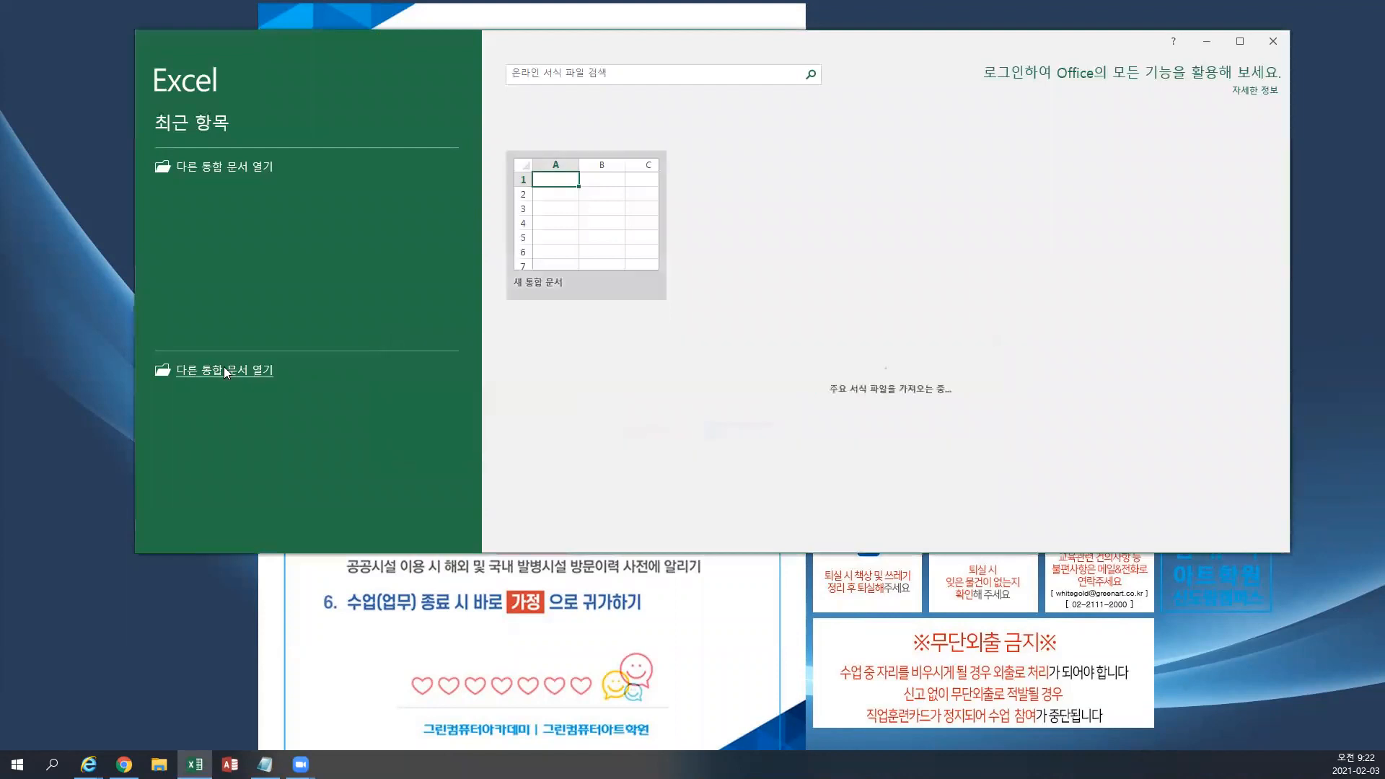
Open the workbook 기타작업-2(차트).xlsx from the 이론 folder inside (오전)2021컴활2급.
{"action": "left_click", "coordinate": [231, 524]}
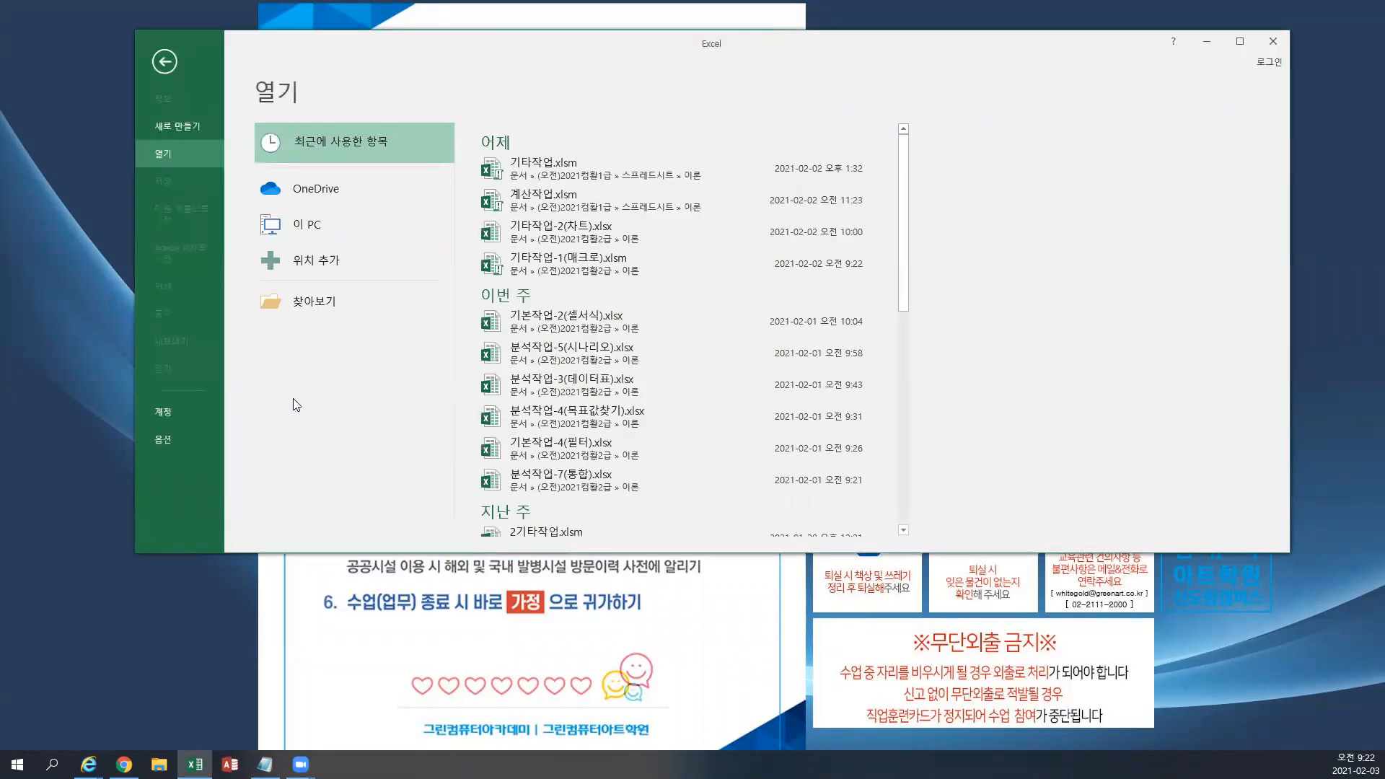
{"action": "left_click", "coordinate": [320, 309]}
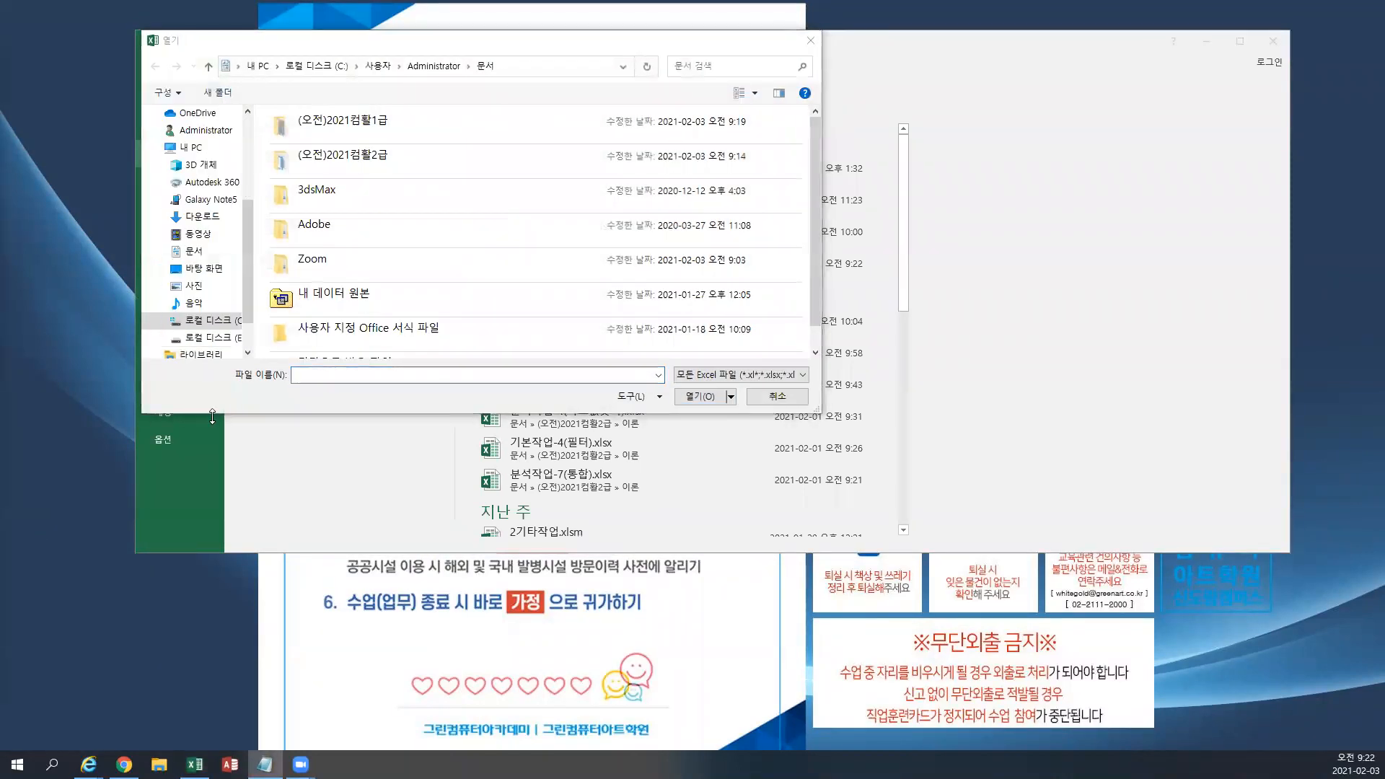
{"action": "double_click", "coordinate": [351, 163]}
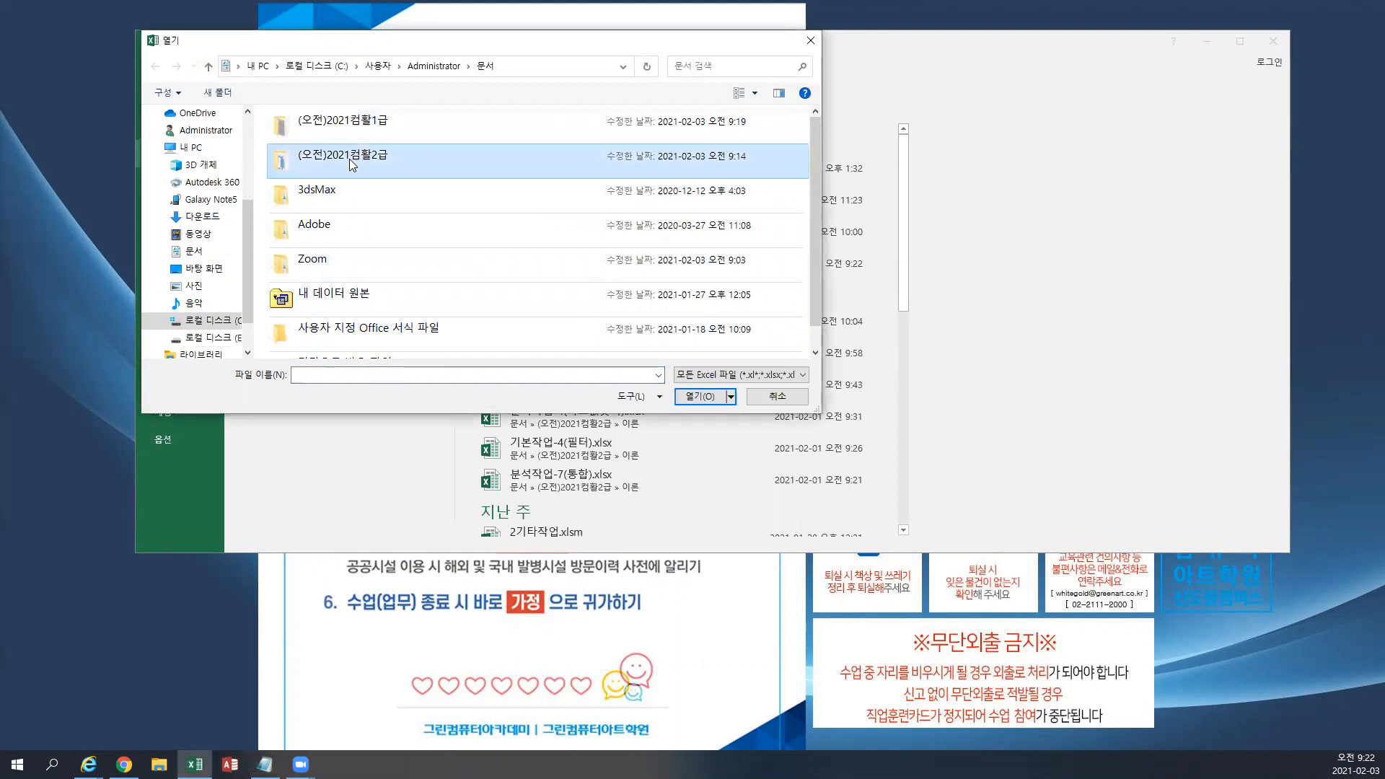
{"action": "left_click", "coordinate": [322, 267]}
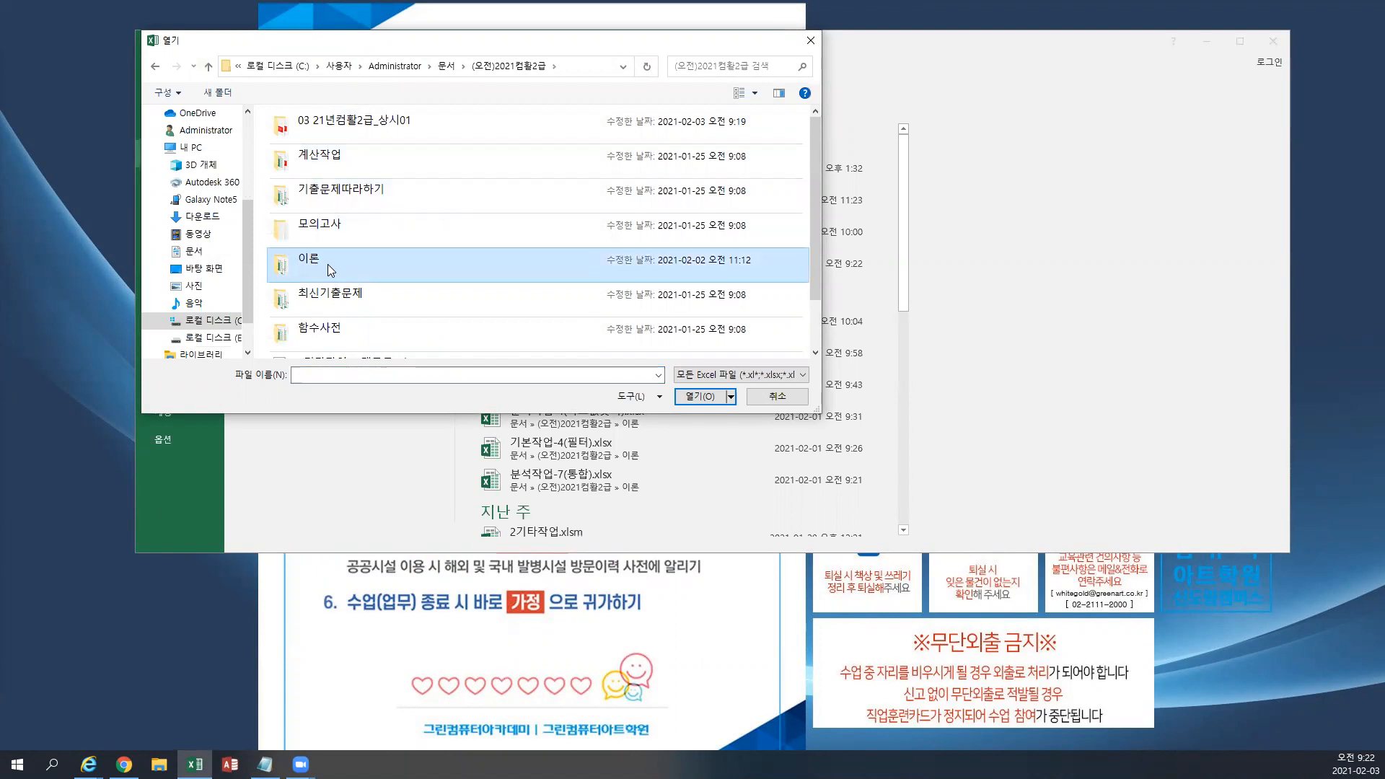
{"action": "double_click", "coordinate": [327, 266]}
{"action": "scroll", "coordinate": [328, 268], "scroll_direction": "down", "scroll_amount": 3}
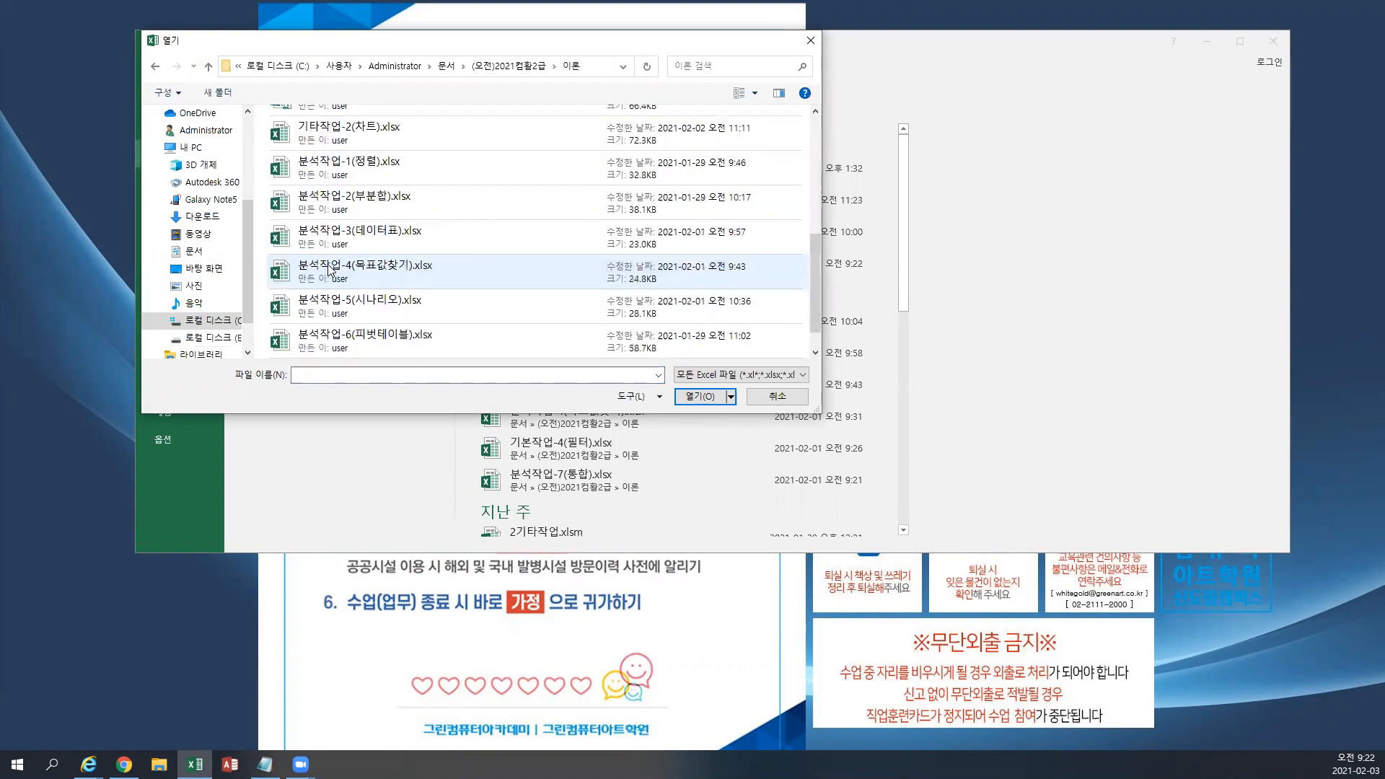
{"action": "scroll", "coordinate": [328, 270], "scroll_direction": "down", "scroll_amount": 1}
{"action": "scroll", "coordinate": [328, 268], "scroll_direction": "up", "scroll_amount": 2}
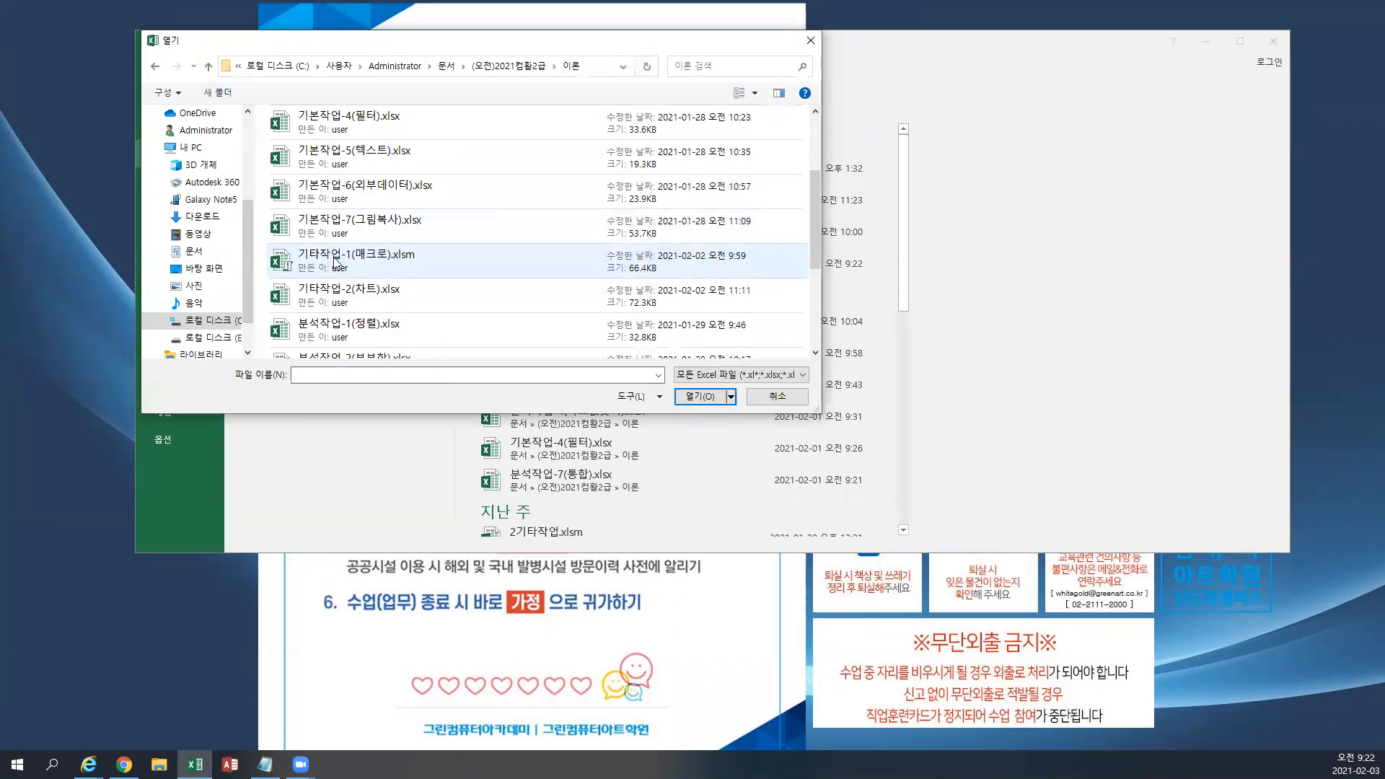
{"action": "left_click", "coordinate": [337, 296]}
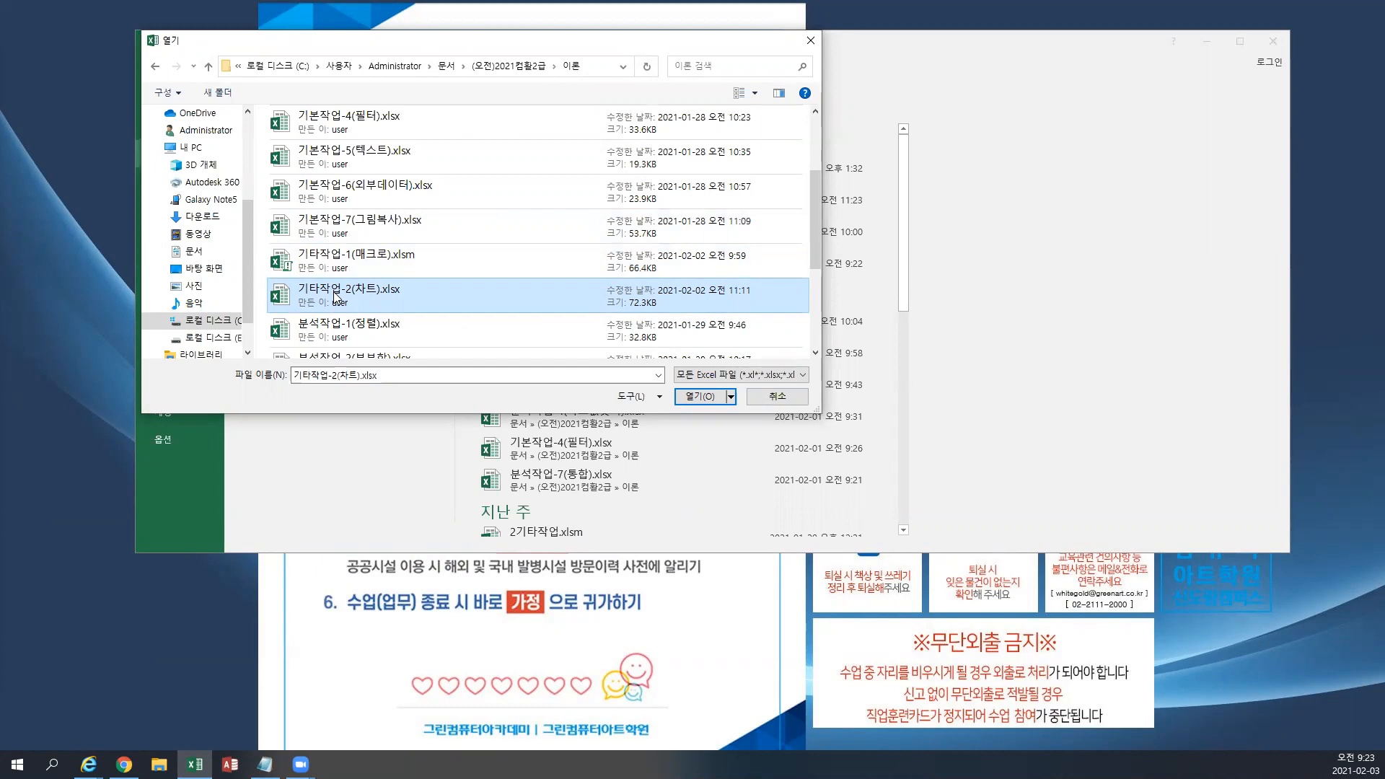
{"action": "left_click", "coordinate": [704, 396]}
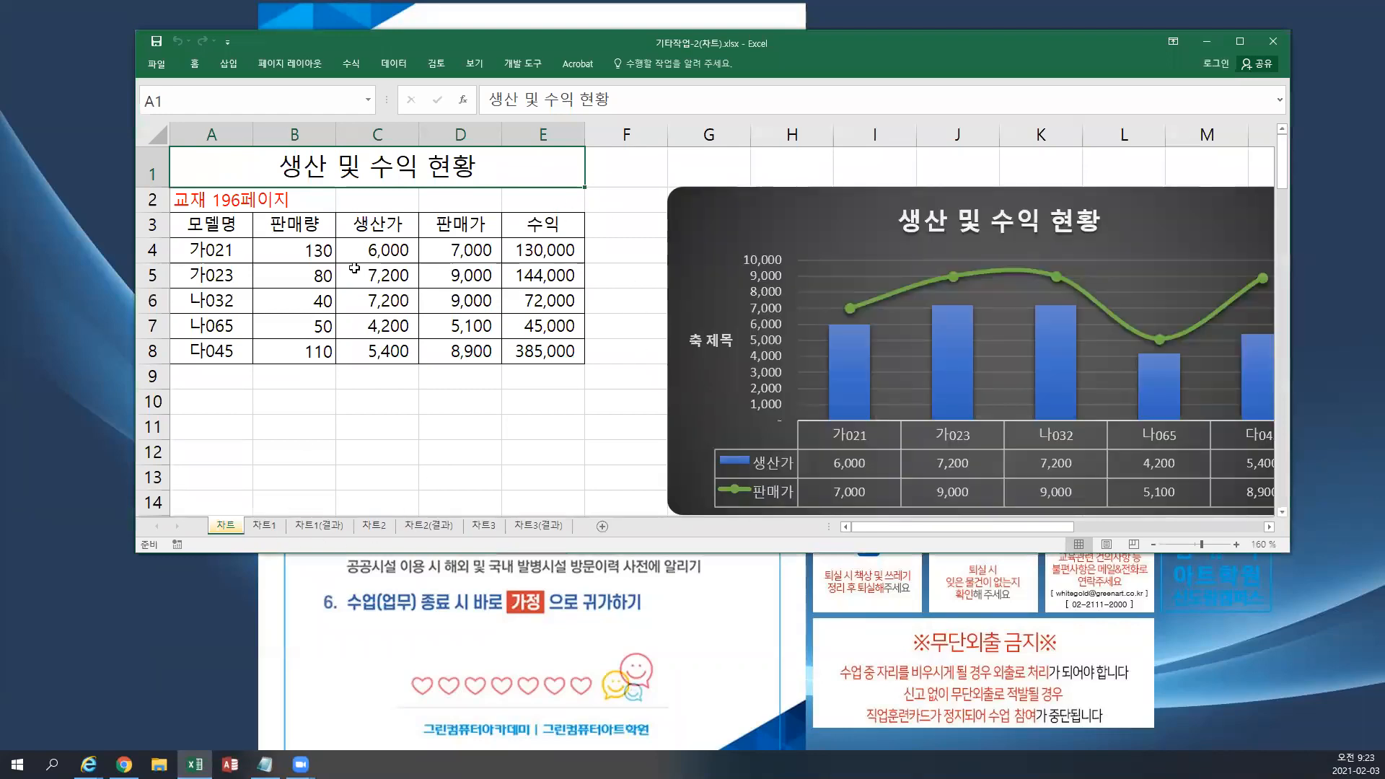
Examine the sample combo chart and the chart notes on the 차트 sheet.
{"action": "double_click", "coordinate": [401, 38]}
{"action": "left_click", "coordinate": [385, 33]}
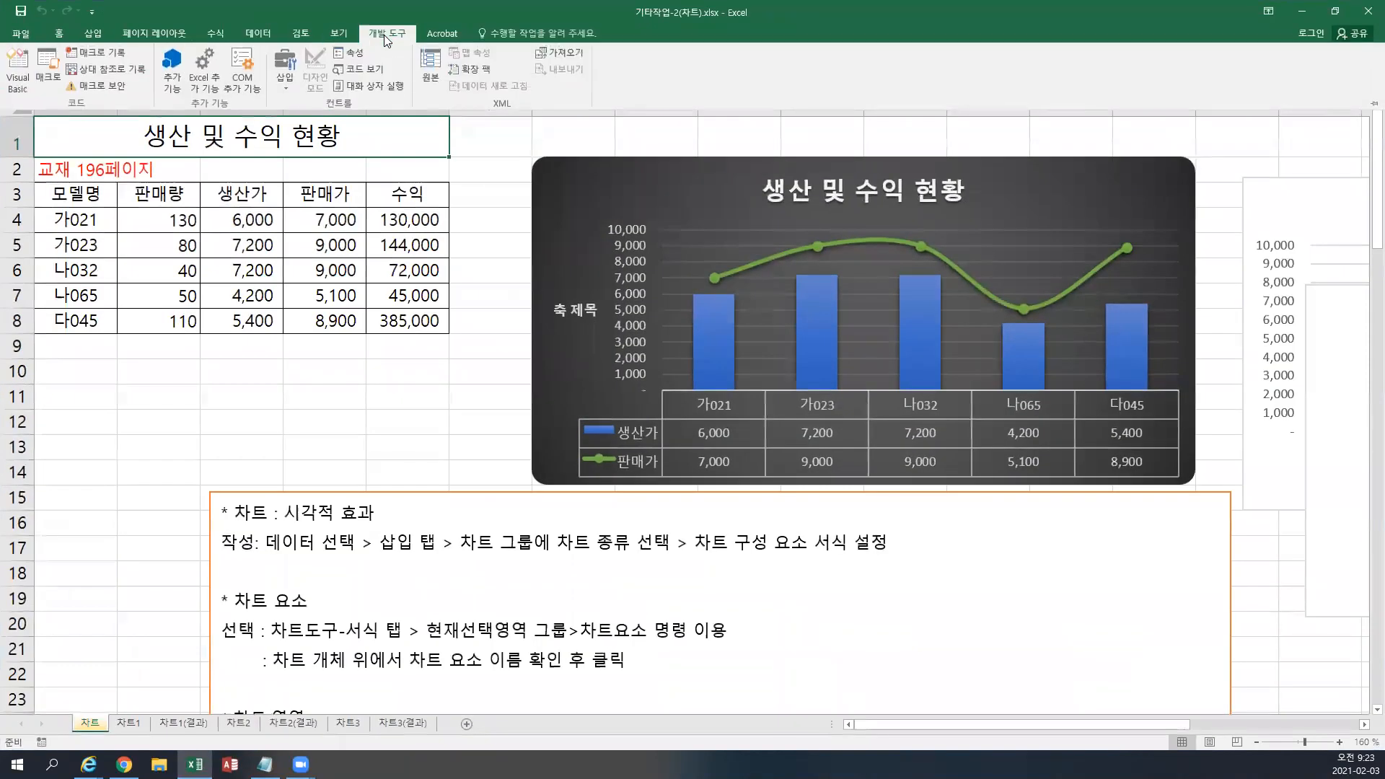
{"action": "left_click", "coordinate": [565, 319]}
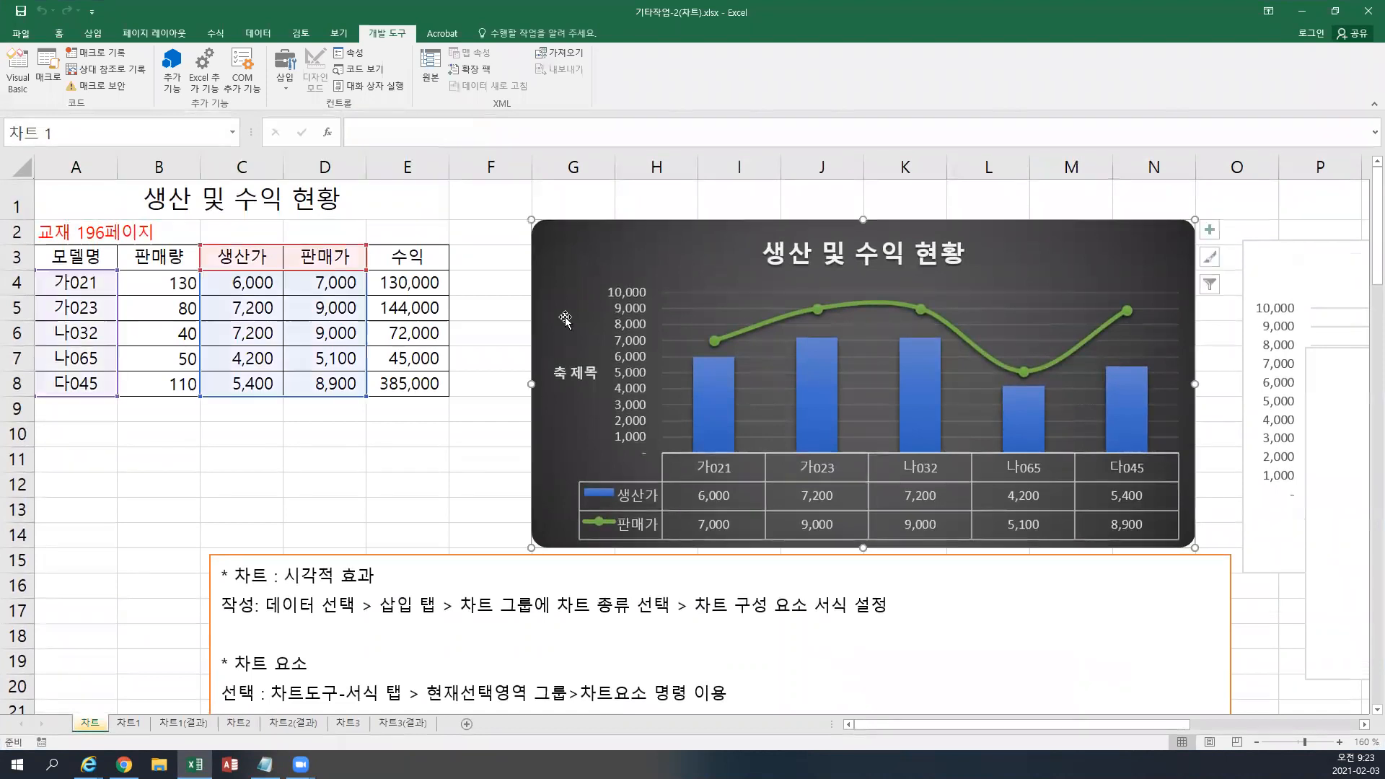
{"action": "scroll", "coordinate": [565, 316], "scroll_direction": "down", "scroll_amount": 3}
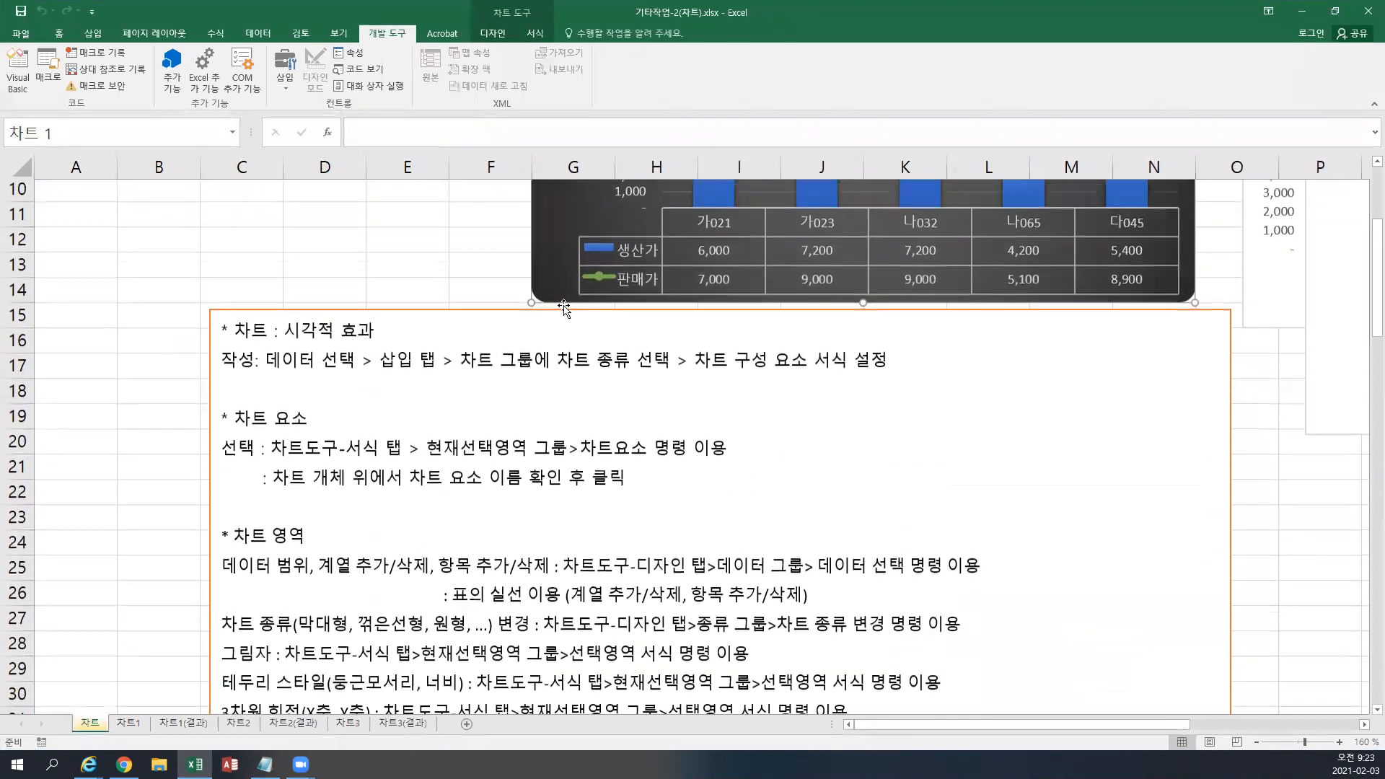
{"action": "scroll", "coordinate": [564, 305], "scroll_direction": "down", "scroll_amount": 7}
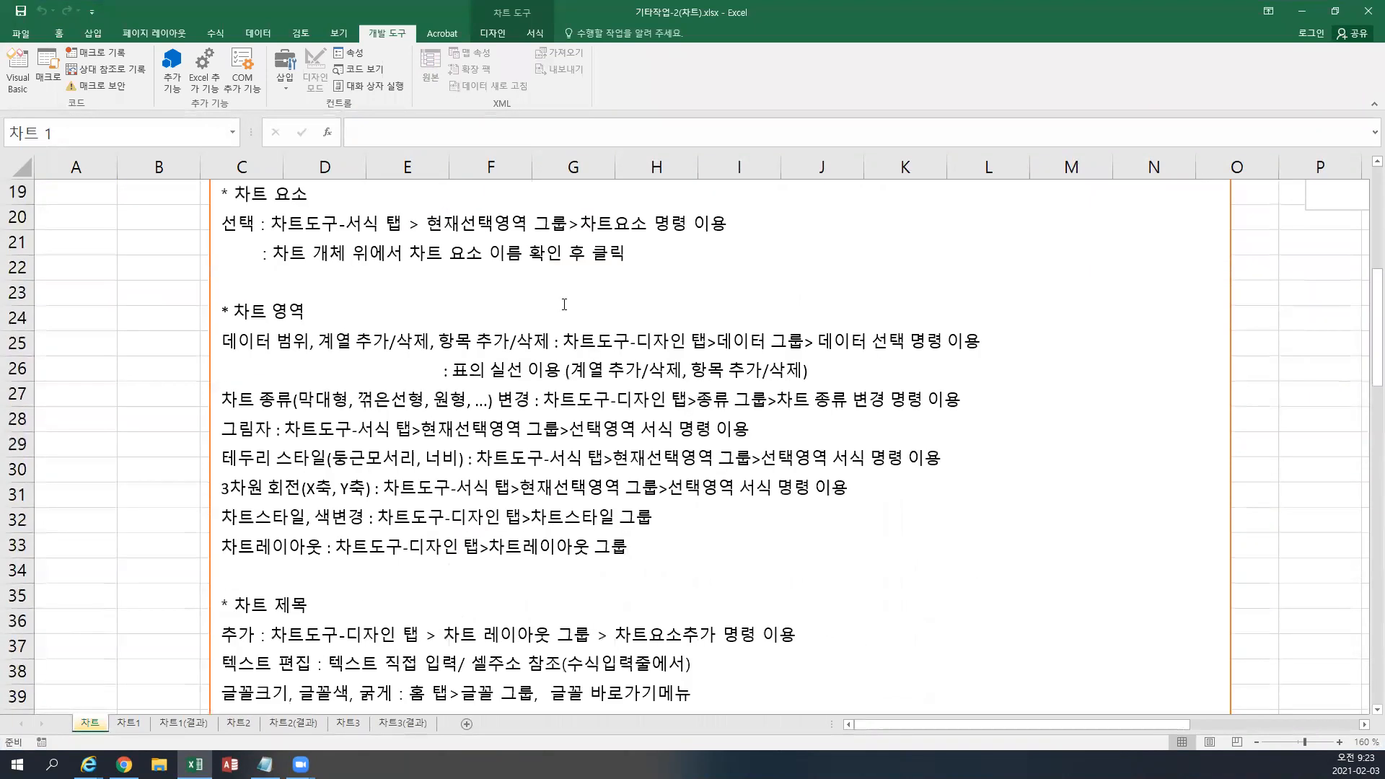
{"action": "scroll", "coordinate": [564, 299], "scroll_direction": "up", "scroll_amount": 9}
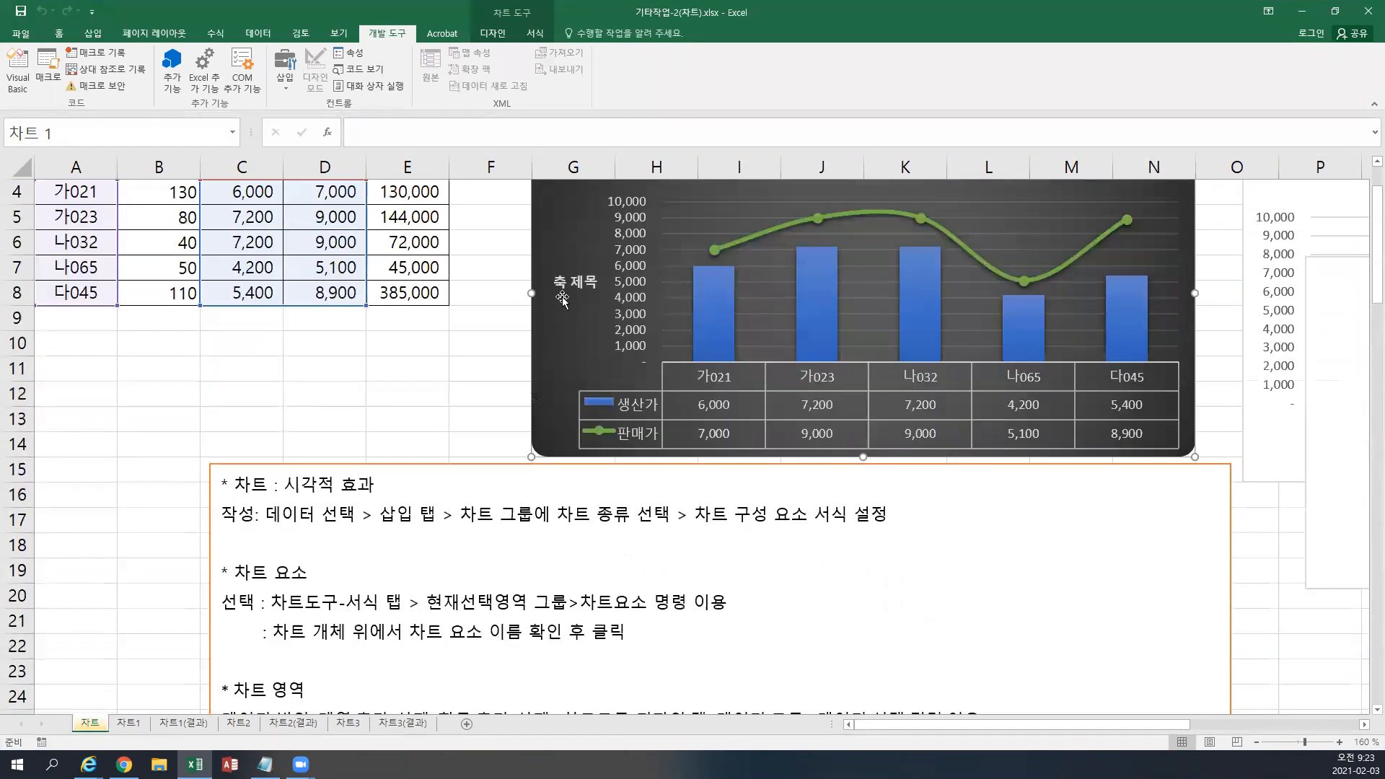
{"action": "scroll", "coordinate": [434, 272], "scroll_direction": "up", "scroll_amount": 2}
{"action": "left_click", "coordinate": [121, 201]}
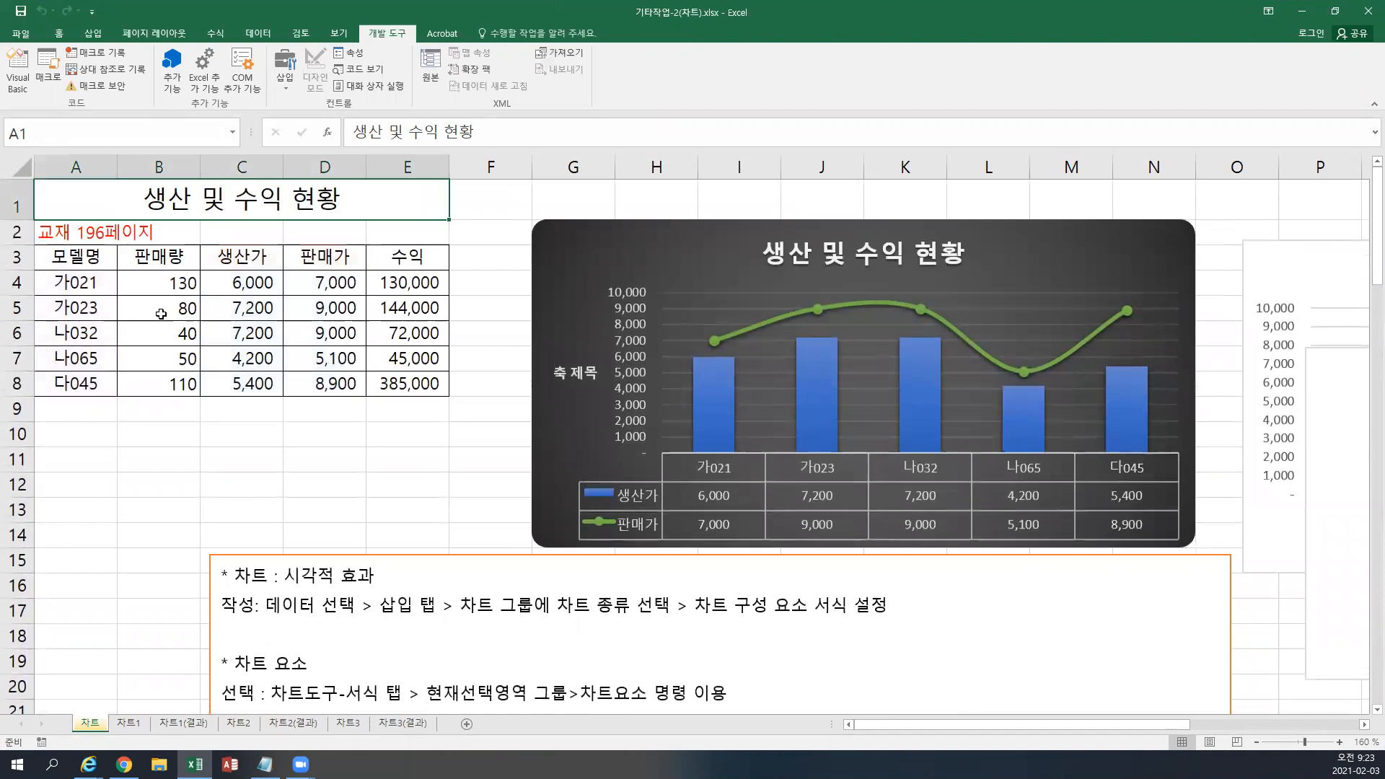
{"action": "left_click", "coordinate": [1334, 11]}
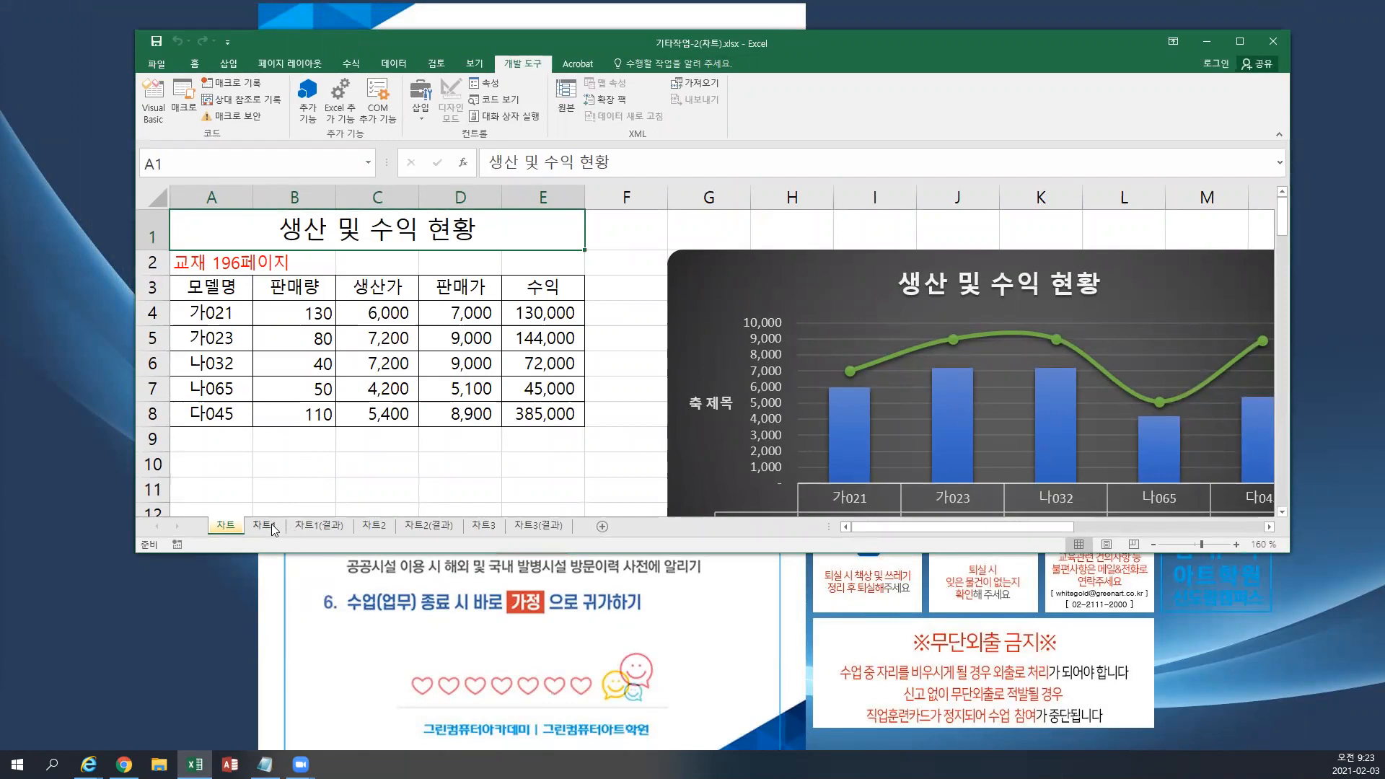
Copy the textbook page note in A2 of the 차트 sheet to cell A8 of the 차트1 sheet.
{"action": "left_click", "coordinate": [223, 262]}
{"action": "key", "text": "ctrl+c"}
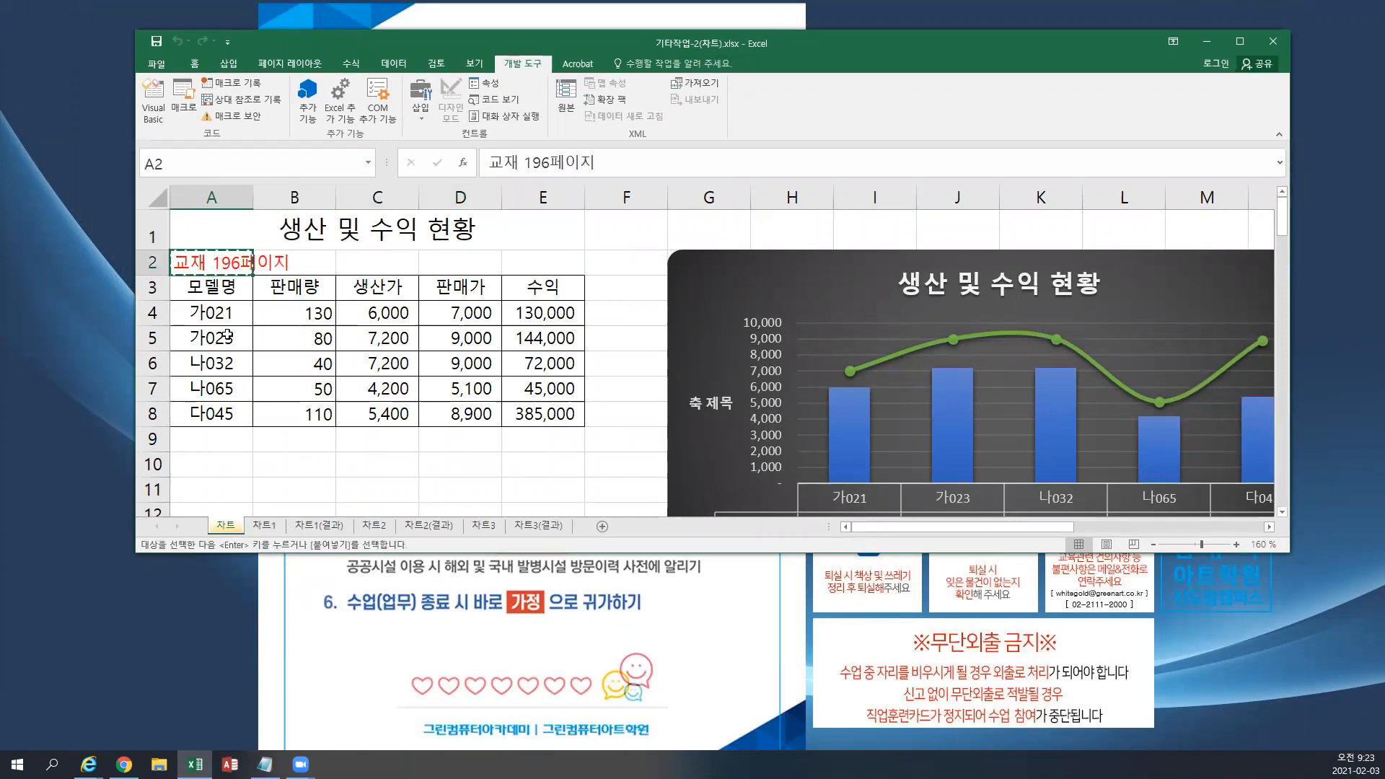
{"action": "left_click", "coordinate": [262, 527]}
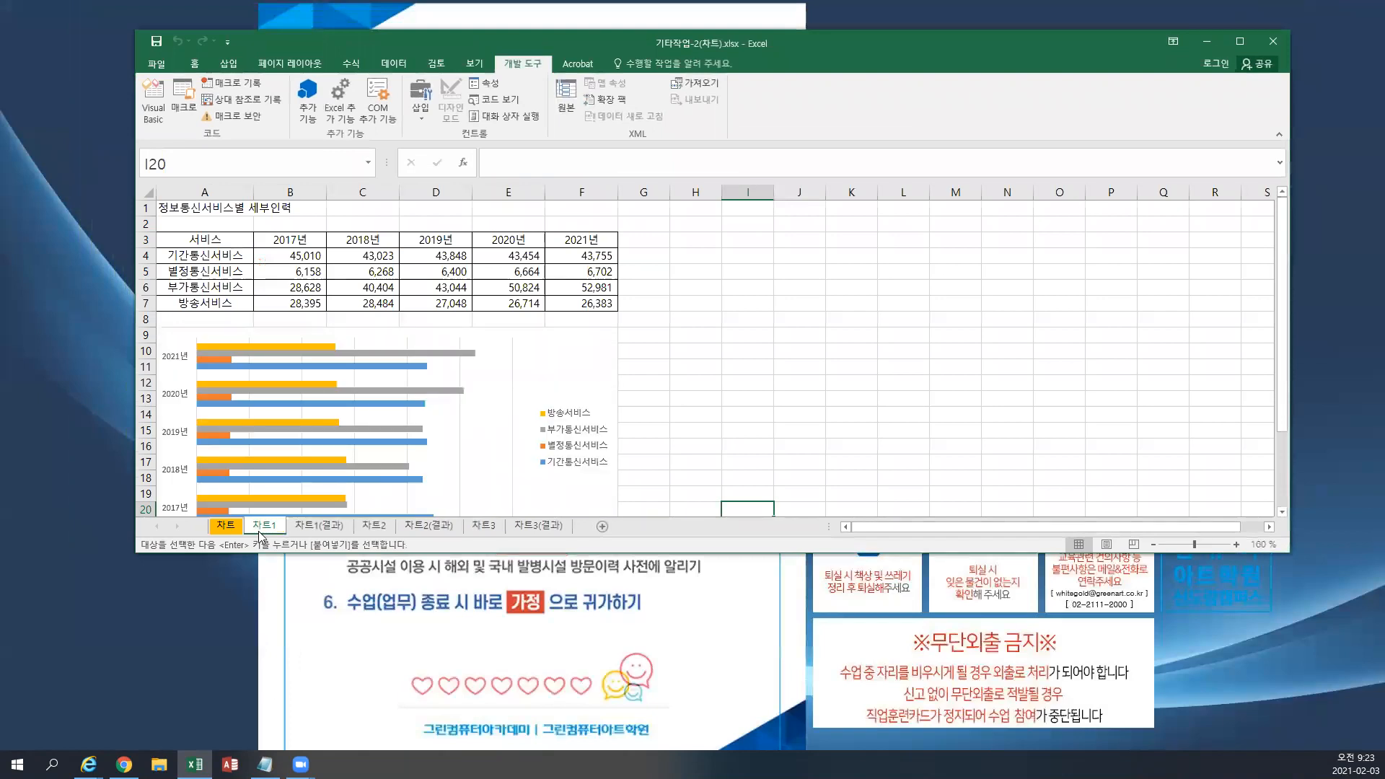
{"action": "left_click", "coordinate": [228, 320]}
{"action": "key", "text": "ctrl+v"}
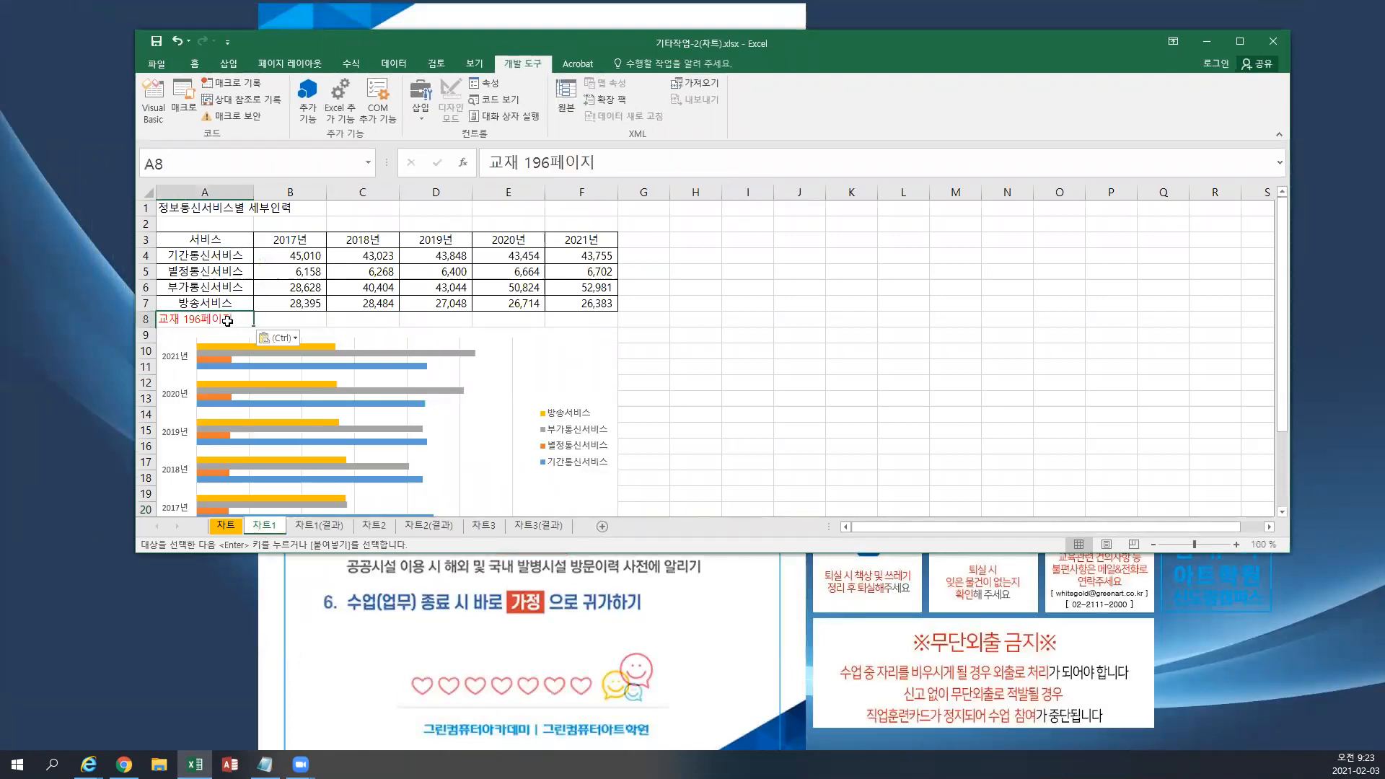
{"action": "left_click", "coordinate": [356, 319]}
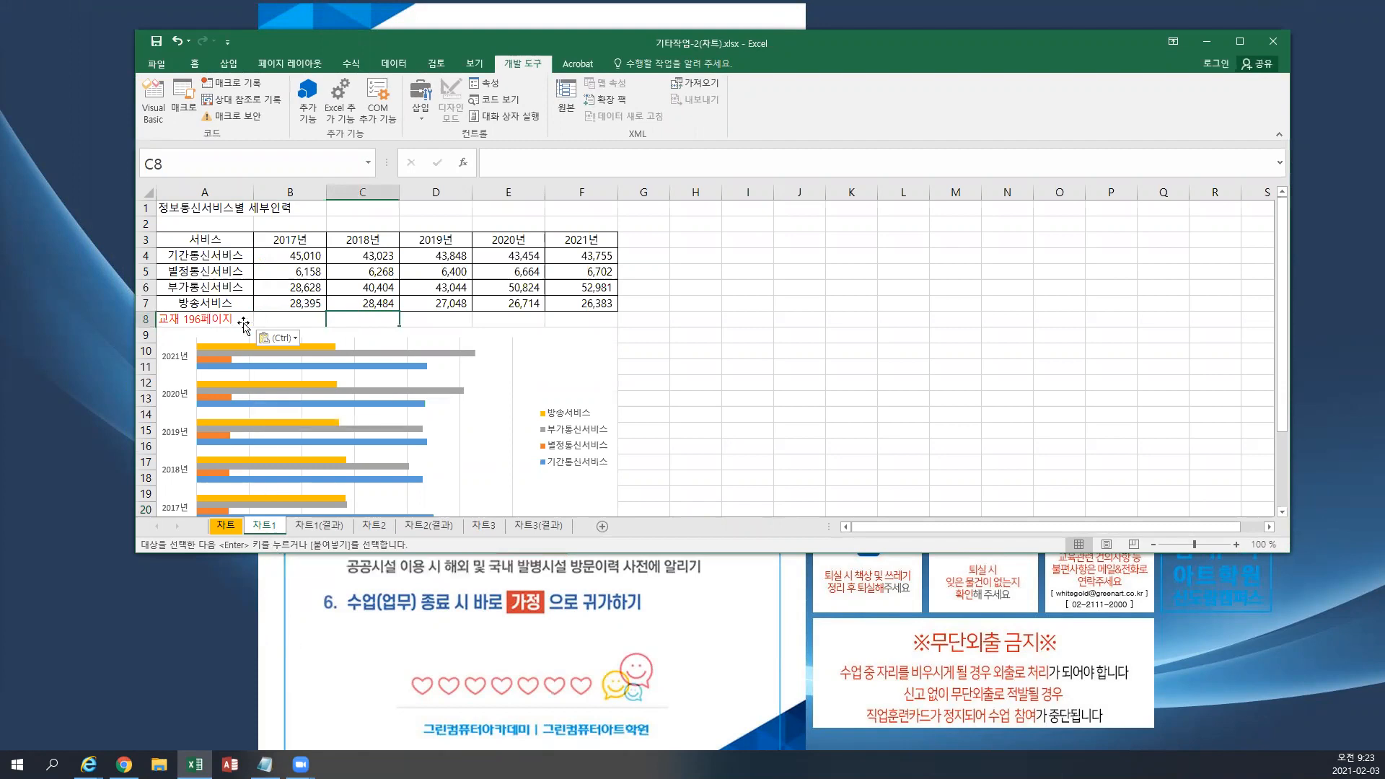
Change the page note in A8 of the 차트1 sheet to 교재 197페이지.
{"action": "double_click", "coordinate": [200, 318]}
{"action": "key", "text": "BackSpace"}
{"action": "type", "text": "77"}
{"action": "key", "text": "BackSpace"}
{"action": "key", "text": "Return"}
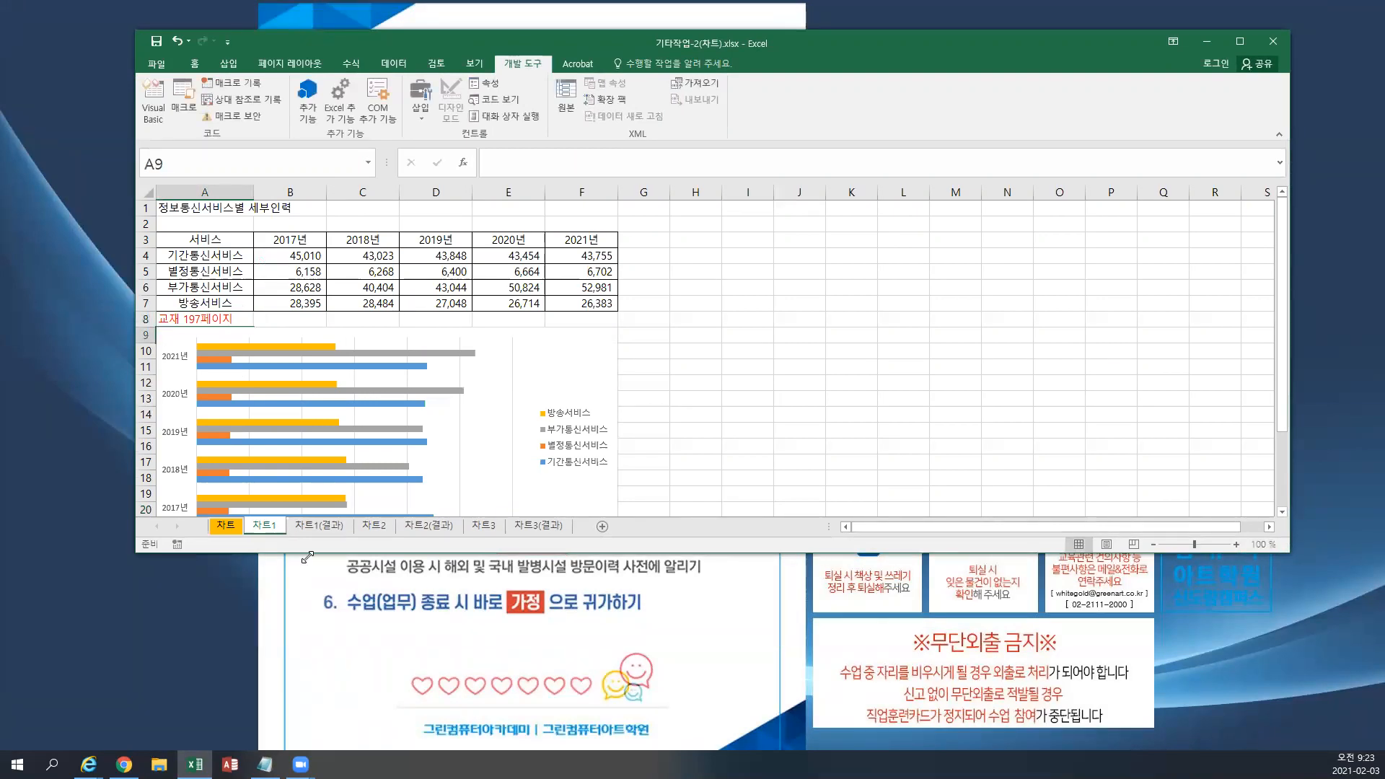
Copy the chart notes text box from the 차트 sheet to cell H3 of the 차트1 sheet.
{"action": "left_click", "coordinate": [226, 524]}
{"action": "scroll", "coordinate": [586, 468], "scroll_direction": "up", "scroll_amount": 4}
{"action": "scroll", "coordinate": [586, 468], "scroll_direction": "down", "scroll_amount": 1}
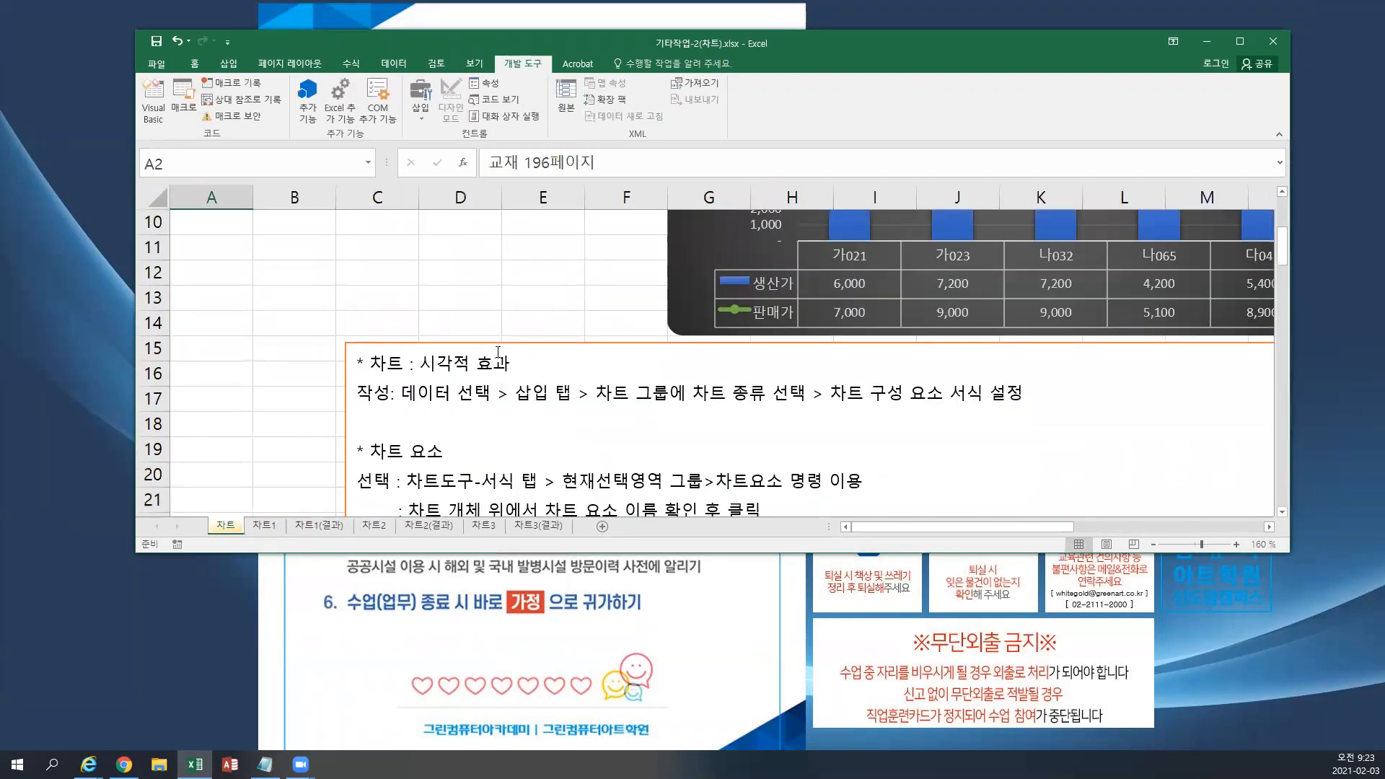
{"action": "left_click", "coordinate": [503, 344]}
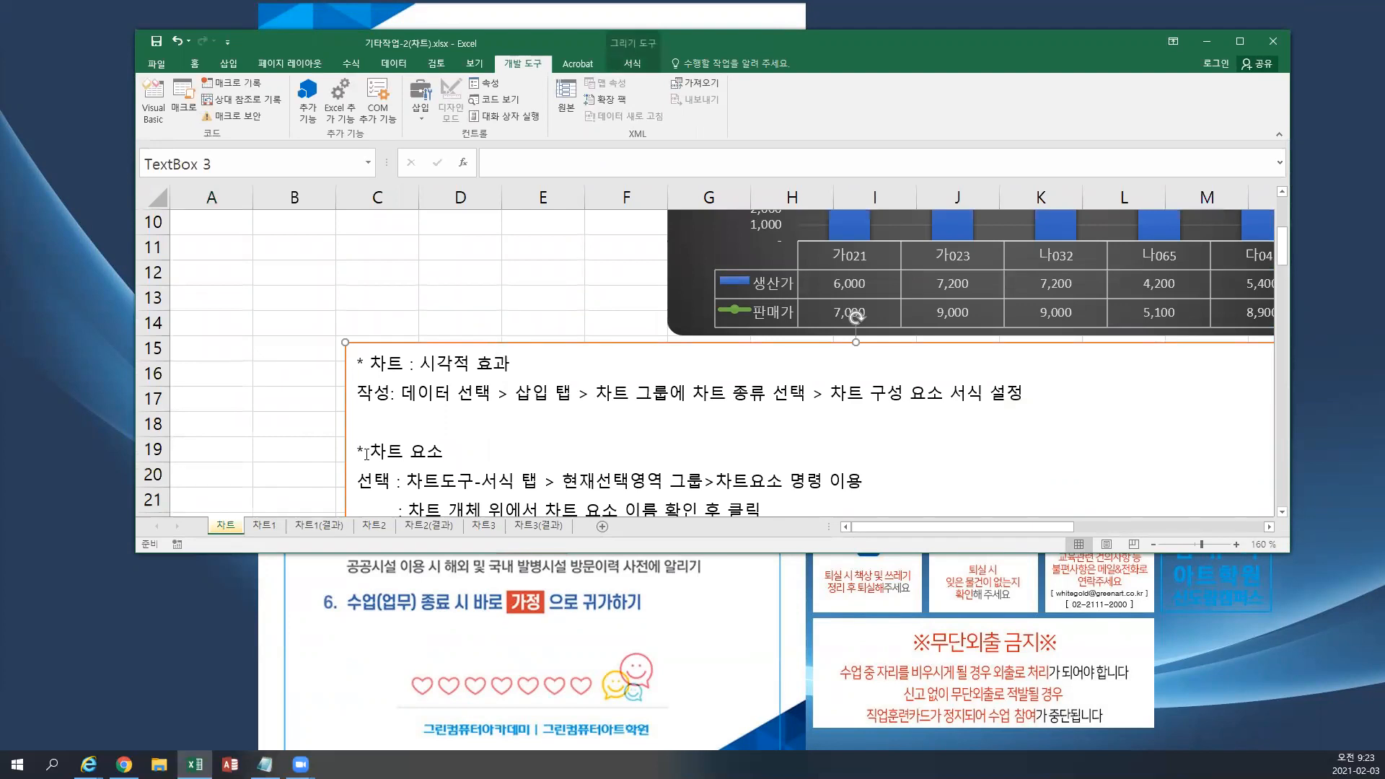
{"action": "left_click", "coordinate": [260, 527]}
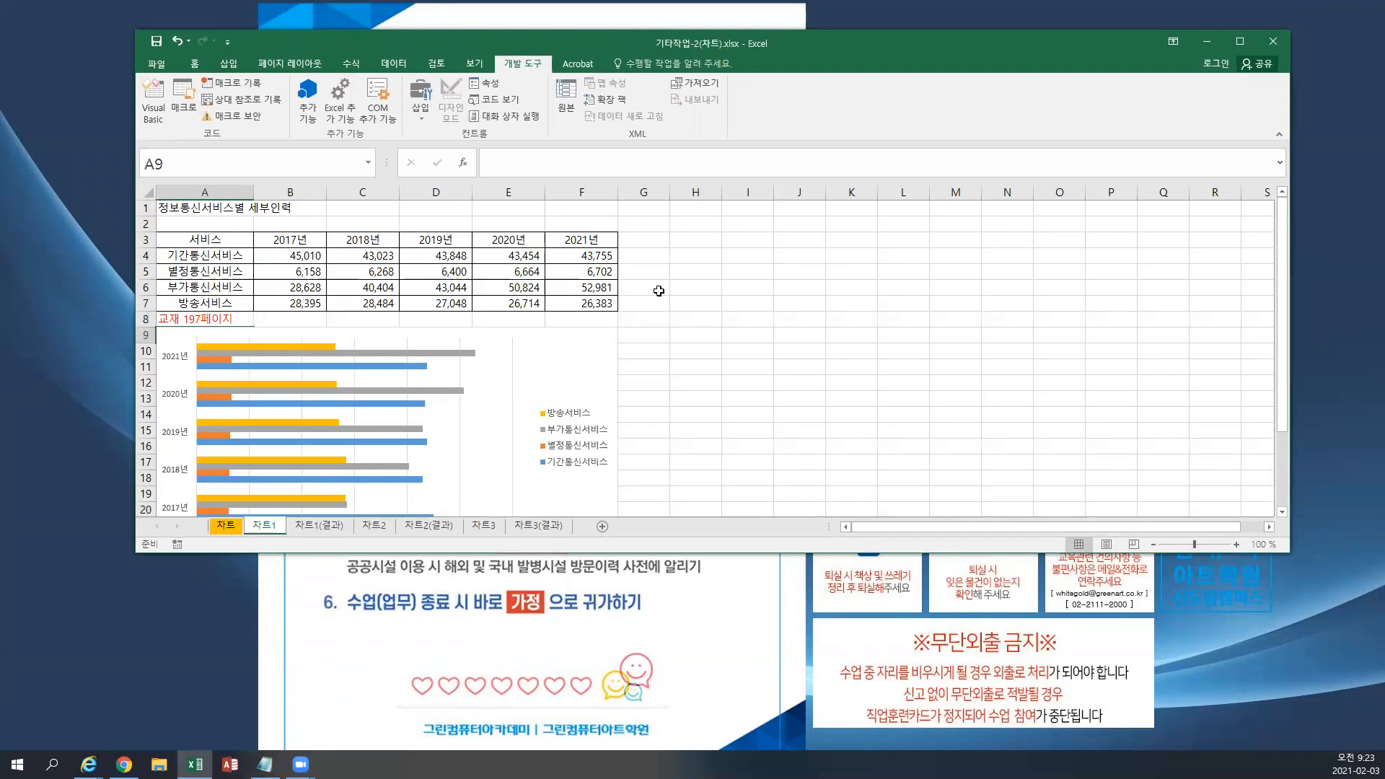
{"action": "left_click", "coordinate": [691, 242]}
{"action": "key", "text": "ctrl+v"}
{"action": "scroll", "coordinate": [703, 363], "scroll_direction": "up", "scroll_amount": 1, "text": "ctrl"}
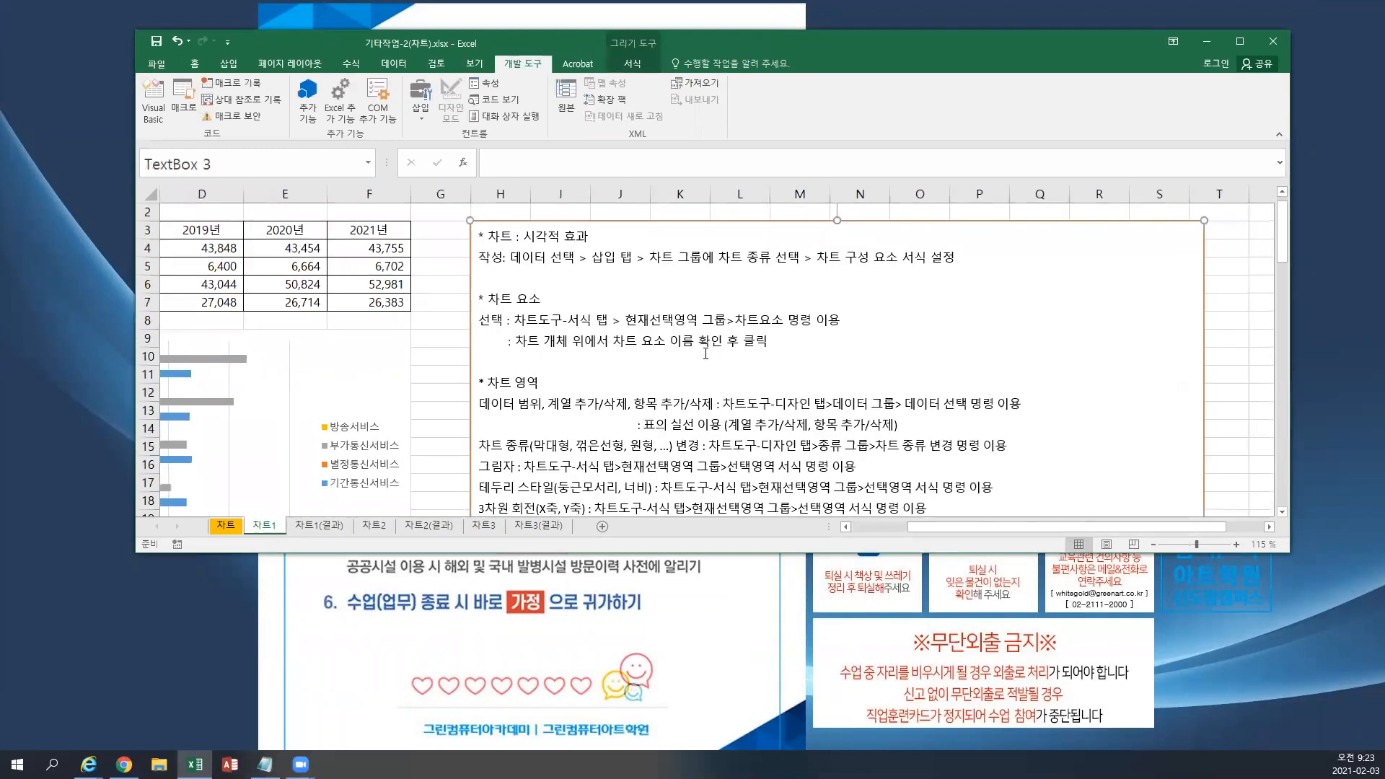
Examine the notes and bar chart on the 차트1 sheet, including the chart's design and format commands.
{"action": "double_click", "coordinate": [767, 39]}
{"action": "scroll", "coordinate": [692, 358], "scroll_direction": "up", "scroll_amount": 2, "text": "ctrl"}
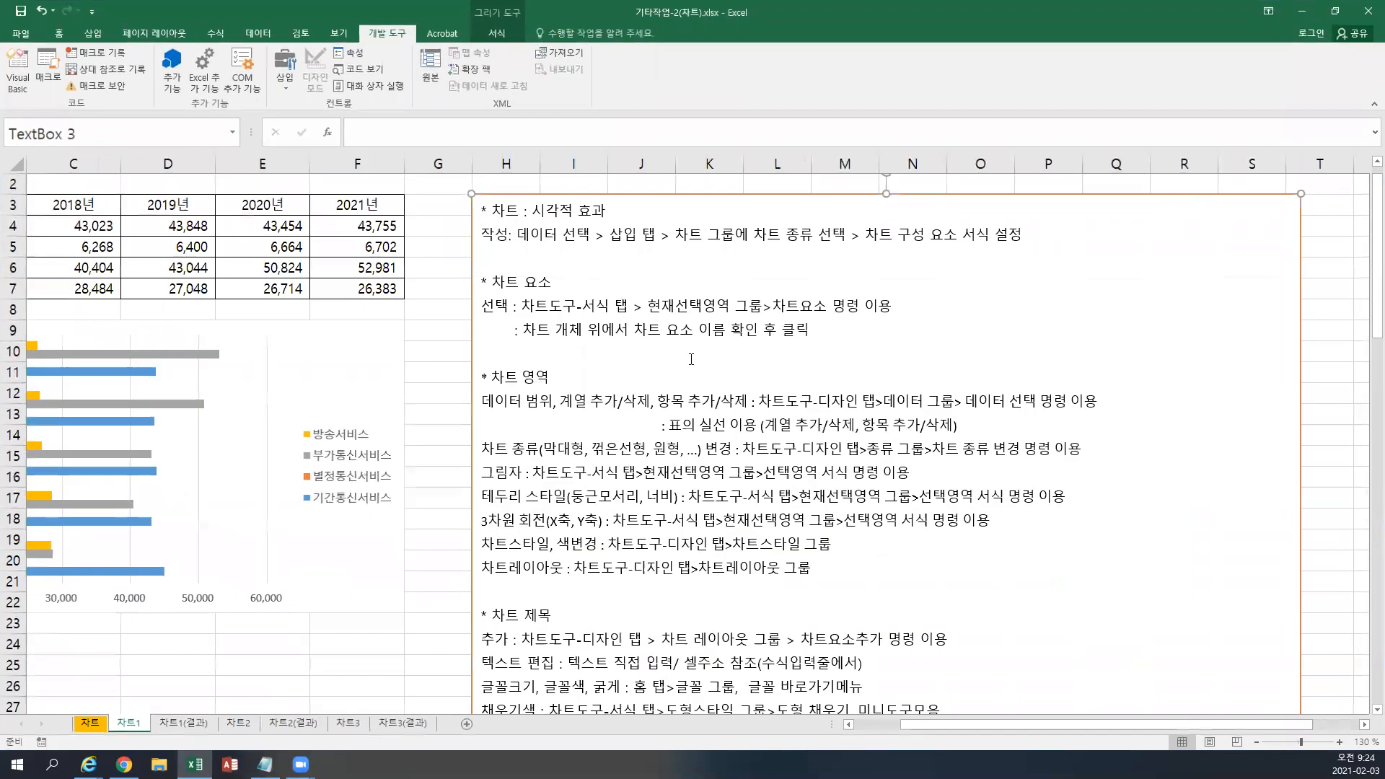
{"action": "left_click_drag", "start_coordinate": [1008, 724], "coordinate": [890, 722]}
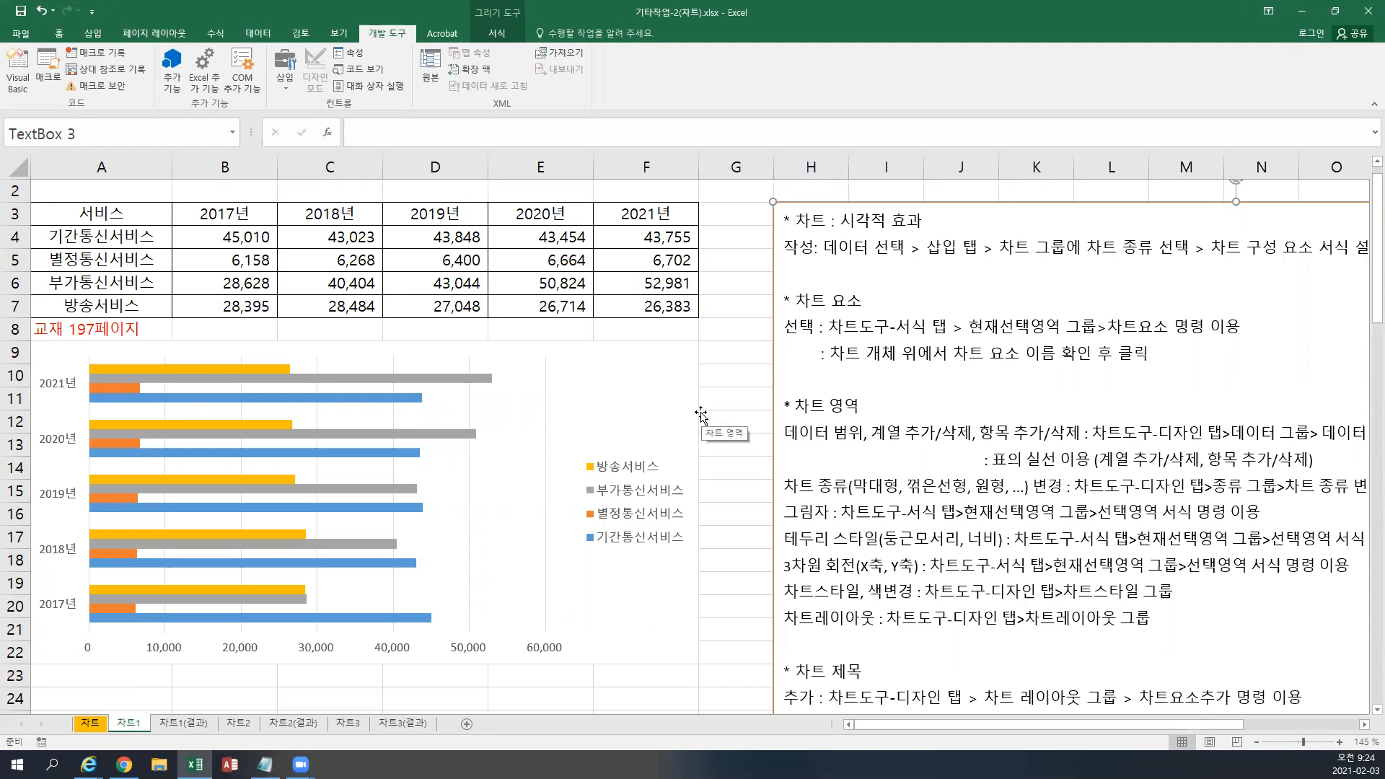
{"action": "scroll", "coordinate": [701, 414], "scroll_direction": "up", "scroll_amount": 1, "text": "ctrl"}
{"action": "scroll", "coordinate": [705, 414], "scroll_direction": "down", "scroll_amount": 3}
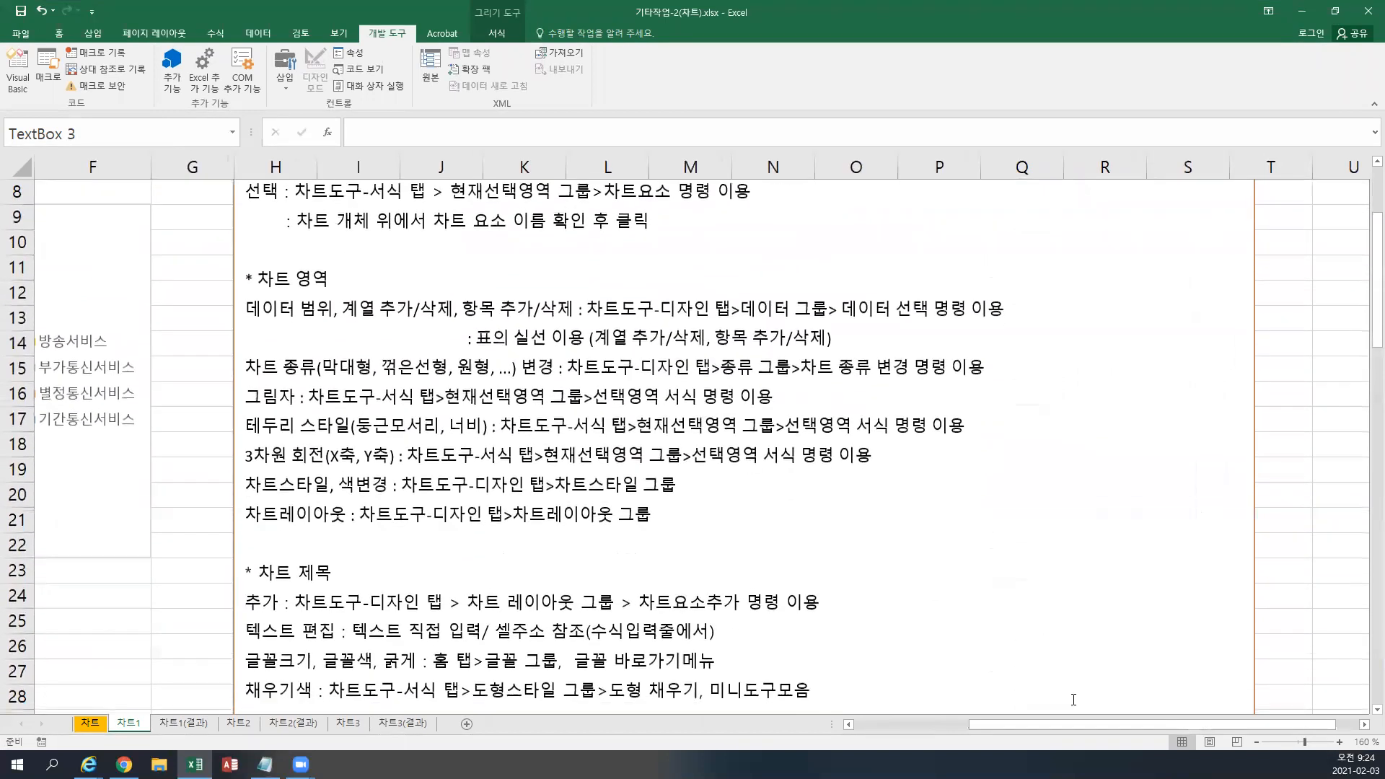
{"action": "left_click_drag", "start_coordinate": [1032, 729], "coordinate": [858, 725]}
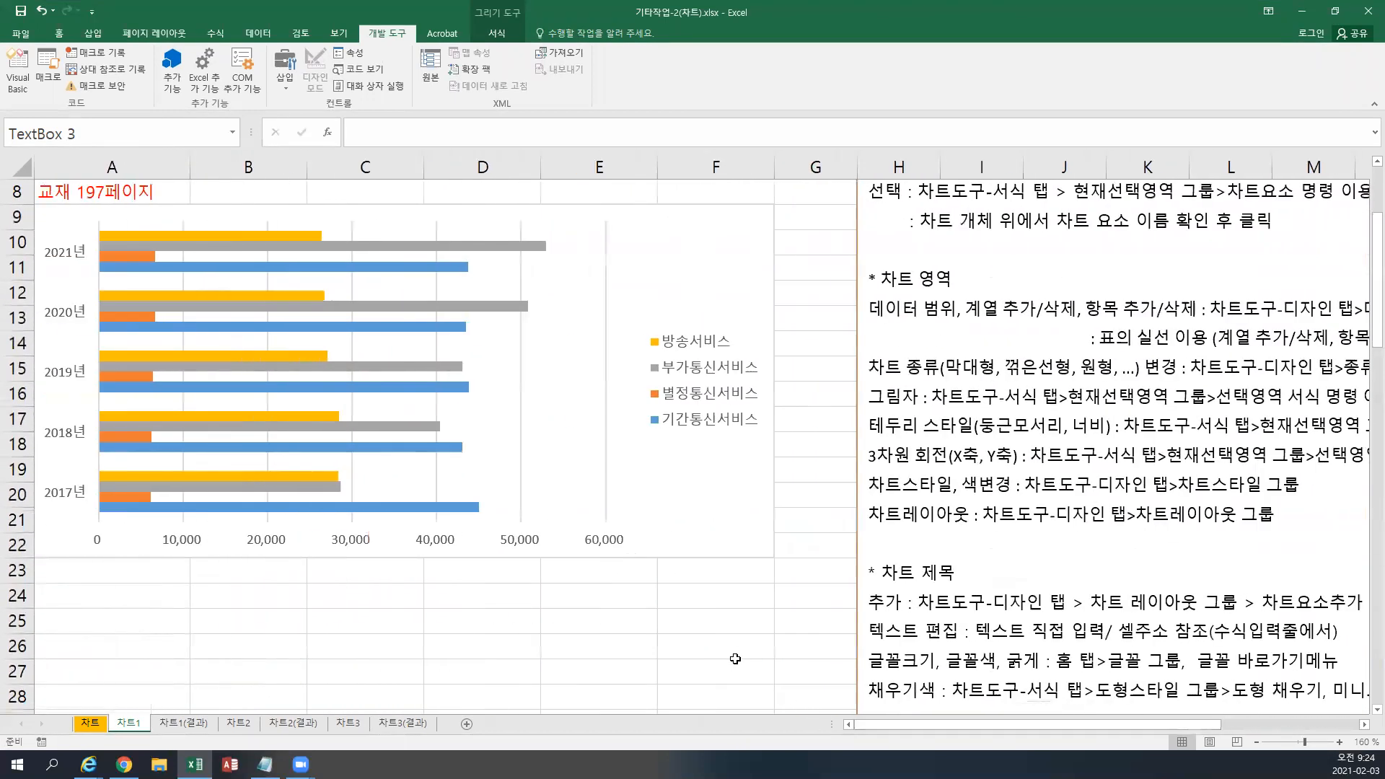
{"action": "scroll", "coordinate": [735, 658], "scroll_direction": "up", "scroll_amount": 1}
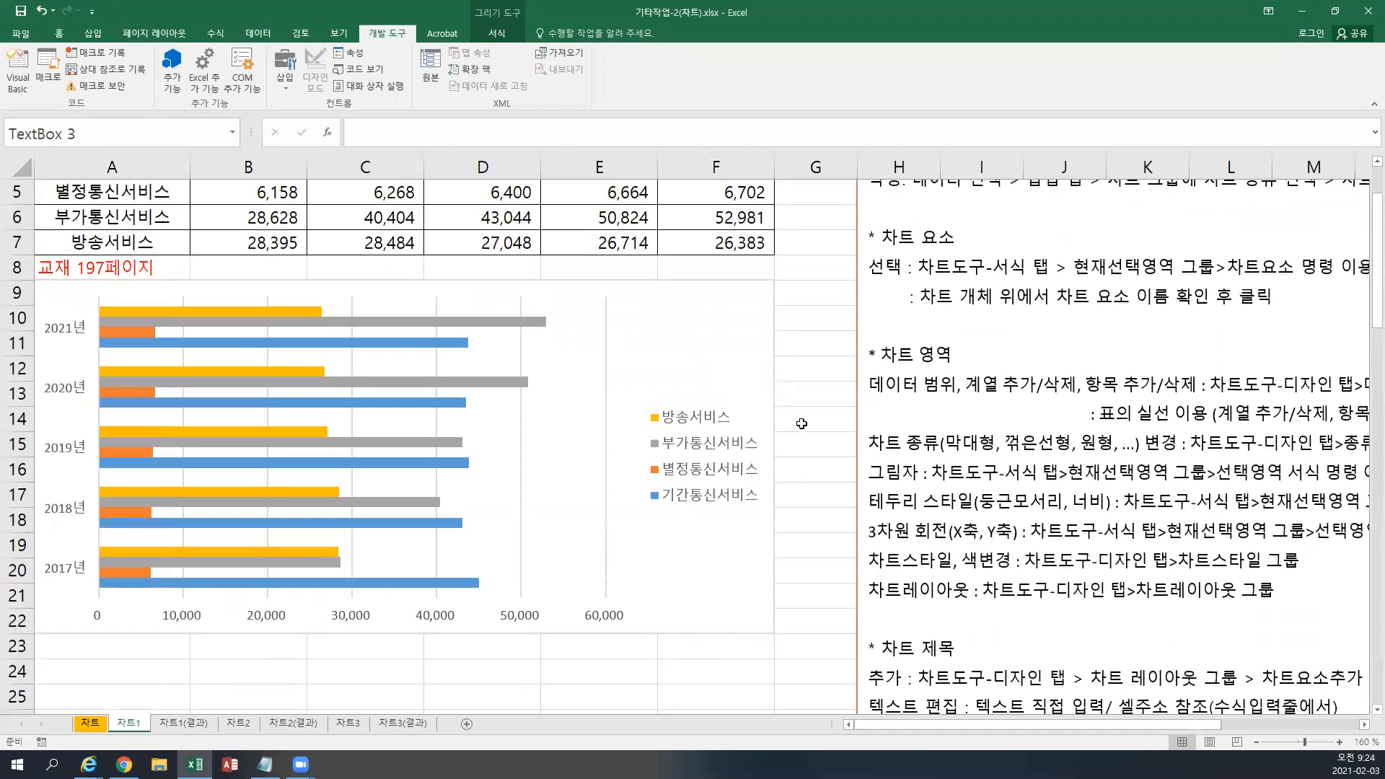
{"action": "left_click", "coordinate": [696, 326]}
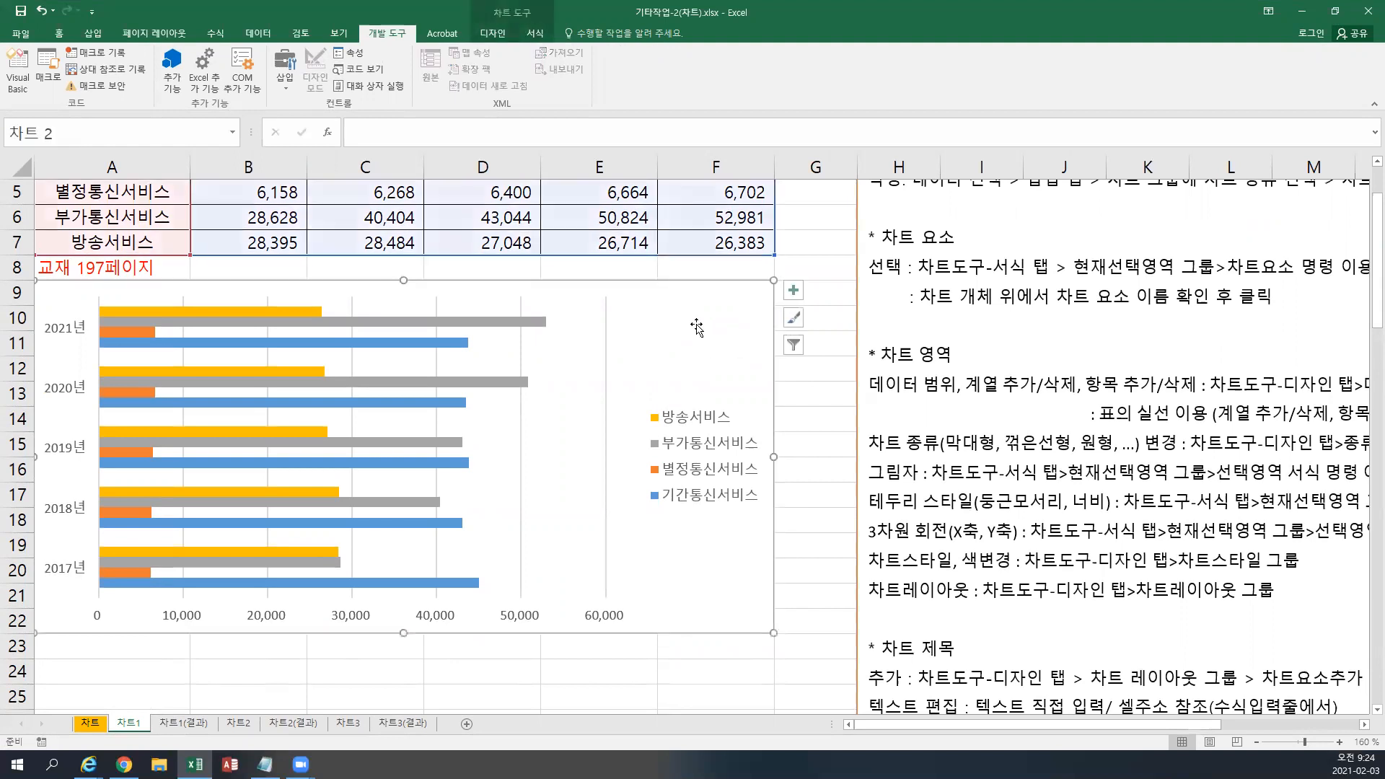
{"action": "left_click", "coordinate": [496, 37]}
{"action": "left_click", "coordinate": [535, 34]}
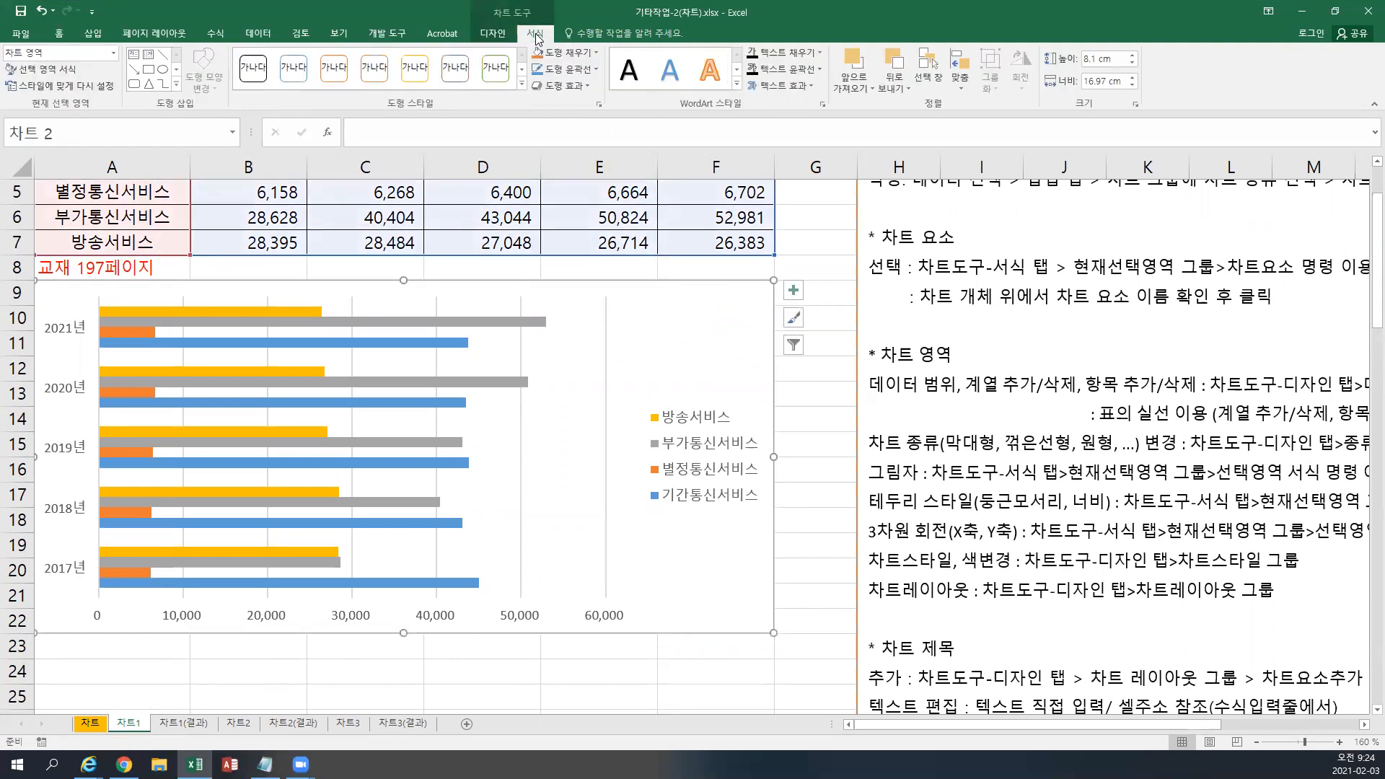
{"action": "left_click", "coordinate": [509, 34]}
{"action": "left_click", "coordinate": [534, 35]}
Move the notes text box down beside the bar chart so it starts in column G, row 9, and show the insert commands.
{"action": "left_click_drag", "start_coordinate": [856, 282], "coordinate": [826, 434]}
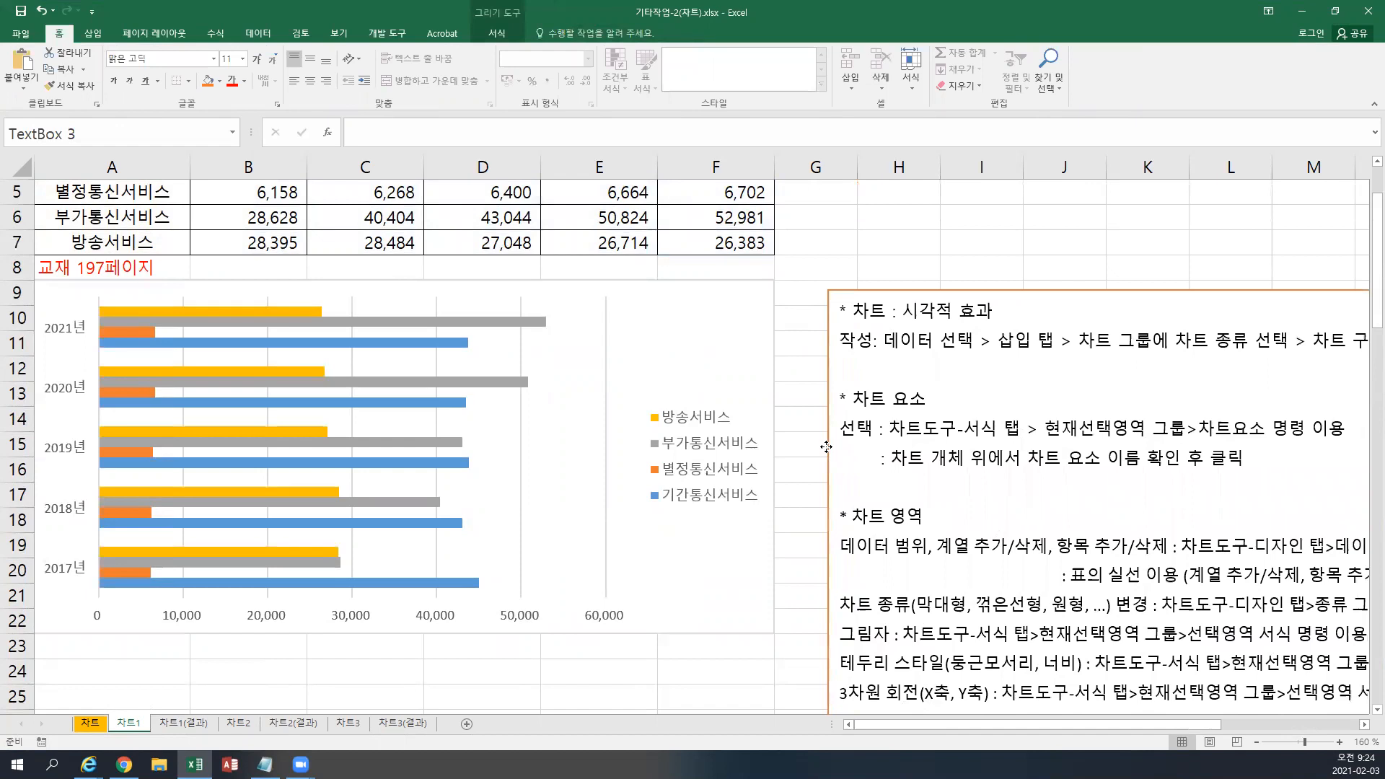
{"action": "scroll", "coordinate": [775, 459], "scroll_direction": "up", "scroll_amount": 1}
{"action": "scroll", "coordinate": [775, 459], "scroll_direction": "up", "scroll_amount": 1}
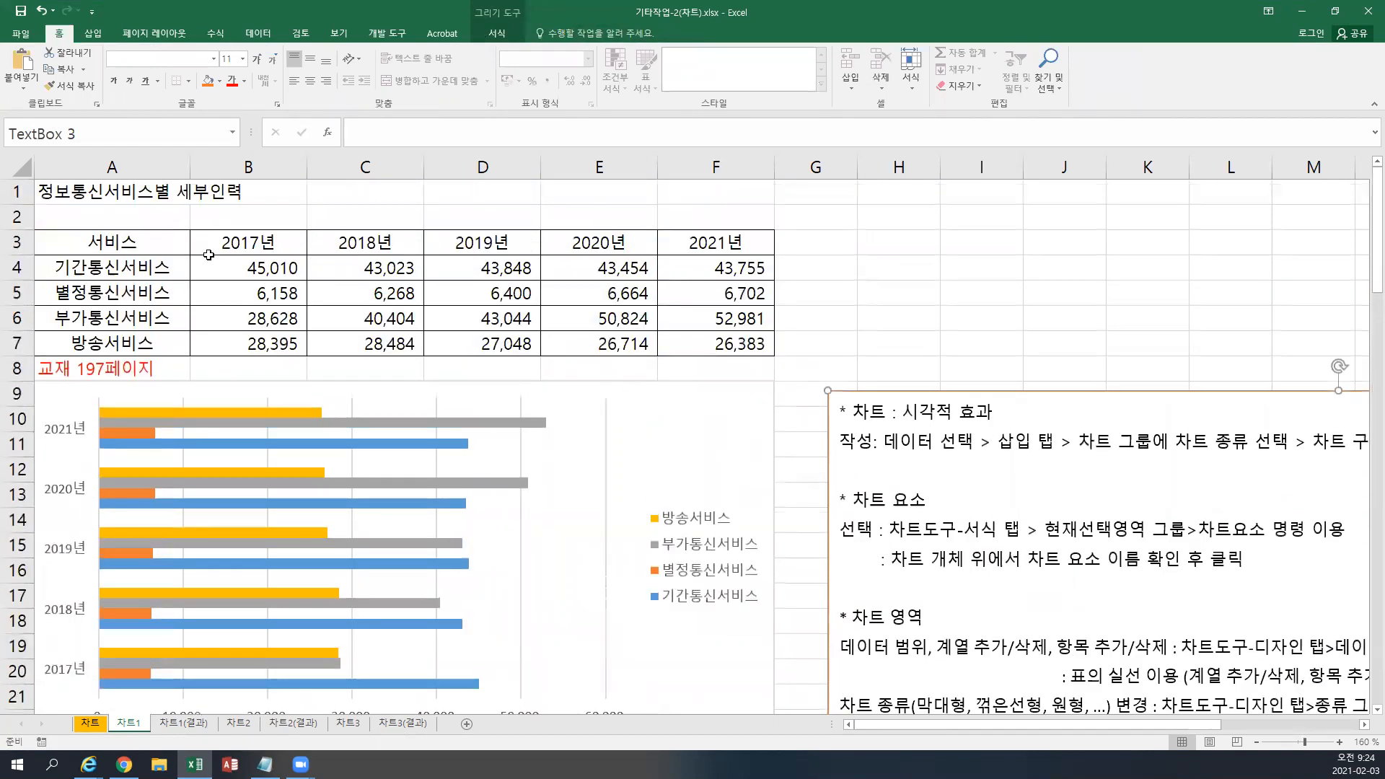
{"action": "left_click", "coordinate": [344, 191]}
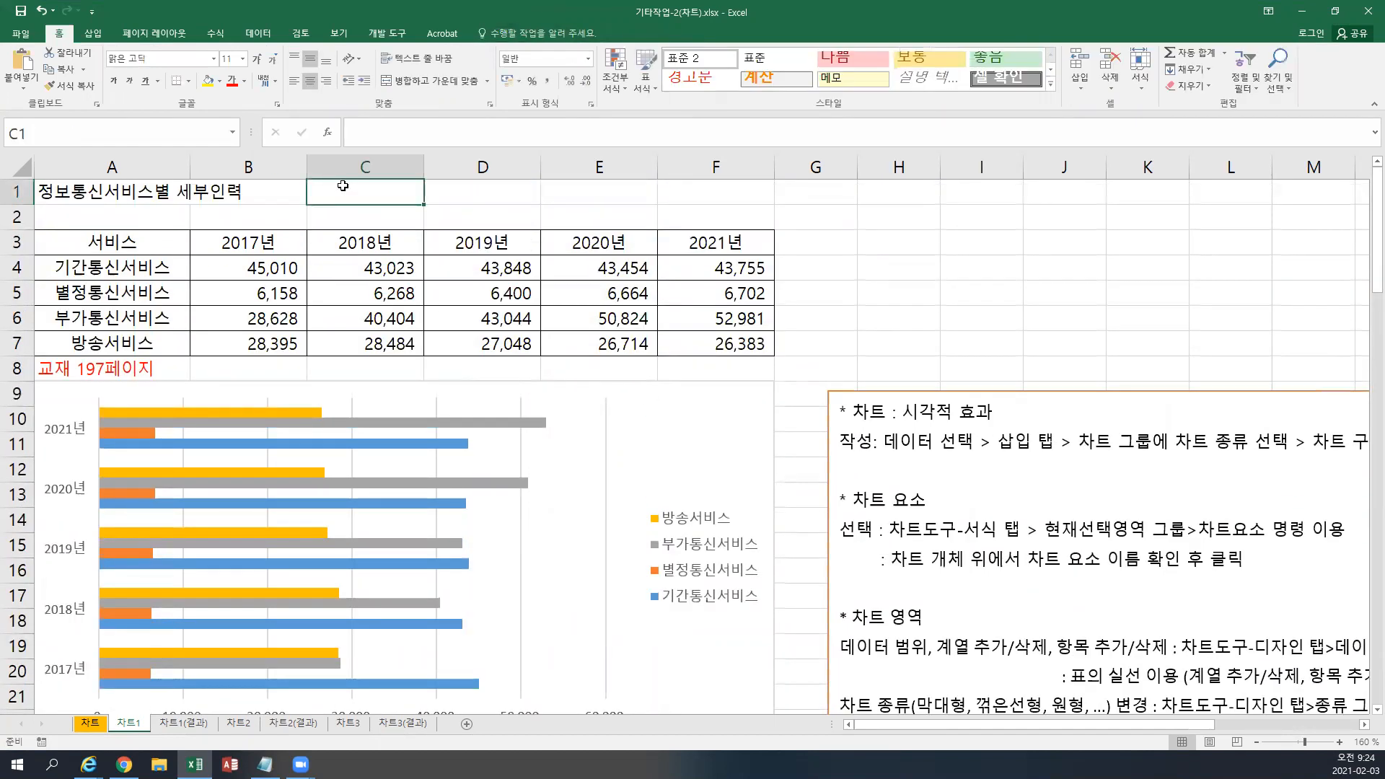
{"action": "left_click", "coordinate": [92, 33]}
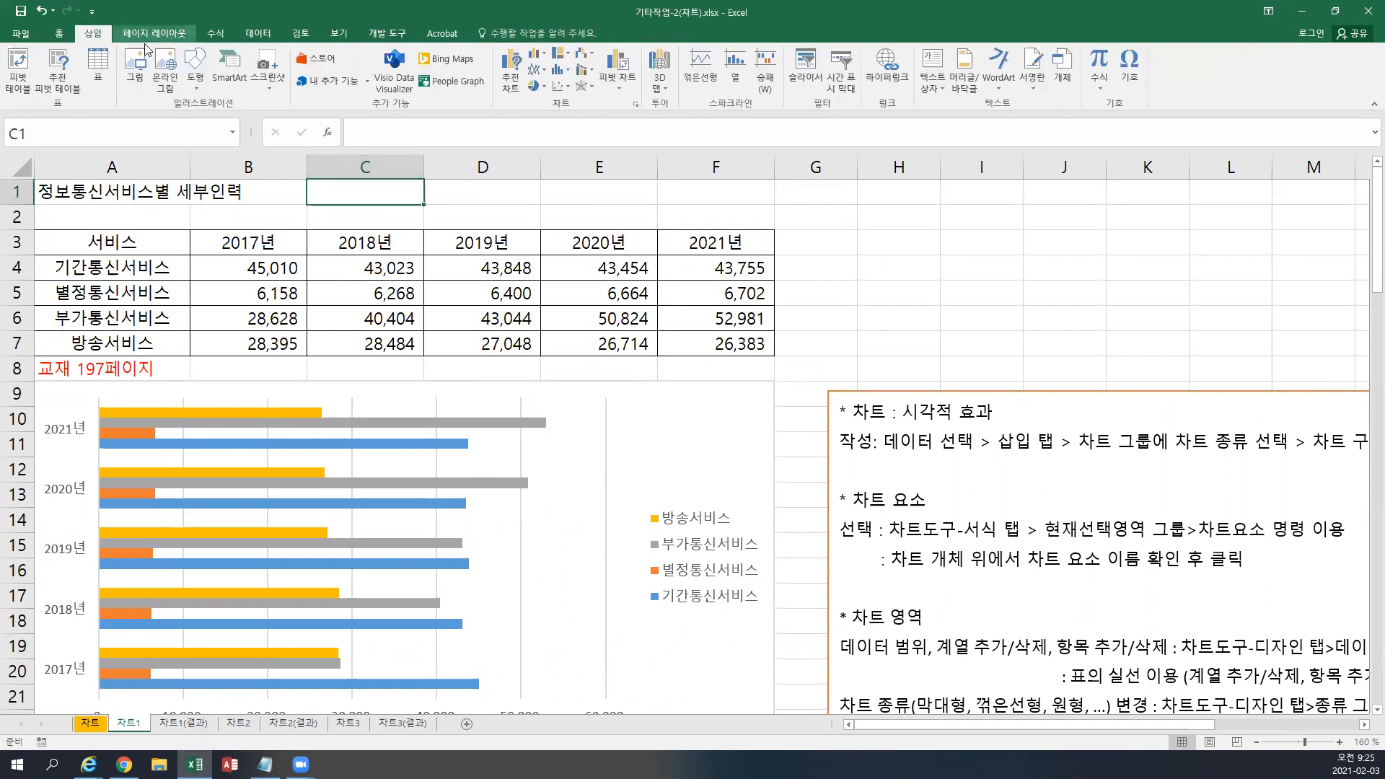
Draw a rounded rectangle about 1.34 cm high and 2.38 cm wide over columns G and H, rows 2 to 4.
{"action": "left_click", "coordinate": [195, 72]}
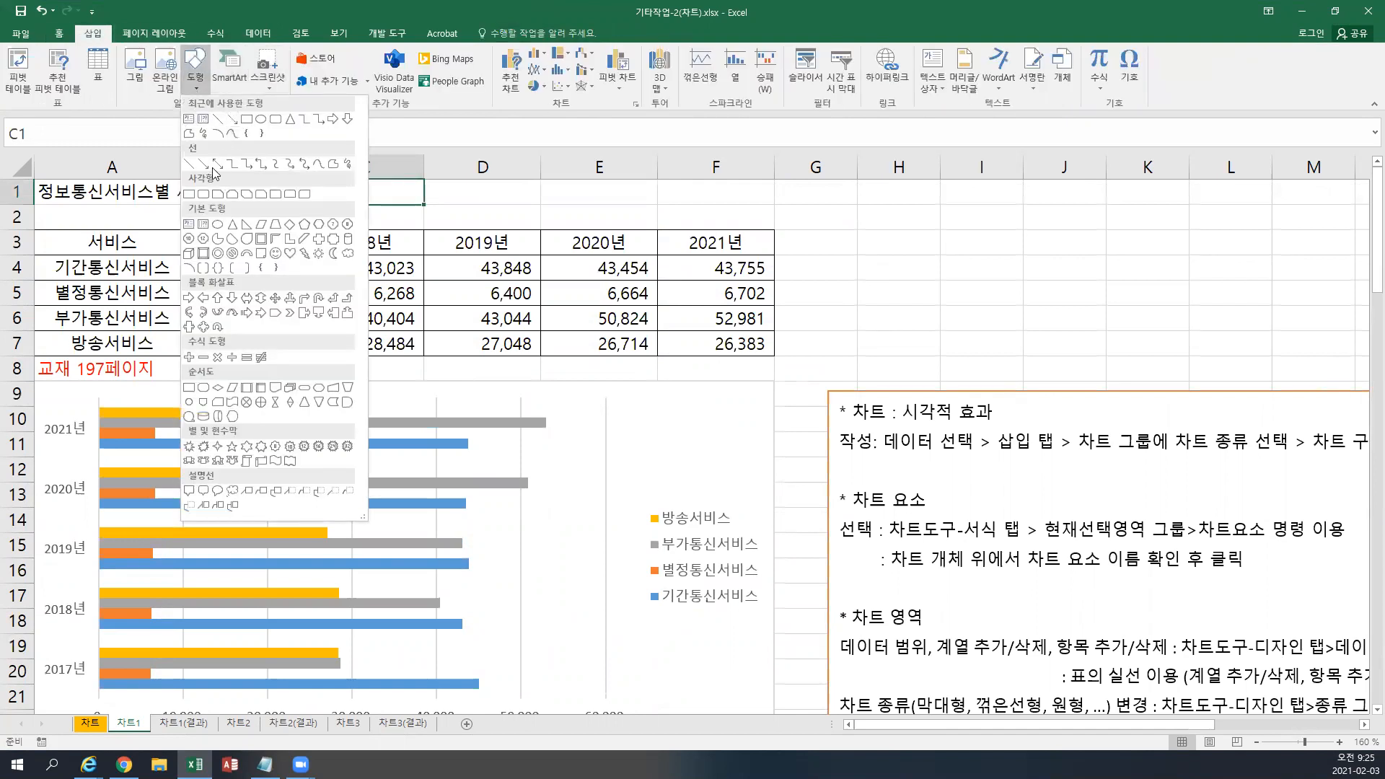
{"action": "left_click", "coordinate": [203, 193]}
{"action": "left_click_drag", "start_coordinate": [815, 212], "coordinate": [920, 271]}
Insert a 2-D clustered column chart from the data in A3:C7.
{"action": "left_click_drag", "start_coordinate": [130, 244], "coordinate": [334, 344]}
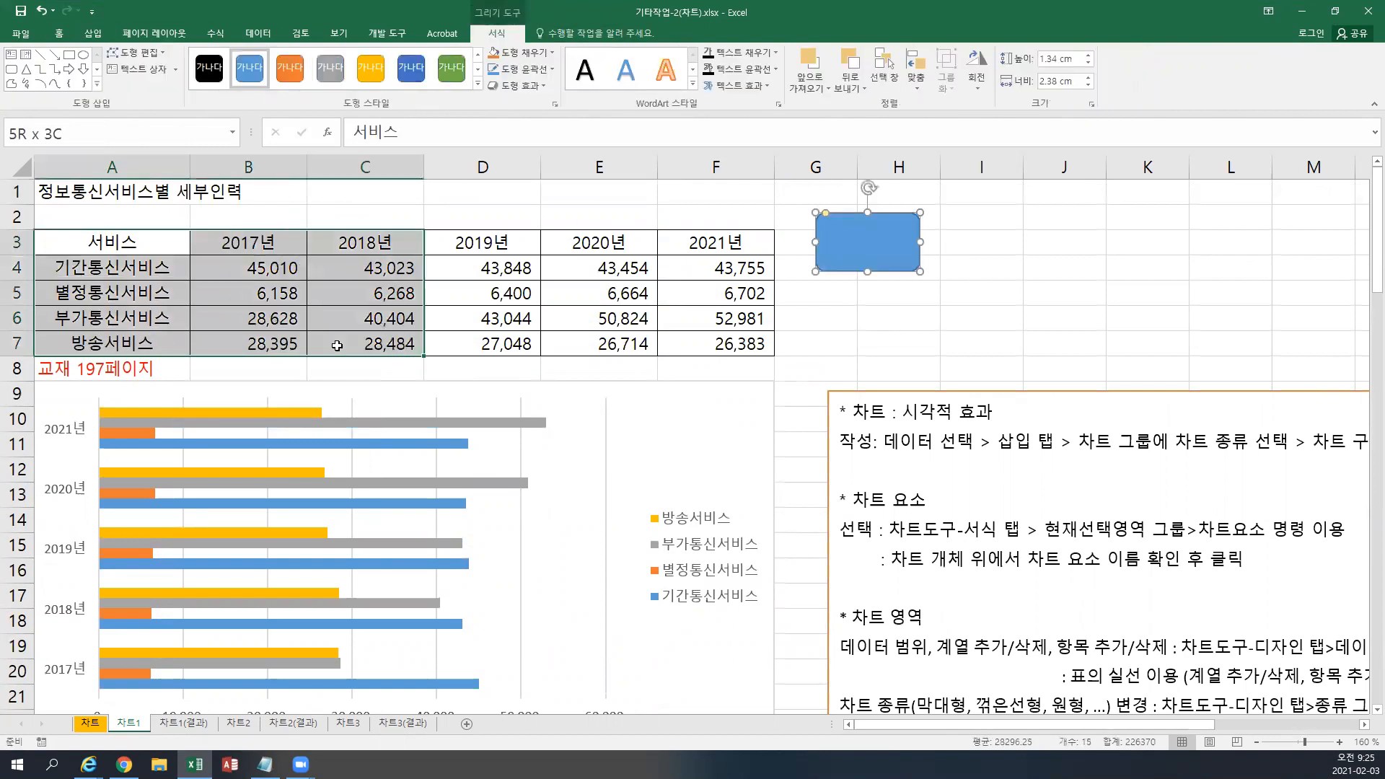
{"action": "left_click", "coordinate": [94, 33]}
{"action": "left_click", "coordinate": [535, 55]}
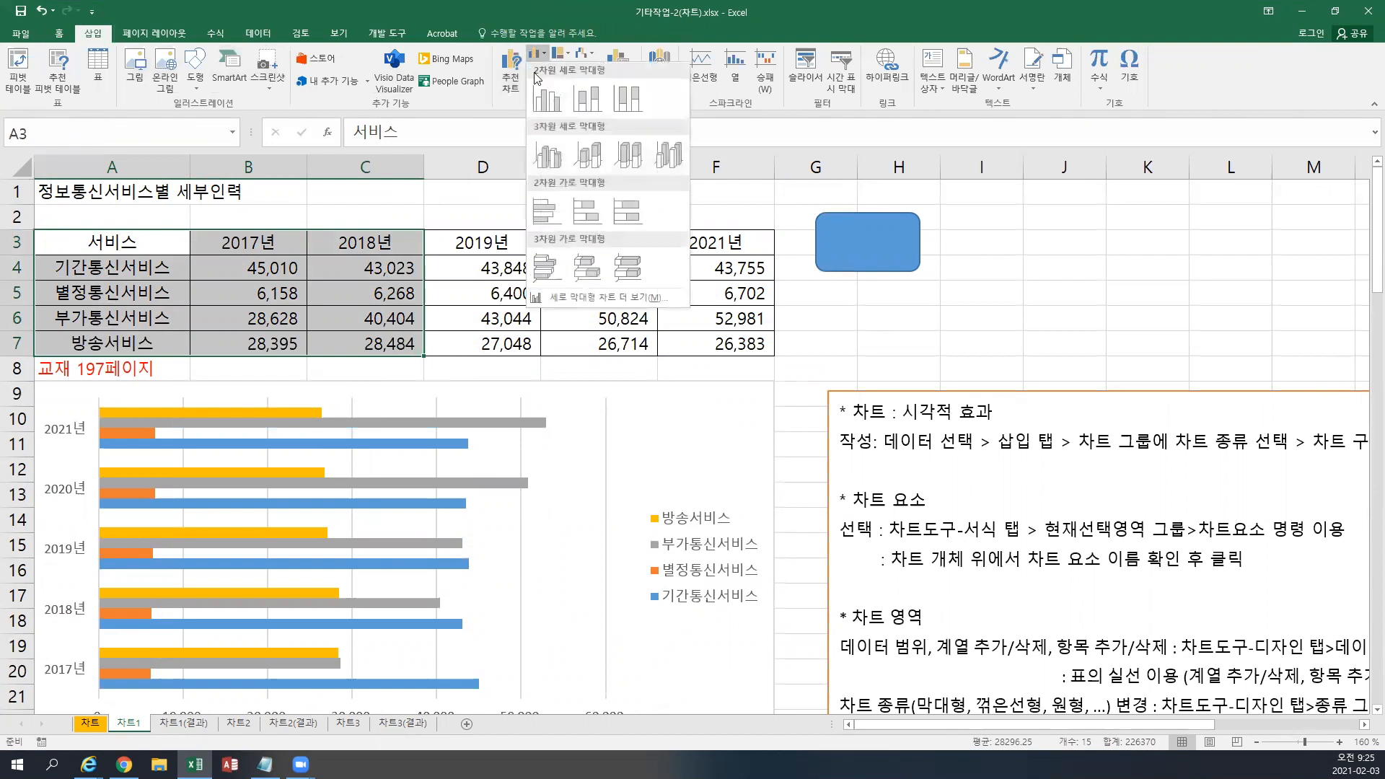
{"action": "left_click", "coordinate": [546, 99]}
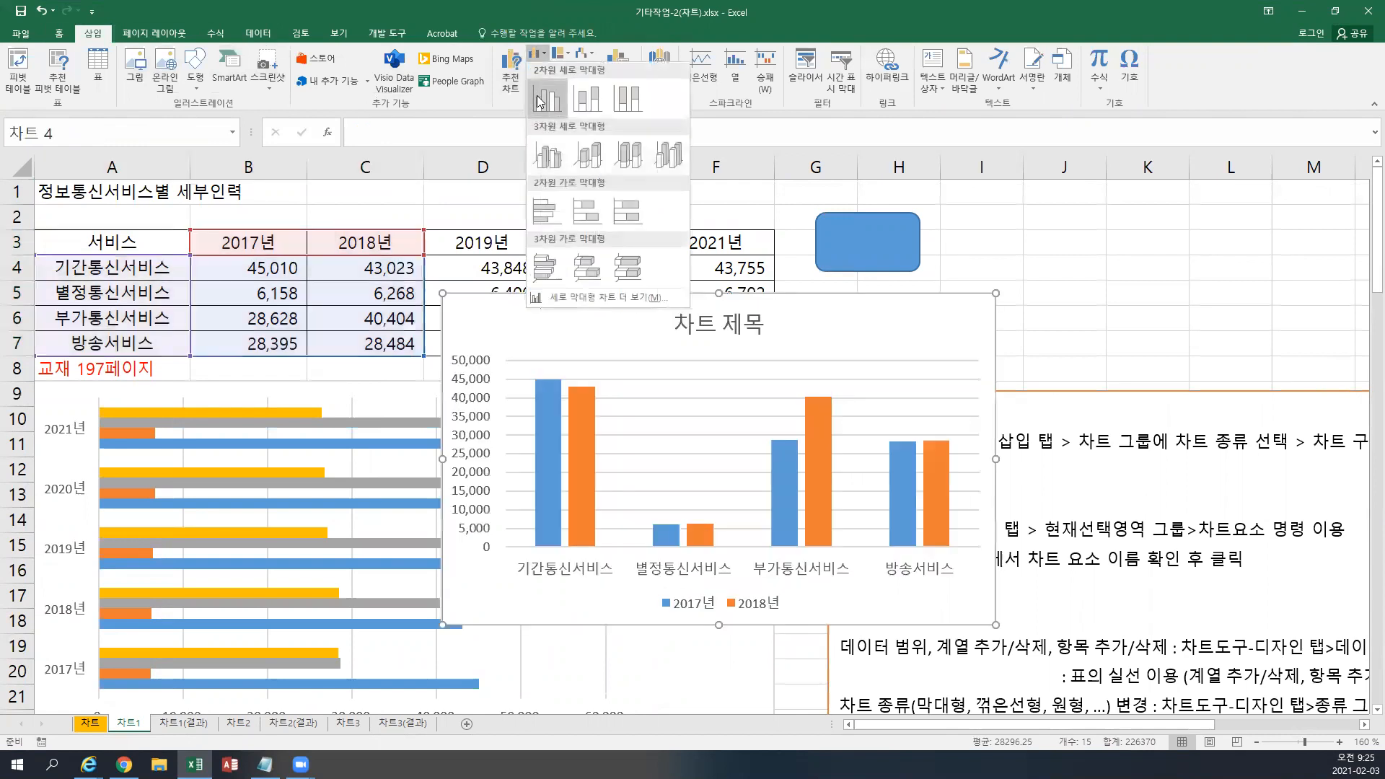
Compare the selected rounded rectangle with the selected charts, checking their object names, contextual commands and highlighted source cells.
{"action": "left_click", "coordinate": [871, 244]}
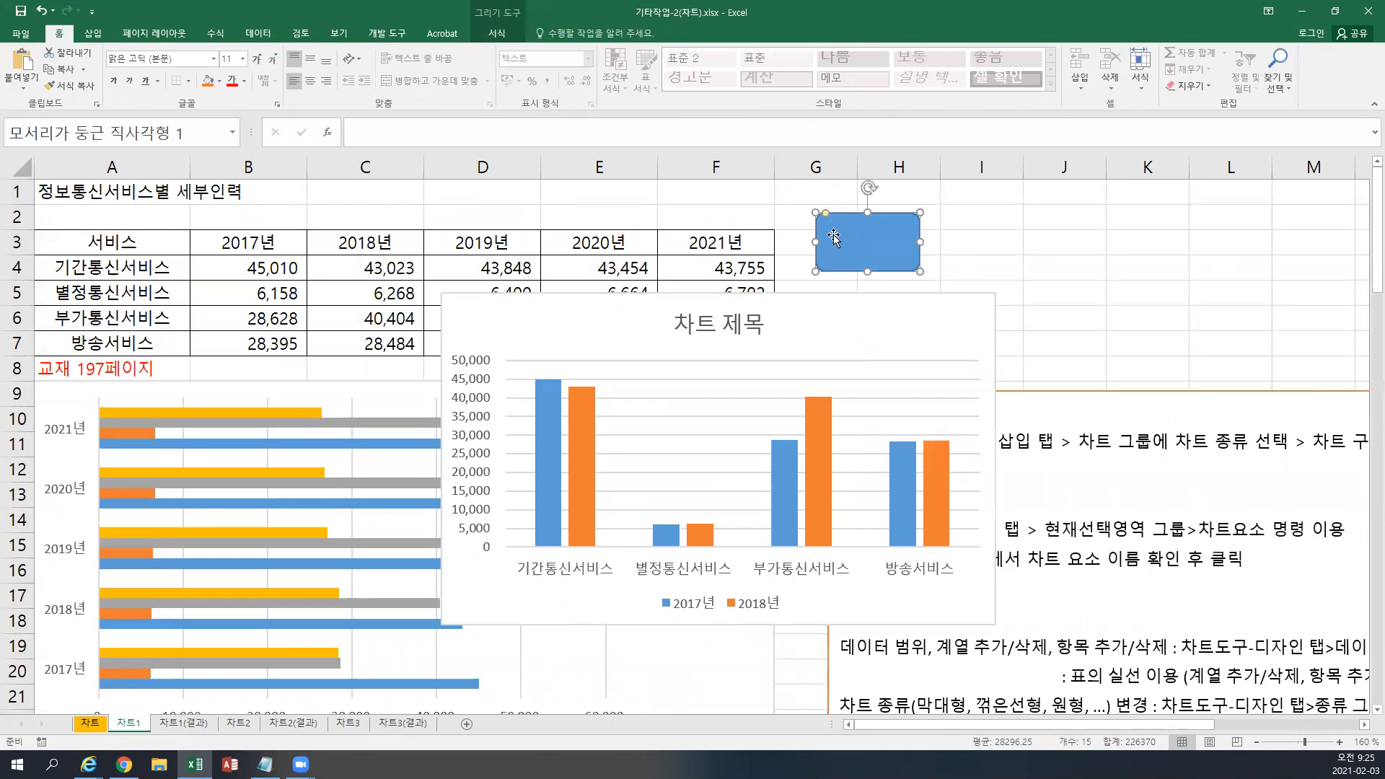
{"action": "left_click", "coordinate": [828, 322]}
{"action": "left_click", "coordinate": [837, 246]}
{"action": "left_click", "coordinate": [692, 236]}
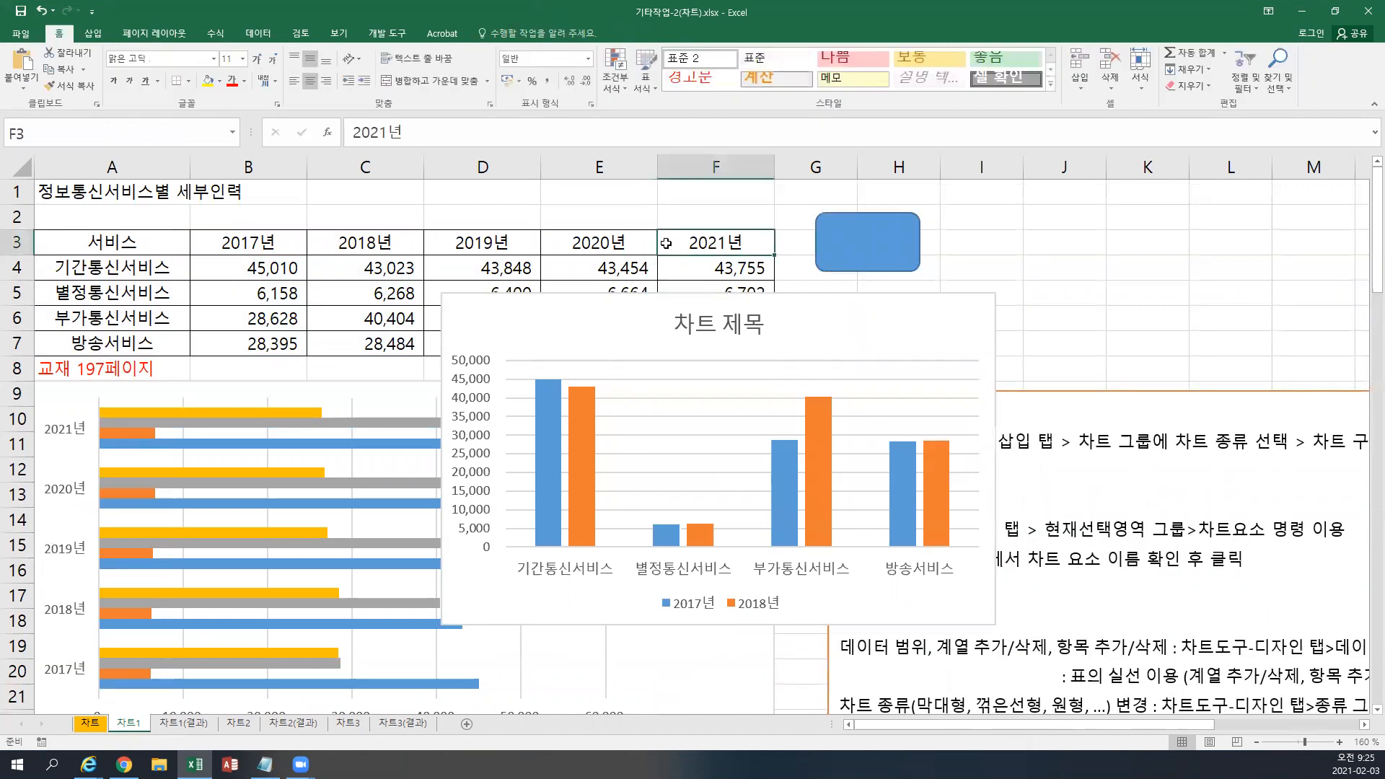
{"action": "left_click", "coordinate": [885, 243]}
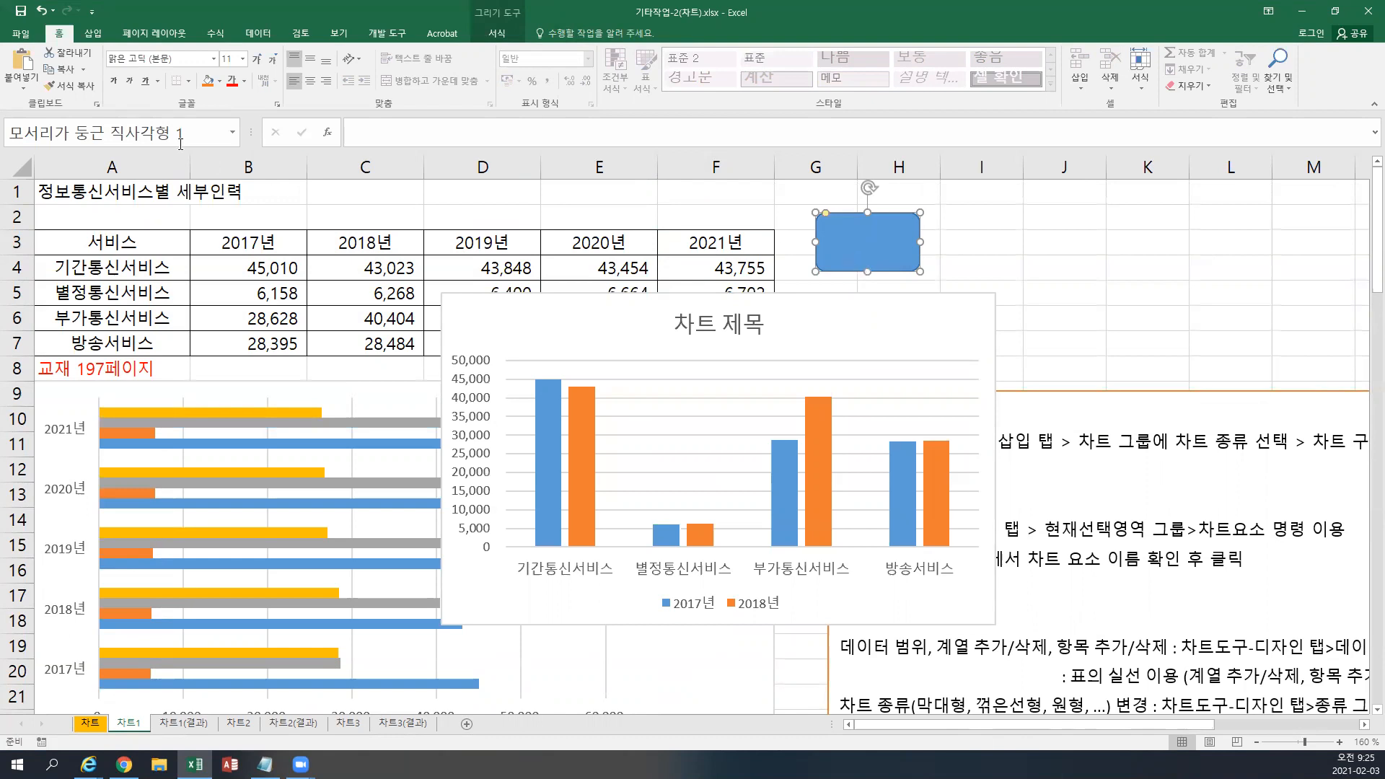
{"action": "left_click", "coordinate": [537, 328]}
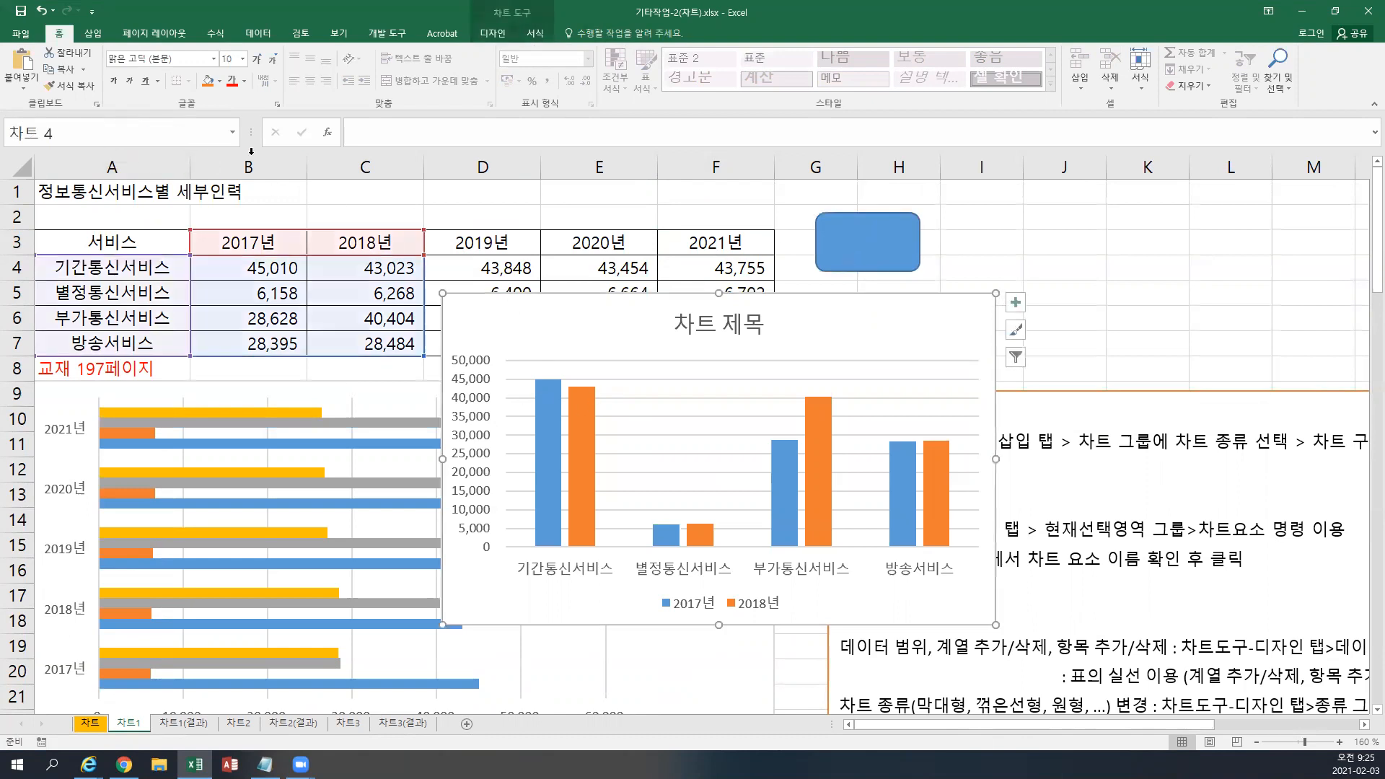
{"action": "left_click", "coordinate": [881, 252]}
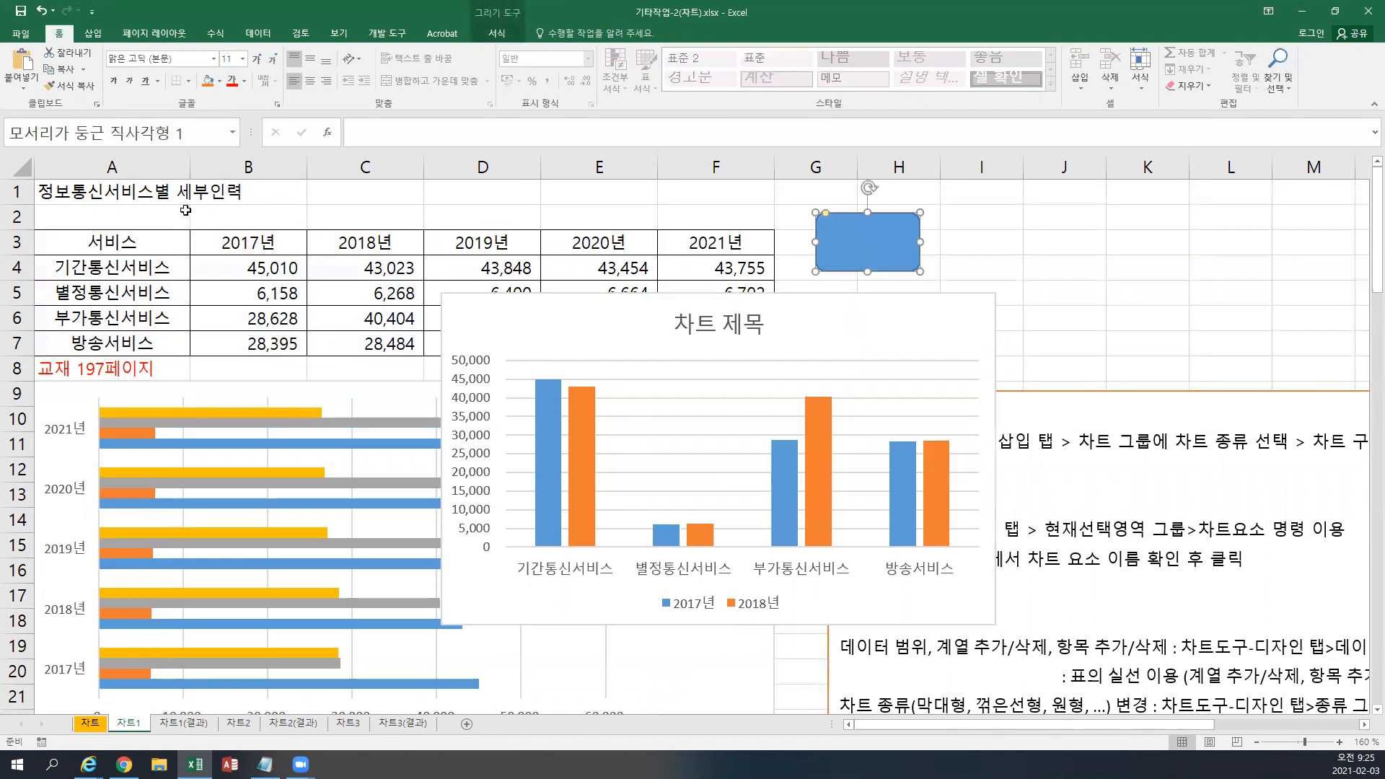
{"action": "left_click", "coordinate": [883, 335]}
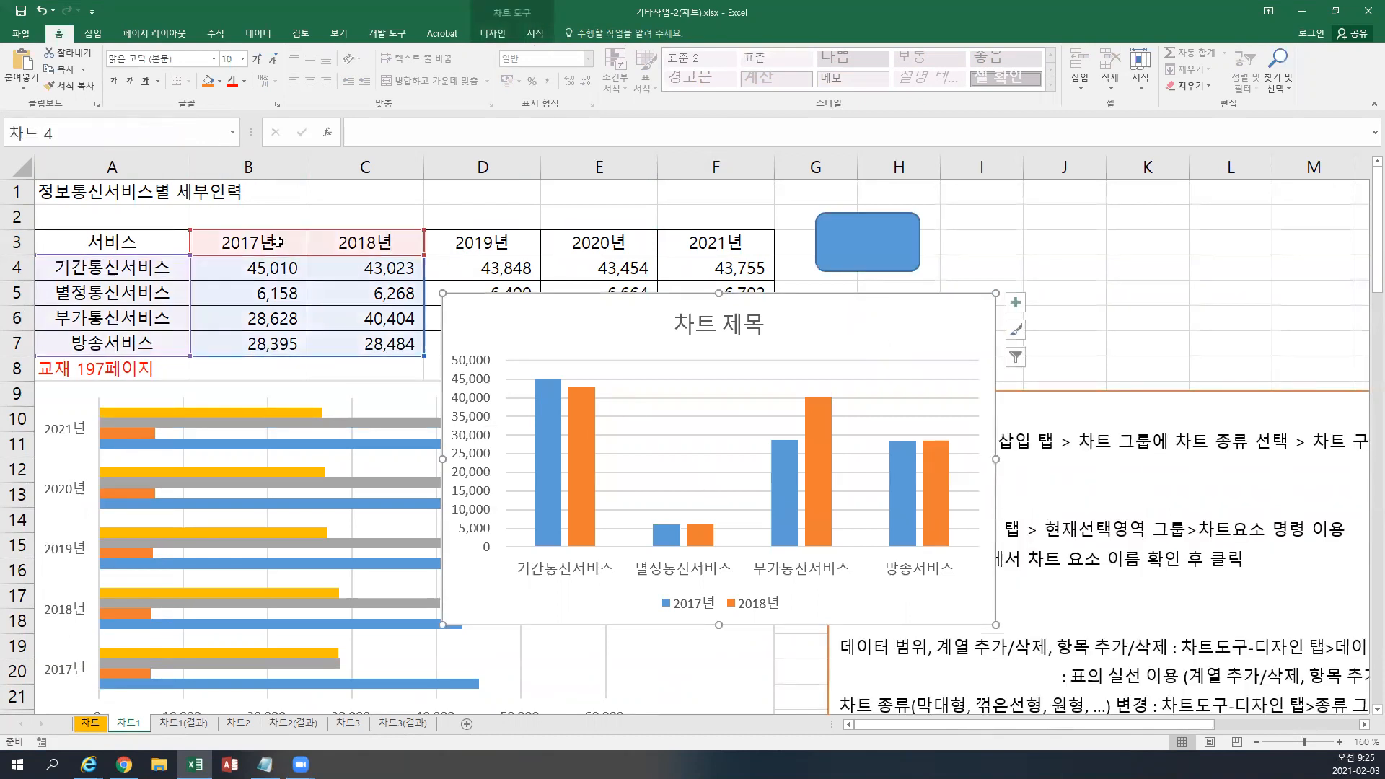
{"action": "left_click", "coordinate": [846, 263]}
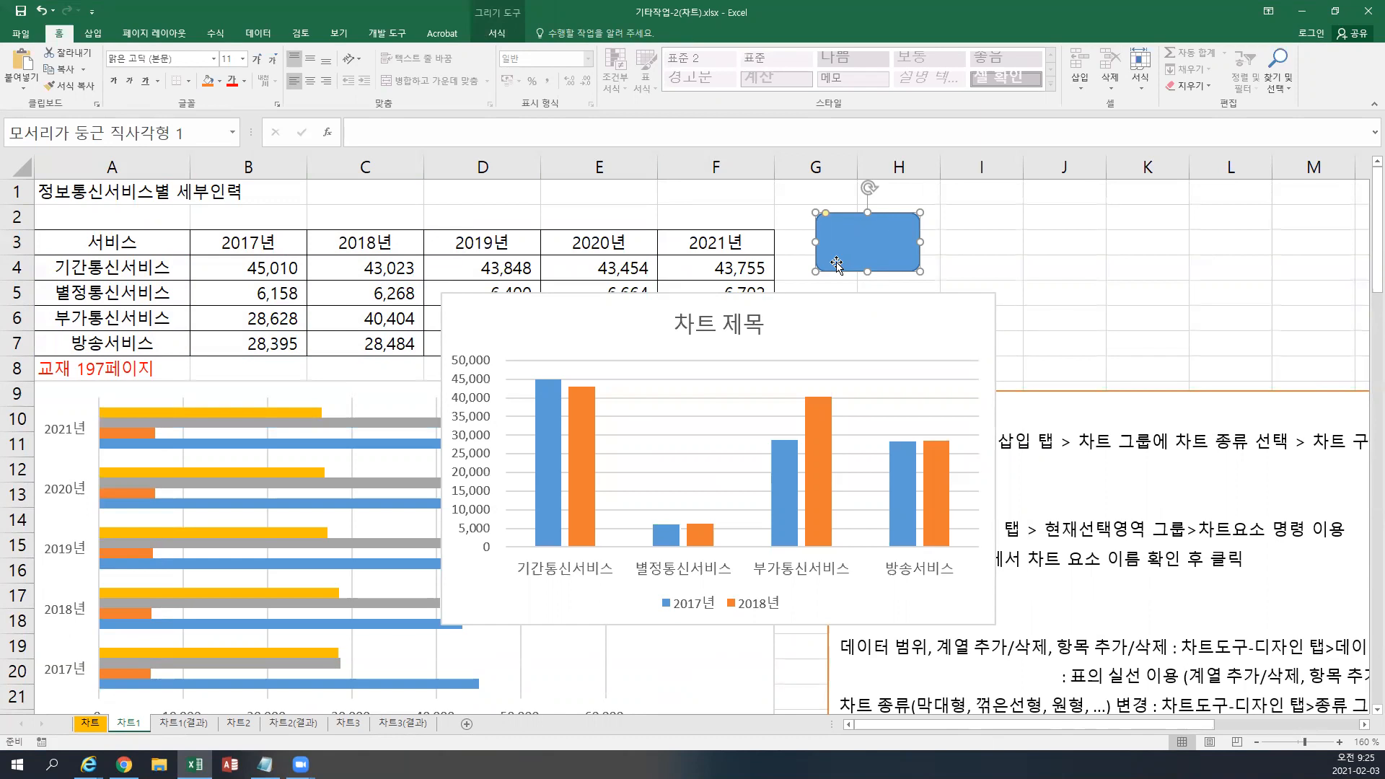
{"action": "scroll", "coordinate": [767, 449], "scroll_direction": "up", "scroll_amount": 1}
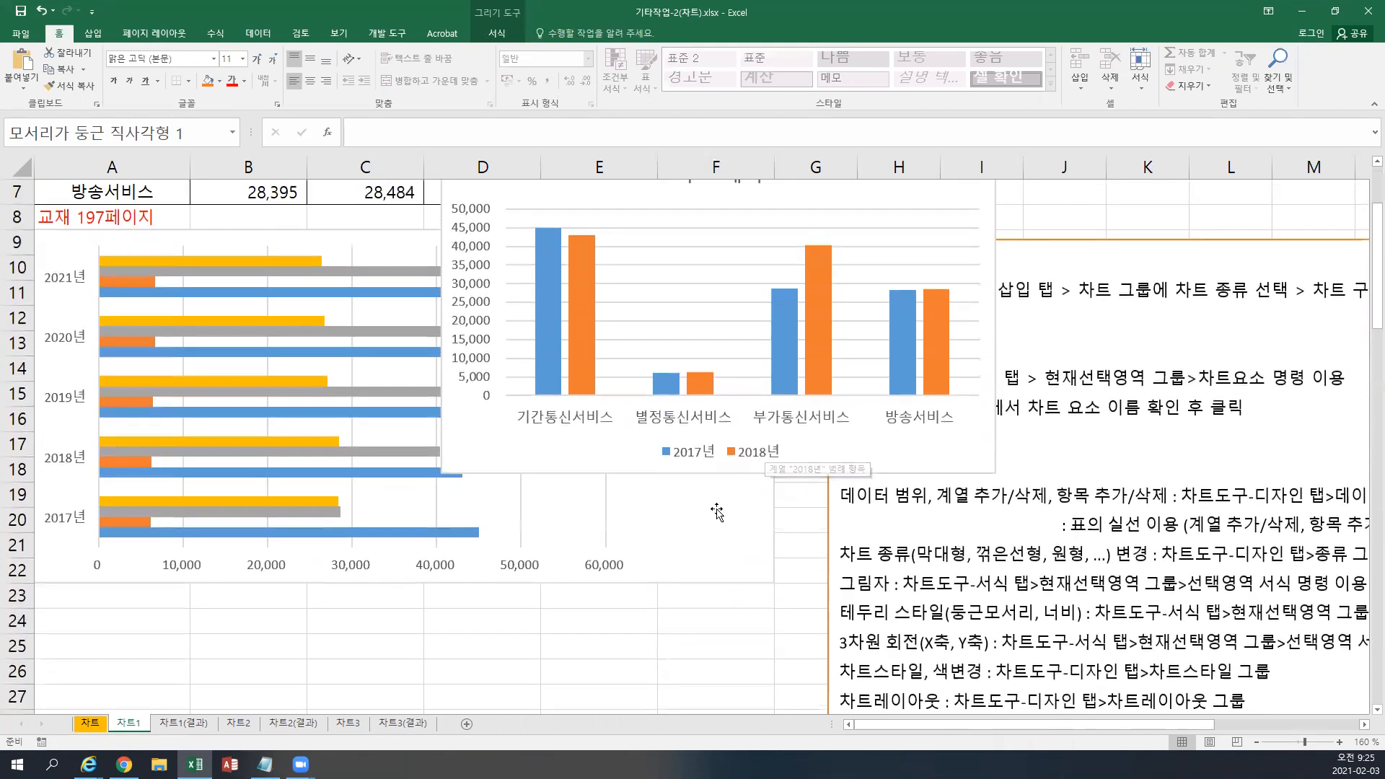
{"action": "left_click", "coordinate": [710, 505]}
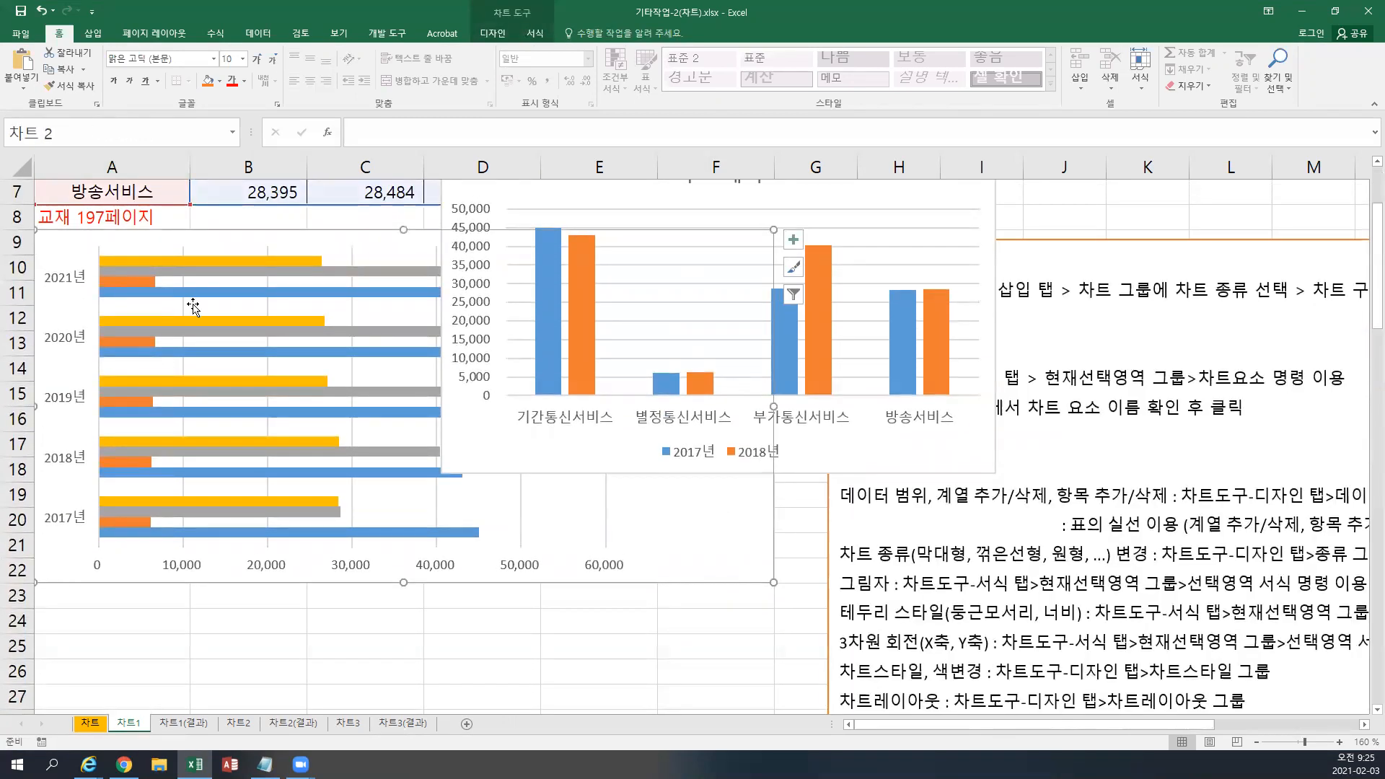
Move the new column chart clear of the data table so its upper-left corner sits at about cell I2.
{"action": "scroll", "coordinate": [193, 307], "scroll_direction": "up", "scroll_amount": 2}
{"action": "left_click", "coordinate": [843, 341]}
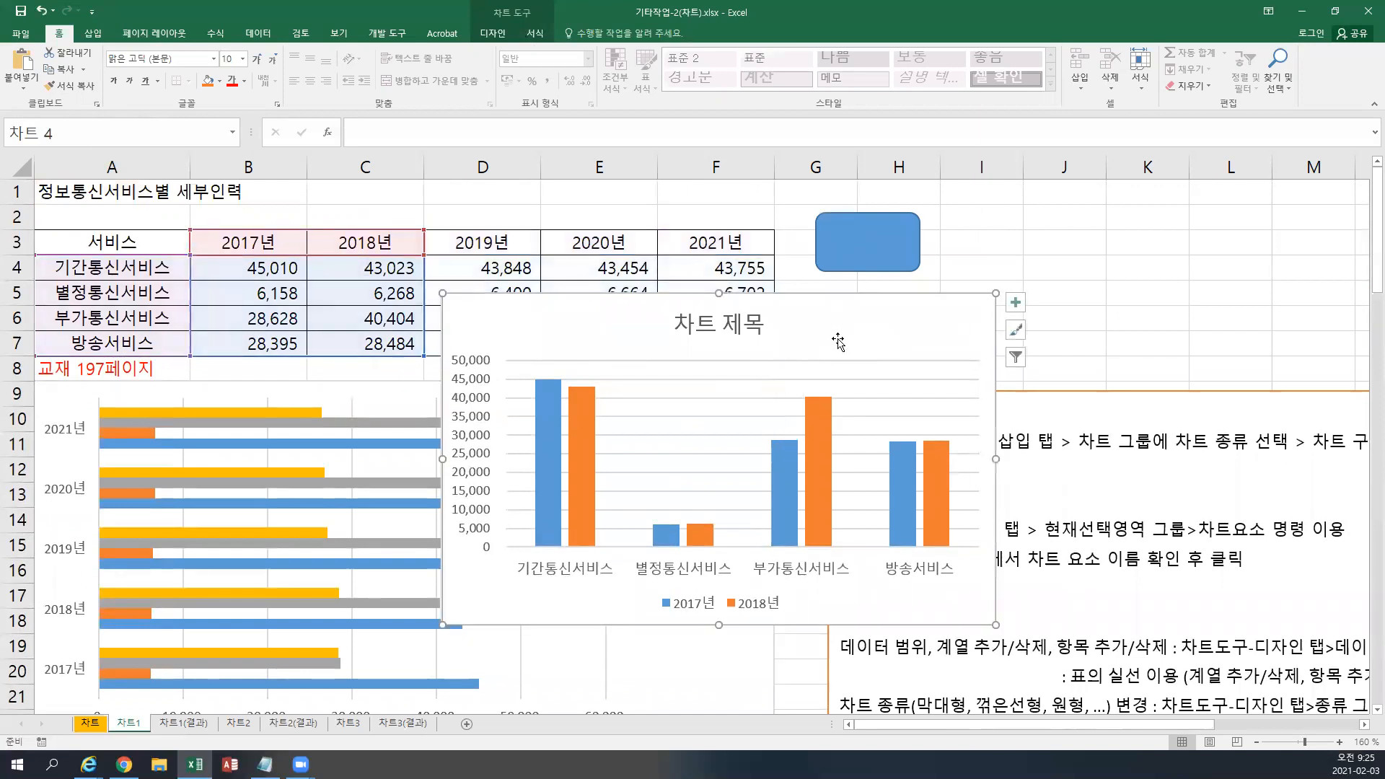
{"action": "left_click_drag", "start_coordinate": [837, 339], "coordinate": [1046, 251]}
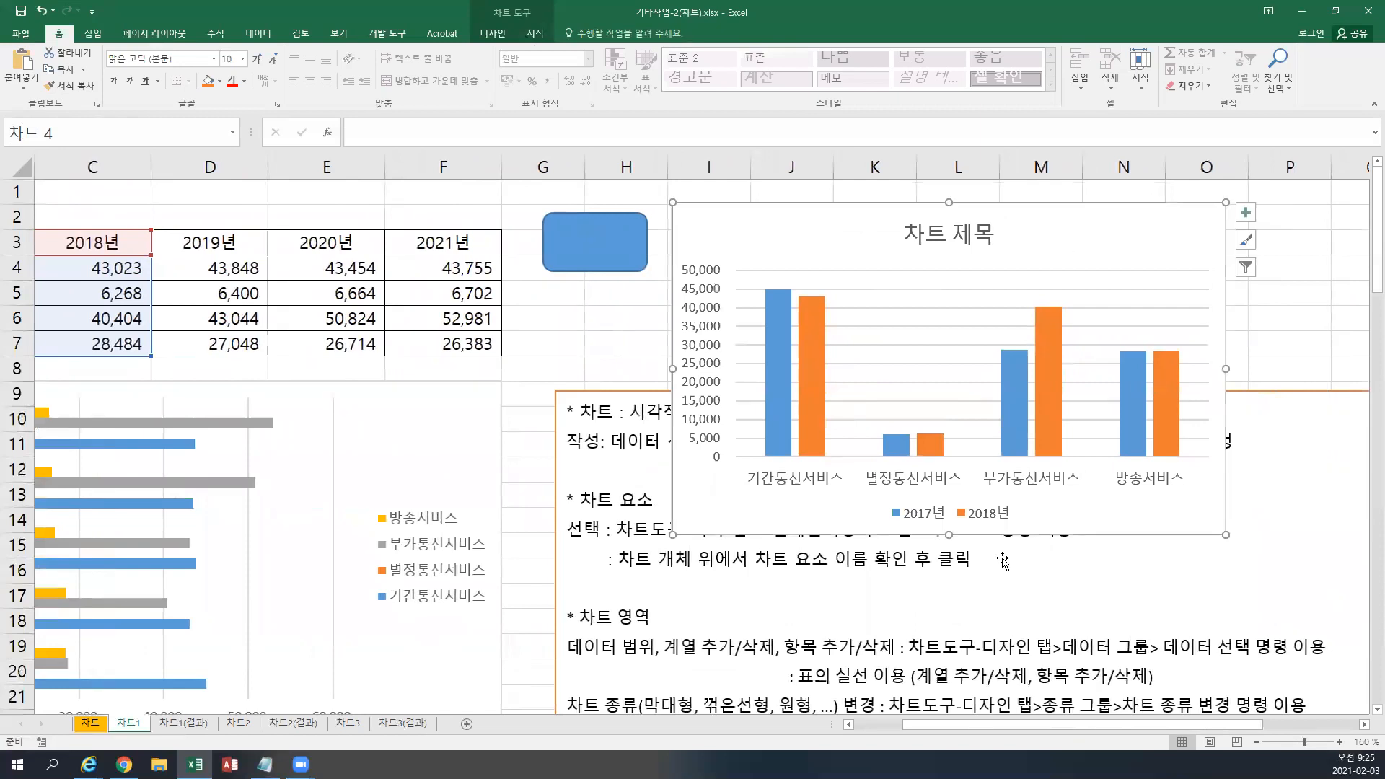
{"action": "left_click_drag", "start_coordinate": [917, 729], "coordinate": [854, 724]}
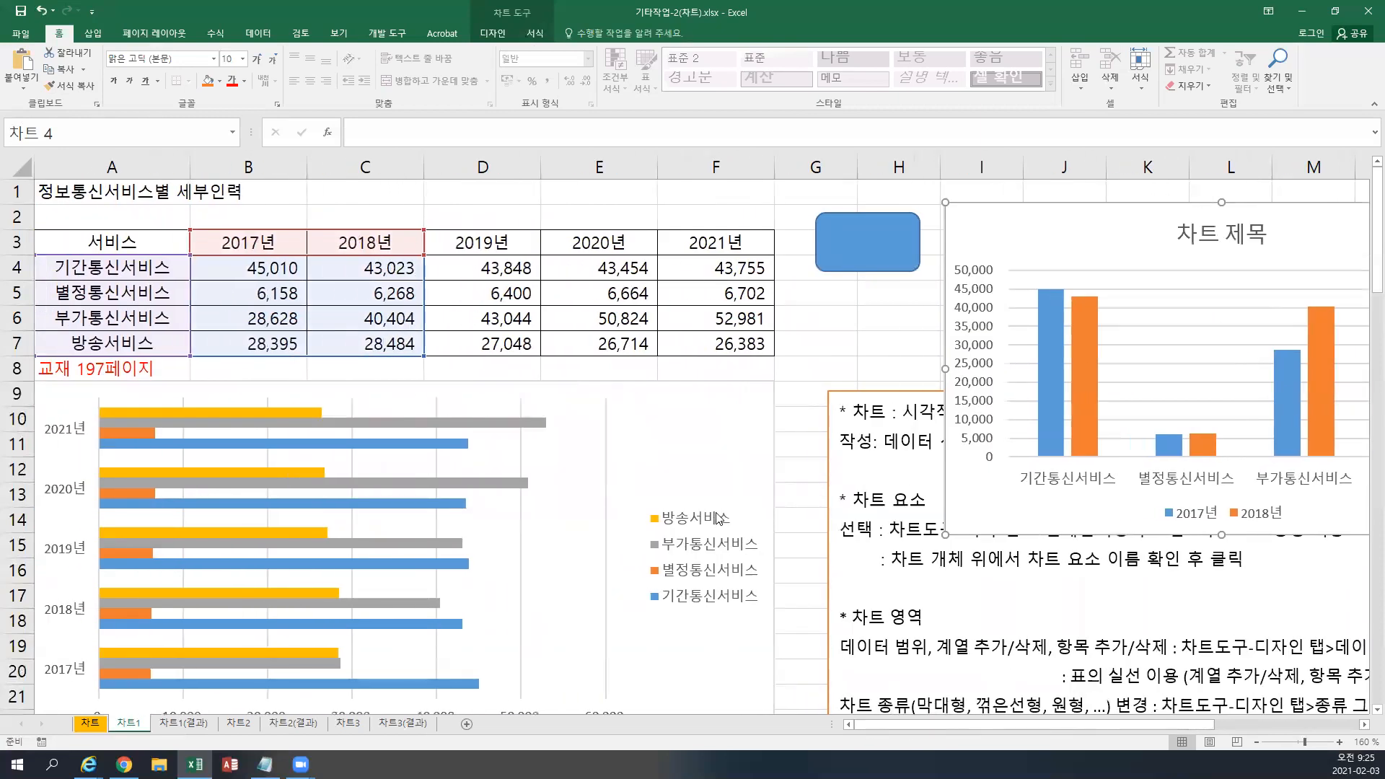
Delete the horizontal bar chart below the data table and undo the deletion.
{"action": "scroll", "coordinate": [713, 369], "scroll_direction": "down", "scroll_amount": 1}
{"action": "left_click", "coordinate": [713, 369]}
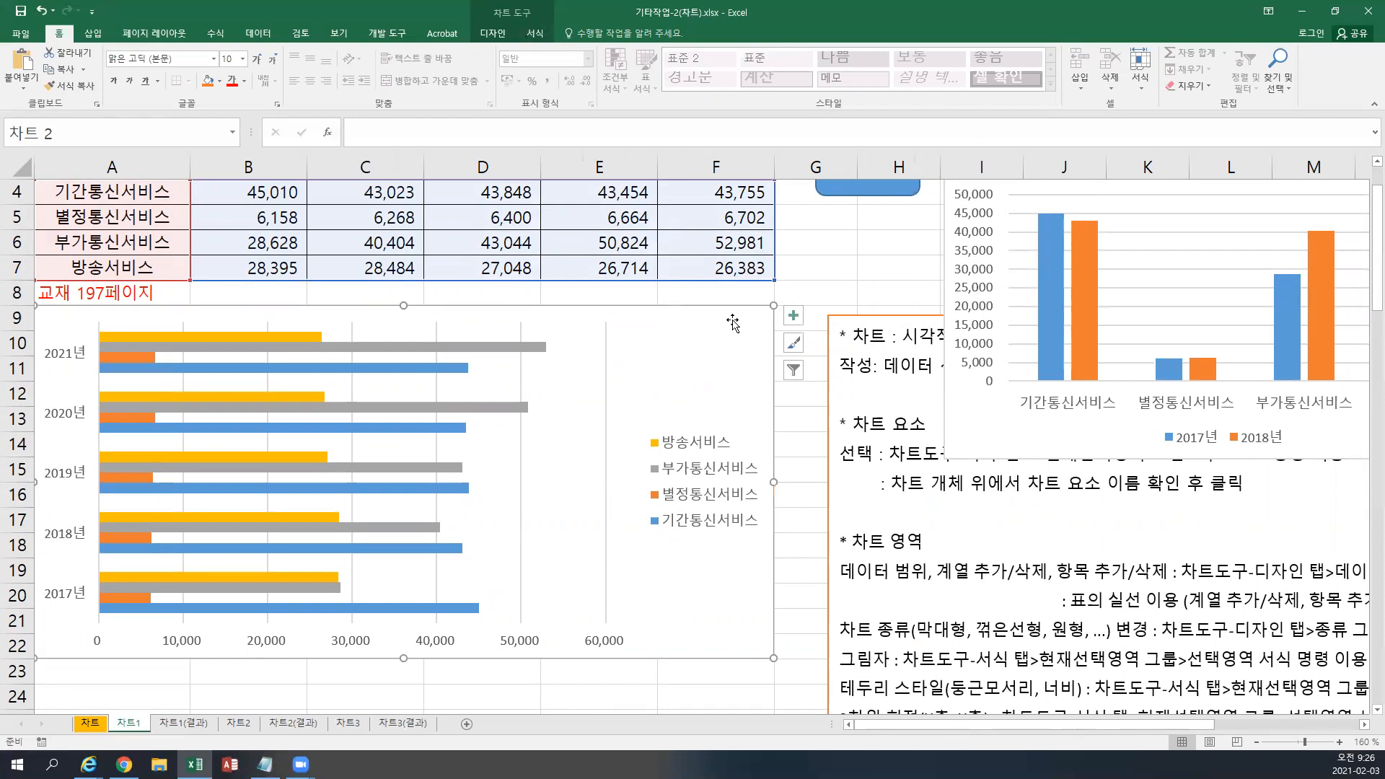
{"action": "scroll", "coordinate": [732, 322], "scroll_direction": "down", "scroll_amount": 1}
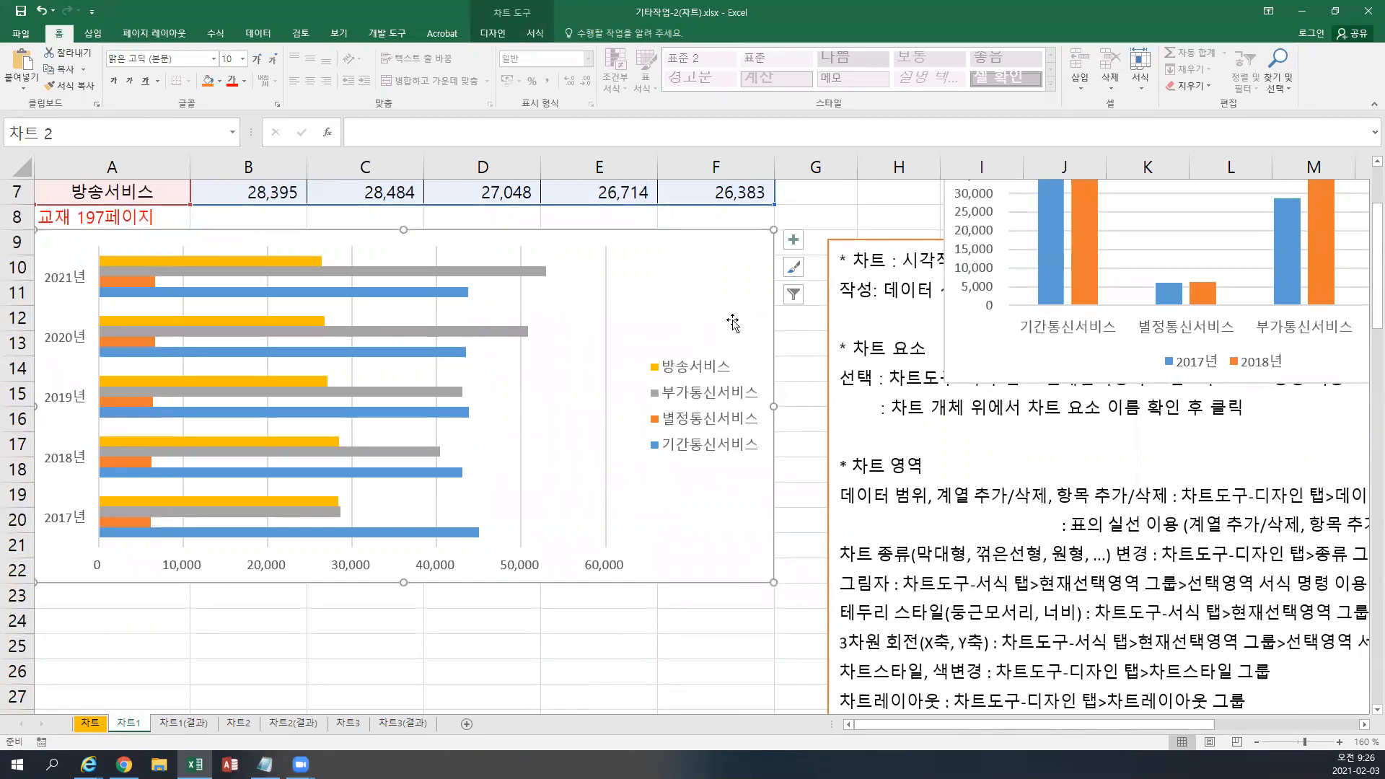
{"action": "key", "text": "Delete"}
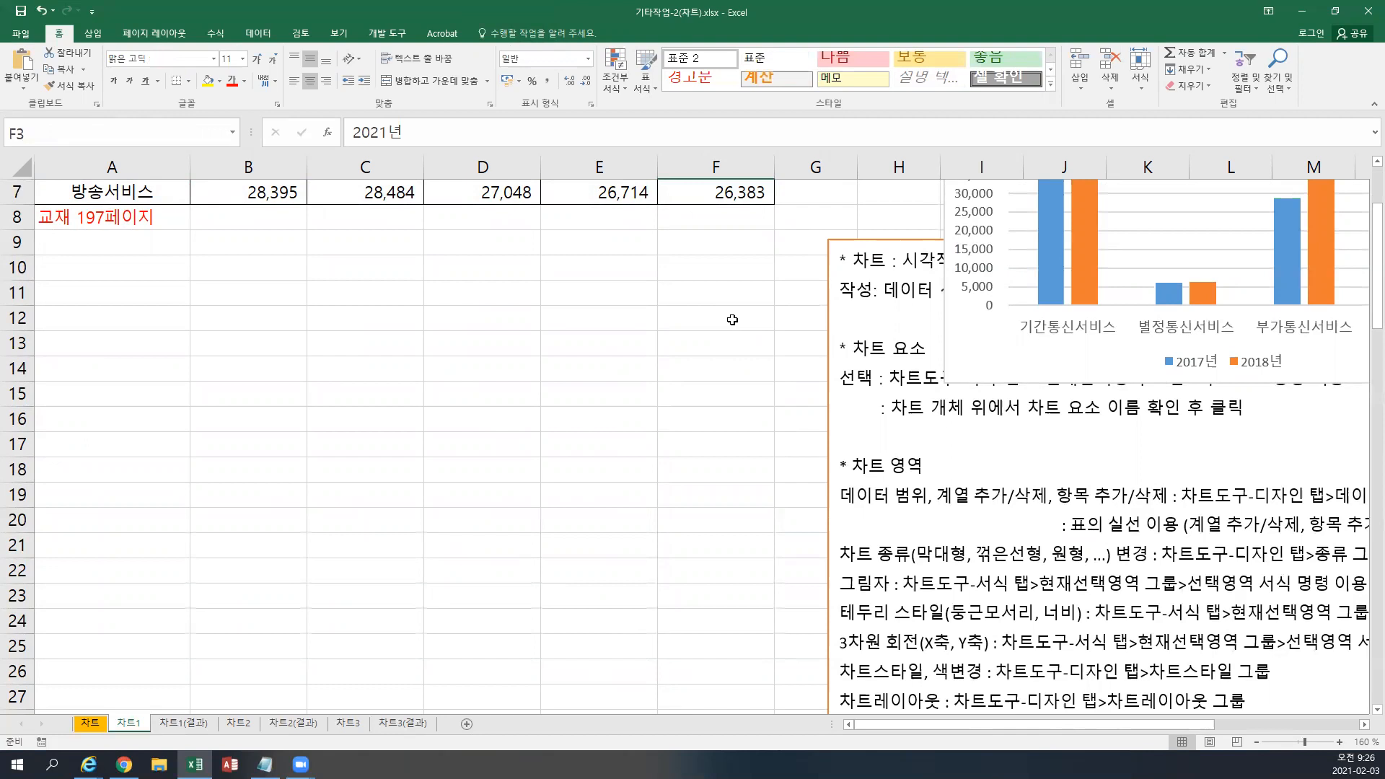
{"action": "left_click", "coordinate": [41, 10]}
{"action": "left_click", "coordinate": [41, 11]}
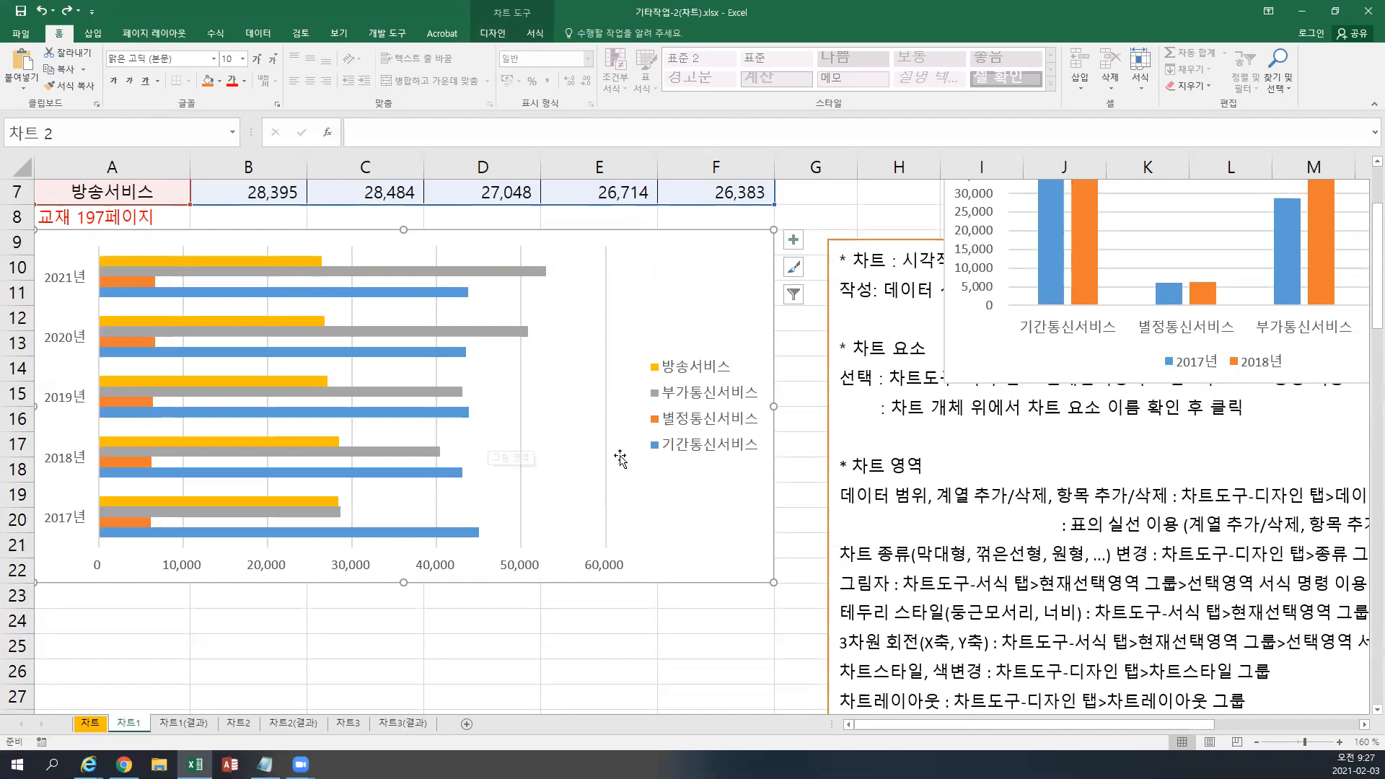
Examine the horizontal bar chart's design and format commands and its data source settings.
{"action": "left_click", "coordinate": [813, 220]}
{"action": "left_click", "coordinate": [727, 270]}
{"action": "left_click", "coordinate": [495, 33]}
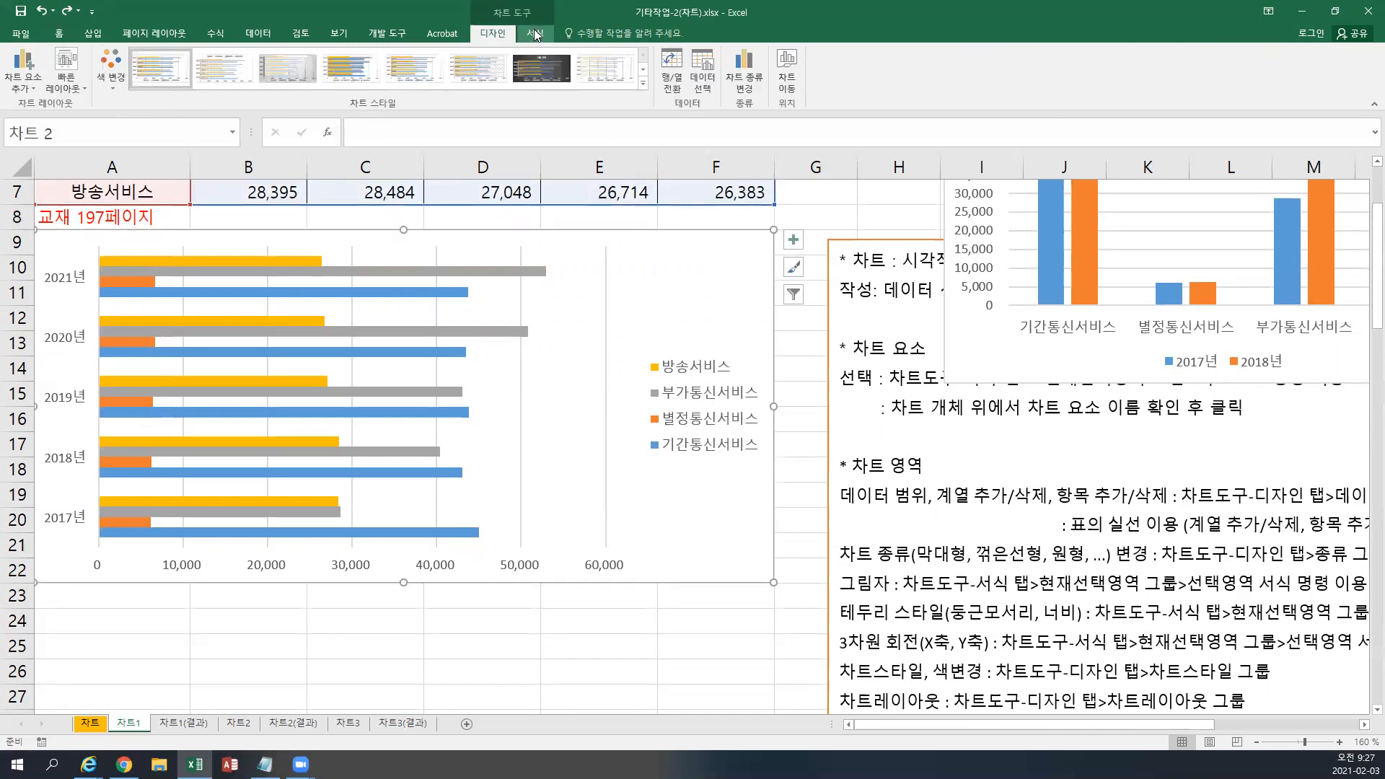
{"action": "left_click", "coordinate": [534, 34]}
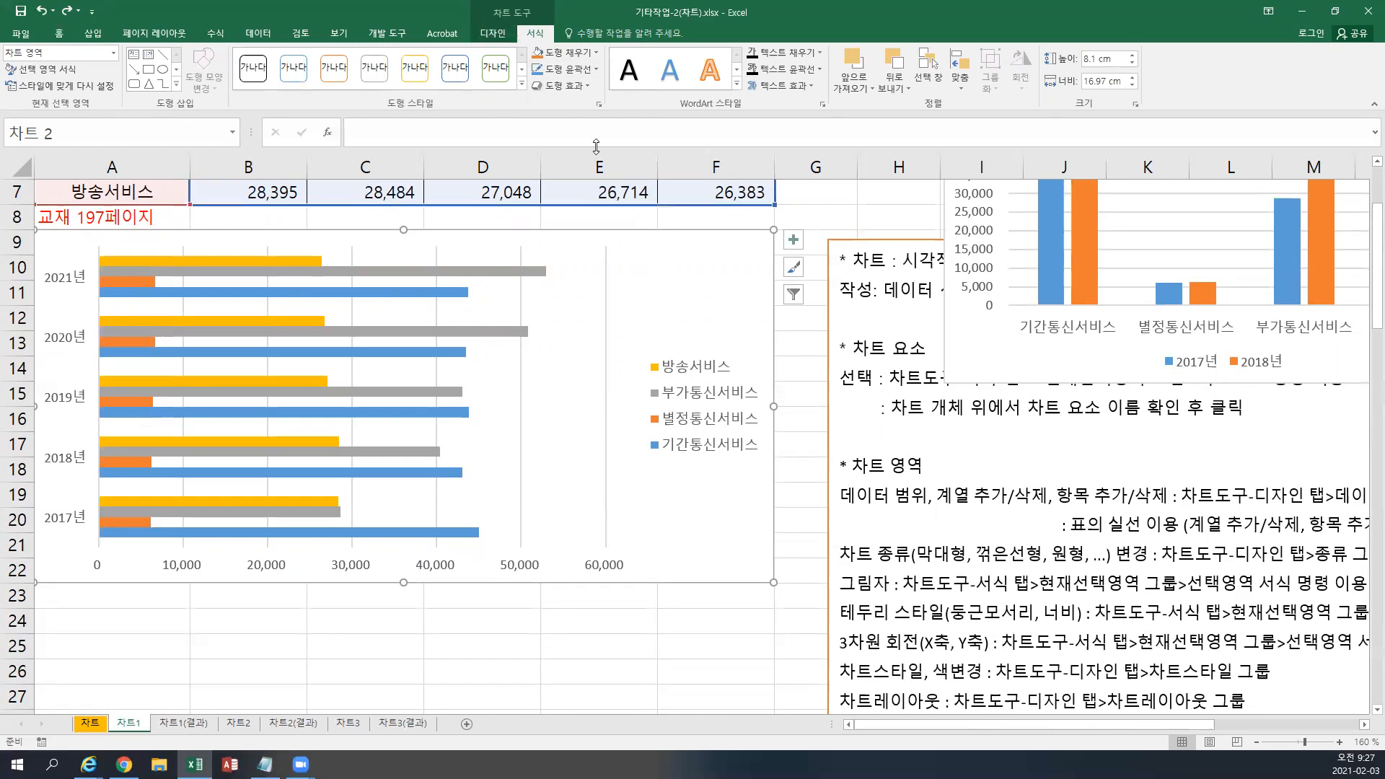
{"action": "left_click", "coordinate": [489, 35]}
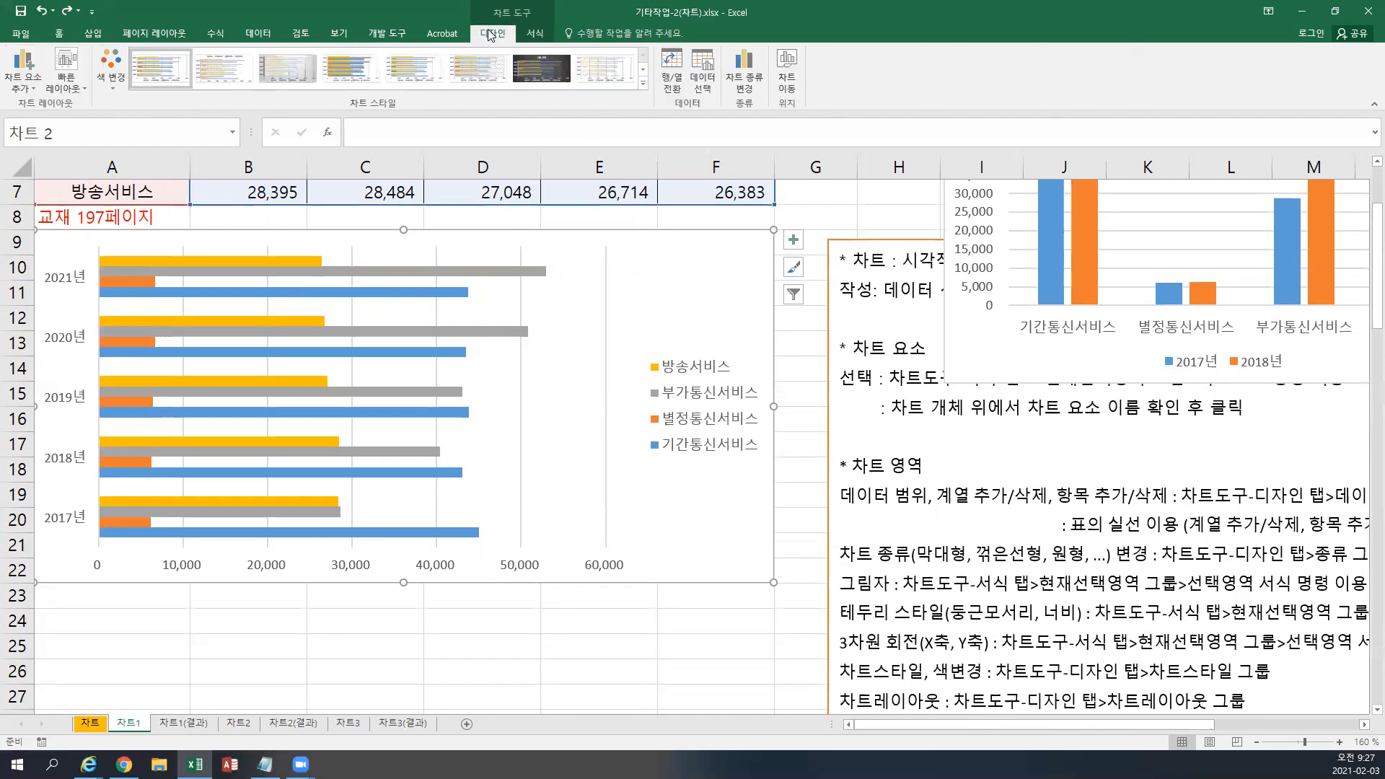
{"action": "left_click", "coordinate": [700, 84]}
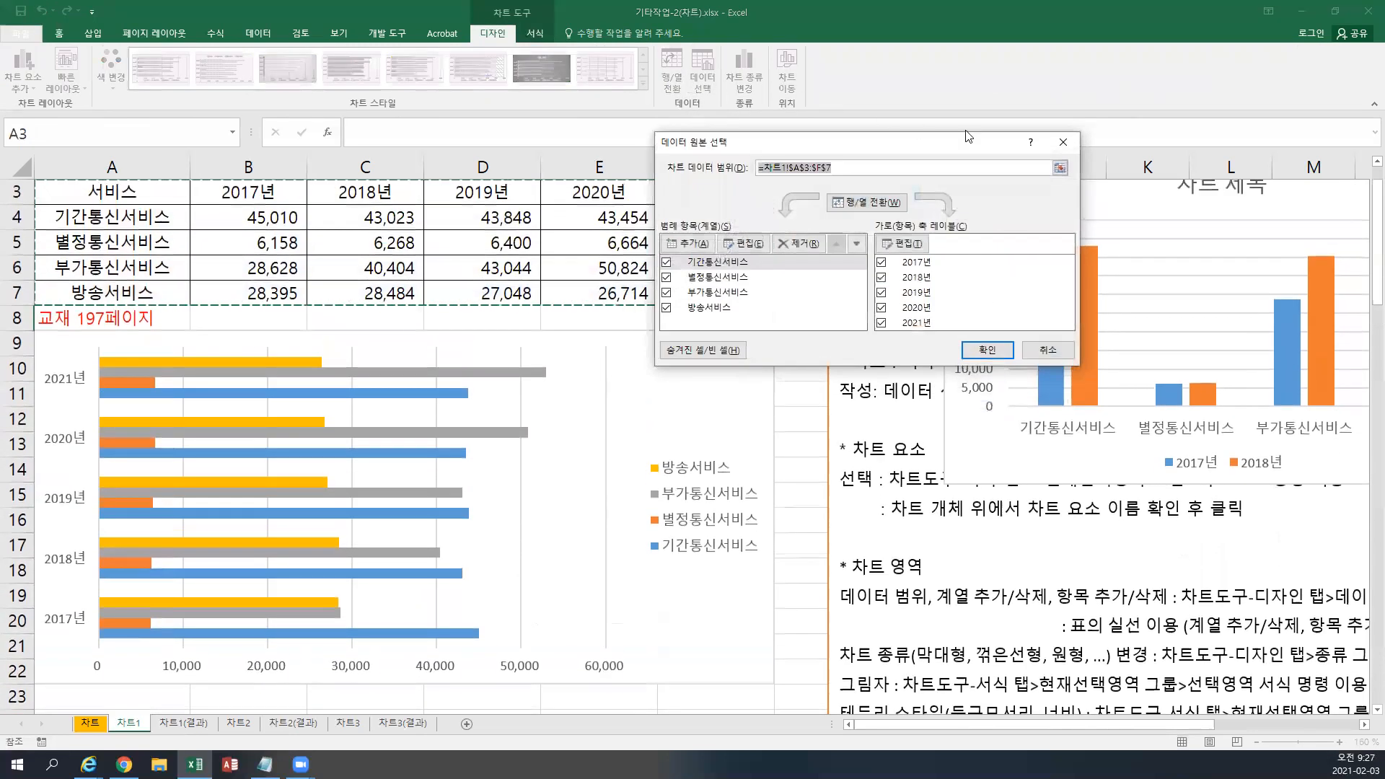
{"action": "left_click", "coordinate": [1064, 143]}
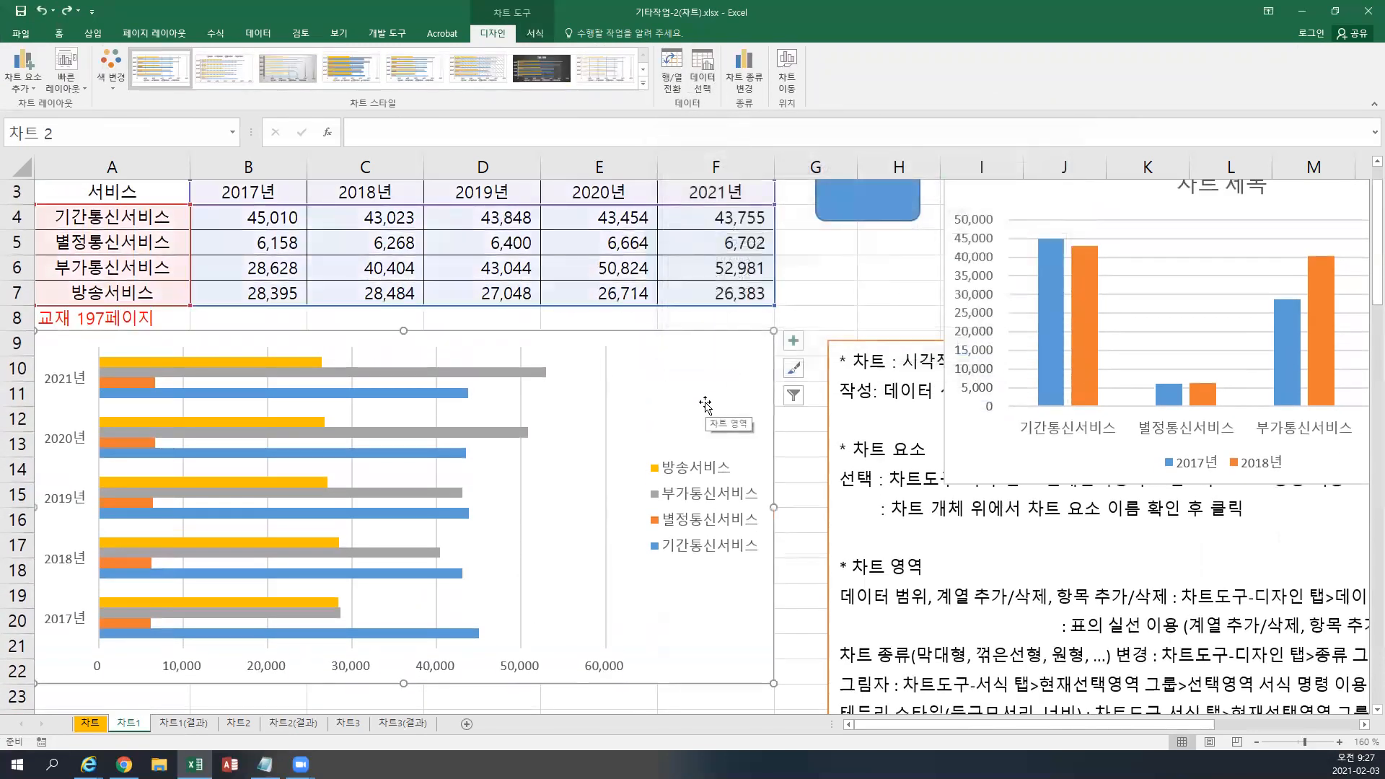
Remove the 별정통신서비스 series from the horizontal bar chart's data source.
{"action": "scroll", "coordinate": [299, 326], "scroll_direction": "up", "scroll_amount": 1}
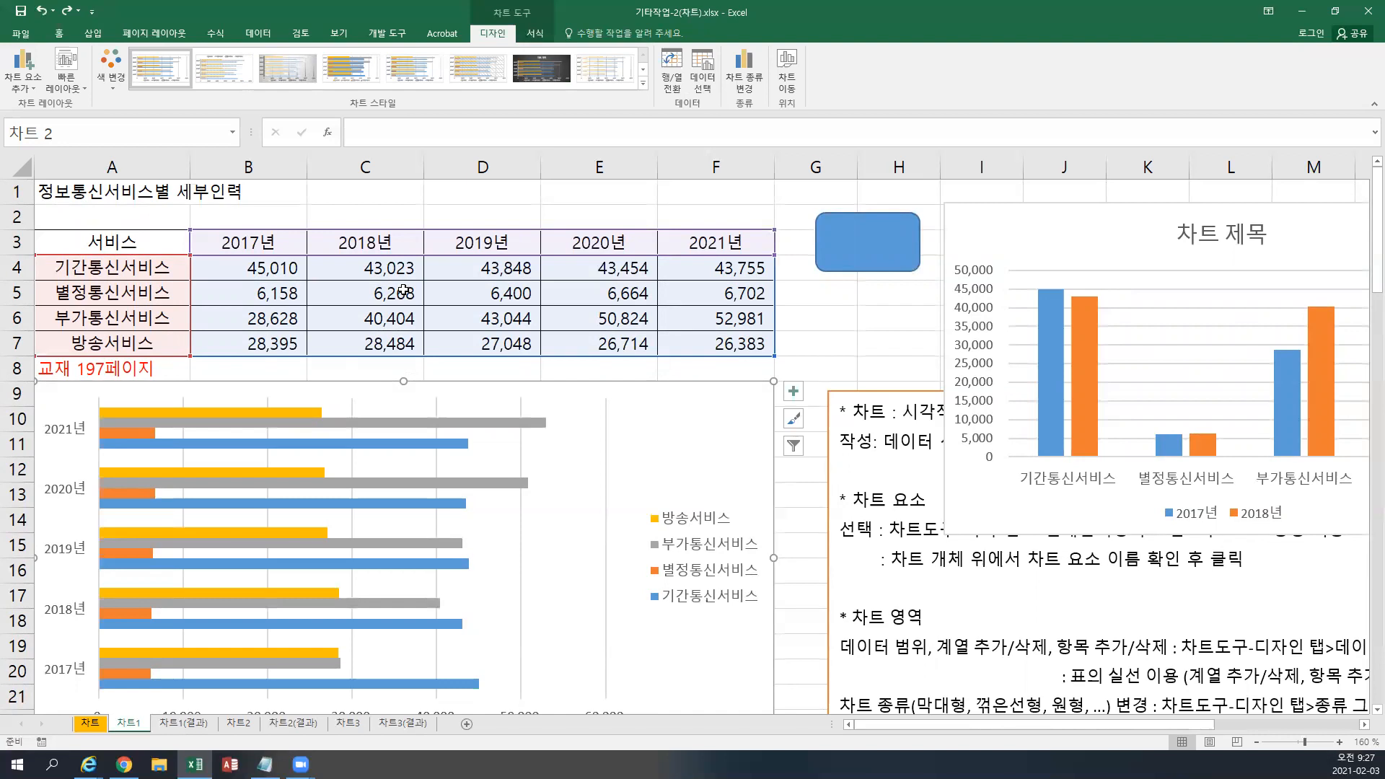
{"action": "left_click", "coordinate": [703, 87]}
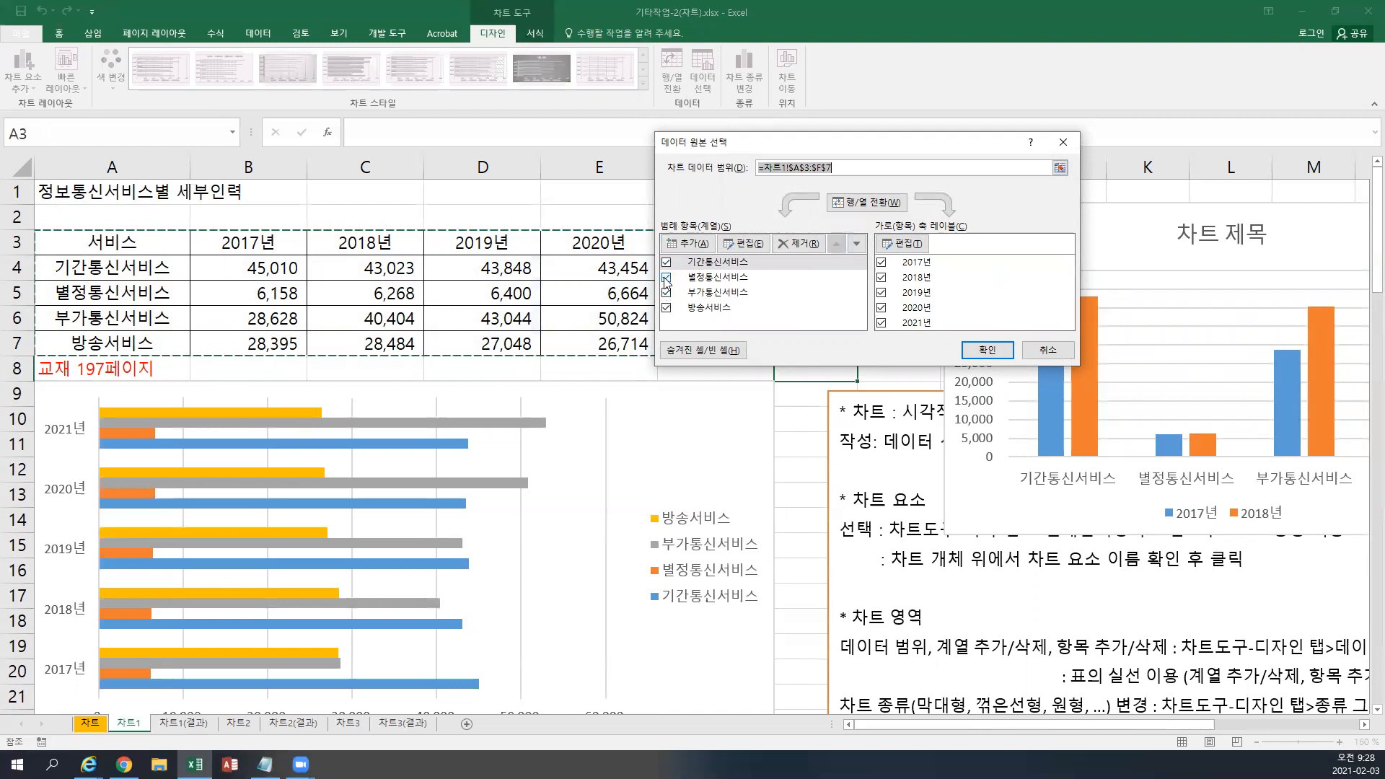
{"action": "left_click", "coordinate": [718, 282]}
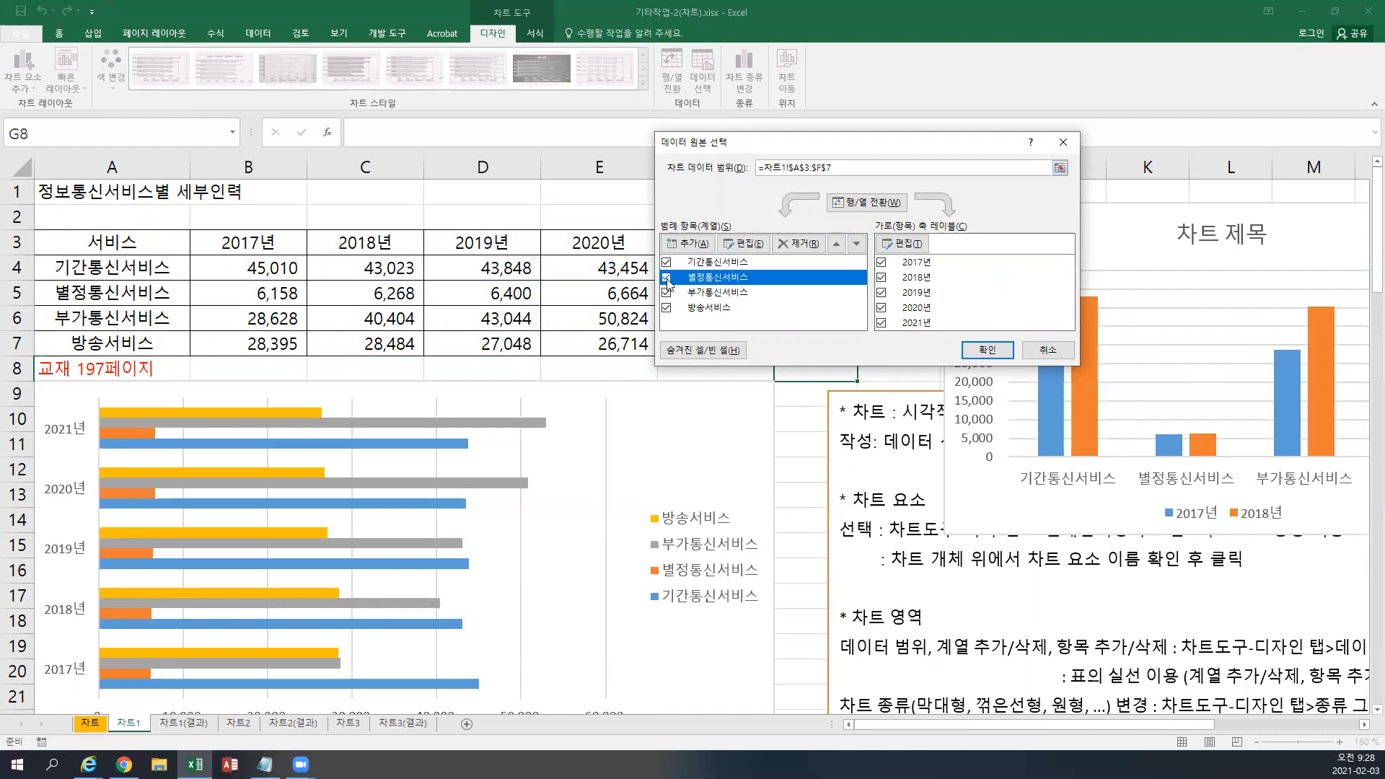
{"action": "left_click", "coordinate": [779, 246]}
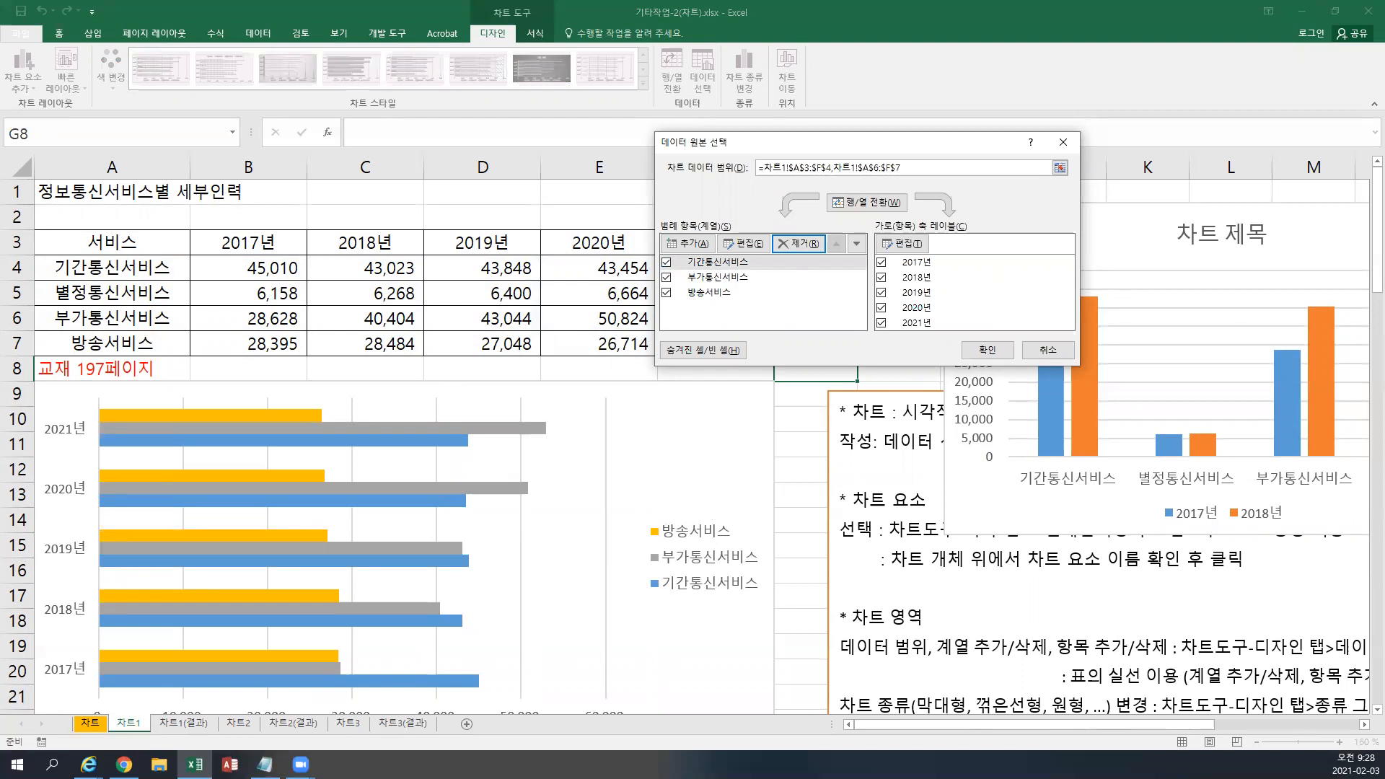
{"action": "key", "text": "alt+Tab"}
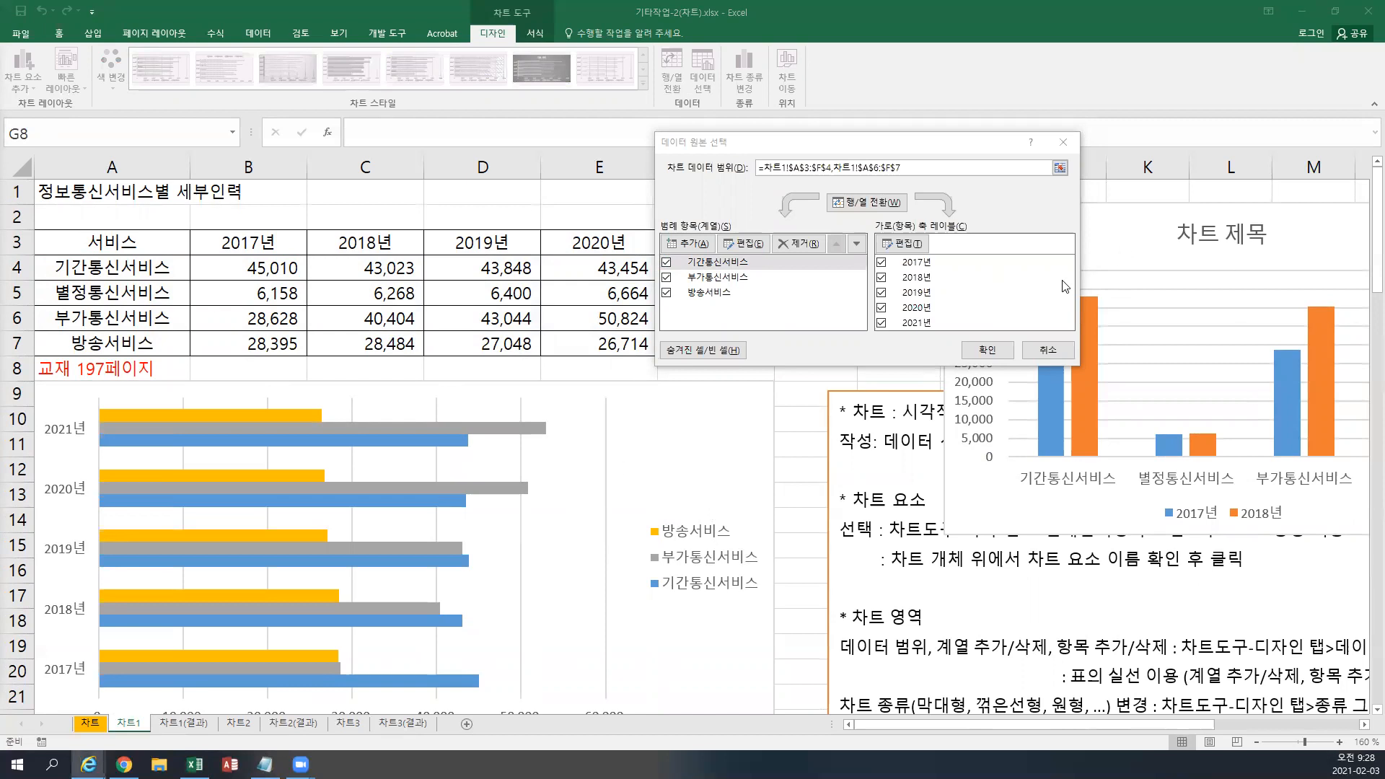
{"action": "left_click", "coordinate": [986, 351]}
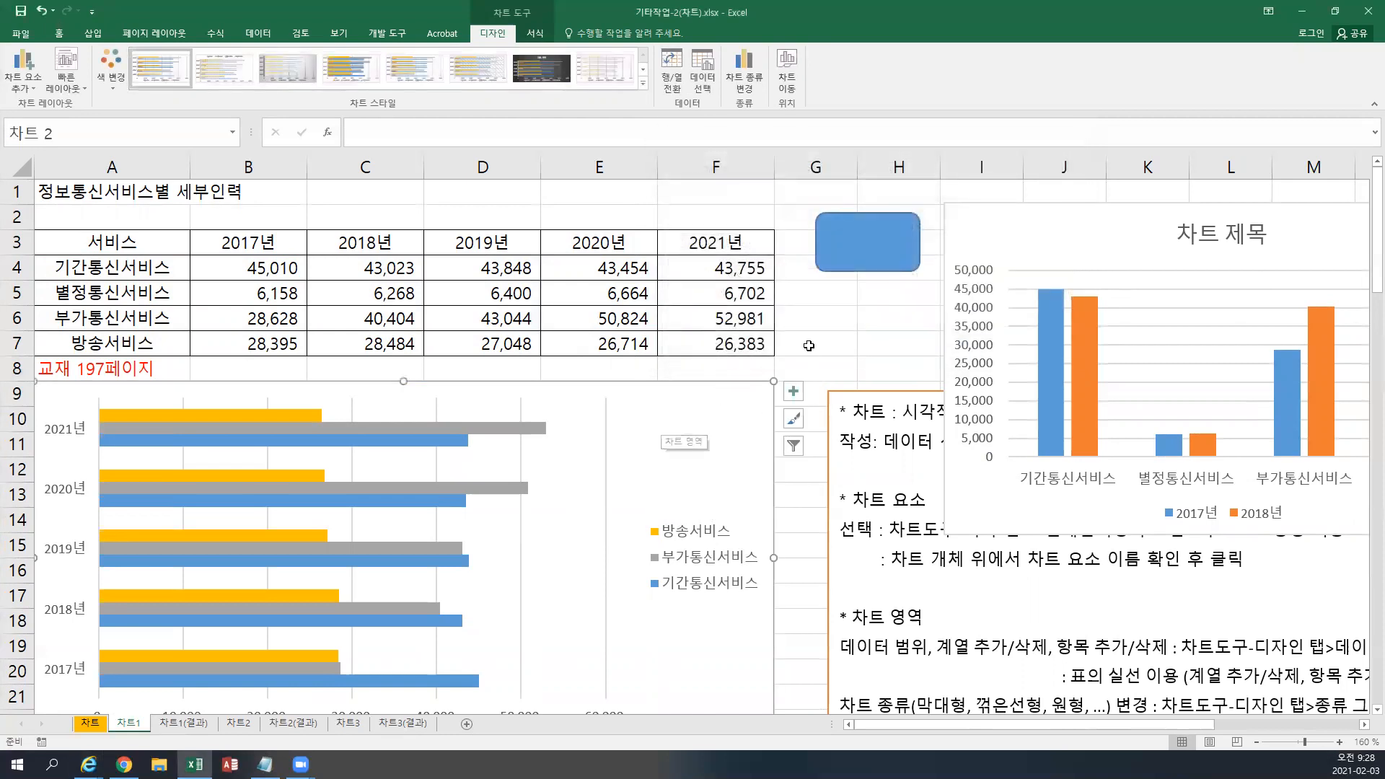
Review the horizontal bar chart's data source settings and its chart type options without changing them.
{"action": "scroll", "coordinate": [678, 346], "scroll_direction": "down", "scroll_amount": 2}
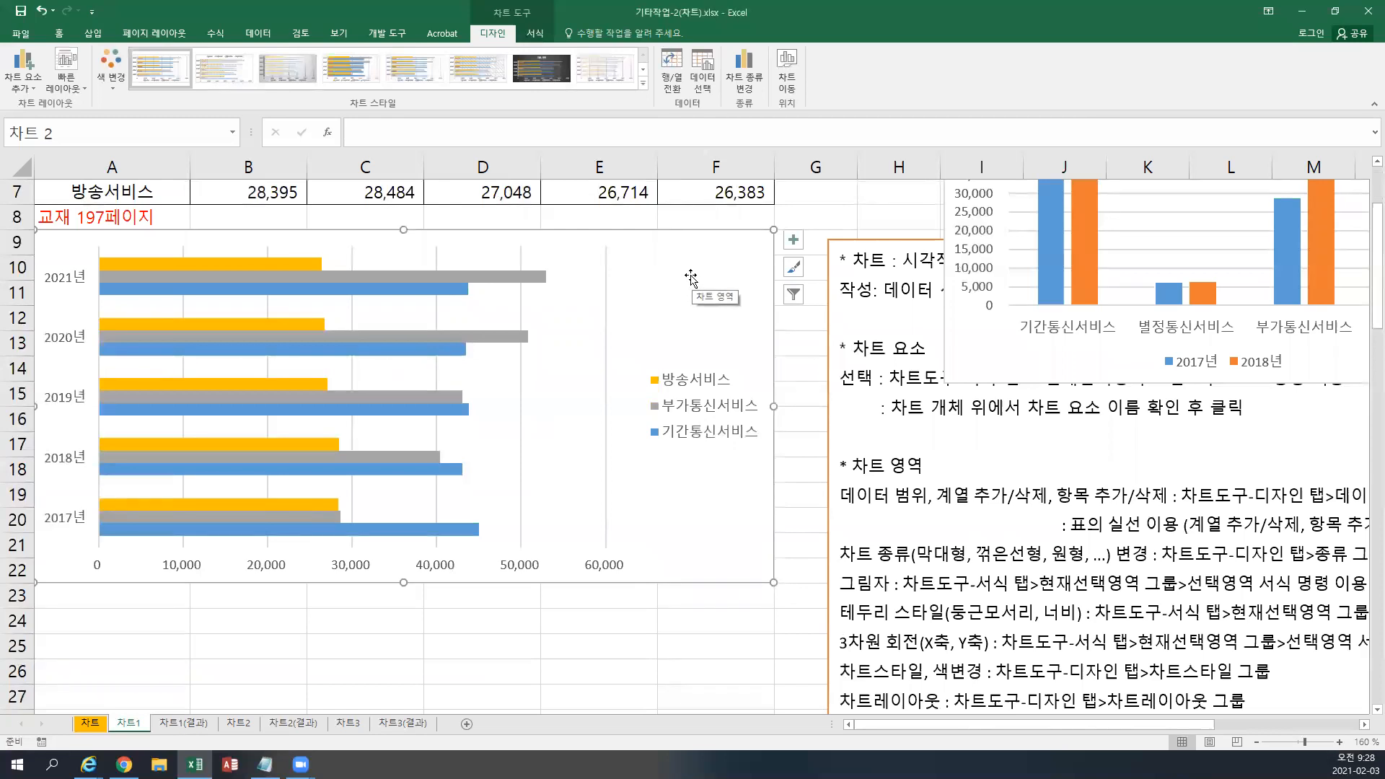
{"action": "right_click", "coordinate": [691, 278]}
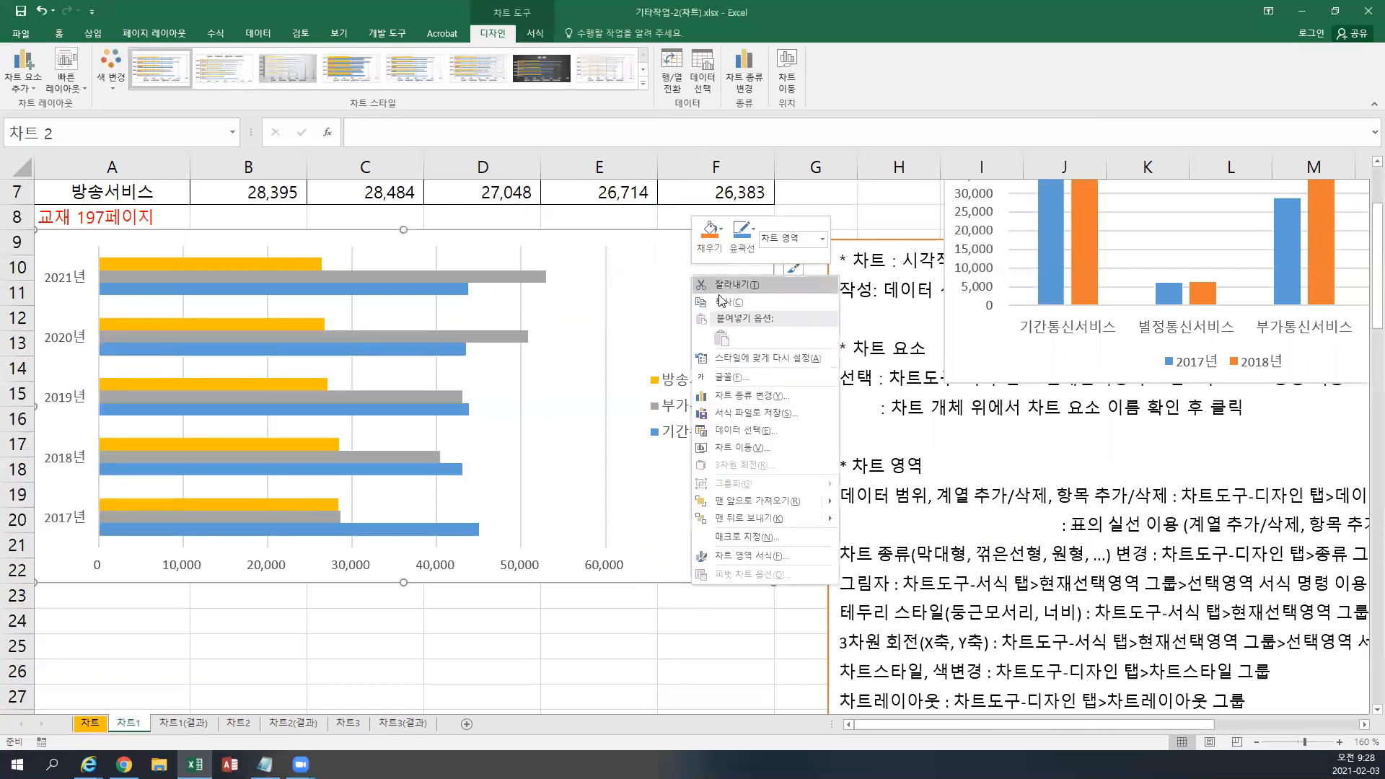
{"action": "left_click", "coordinate": [762, 431]}
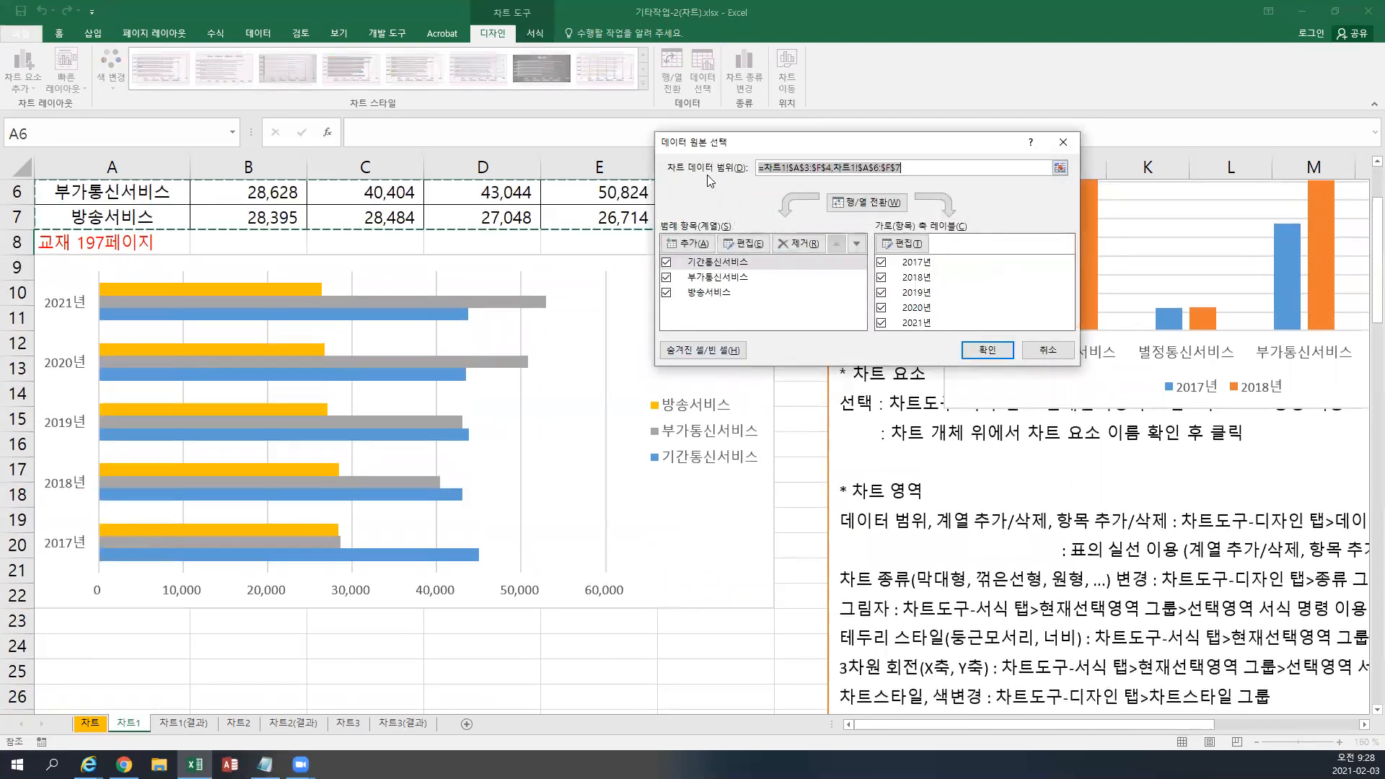
{"action": "key", "text": "alt+Tab"}
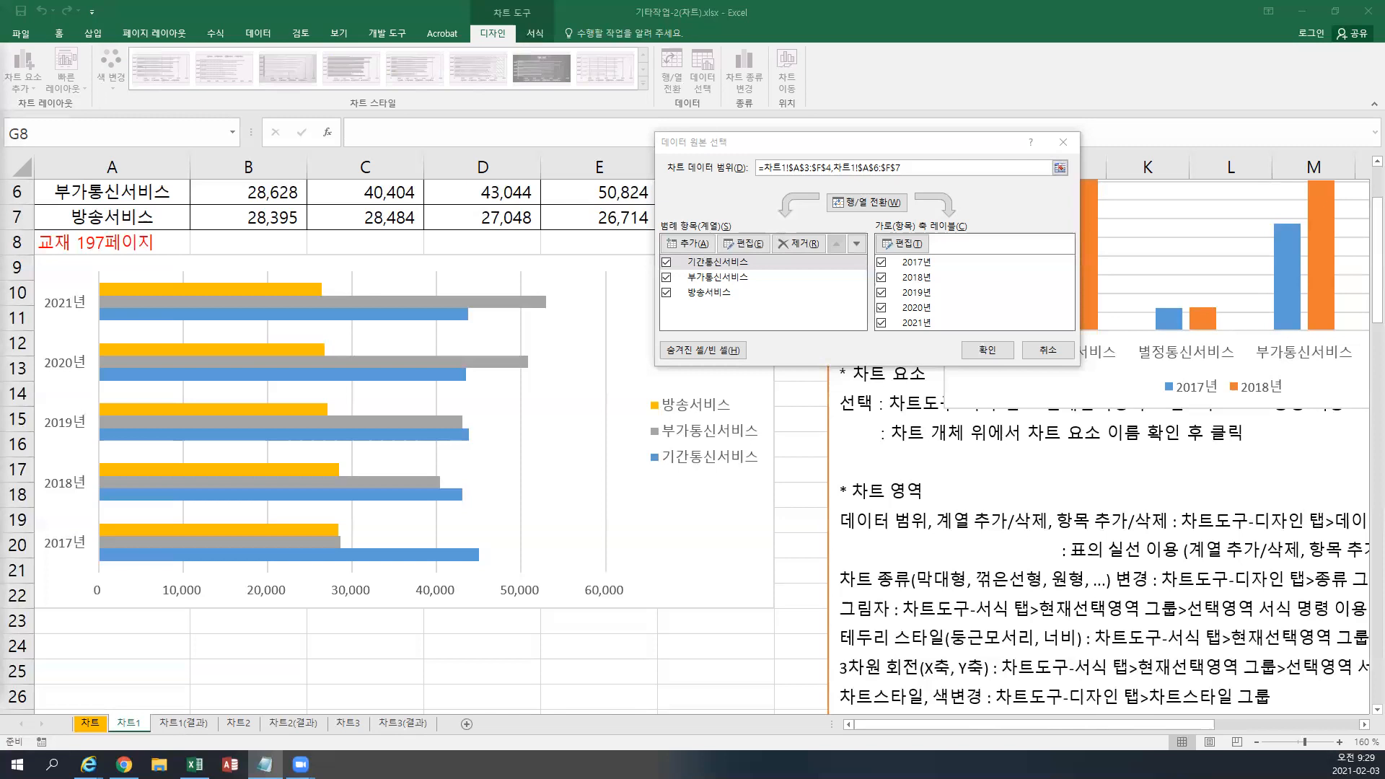
{"action": "left_click", "coordinate": [1048, 350]}
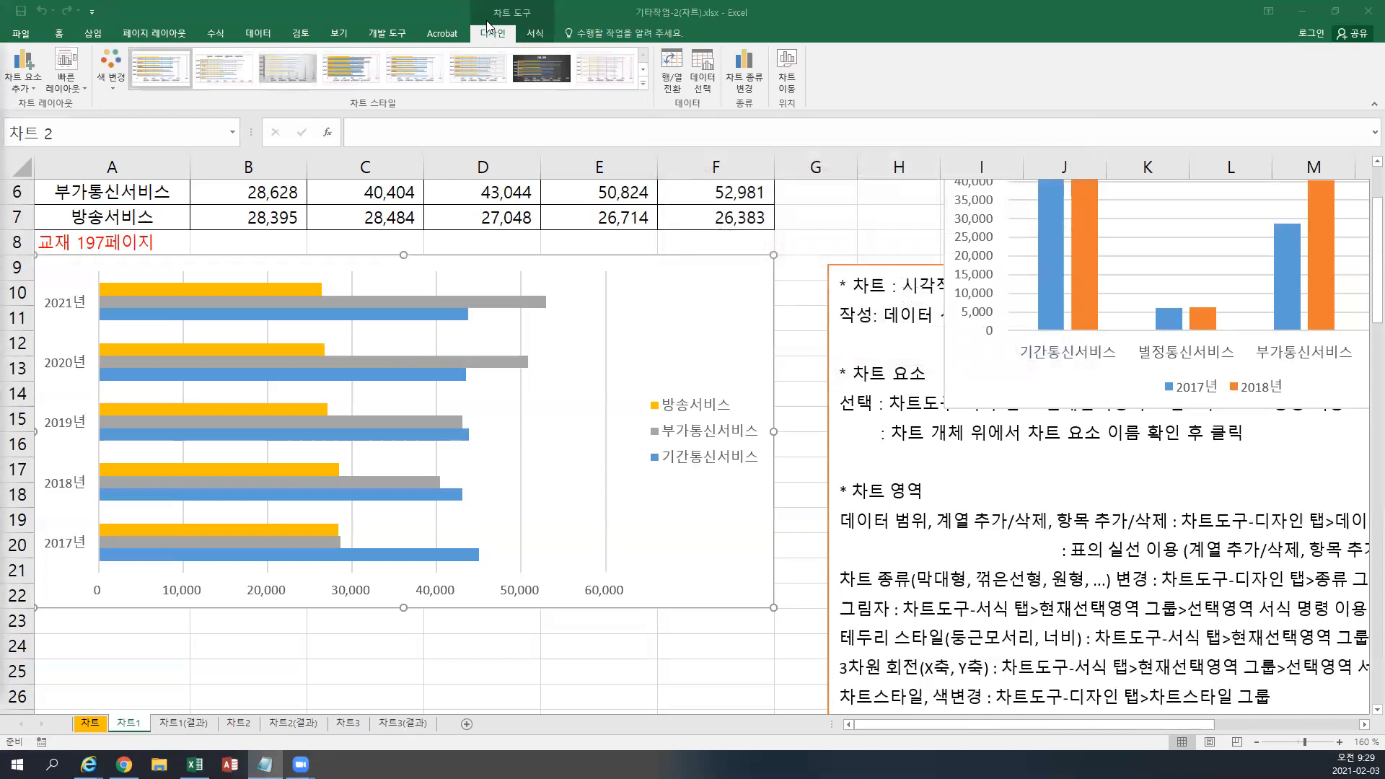
{"action": "left_click", "coordinate": [748, 80]}
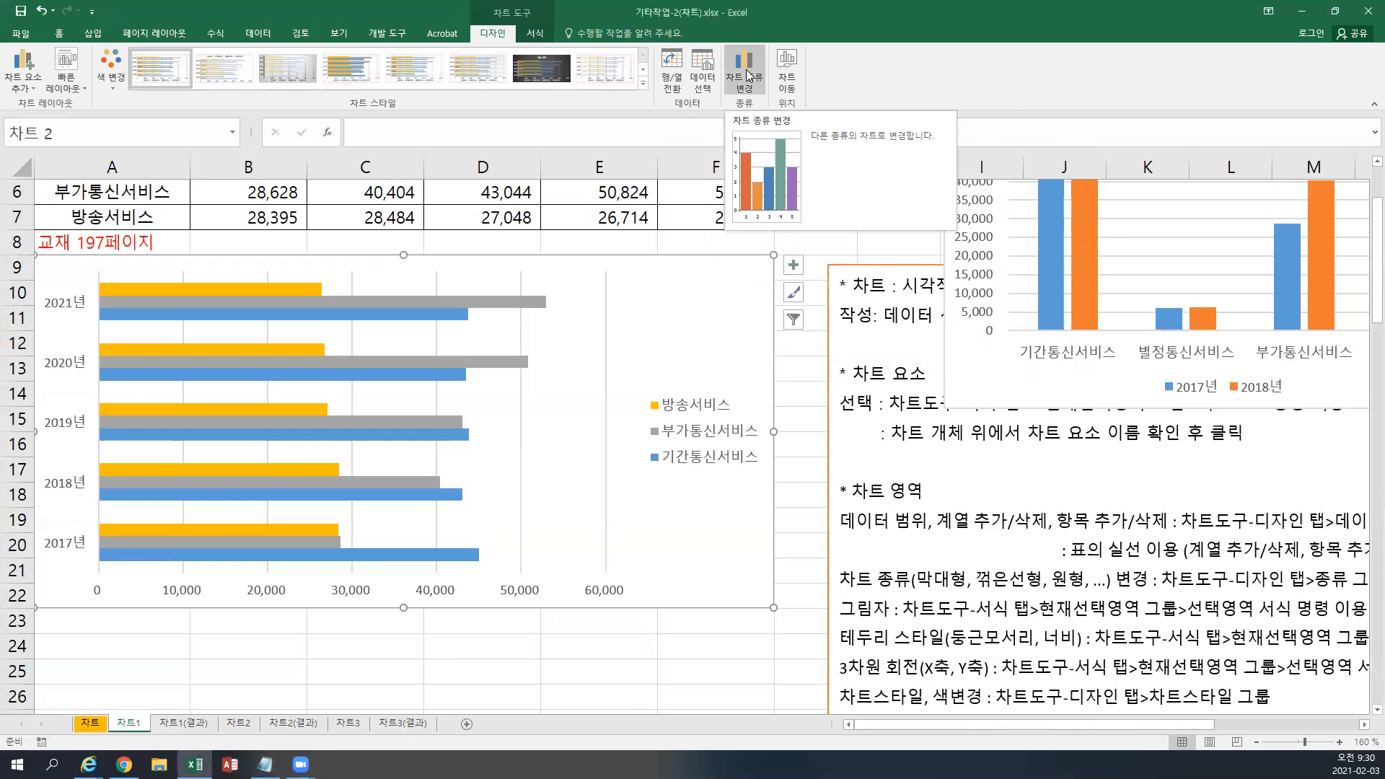
{"action": "left_click", "coordinate": [748, 75]}
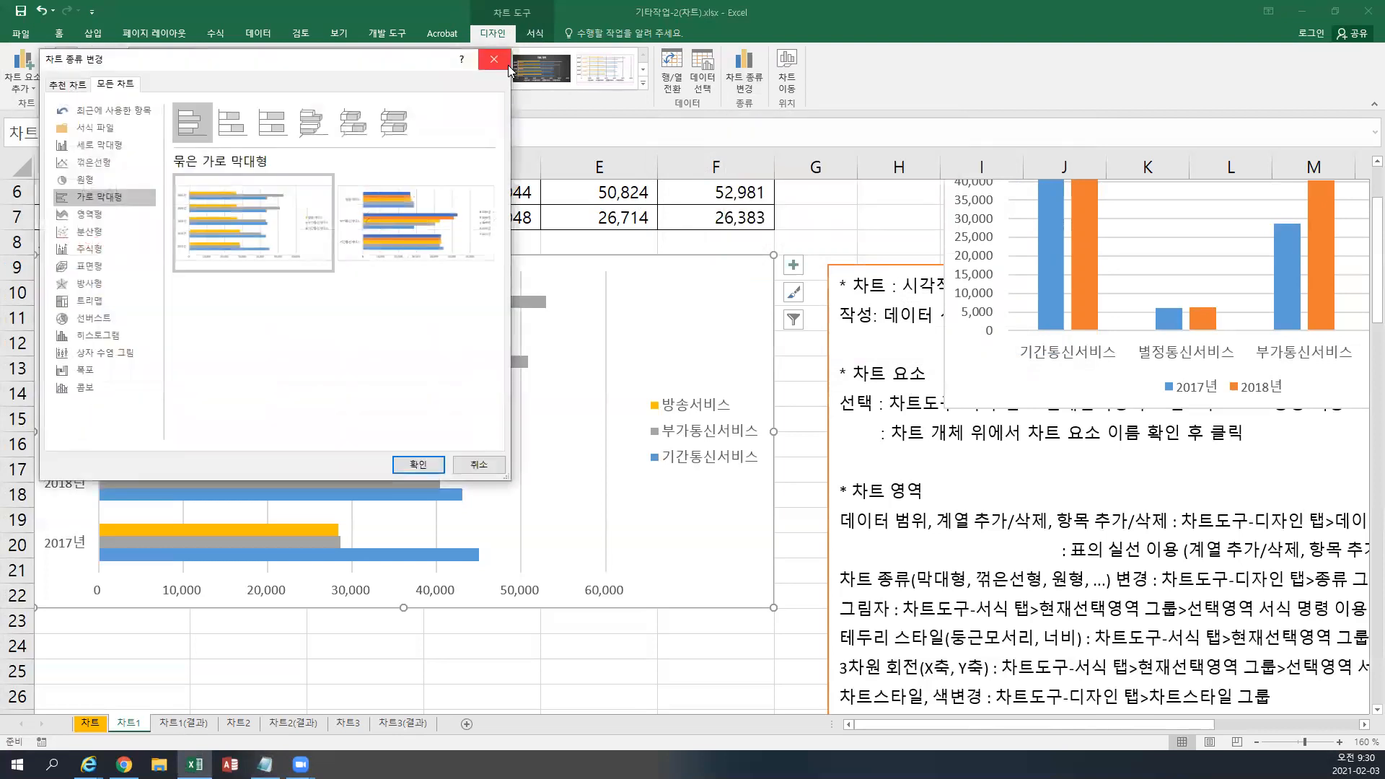
{"action": "left_click", "coordinate": [508, 69]}
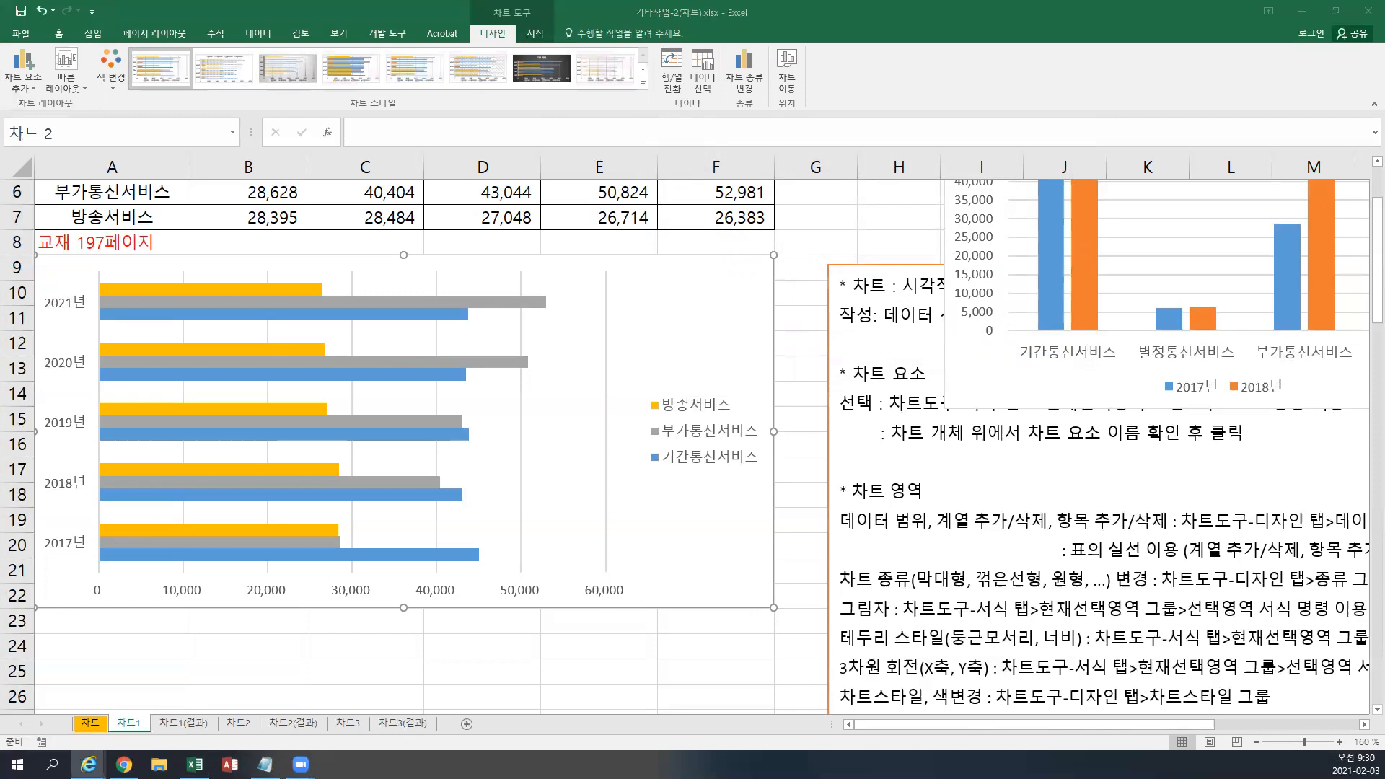
Change the horizontal bar chart below the data table to a stacked column chart (누적 세로 막대형).
{"action": "right_click", "coordinate": [674, 318]}
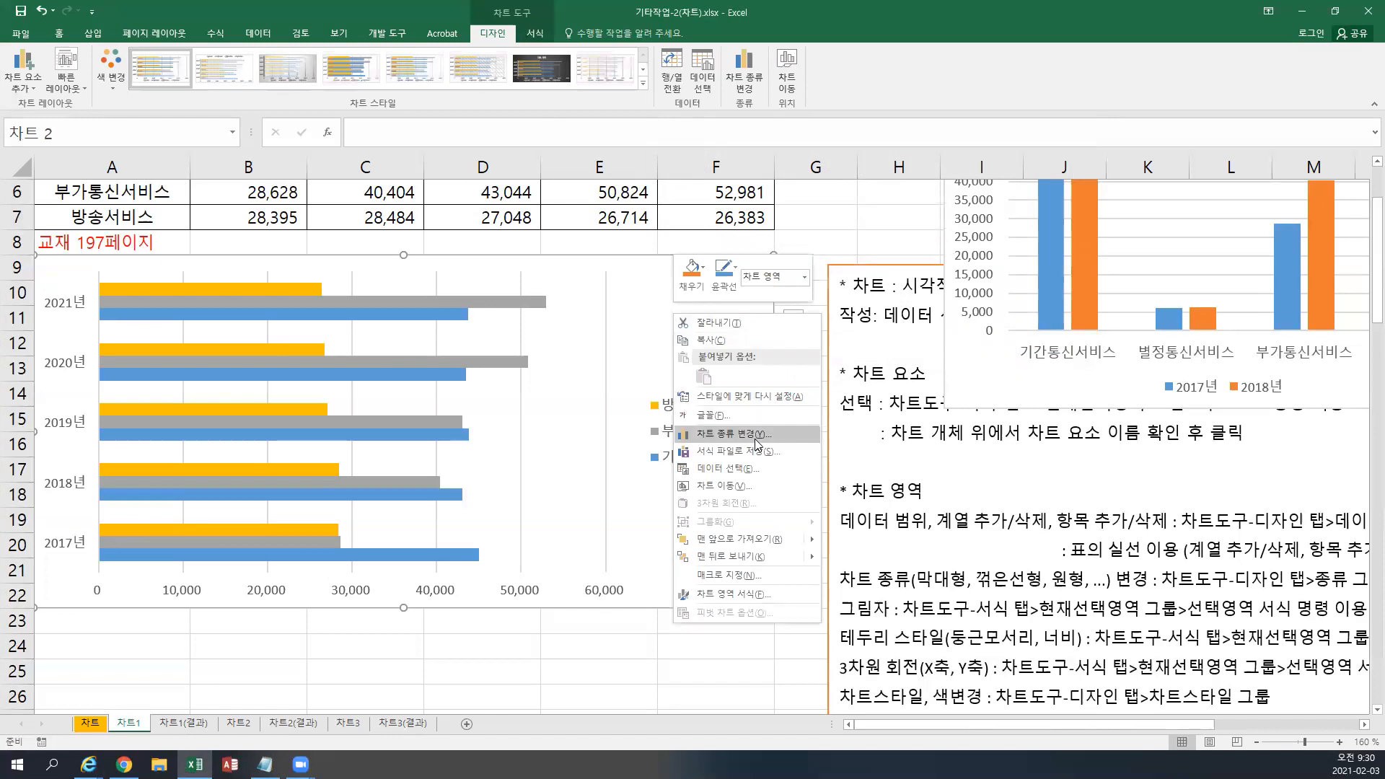
{"action": "left_click", "coordinate": [757, 433]}
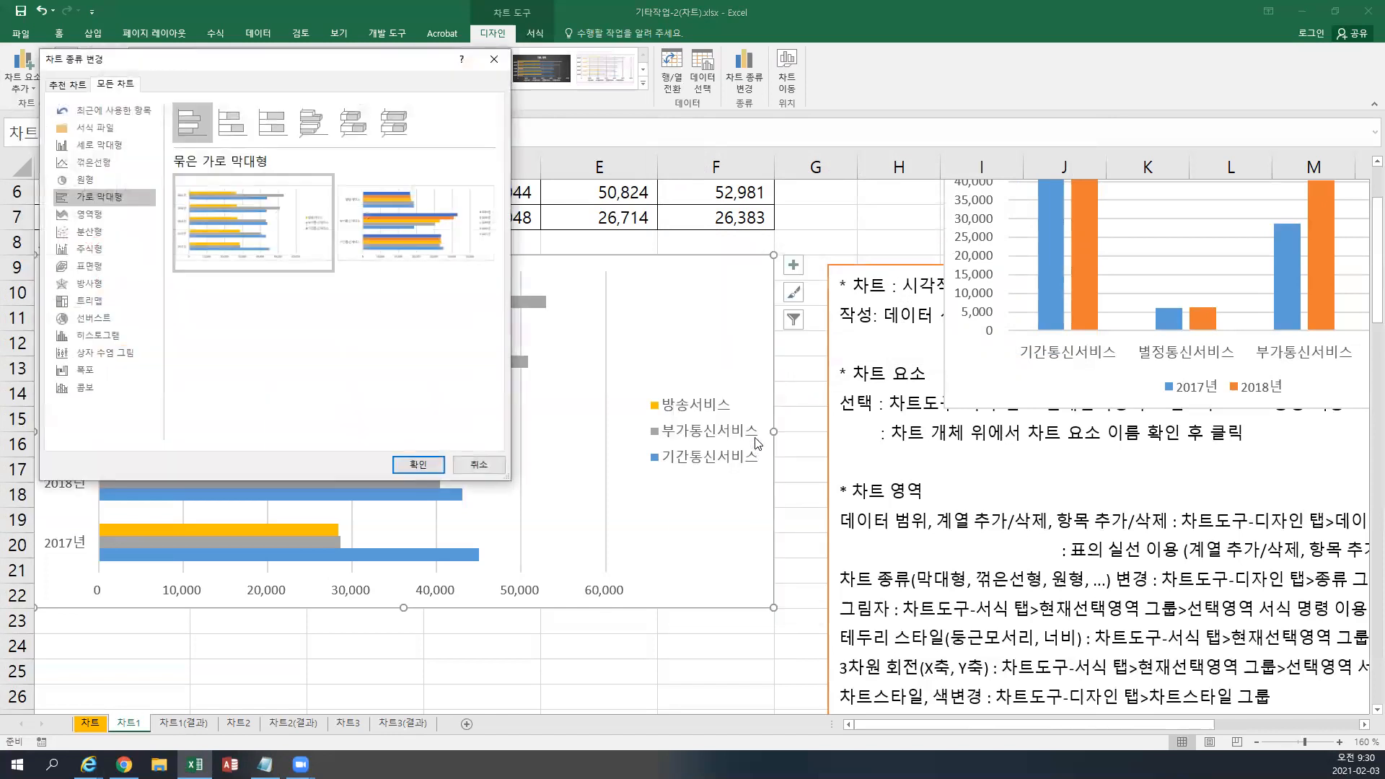
{"action": "mouse_move", "coordinate": [292, 258]}
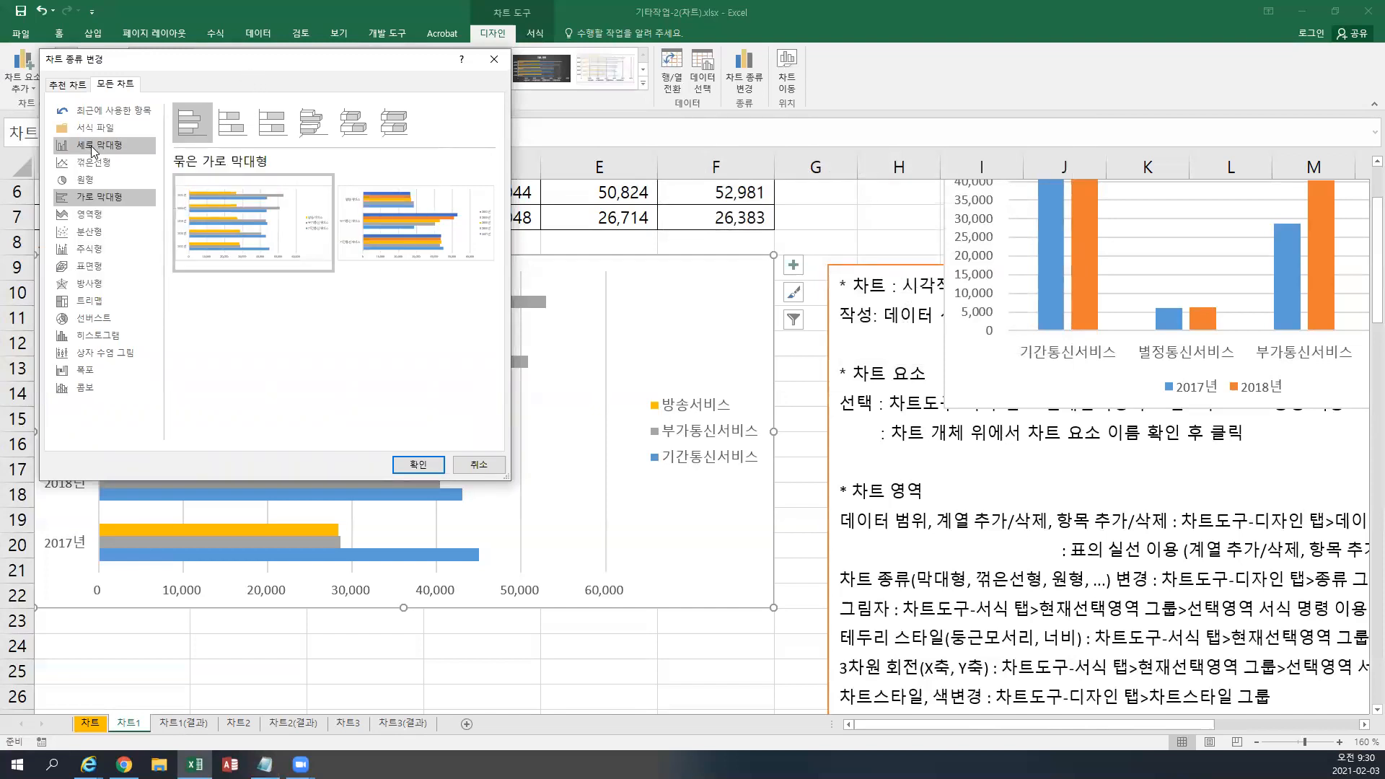
{"action": "left_click", "coordinate": [93, 146]}
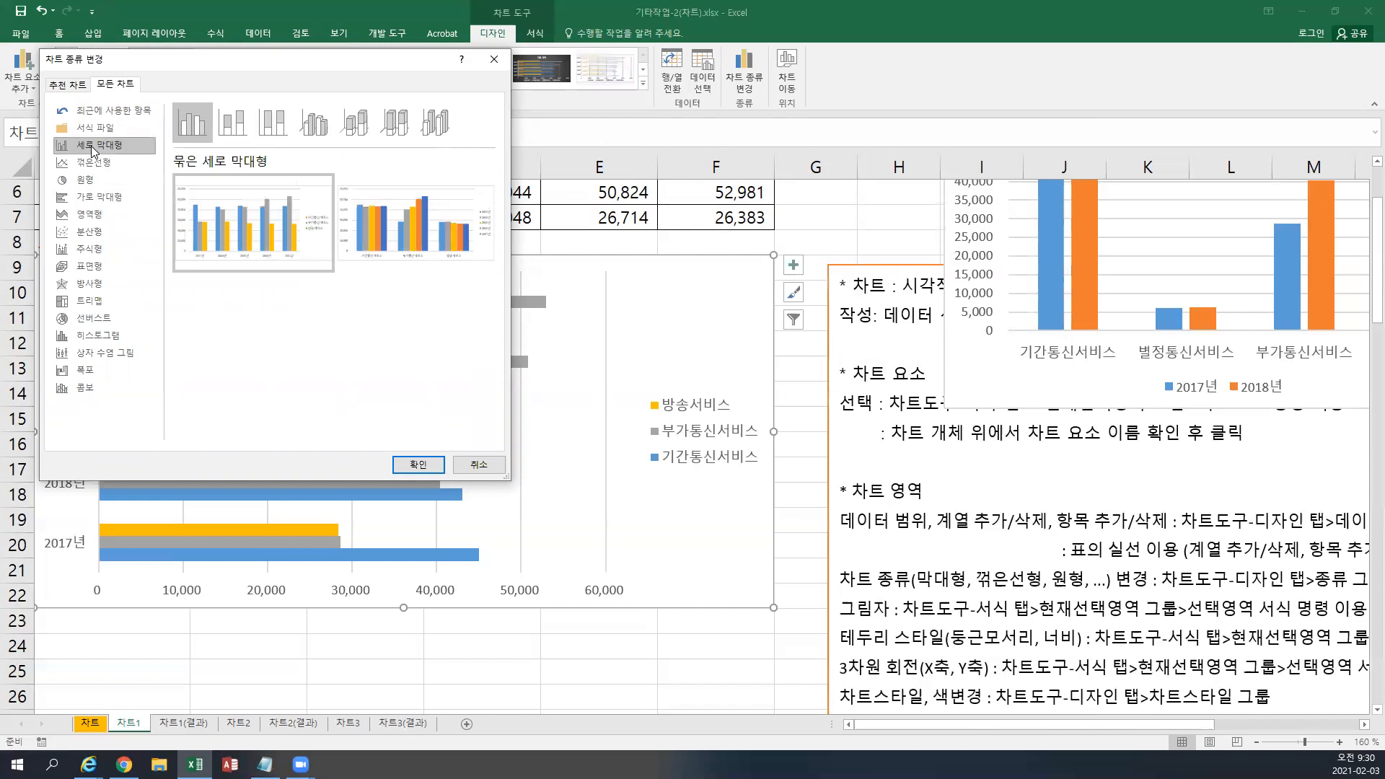
{"action": "left_click", "coordinate": [231, 130]}
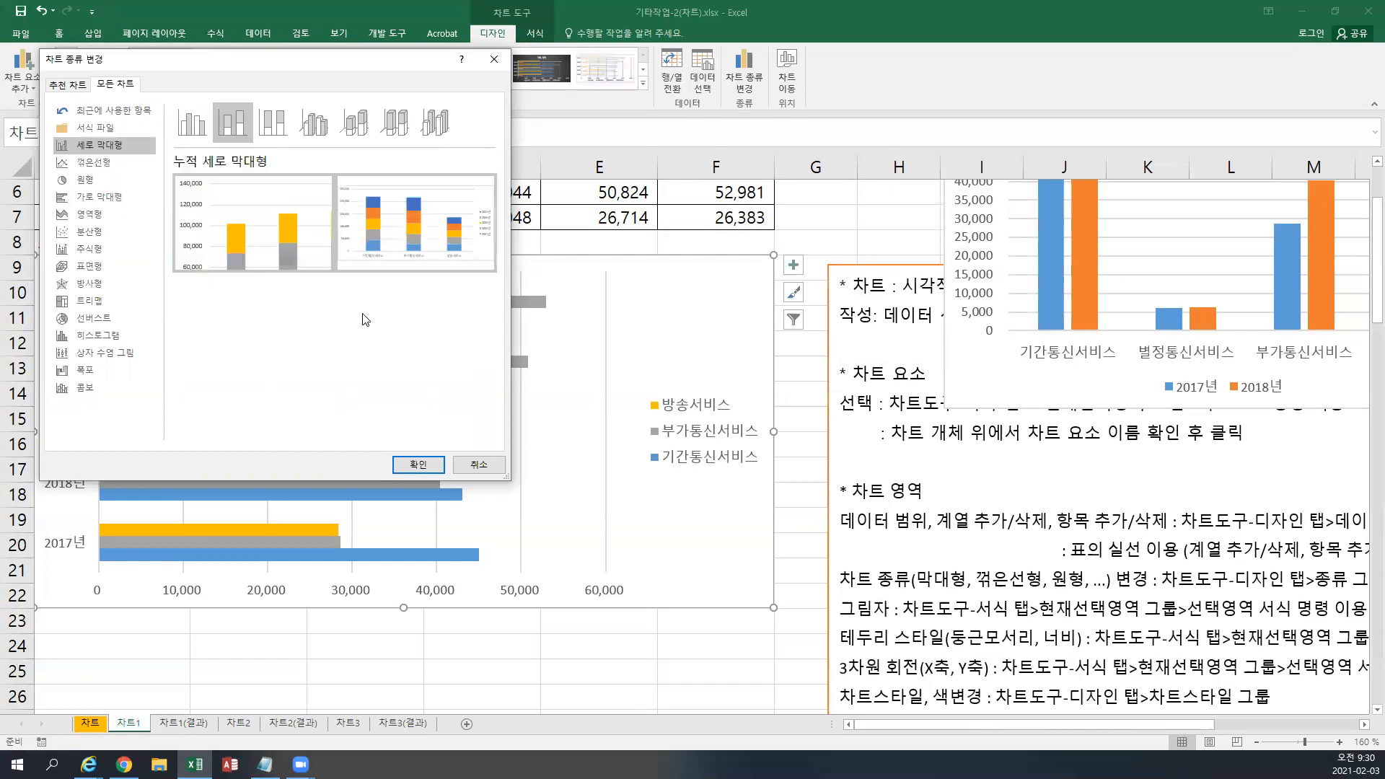
{"action": "left_click", "coordinate": [418, 468]}
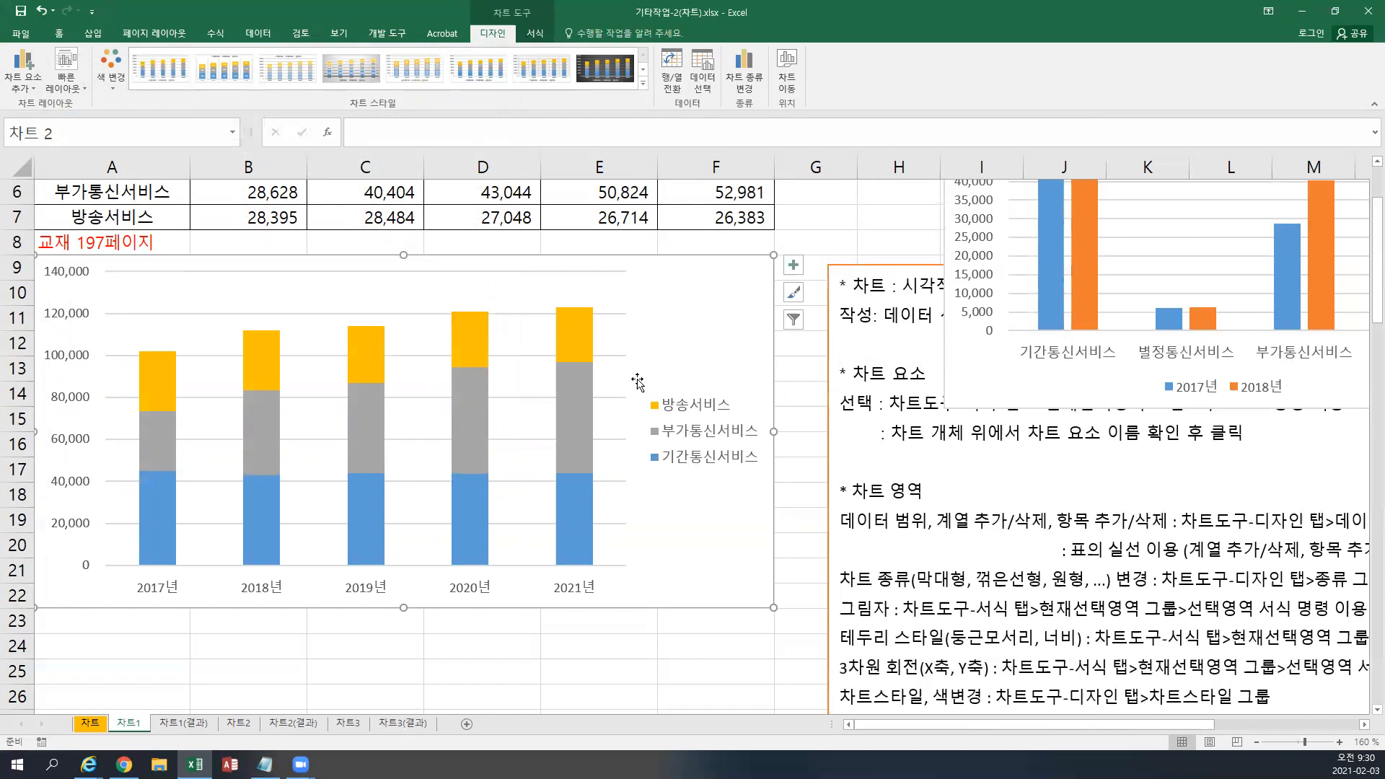
Add a chart title above the plot of the stacked column chart, using the 차트 위 placement.
{"action": "left_click", "coordinate": [535, 34]}
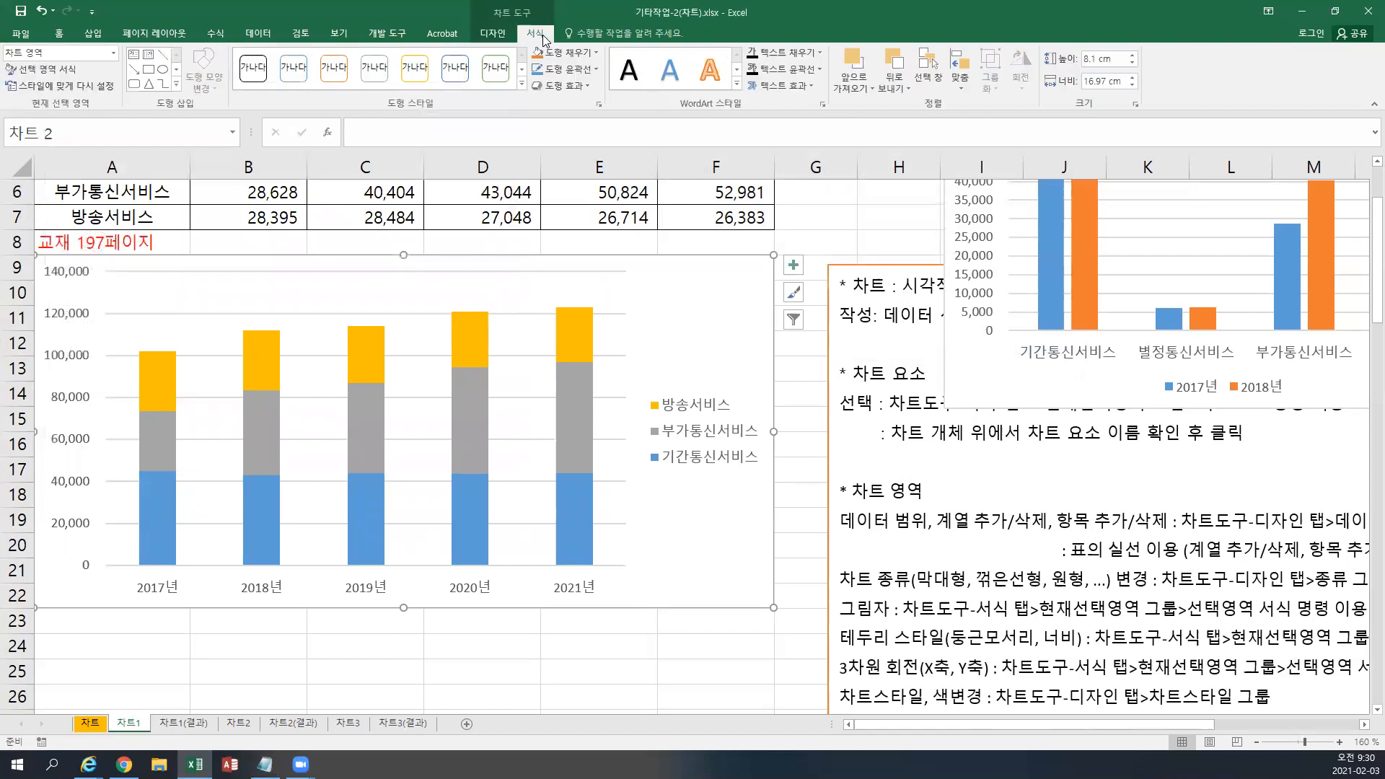
{"action": "left_click", "coordinate": [504, 34]}
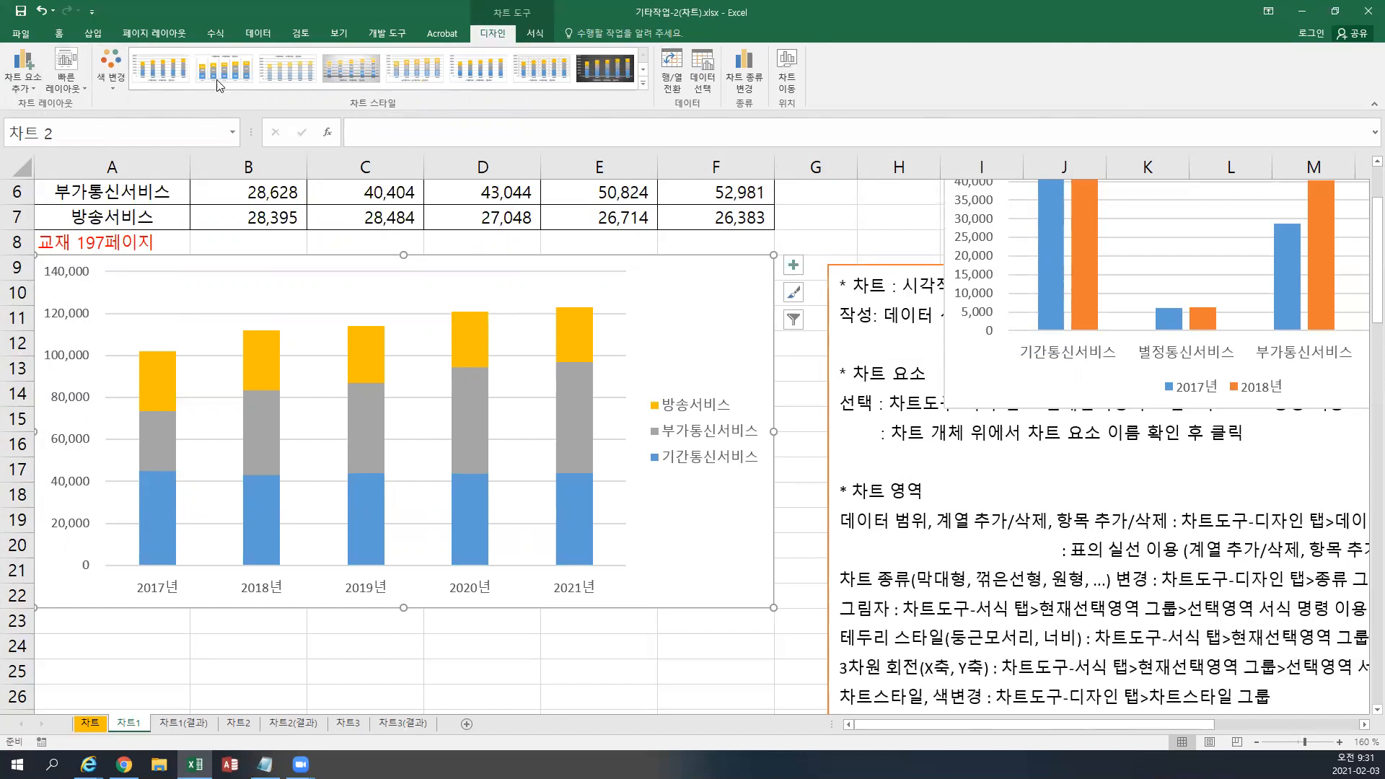
{"action": "left_click", "coordinate": [33, 90]}
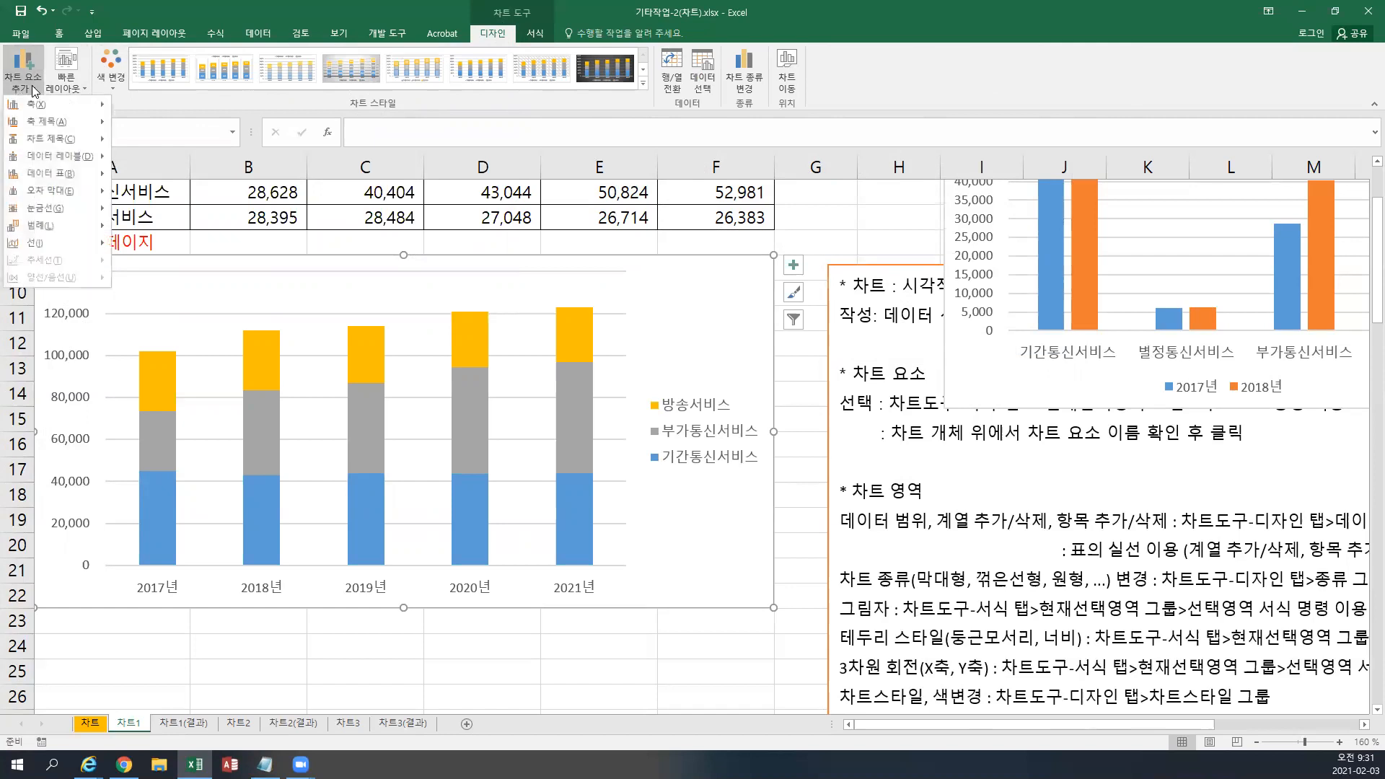
{"action": "mouse_move", "coordinate": [45, 145]}
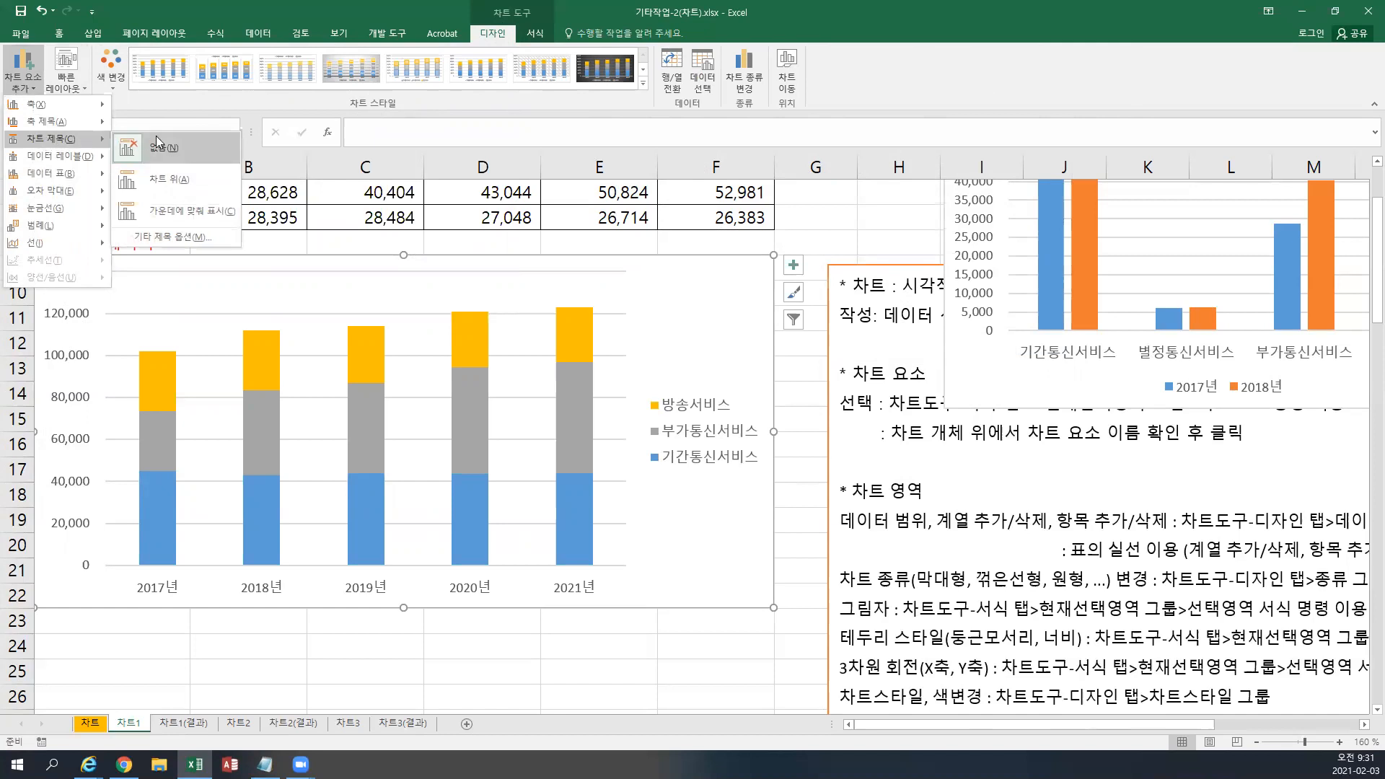
{"action": "left_click", "coordinate": [177, 181]}
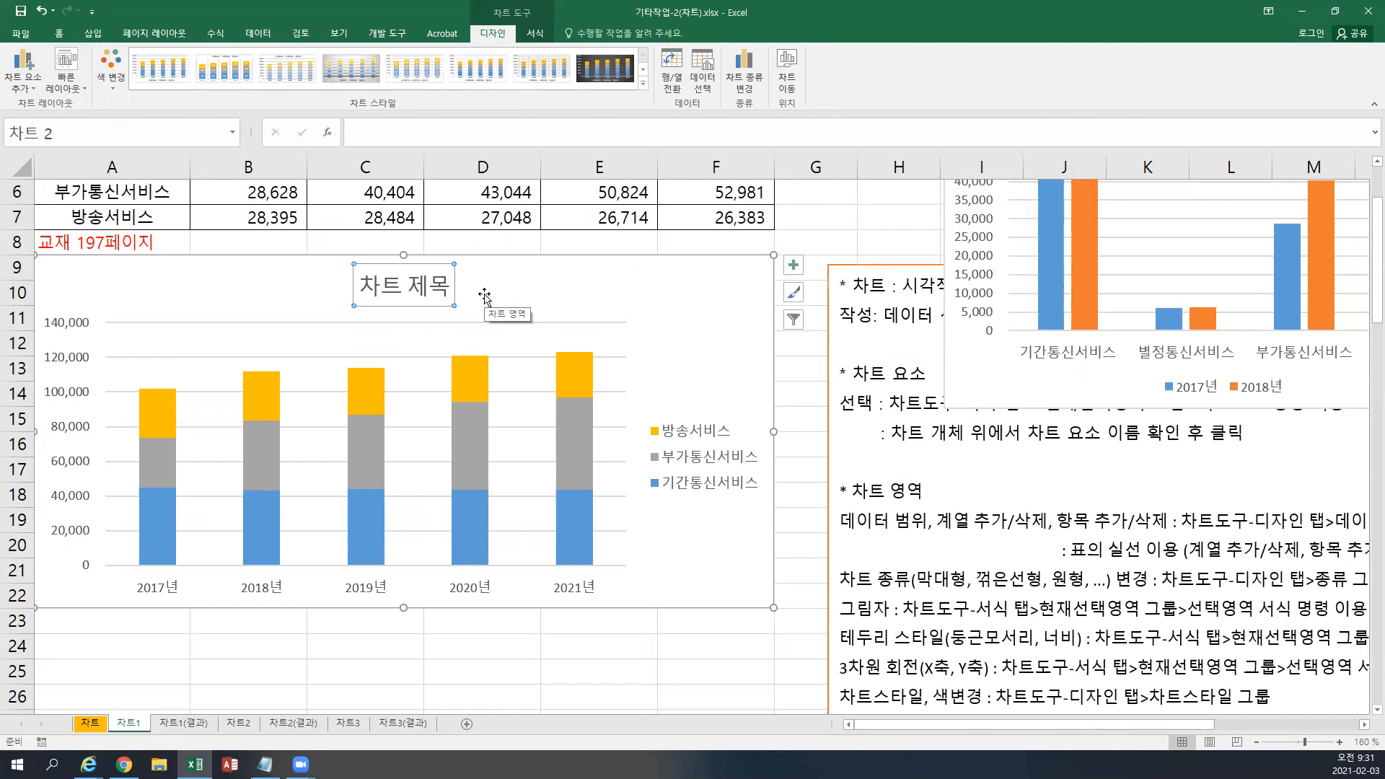
Replace the stacked column chart's placeholder title with 정보통신서비스별 세부인력.
{"action": "key", "text": "Return"}
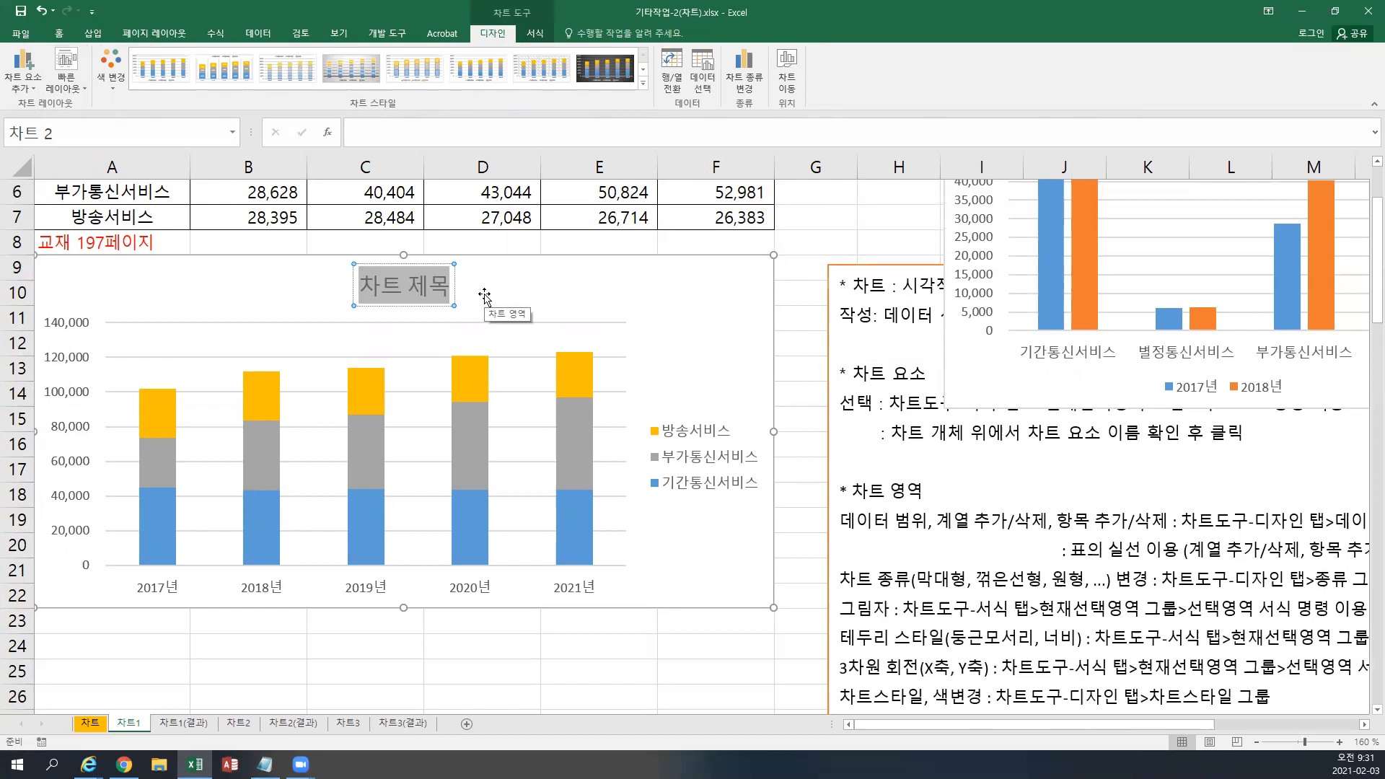
{"action": "type", "text": "wjd"}
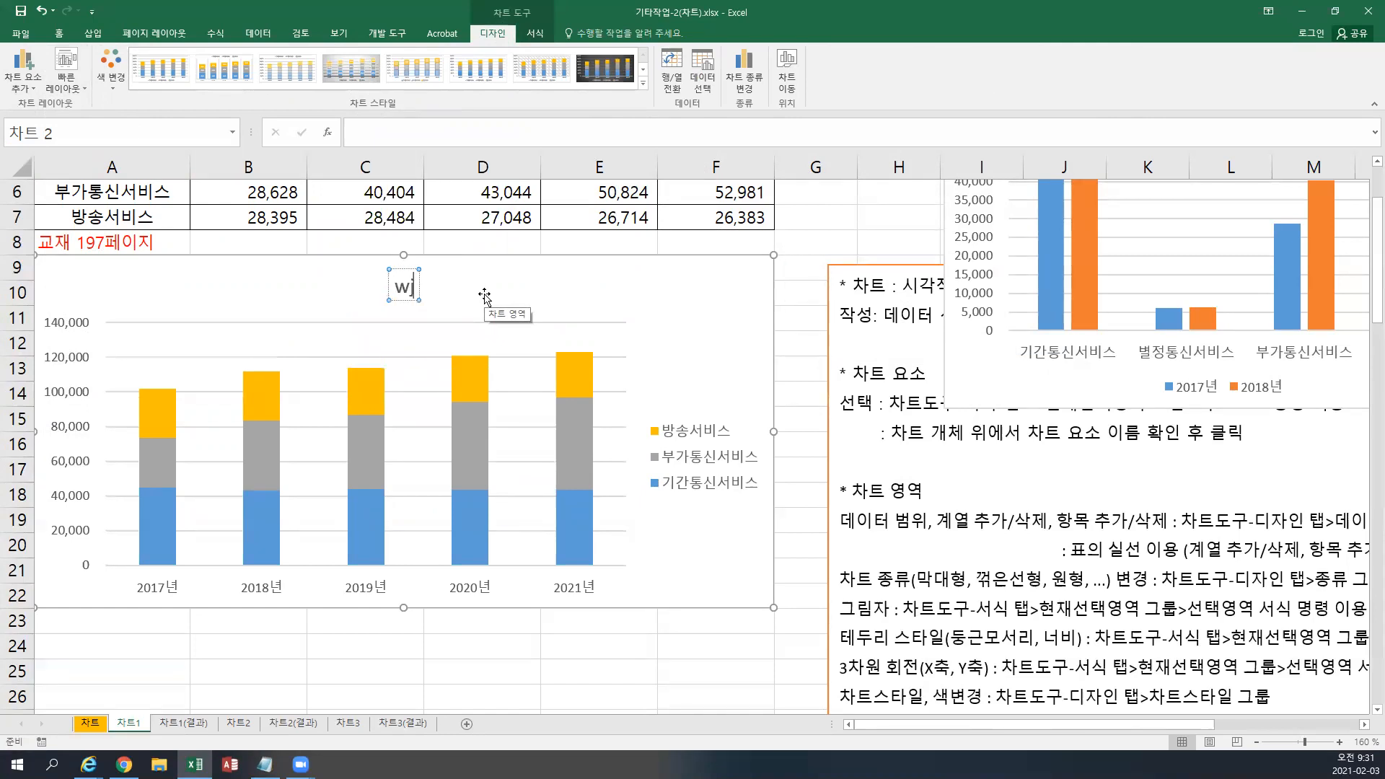
{"action": "key", "text": "BackSpace"}
{"action": "key", "text": "BackSpace"}
{"action": "key", "text": "BackSpace"}
{"action": "type", "text": "정"}
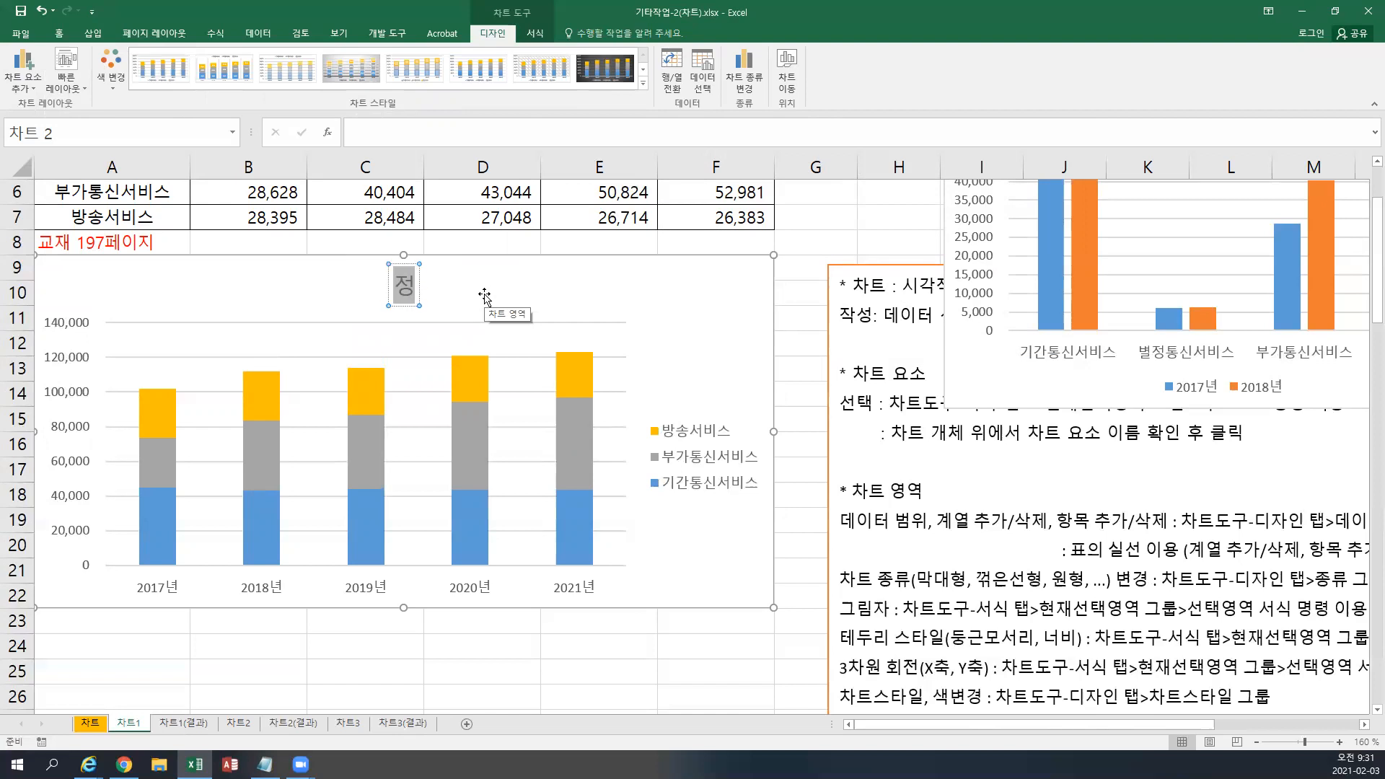
{"action": "type", "text": "보통신서비스별"}
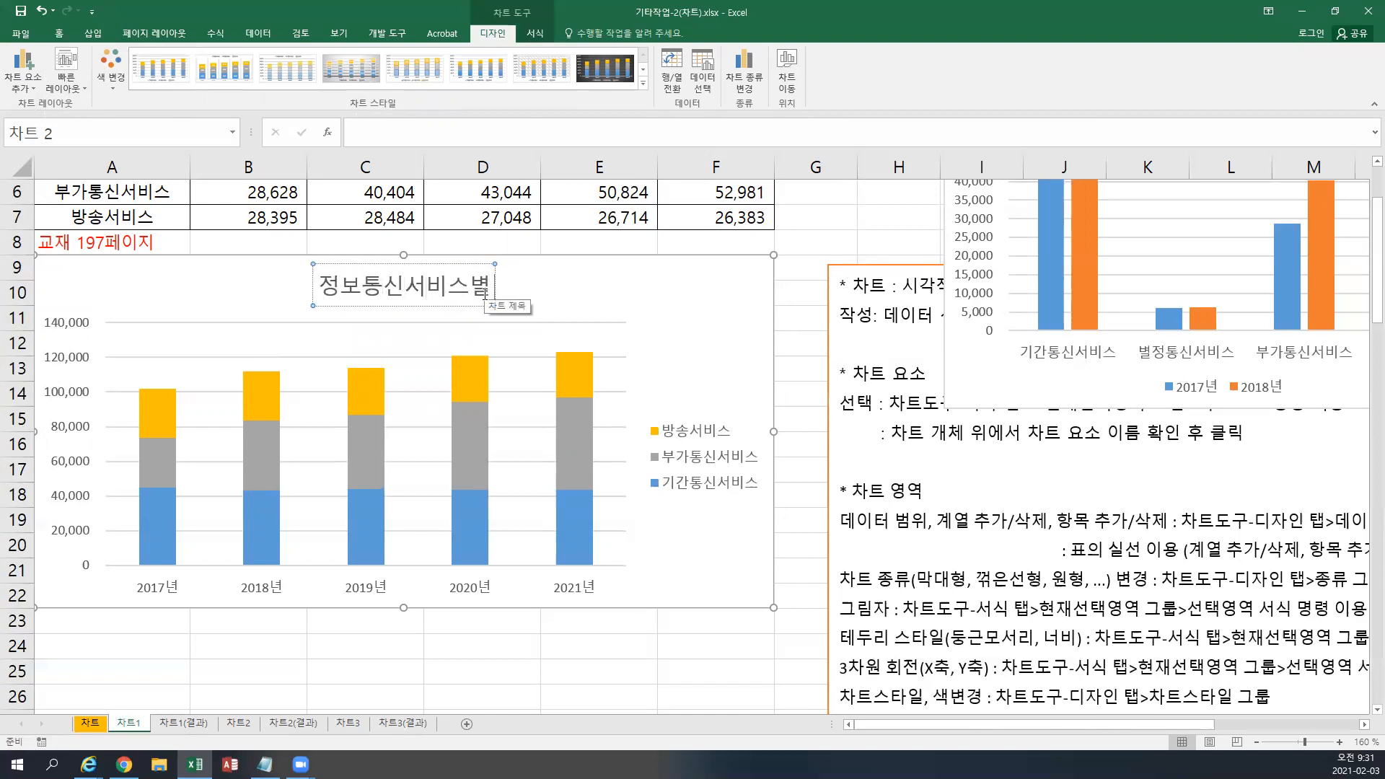
{"action": "type", "text": " ㅅ세부인력"}
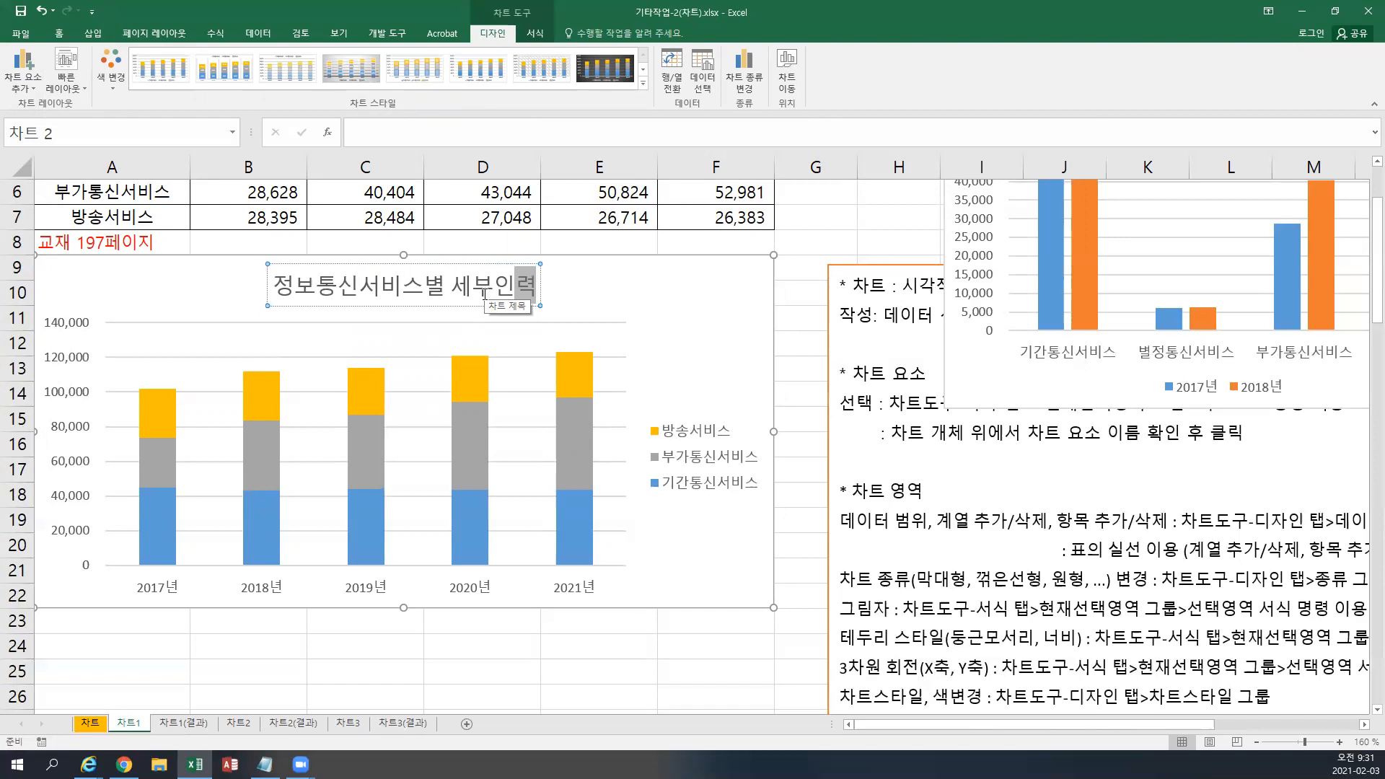
{"action": "key", "text": "Escape"}
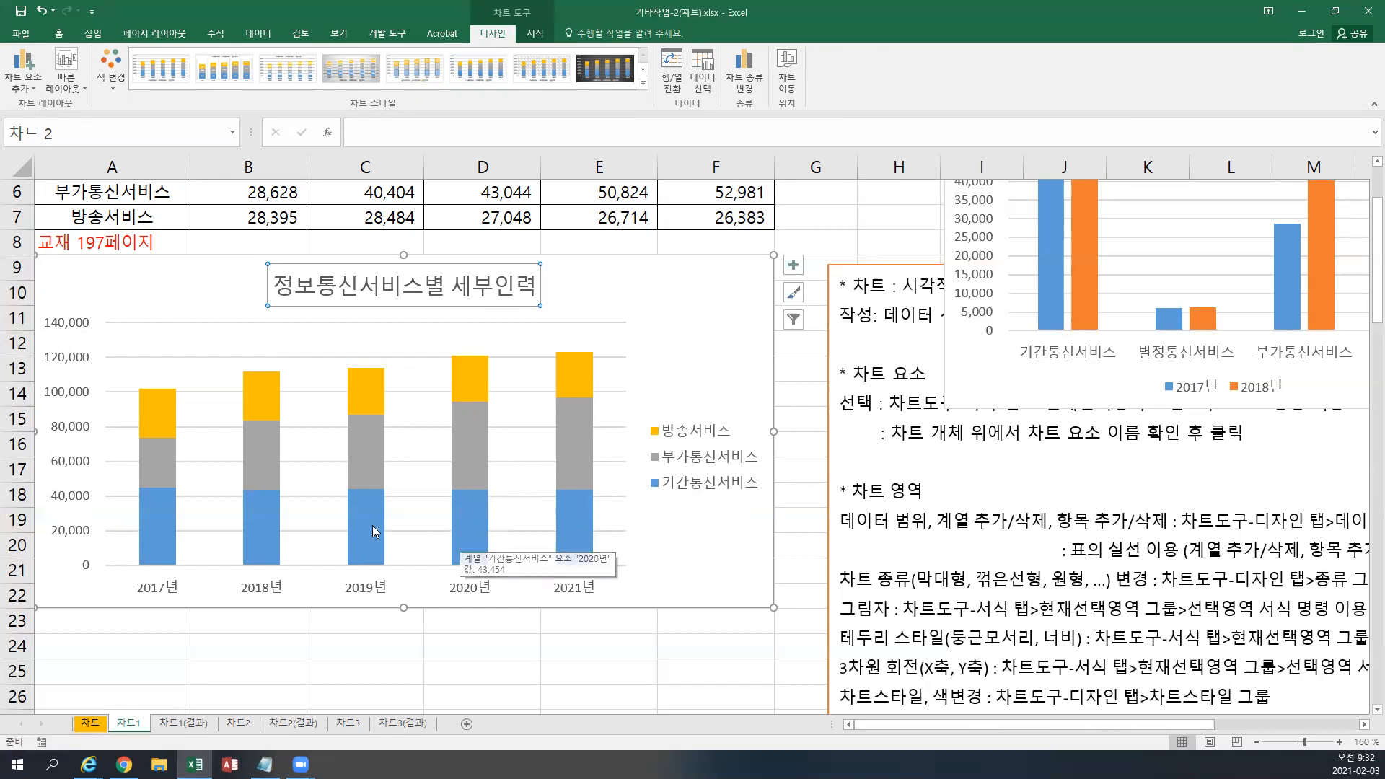
Add a centred data label (가운데) to only the 2019년 point of the 기간통신서비스 series in the stacked column chart.
{"action": "left_click", "coordinate": [466, 534]}
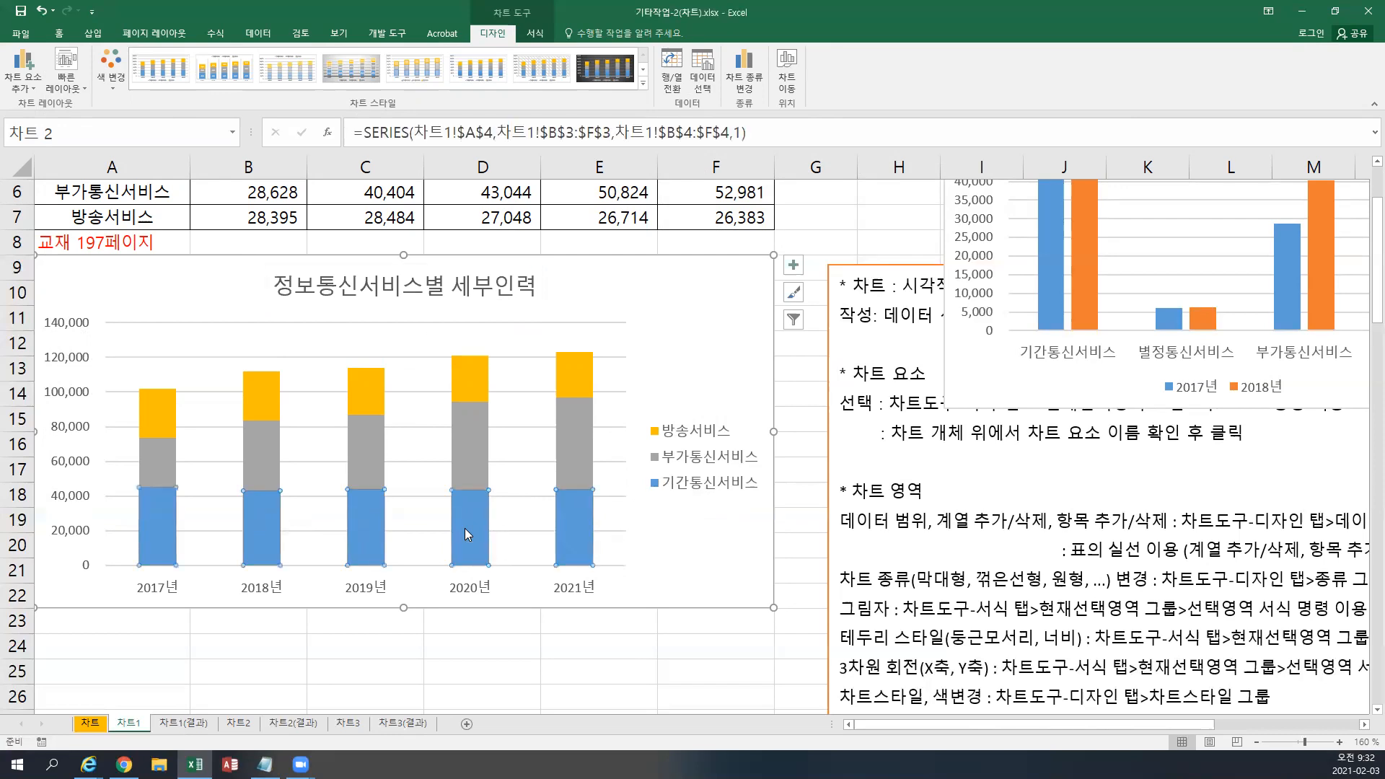
{"action": "scroll", "coordinate": [466, 527], "scroll_direction": "down", "scroll_amount": 1}
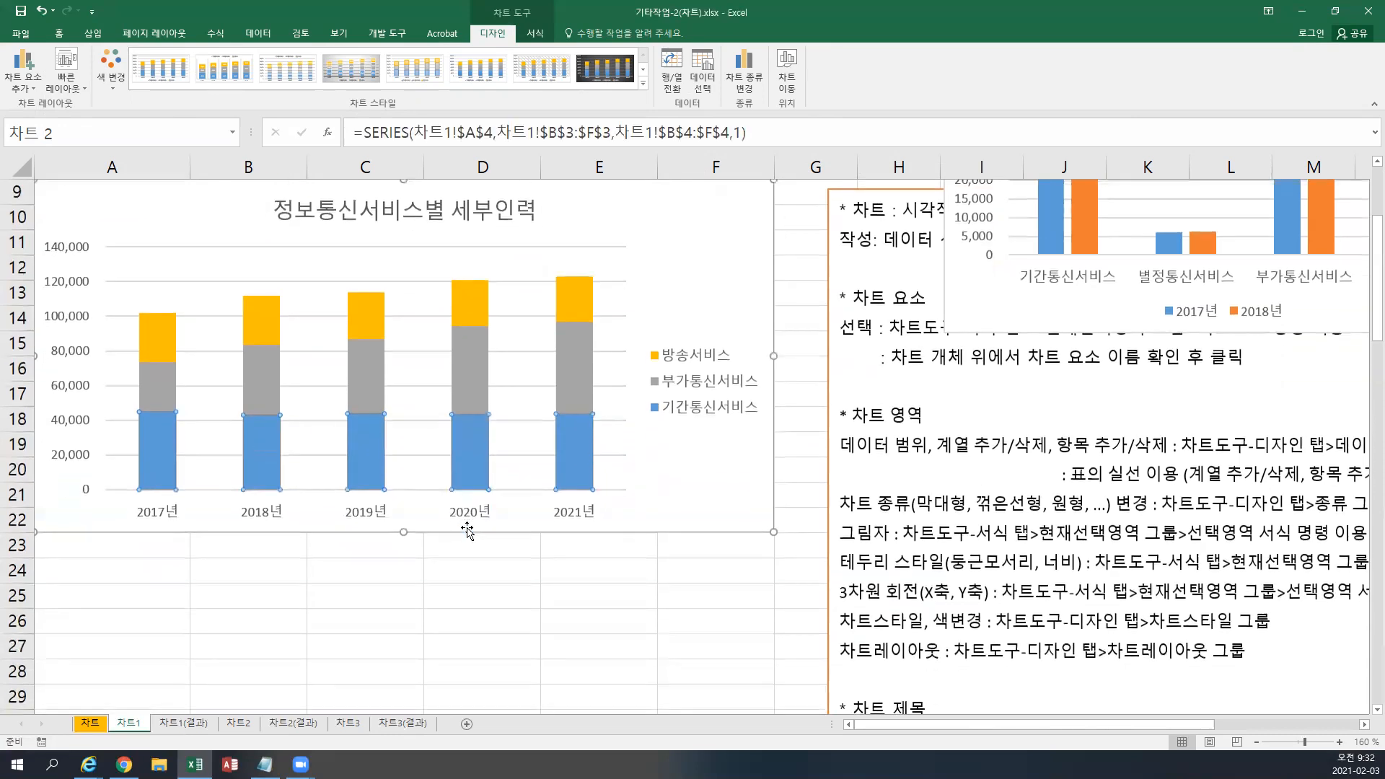
{"action": "scroll", "coordinate": [469, 534], "scroll_direction": "up", "scroll_amount": 1}
{"action": "scroll", "coordinate": [469, 534], "scroll_direction": "up", "scroll_amount": 1}
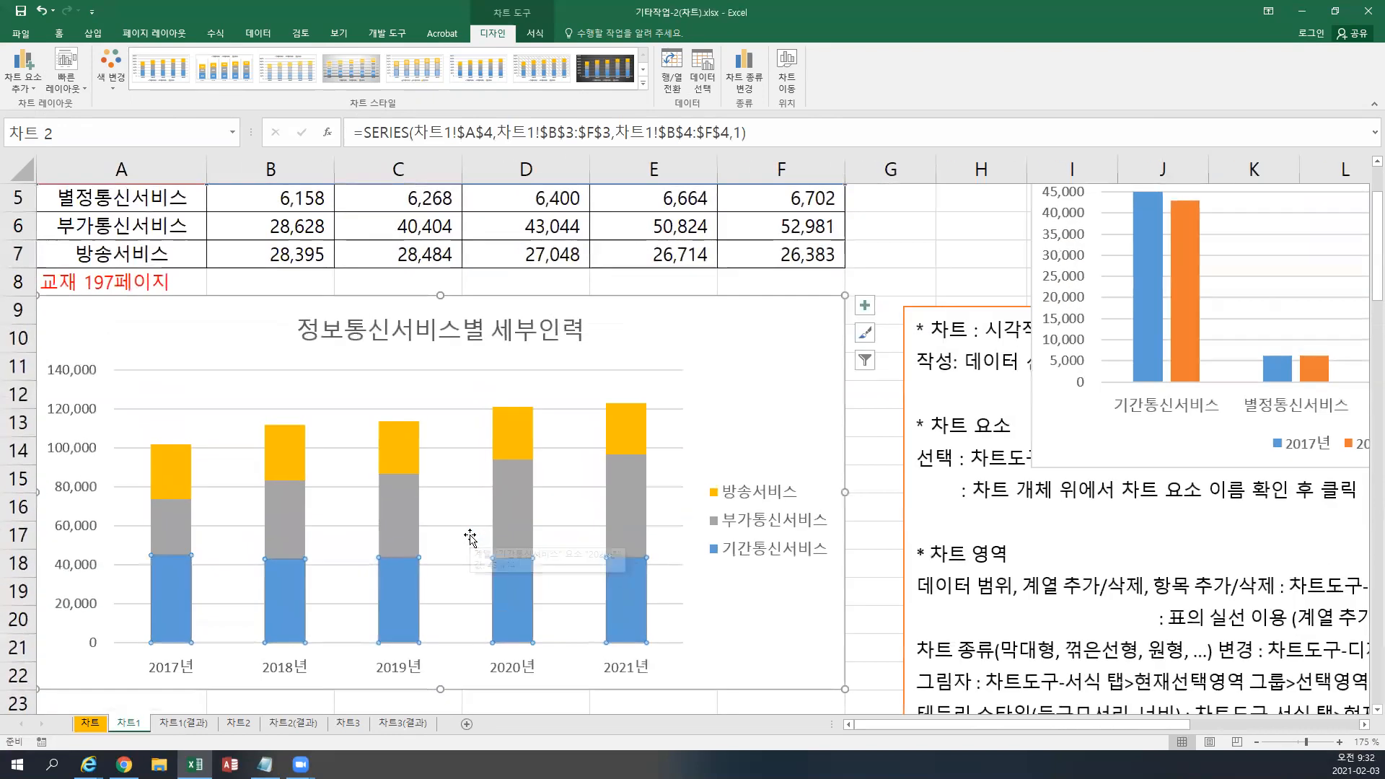
{"action": "scroll", "coordinate": [465, 545], "scroll_direction": "down", "scroll_amount": 1}
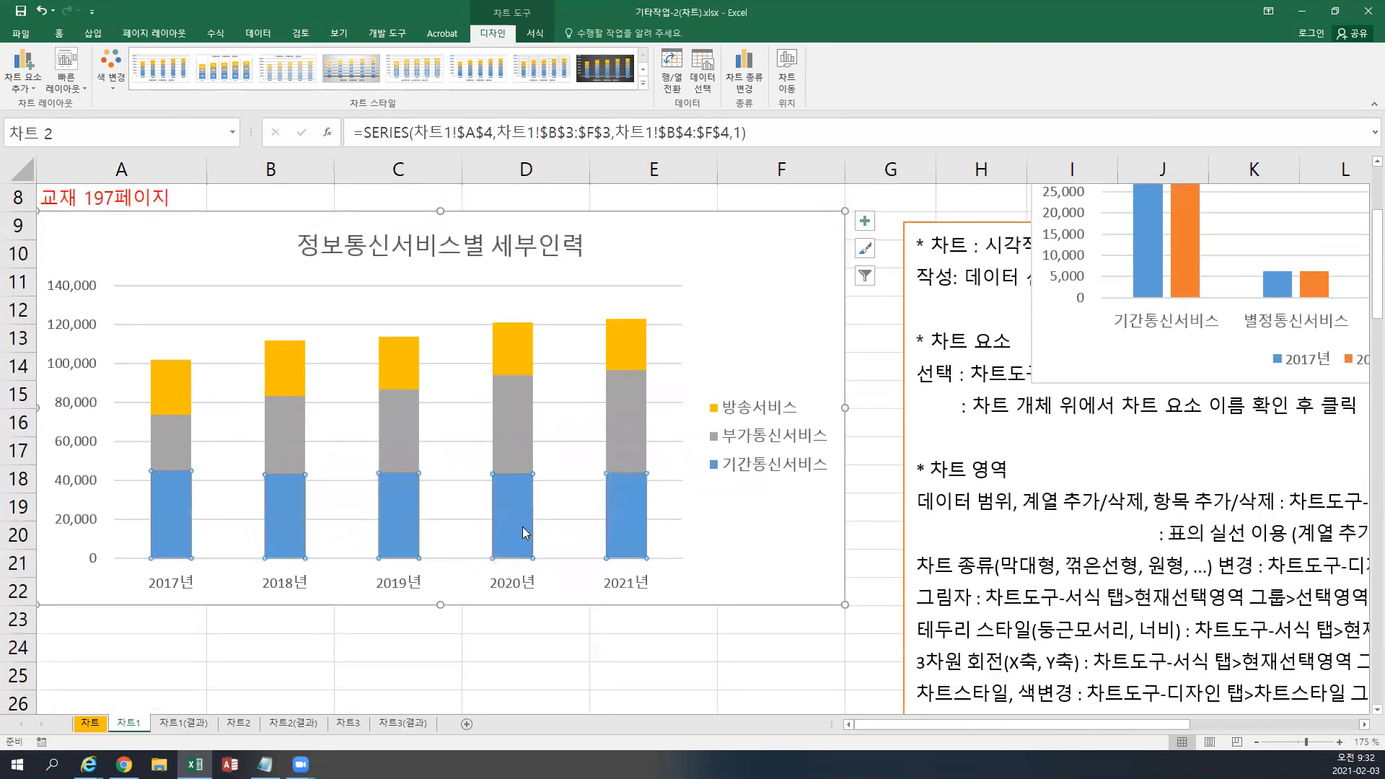
{"action": "mouse_move", "coordinate": [405, 488]}
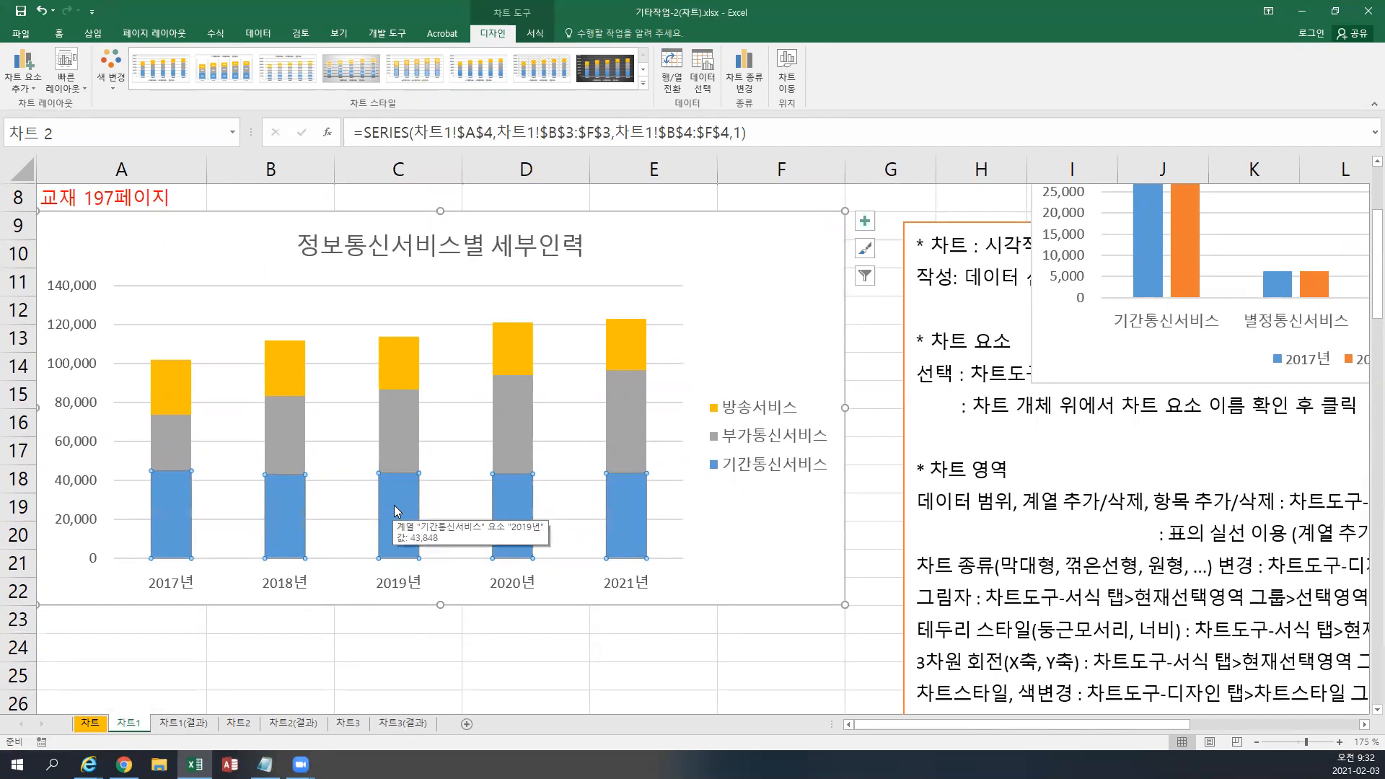
{"action": "left_click", "coordinate": [395, 505]}
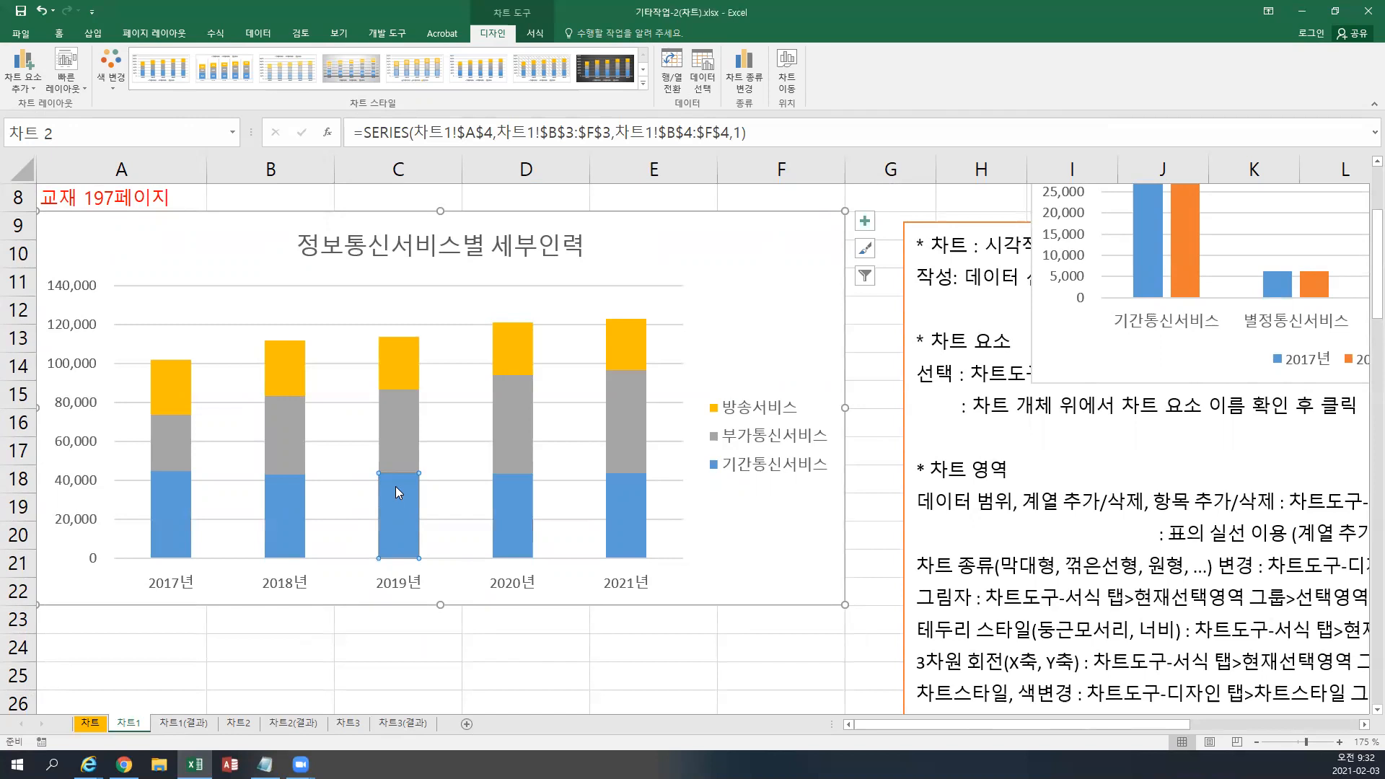
{"action": "scroll", "coordinate": [395, 486], "scroll_direction": "up", "scroll_amount": 3}
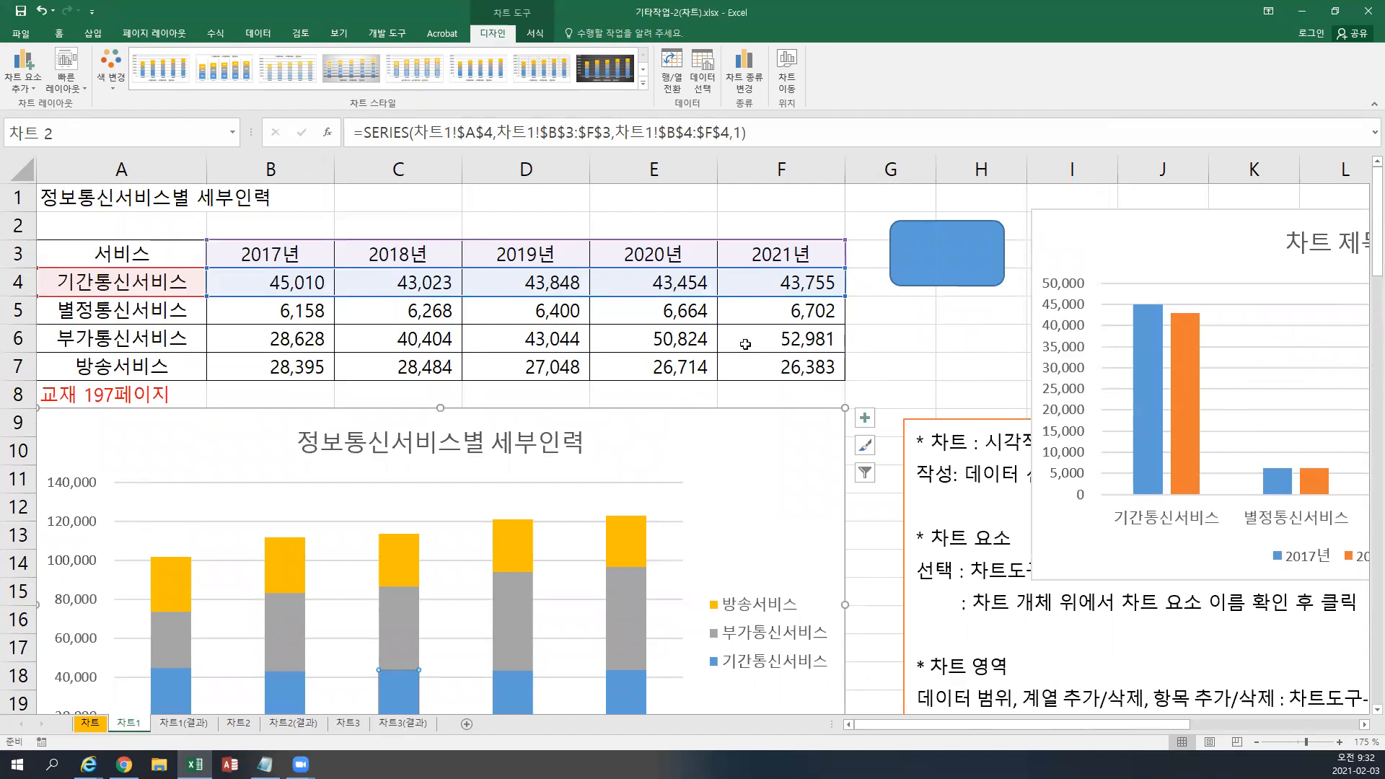
{"action": "scroll", "coordinate": [478, 383], "scroll_direction": "down", "scroll_amount": 3}
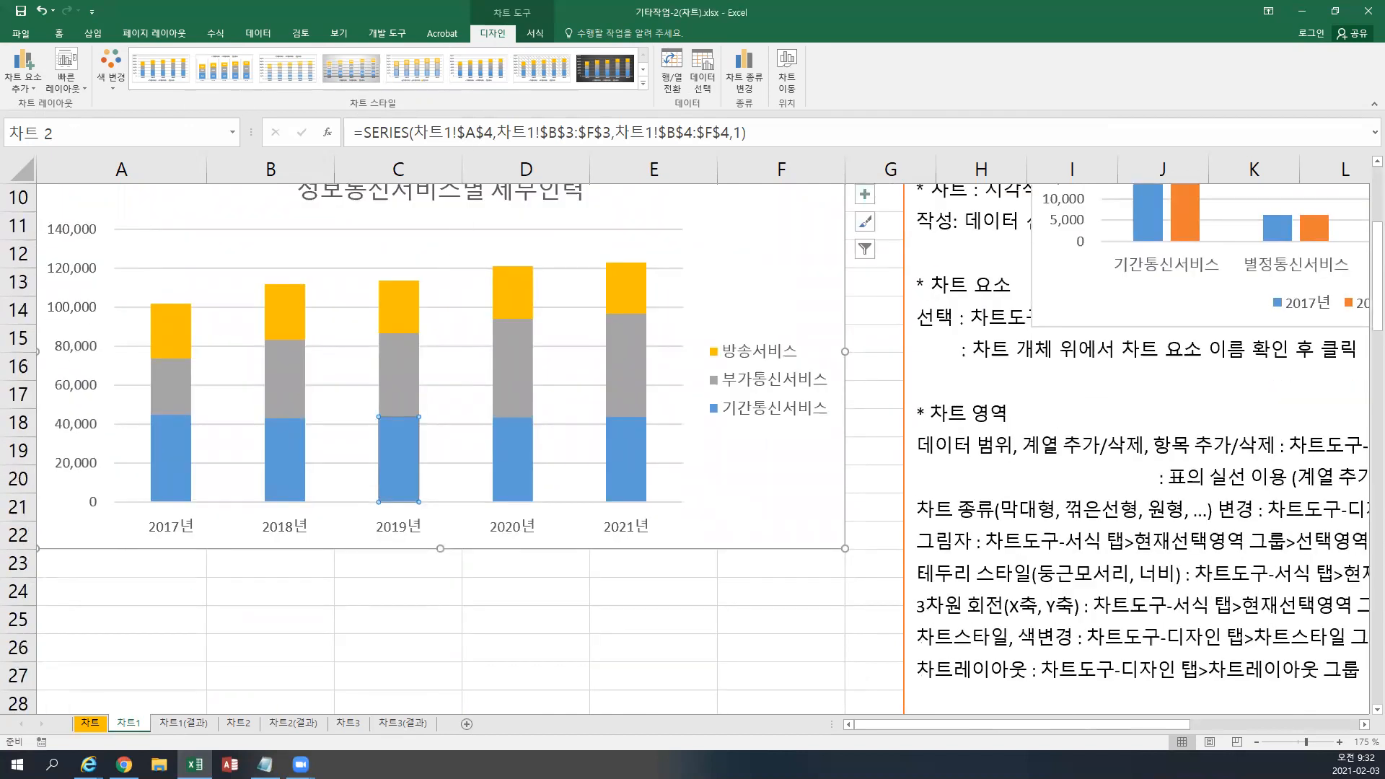
{"action": "left_click", "coordinate": [33, 94]}
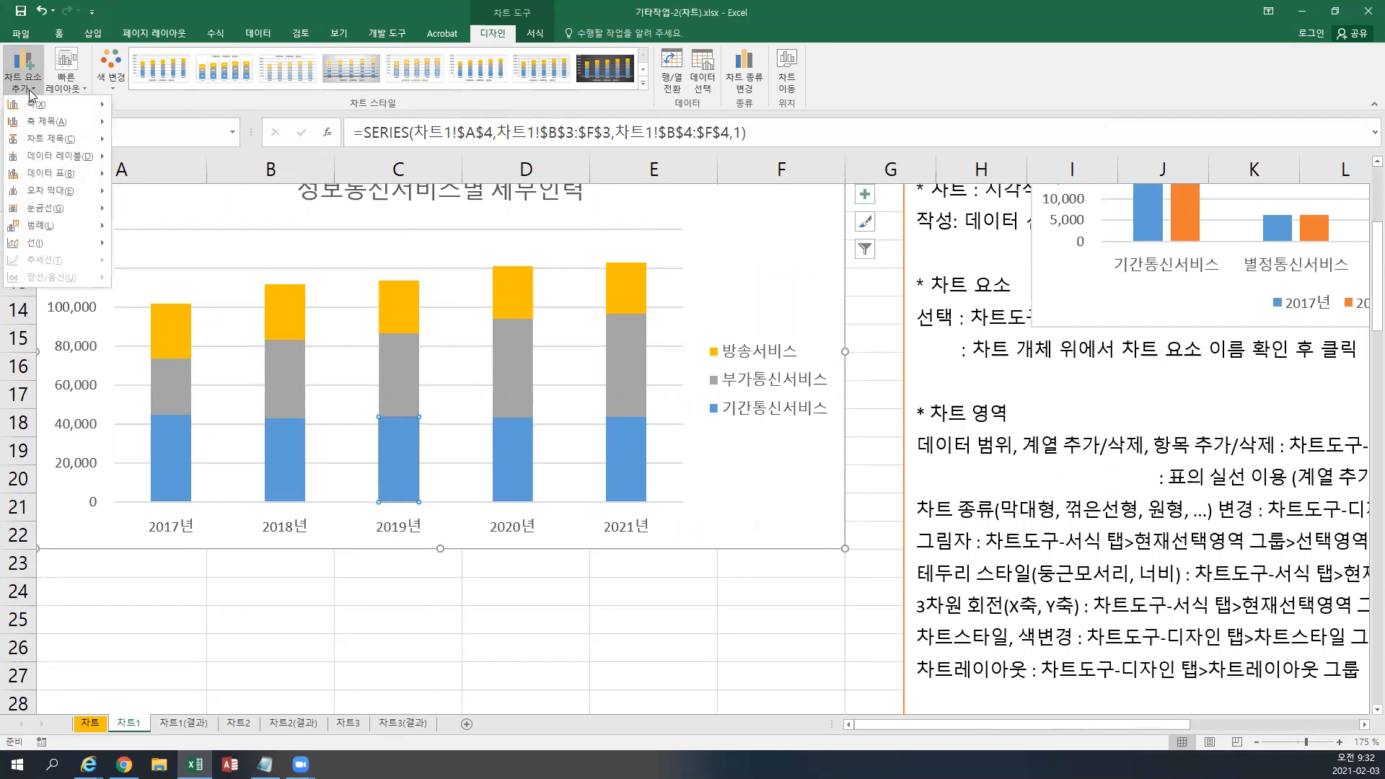
{"action": "mouse_move", "coordinate": [28, 158]}
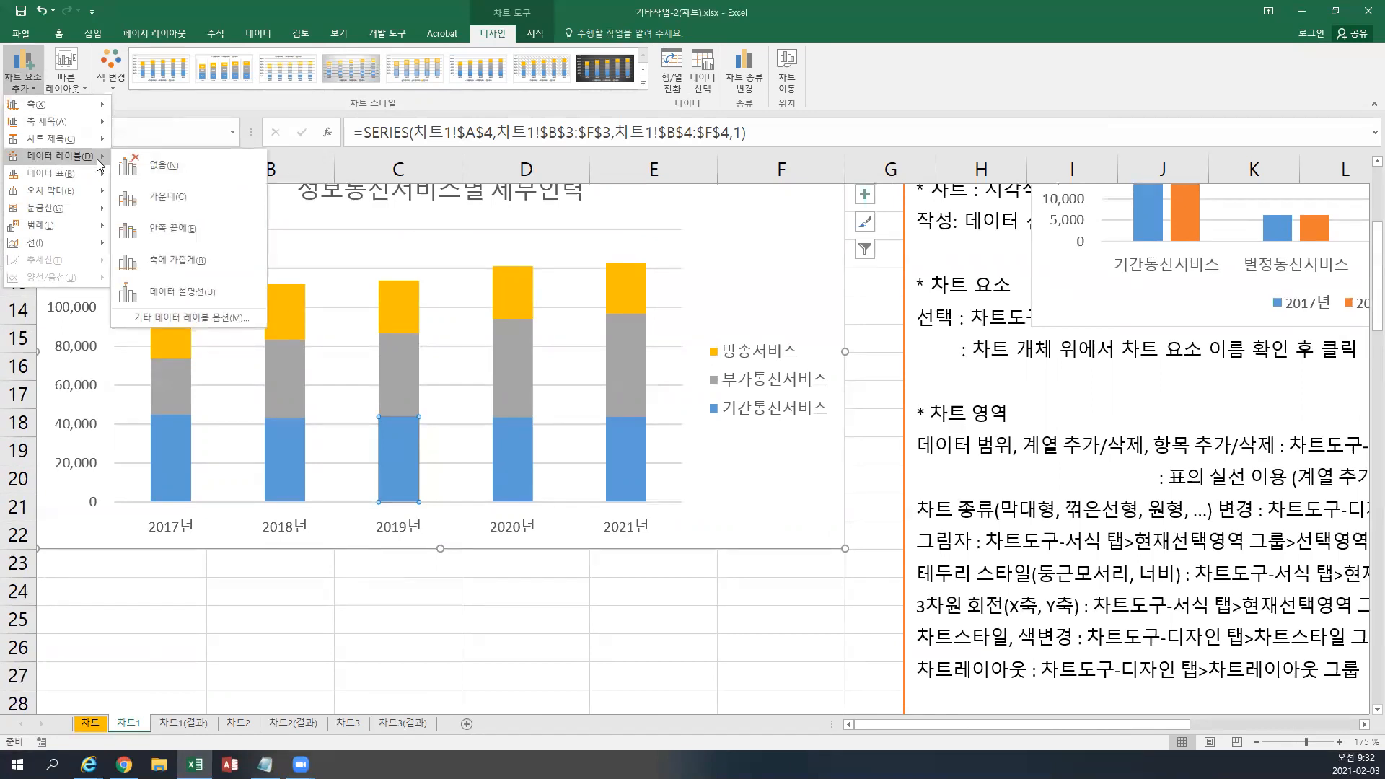
{"action": "left_click", "coordinate": [171, 195]}
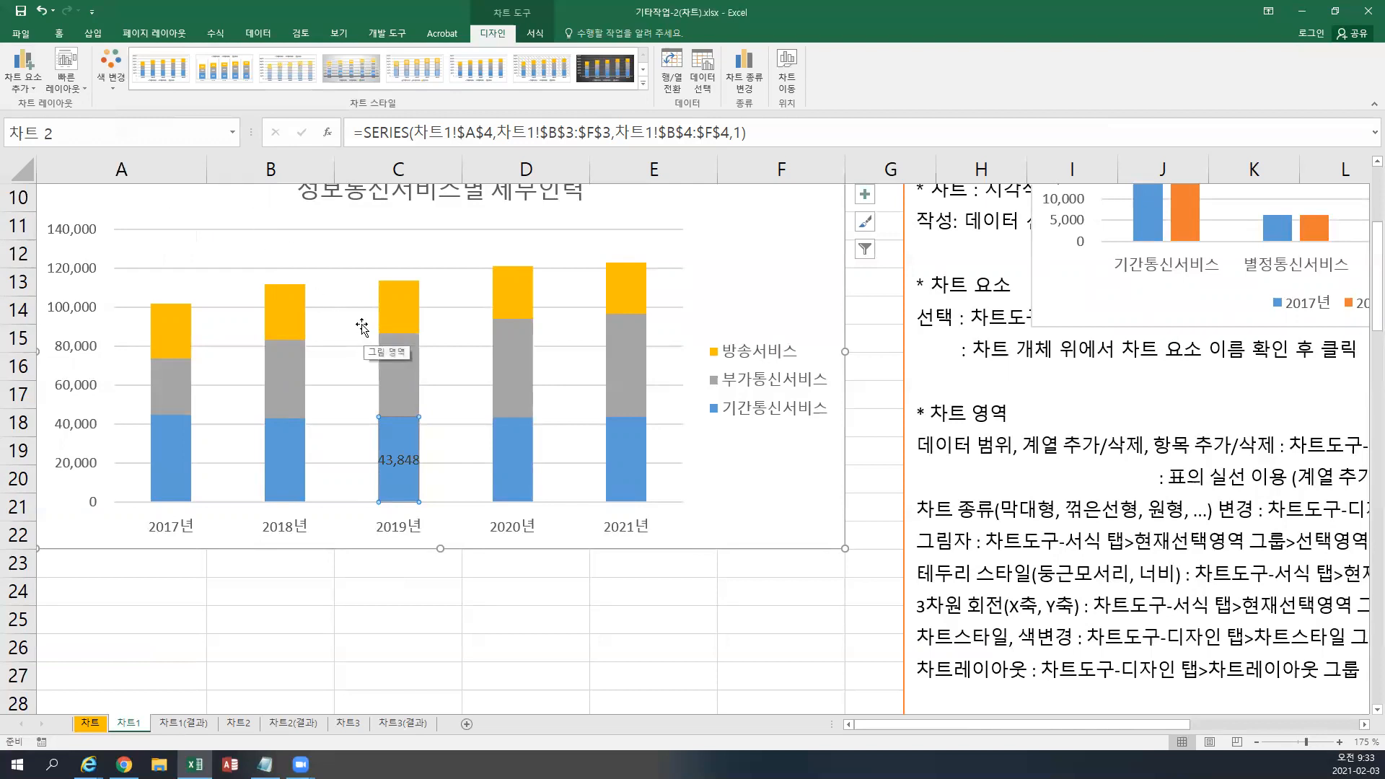
Set the series overlap (계열 겹치기) of the stacked column chart to 0% through the 부가통신서비스 series format options.
{"action": "left_click", "coordinate": [523, 381]}
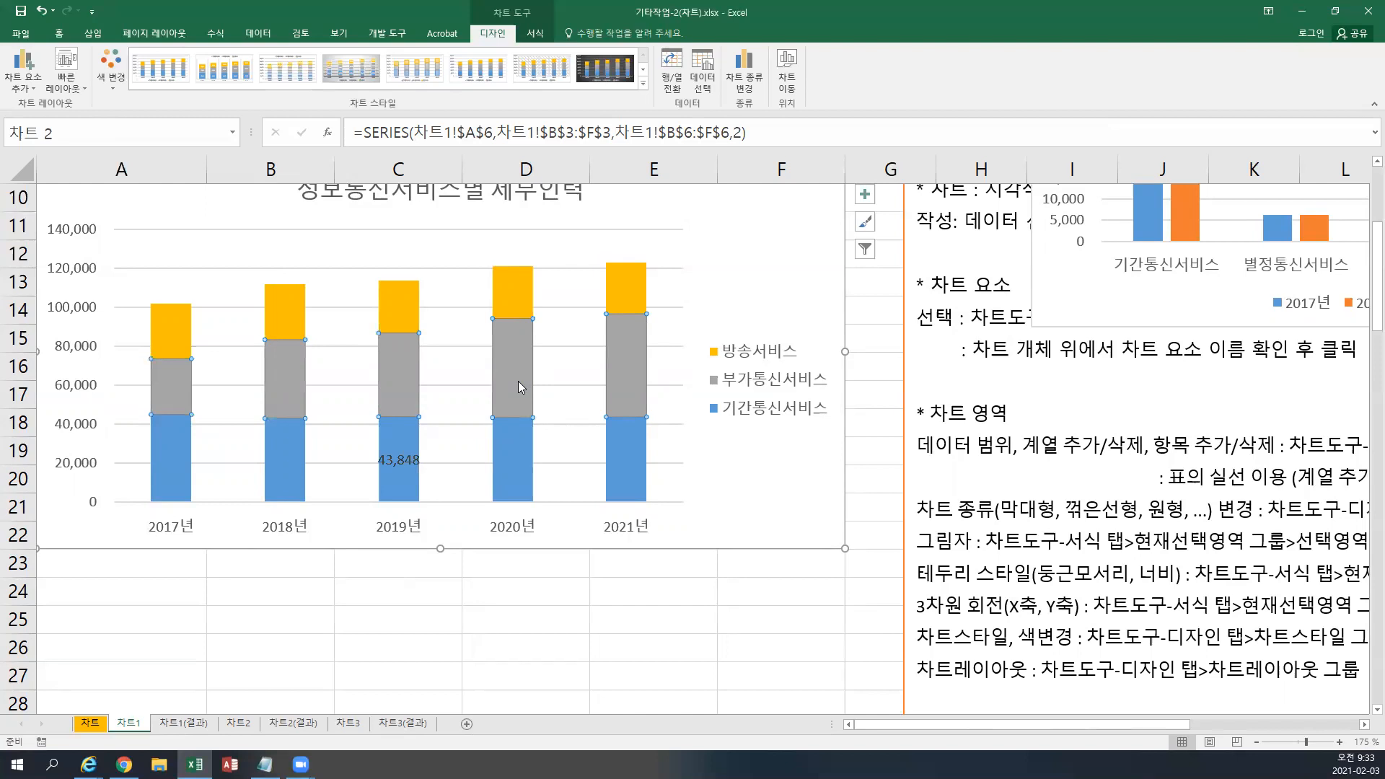
{"action": "left_click", "coordinate": [536, 43]}
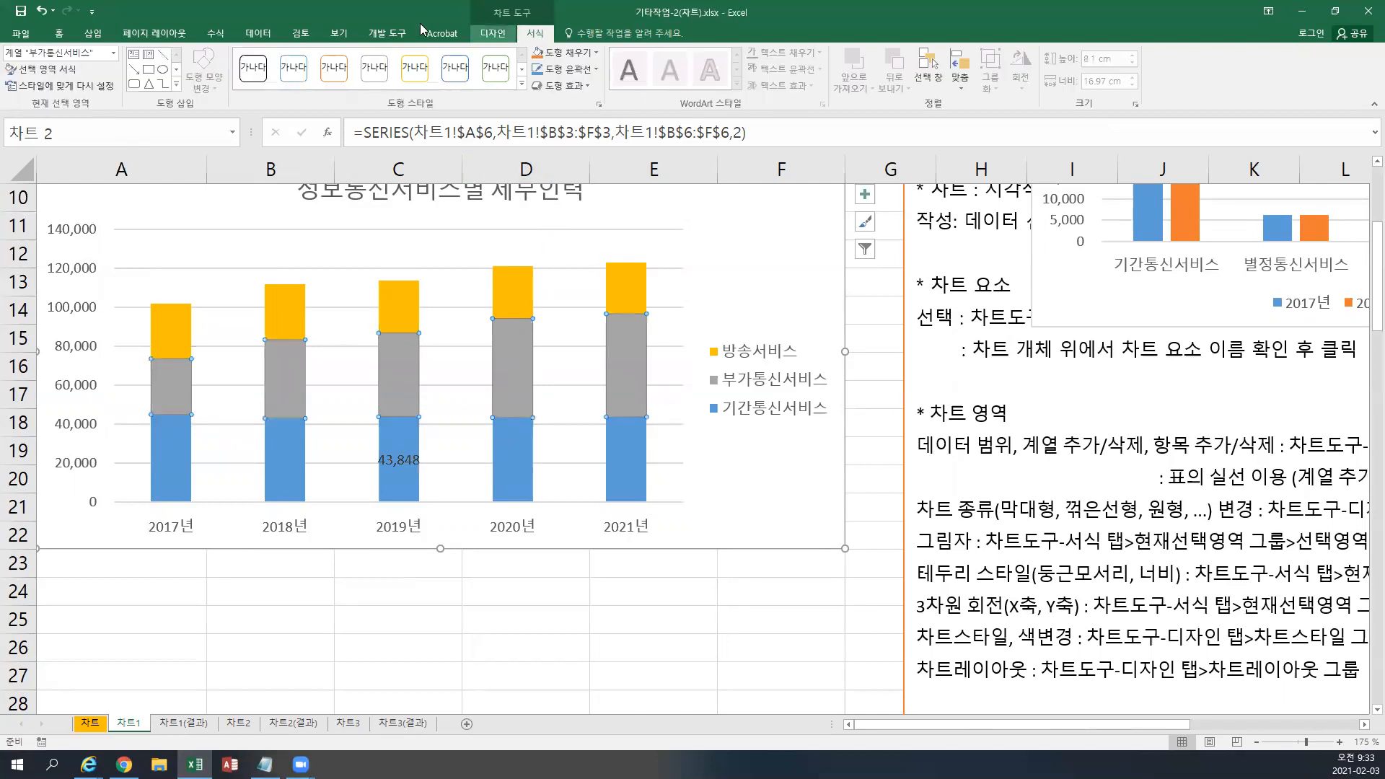
{"action": "left_click", "coordinate": [61, 72]}
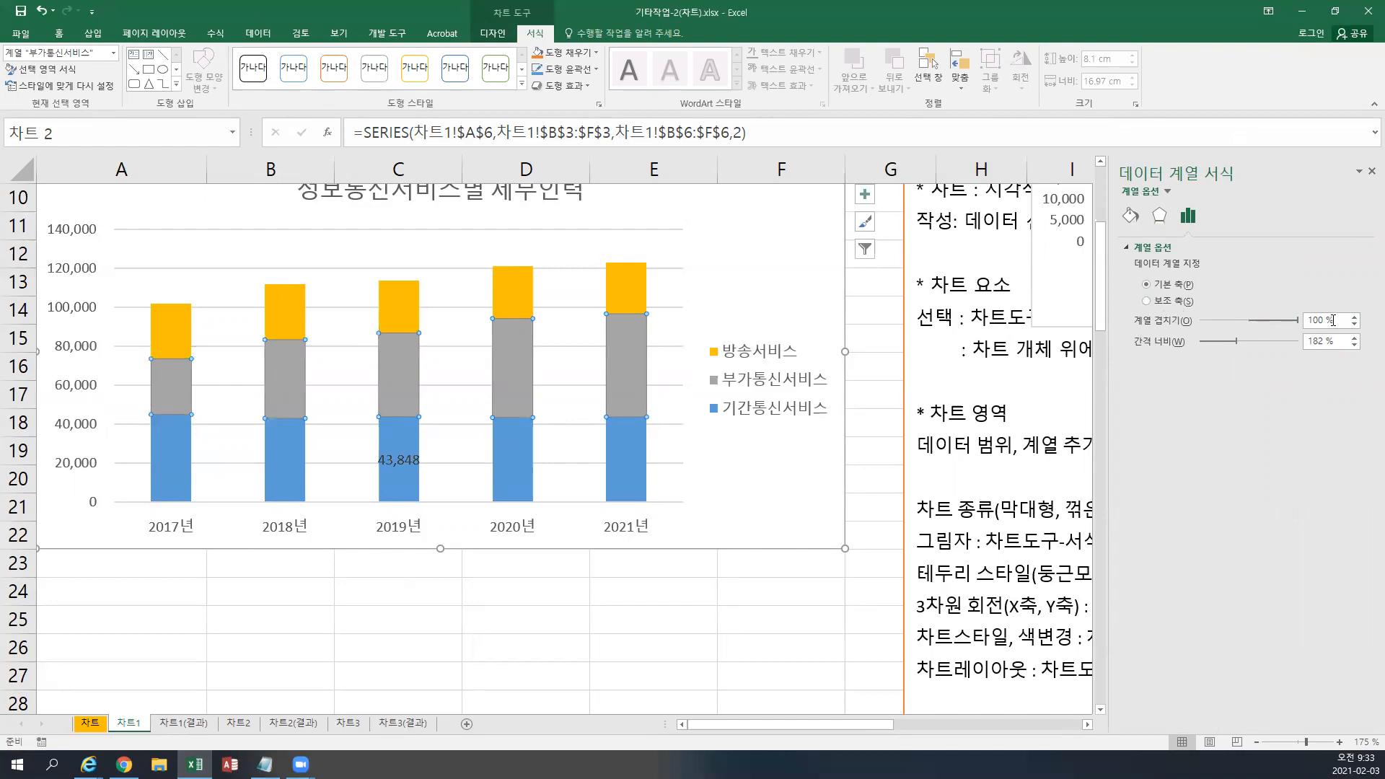
{"action": "left_click_drag", "start_coordinate": [1335, 326], "coordinate": [1303, 329]}
{"action": "mouse_move", "coordinate": [628, 301]}
{"action": "type", "text": "0"}
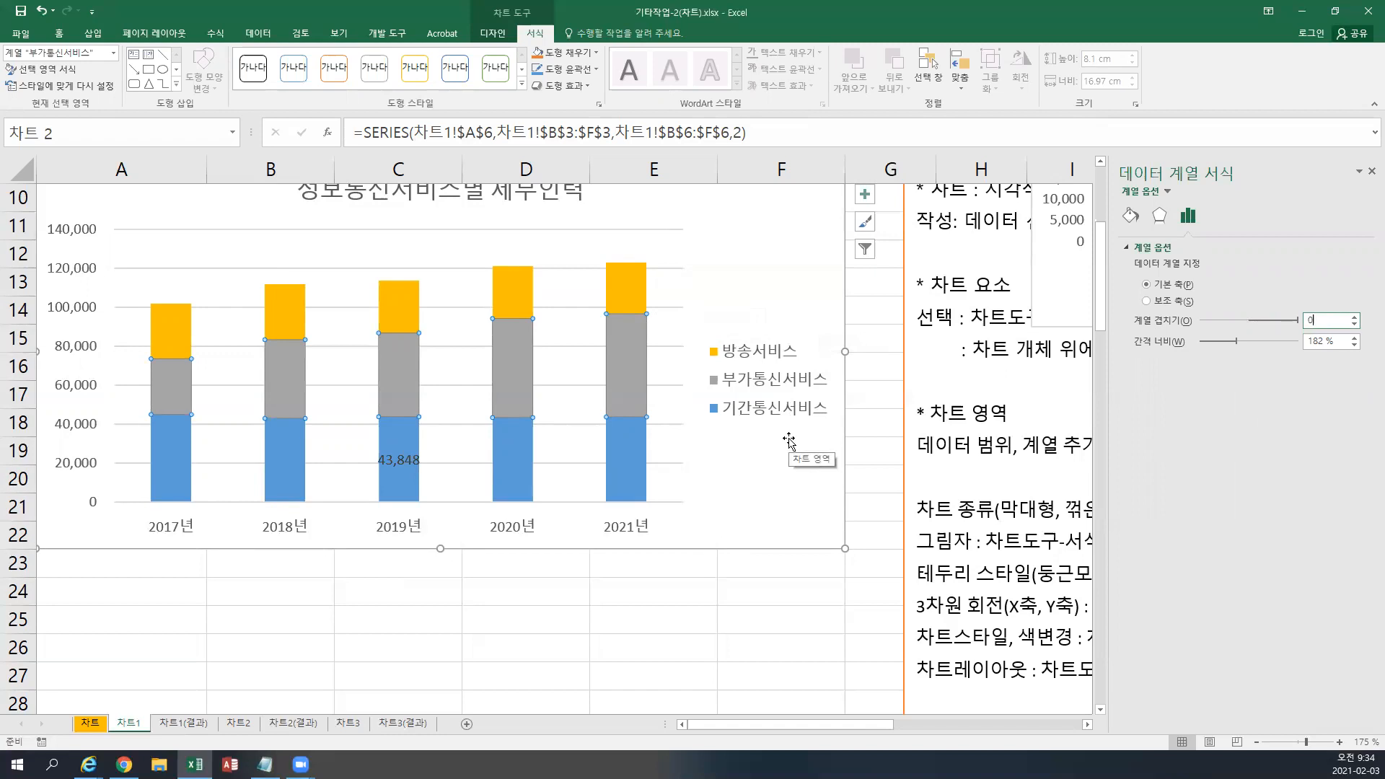
{"action": "key", "text": "Return"}
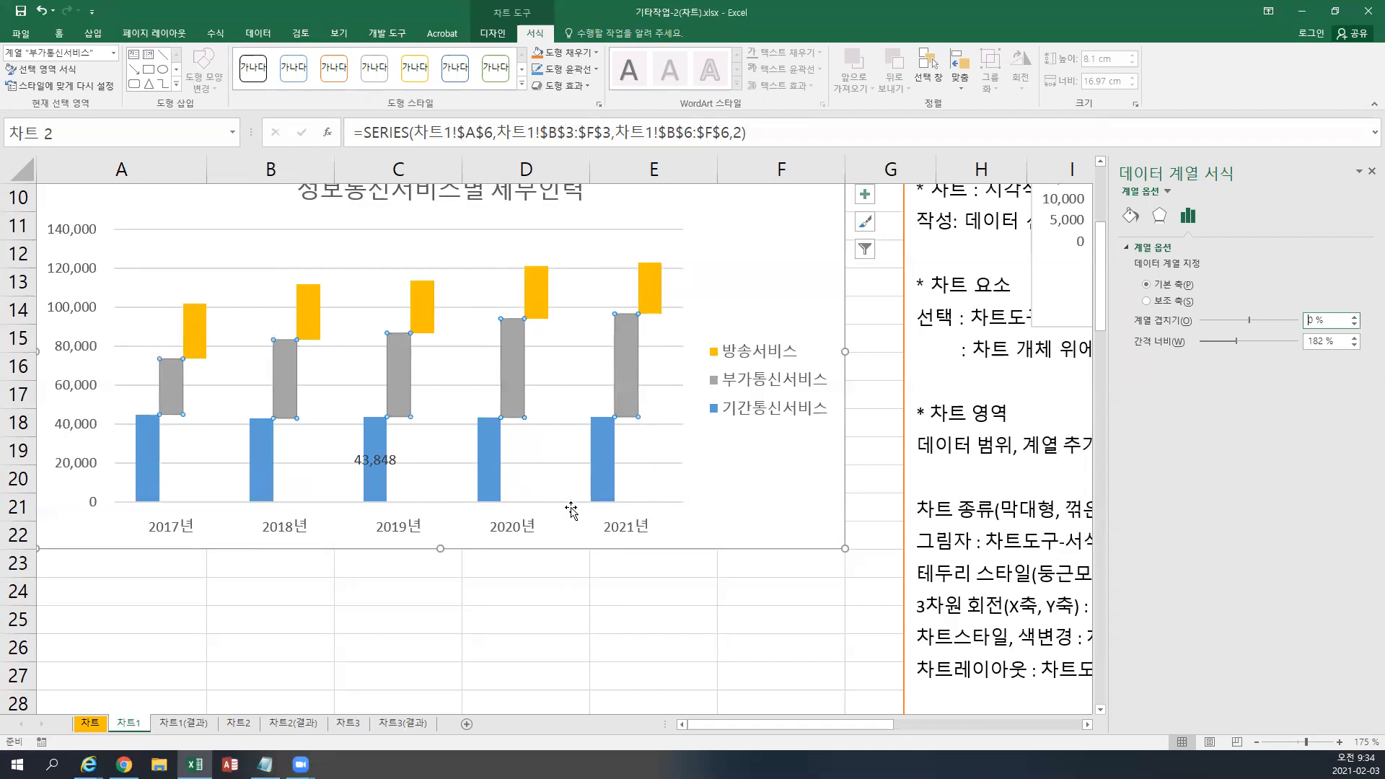
Set the gap width (간격 너비) of the chart's columns to 0% and close the series format options.
{"action": "key", "text": "Tab"}
{"action": "type", "text": "0"}
{"action": "key", "text": "Return"}
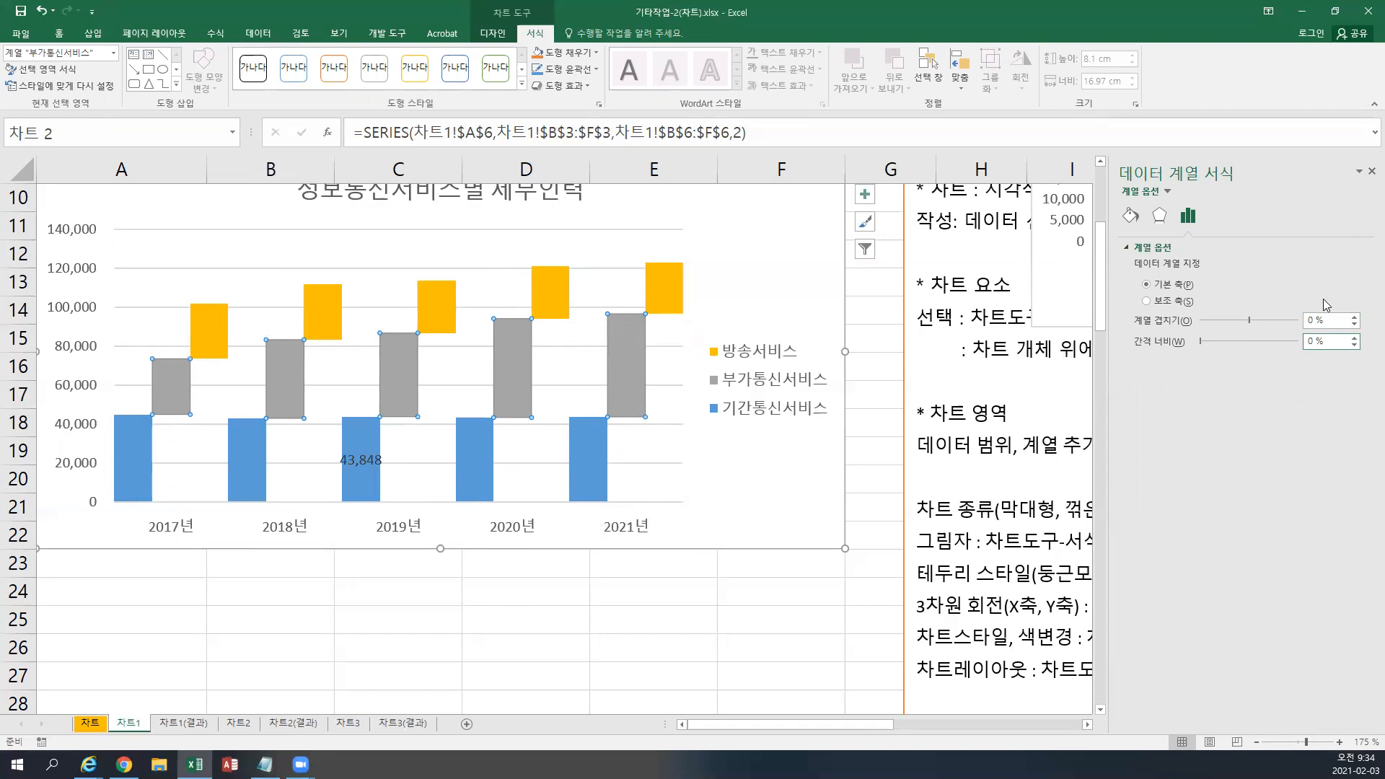
{"action": "left_click", "coordinate": [1370, 173]}
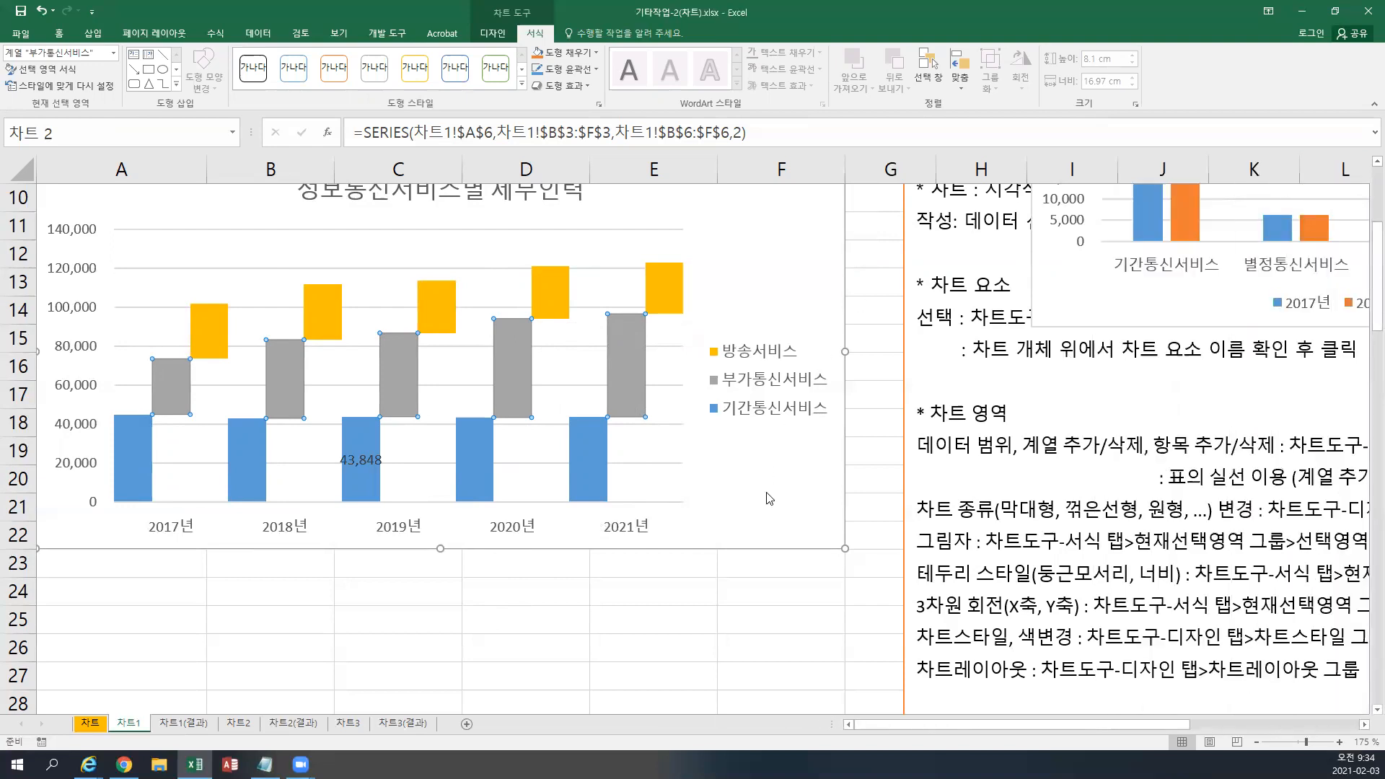
Place the legend of the 정보통신서비스별 세부인력 chart below the plot, using the 아래쪽 placement.
{"action": "scroll", "coordinate": [769, 498], "scroll_direction": "up", "scroll_amount": 1}
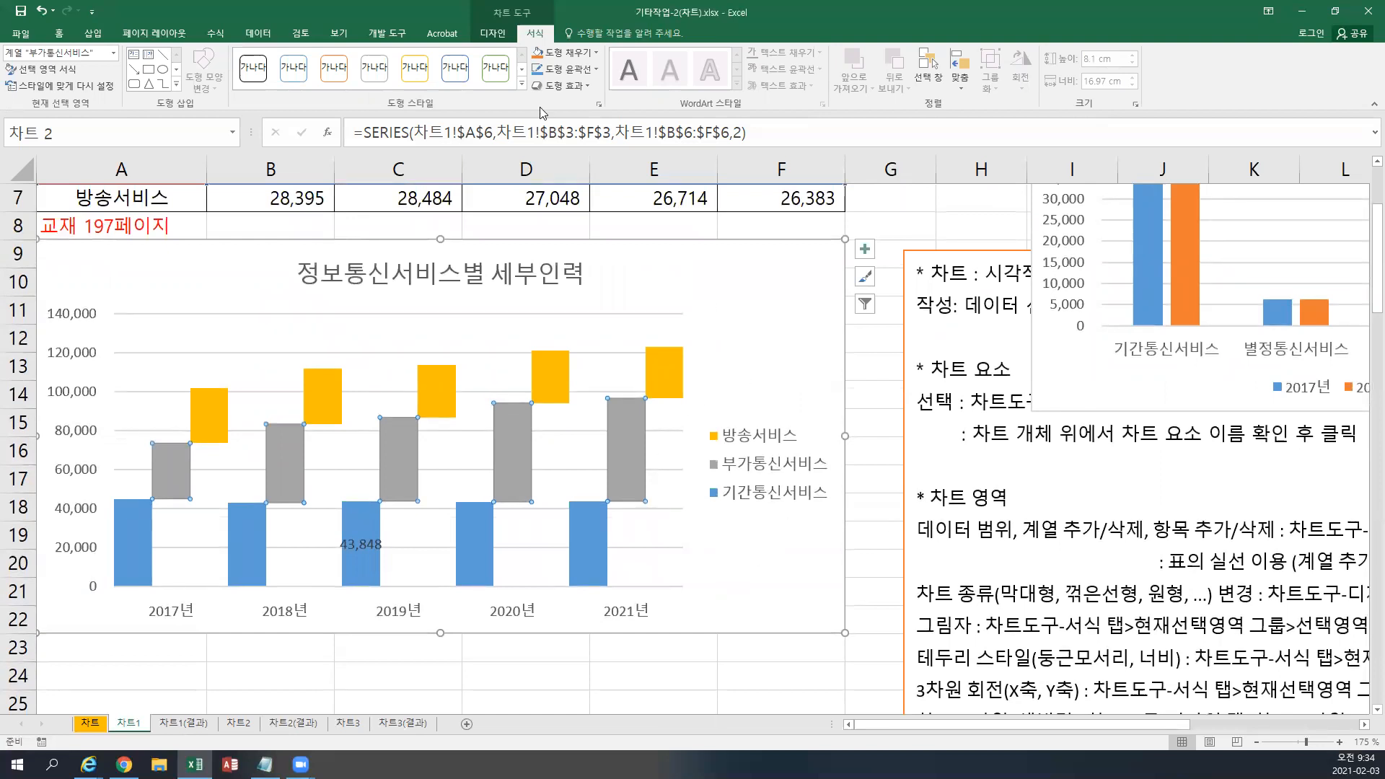
{"action": "left_click", "coordinate": [497, 34]}
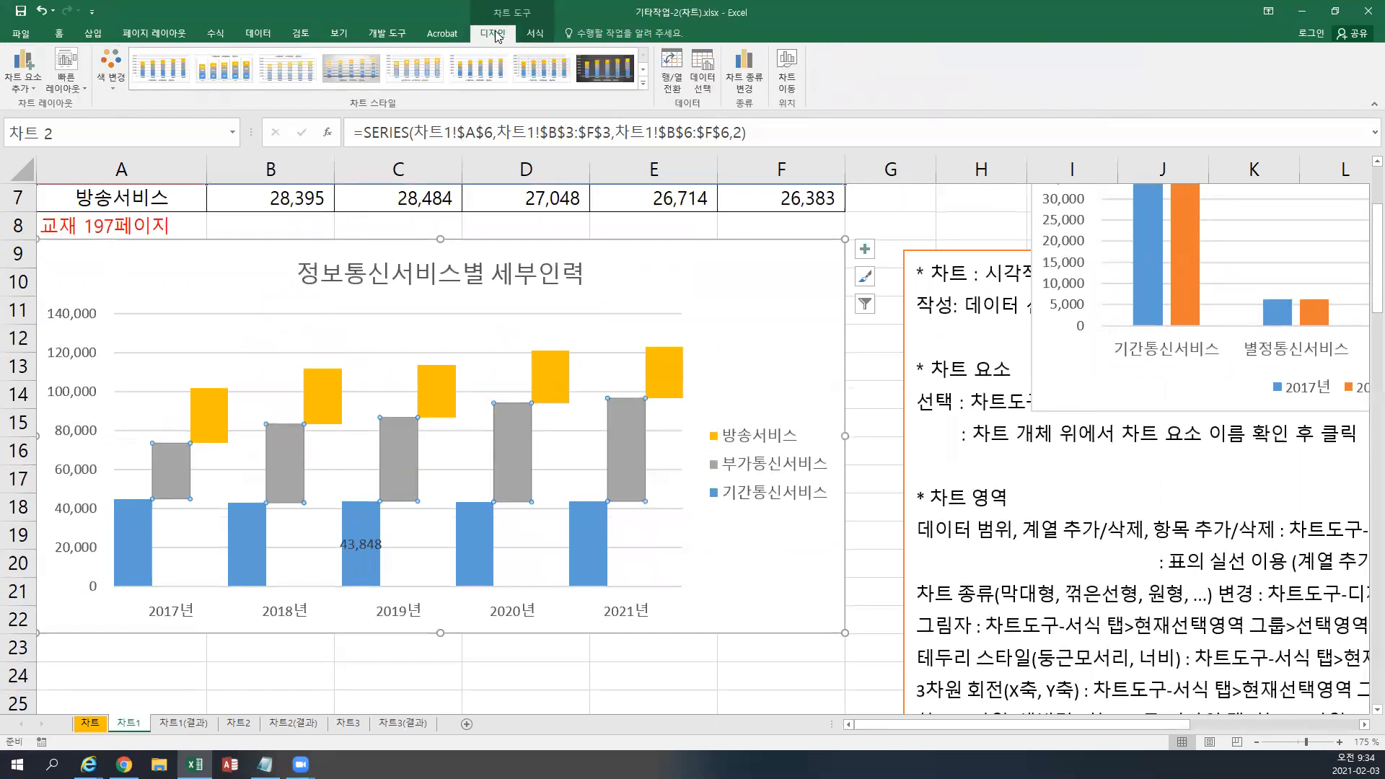
{"action": "left_click", "coordinate": [16, 88]}
{"action": "mouse_move", "coordinate": [36, 230]}
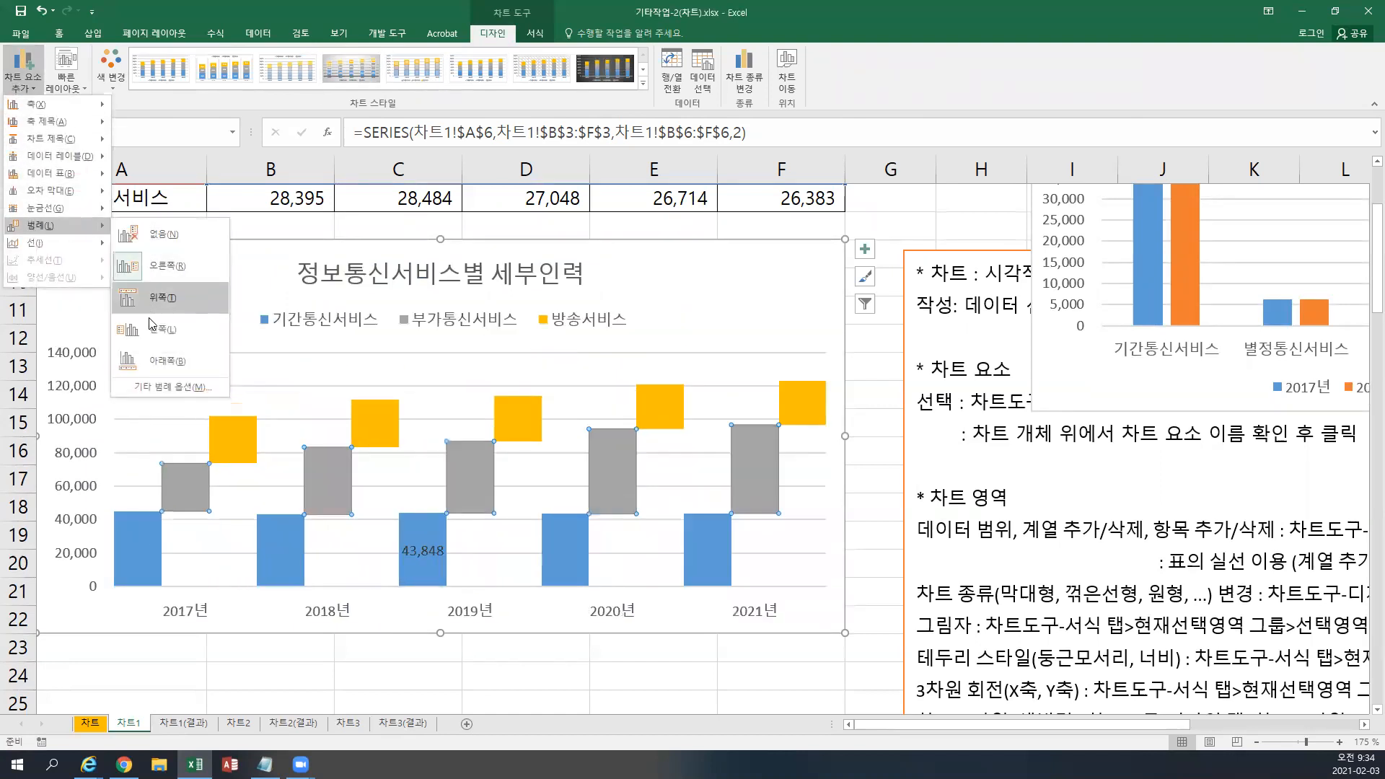
{"action": "left_click", "coordinate": [145, 368]}
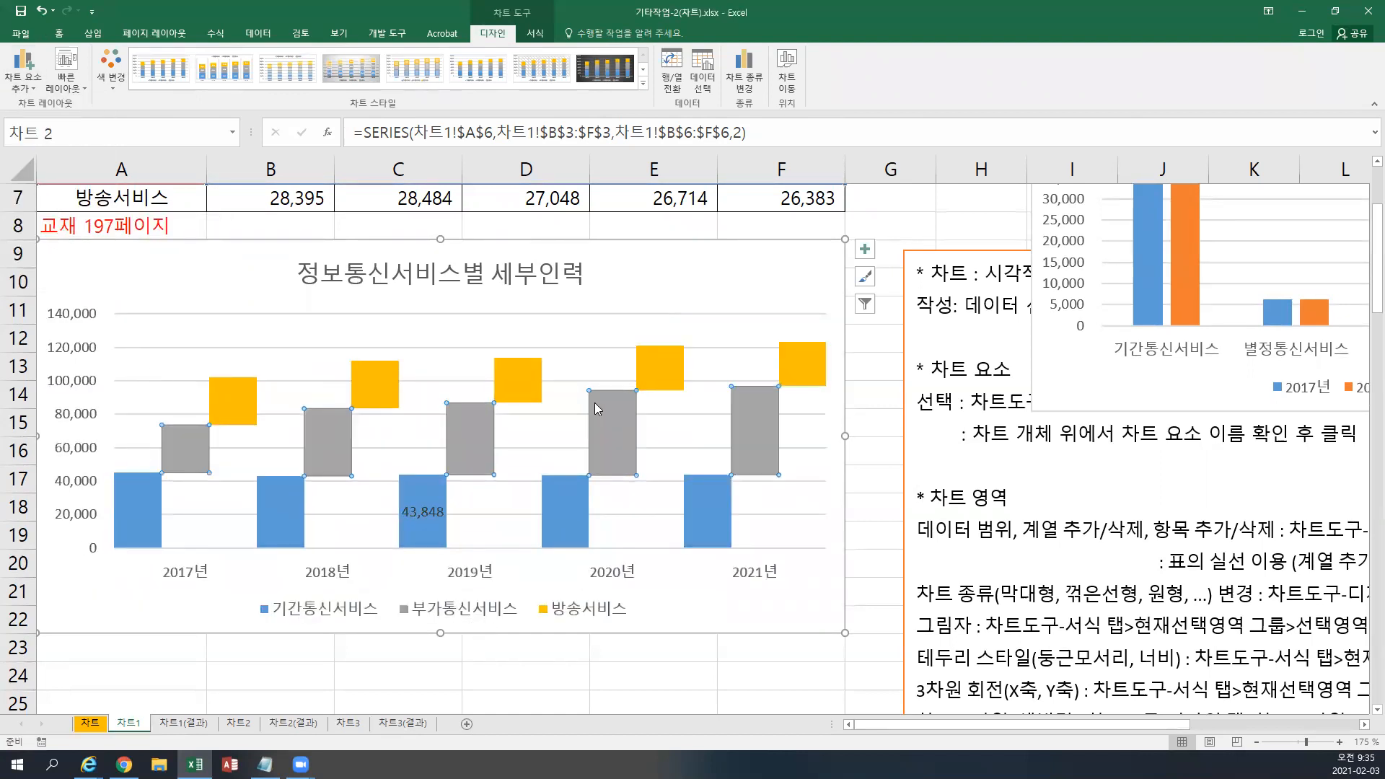
Review the legend's position options in its format settings and the legend's available commands without changing them.
{"action": "left_click", "coordinate": [571, 608]}
{"action": "left_click", "coordinate": [535, 33]}
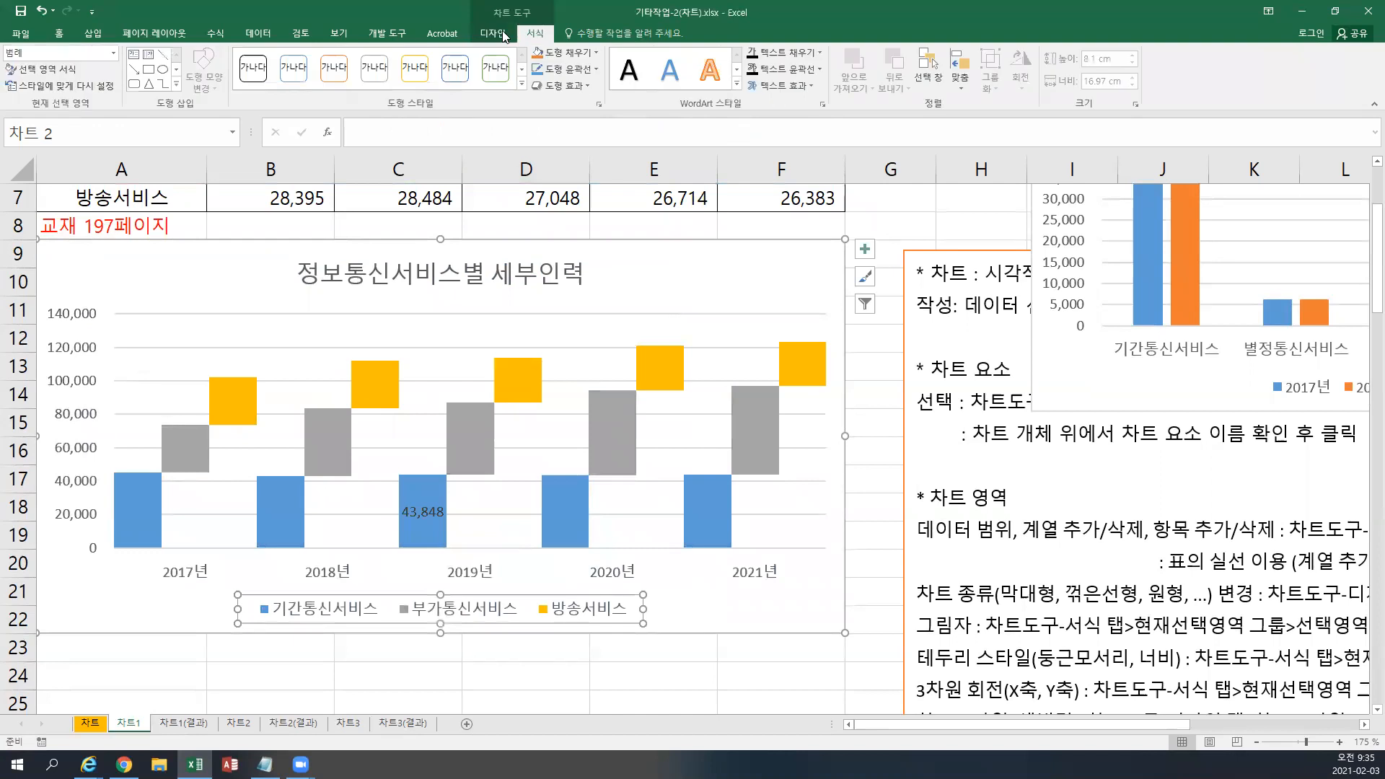
{"action": "left_click", "coordinate": [114, 53]}
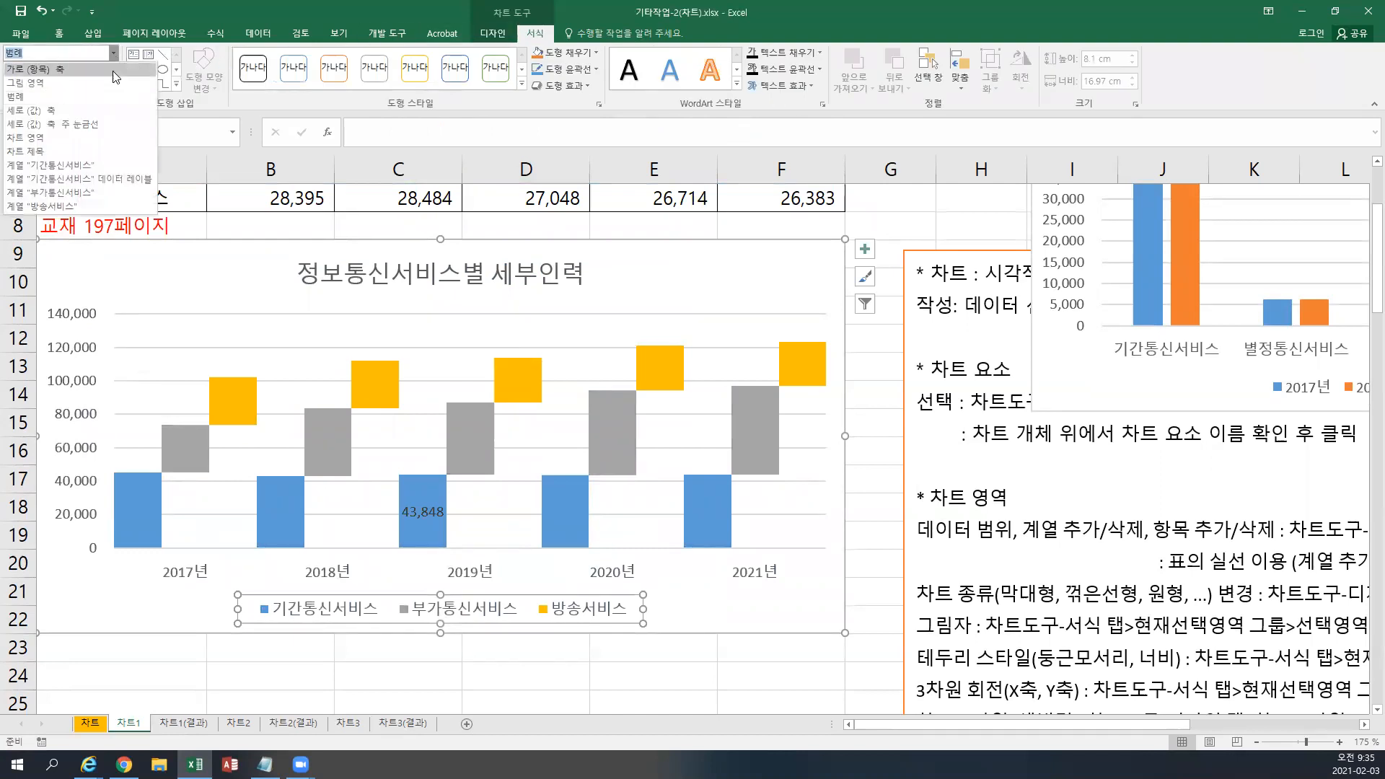
{"action": "left_click", "coordinate": [86, 98]}
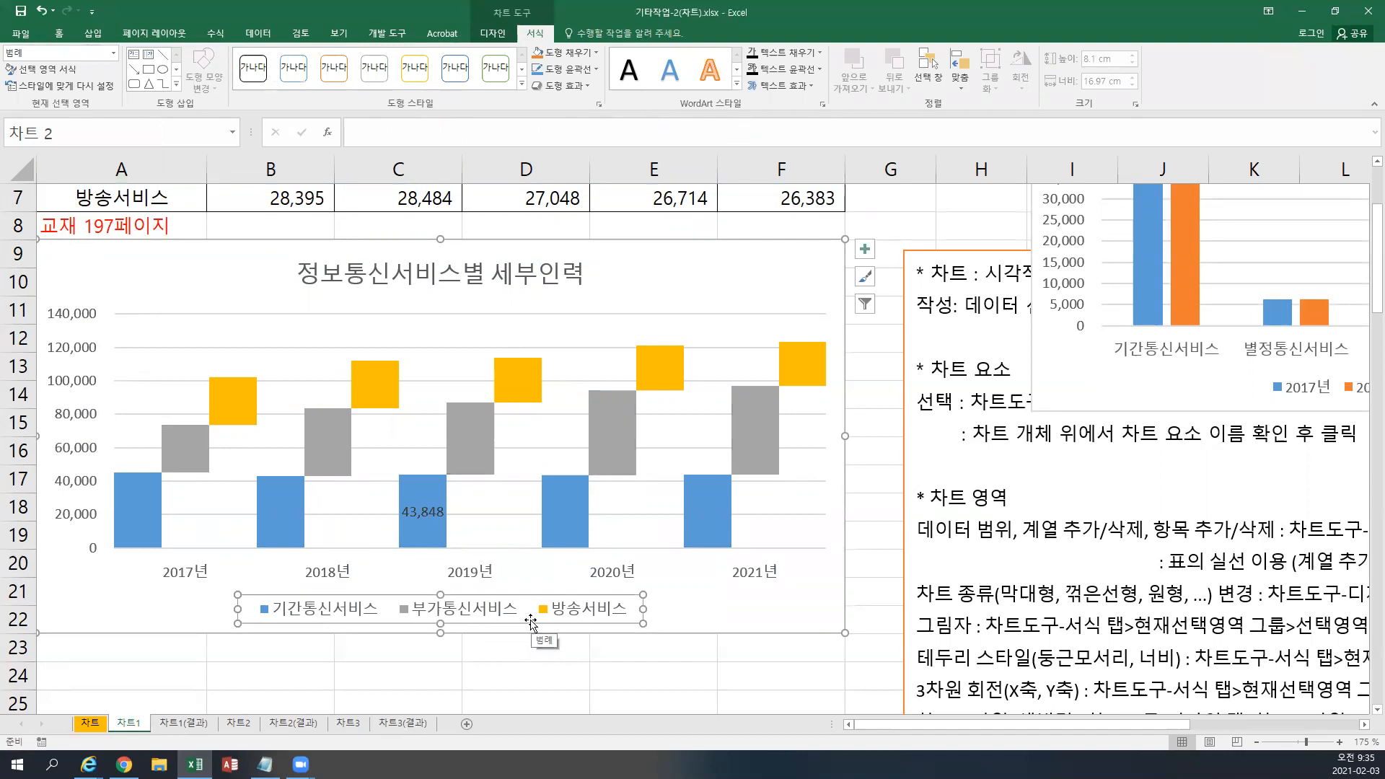
{"action": "left_click", "coordinate": [46, 74]}
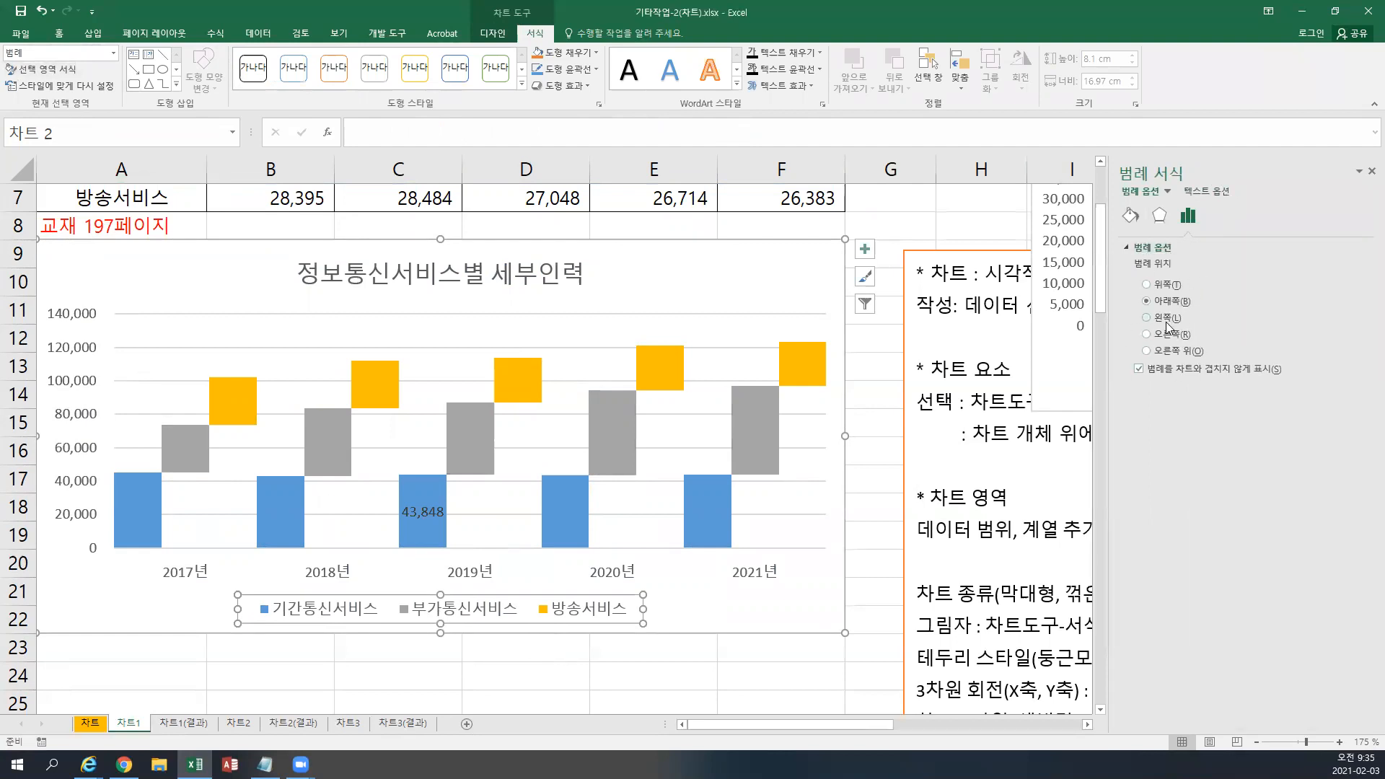
{"action": "left_click", "coordinate": [1368, 177]}
{"action": "right_click", "coordinate": [614, 609]}
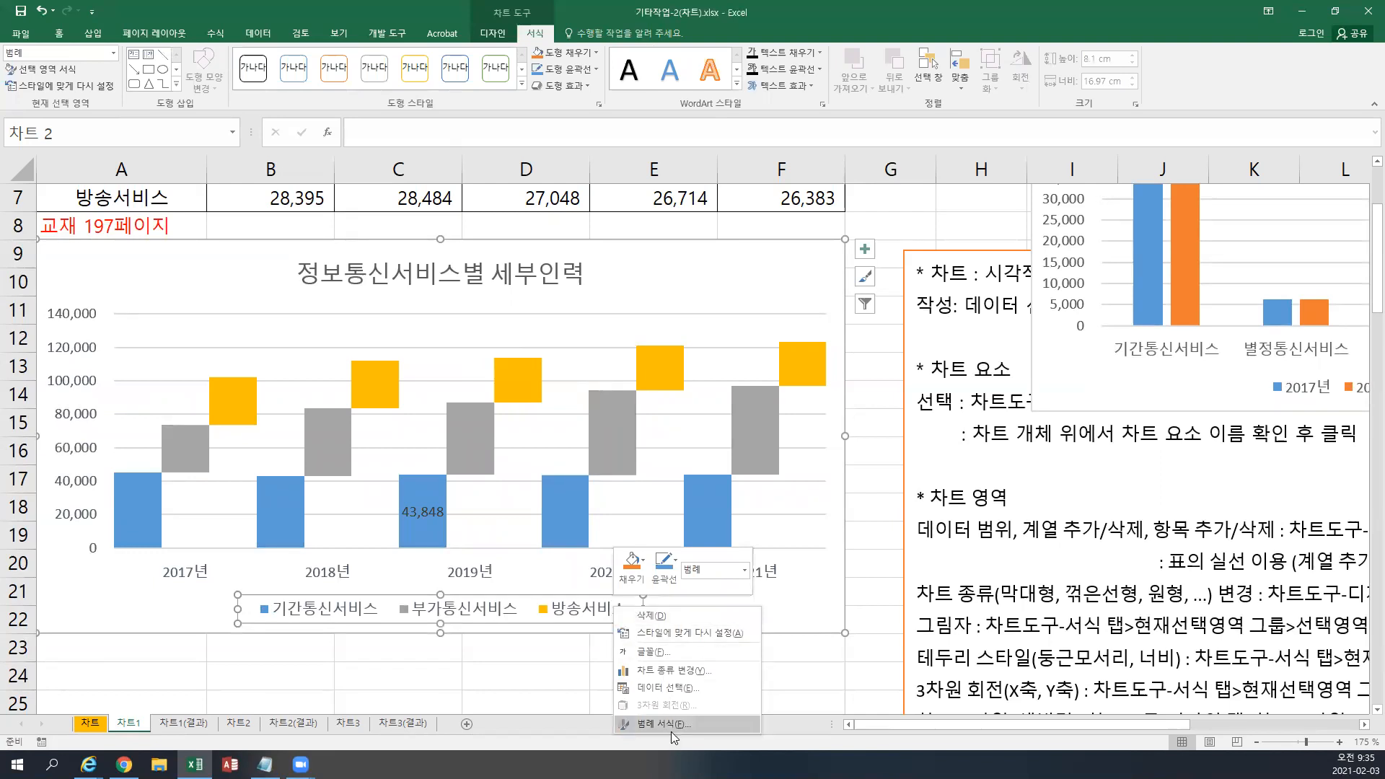
{"action": "key", "text": "Escape"}
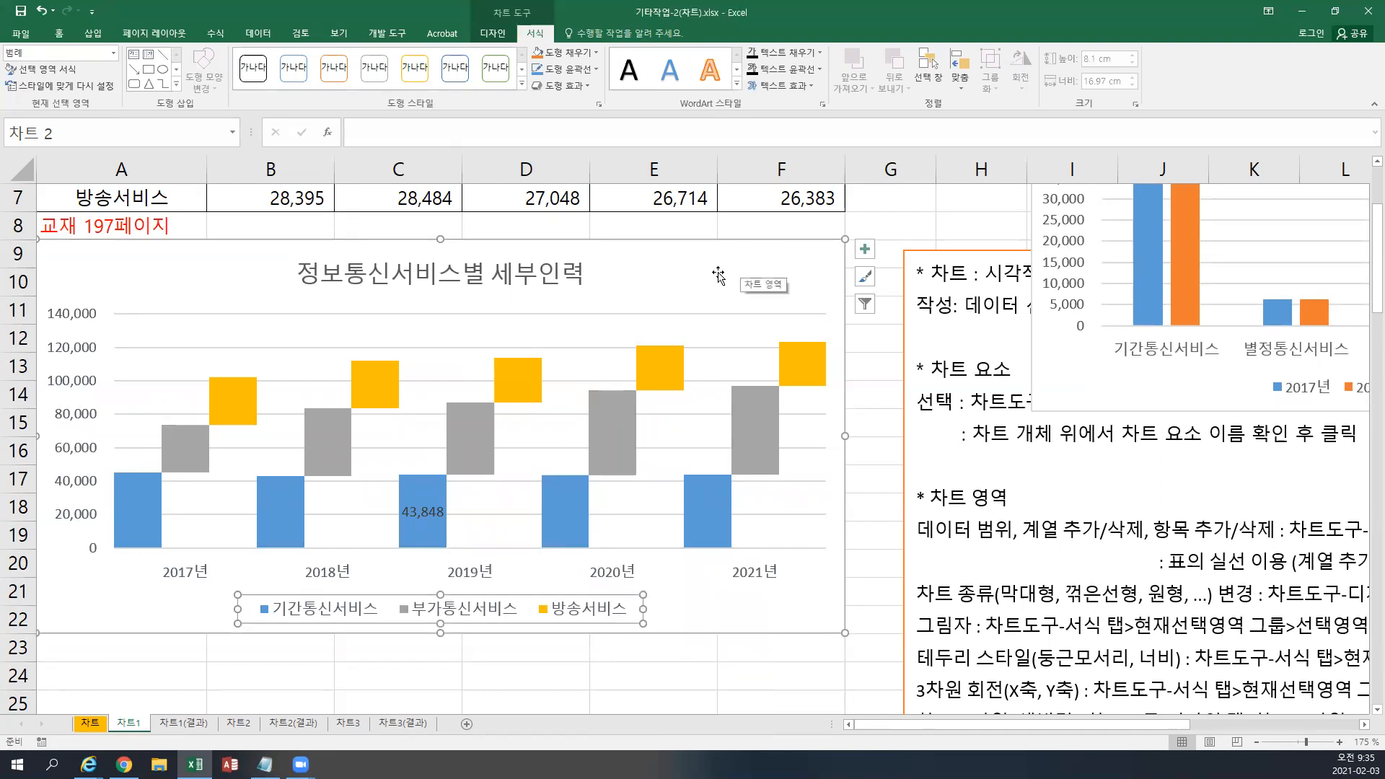
Save the workbook and deselect the chart by selecting cell A24.
{"action": "left_click", "coordinate": [21, 12]}
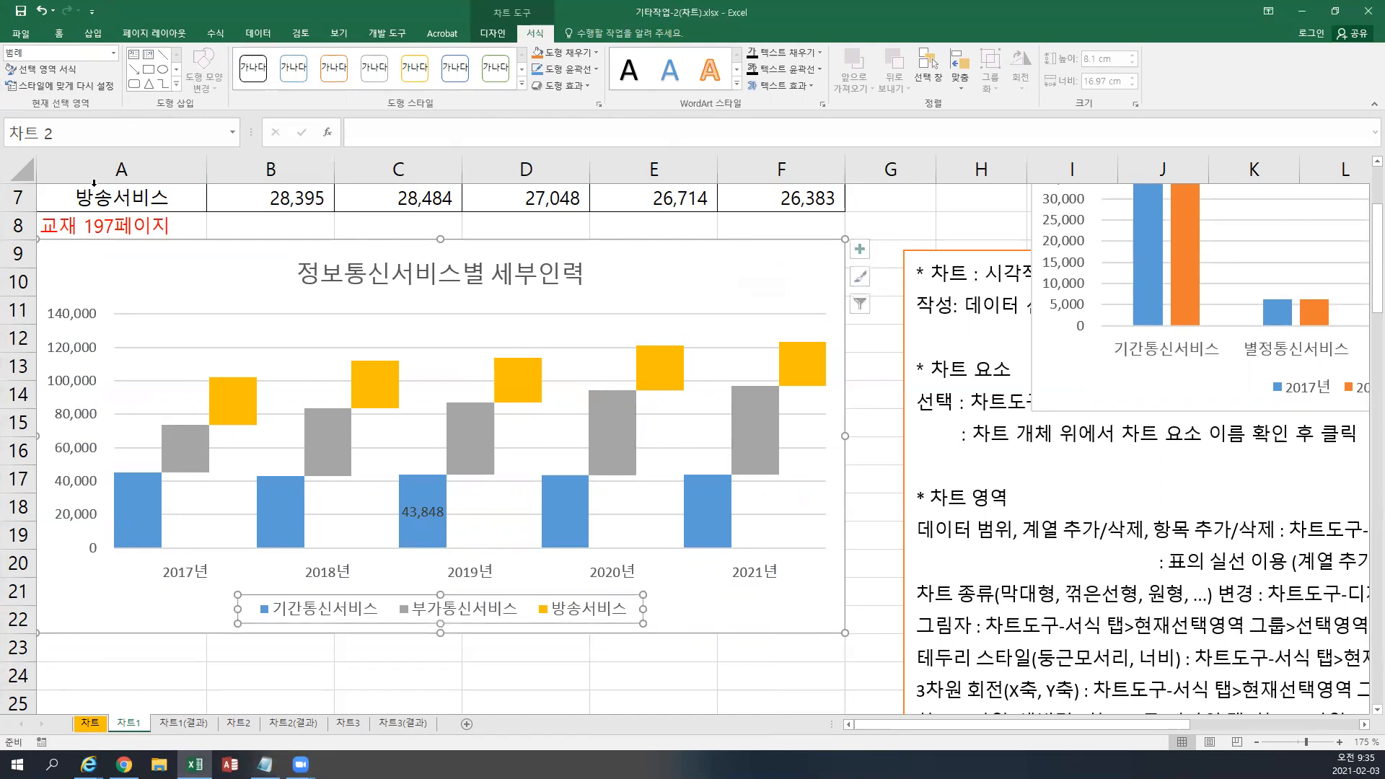
{"action": "left_click", "coordinate": [184, 686]}
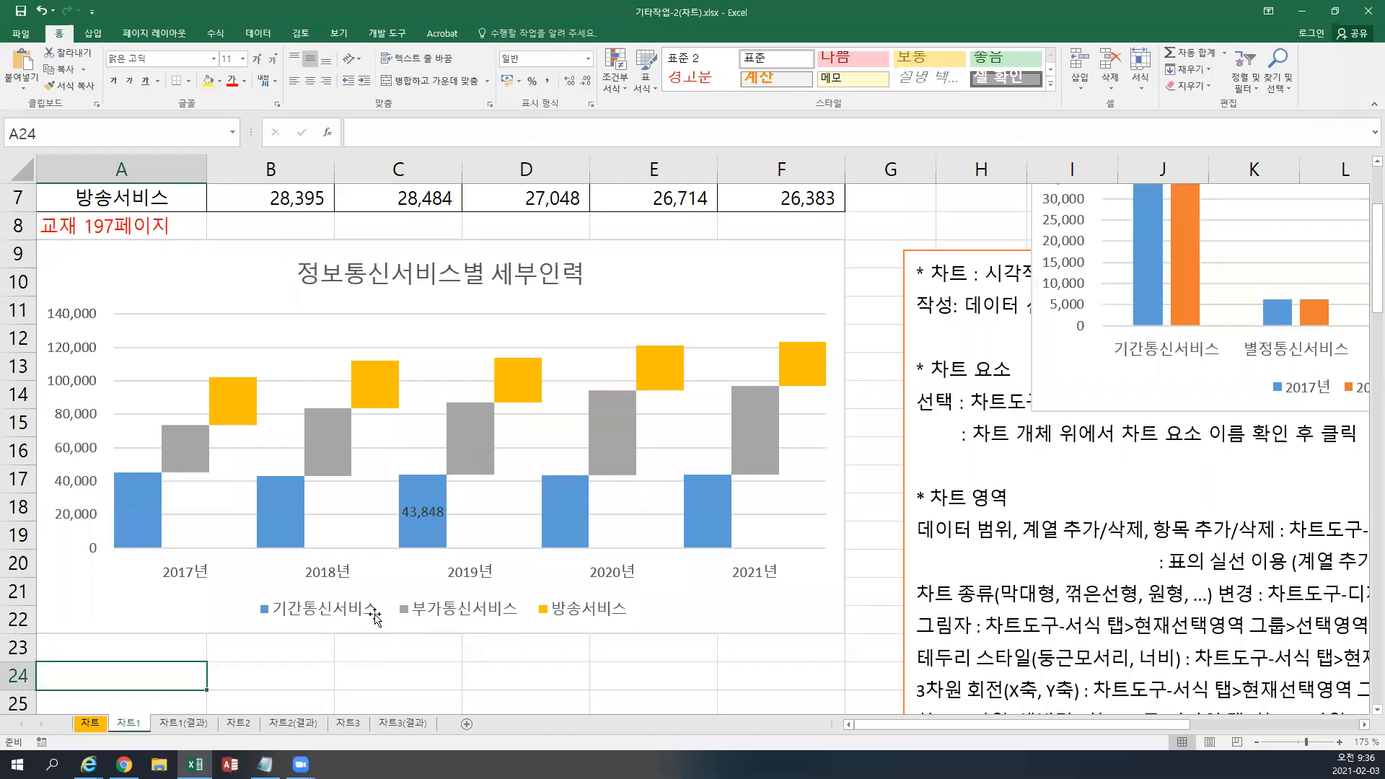
Copy the red note 교재 197페이지 from cell A8 of the 차트1 sheet into cell A8 of the 차트2 sheet.
{"action": "left_click", "coordinate": [239, 724]}
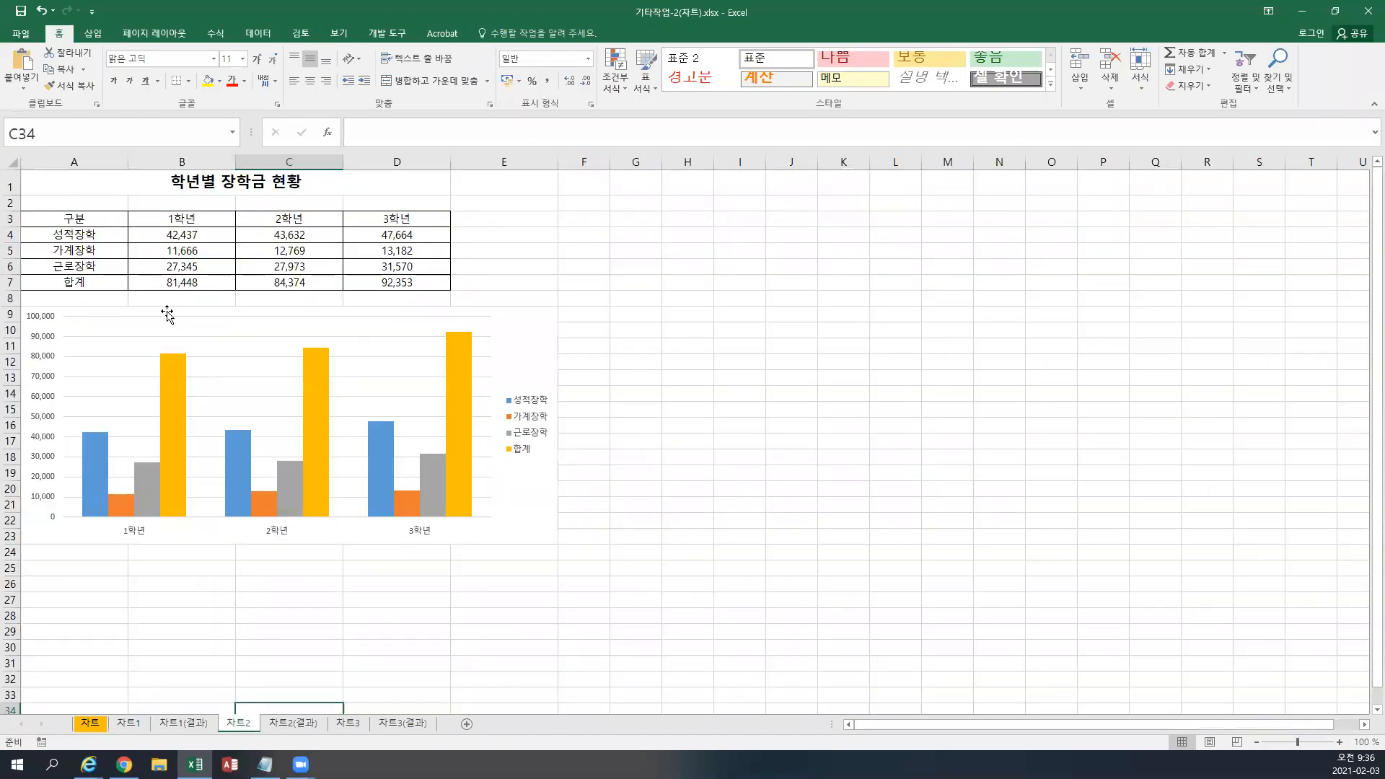
{"action": "left_click", "coordinate": [130, 724]}
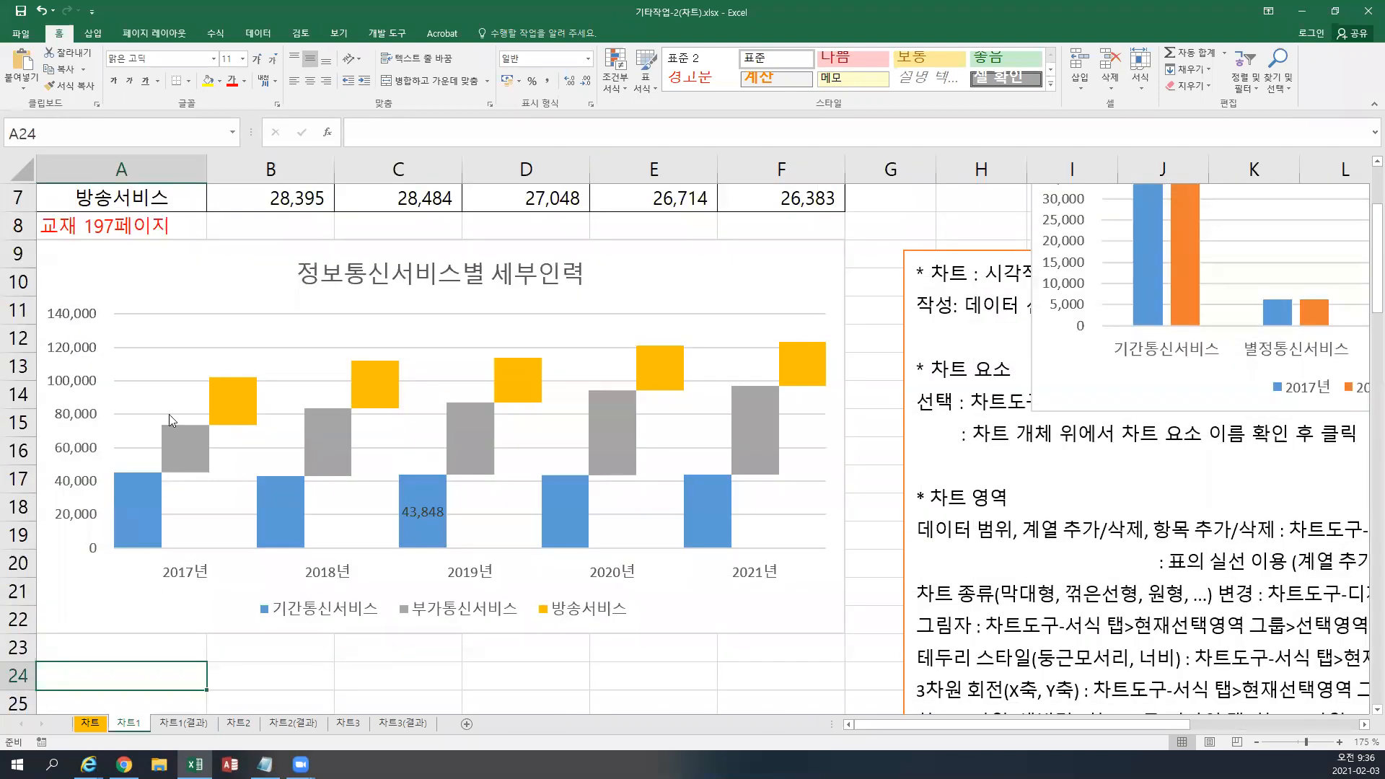
{"action": "left_click", "coordinate": [150, 226]}
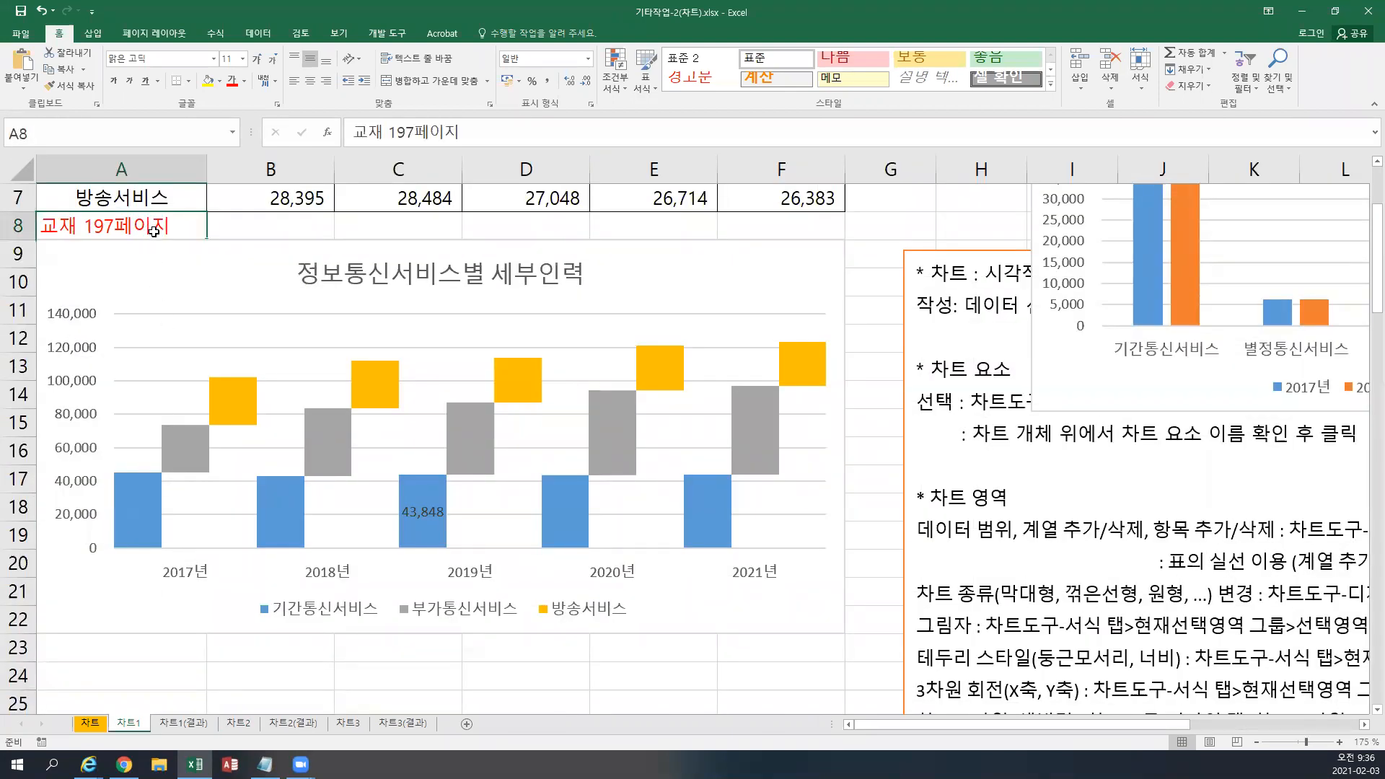
{"action": "left_click", "coordinate": [238, 724]}
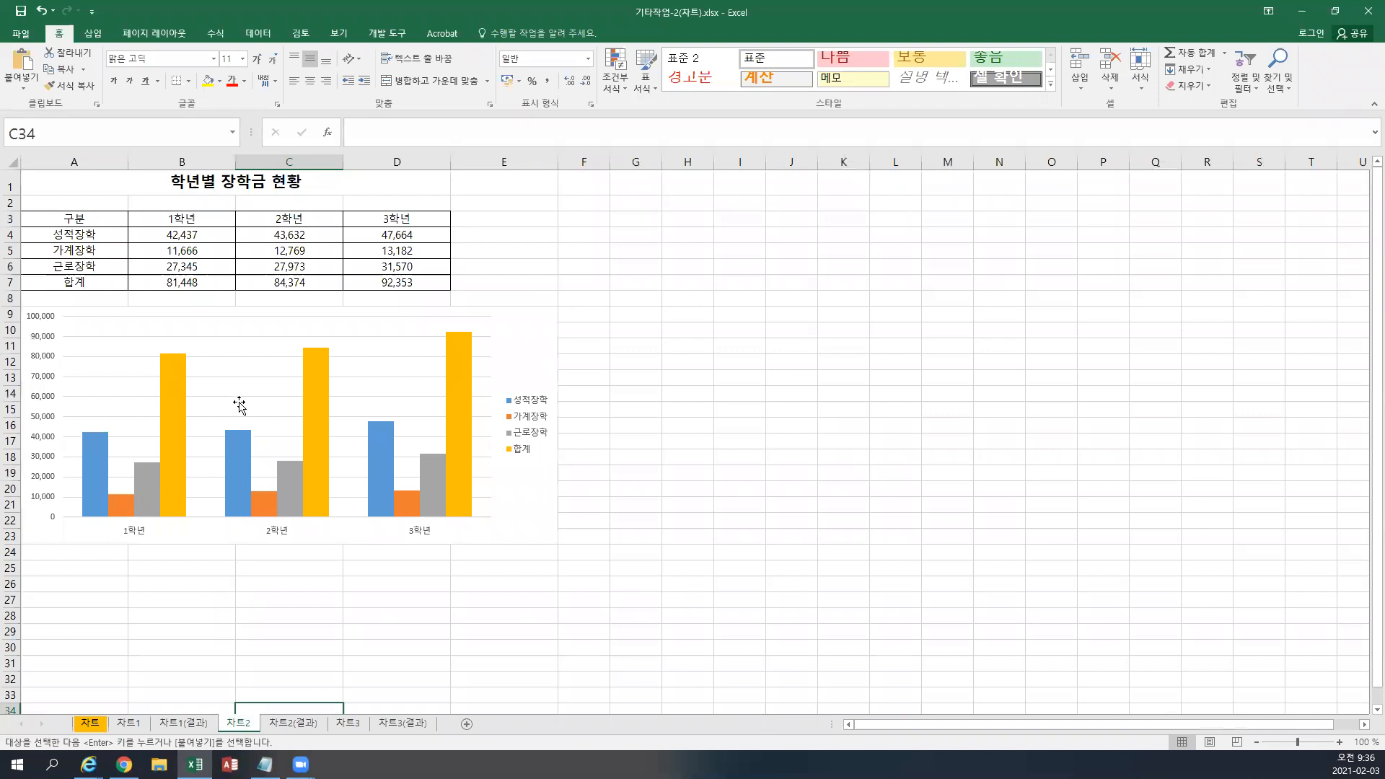
{"action": "left_click", "coordinate": [85, 296]}
{"action": "type", "text": "교재 197페이지"}
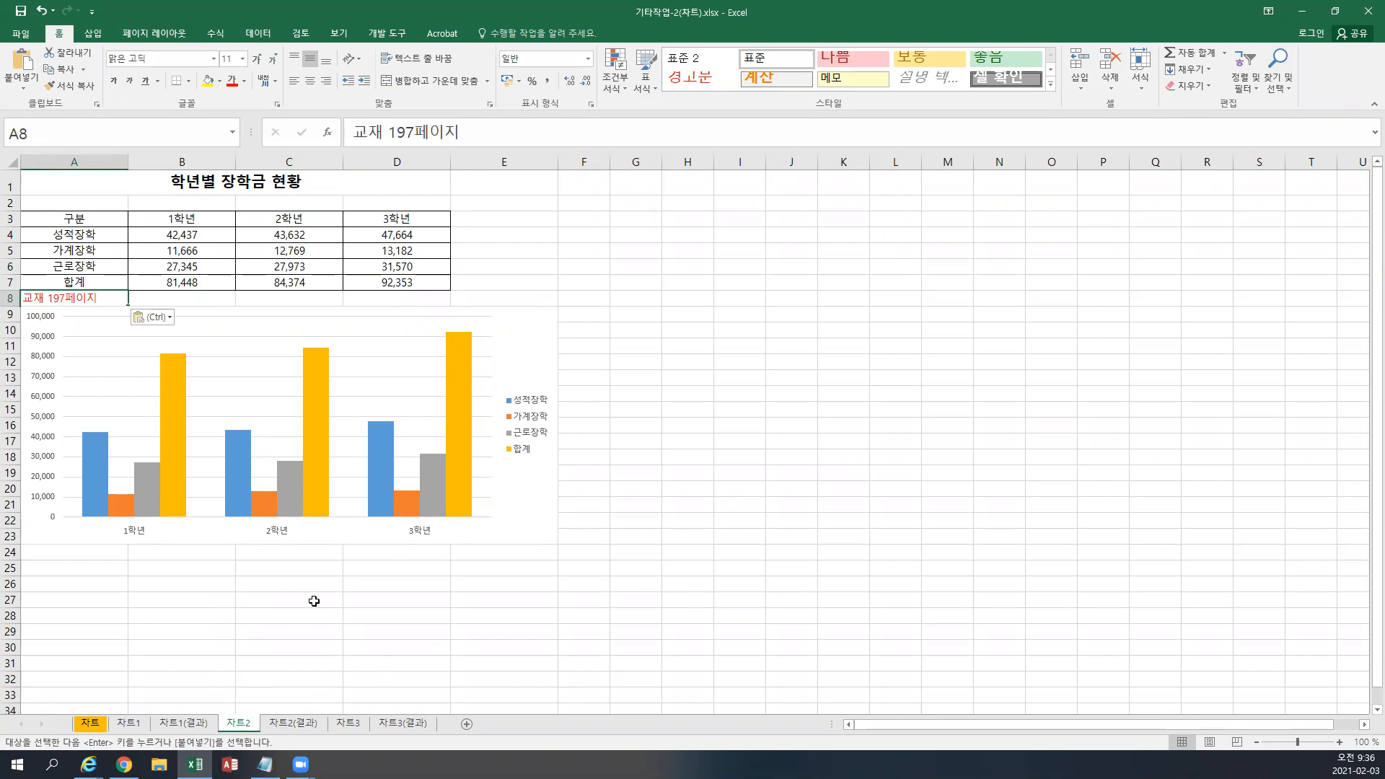
Change the page number in the red note in cell A8 of the 차트2 sheet so it reads 교재 200페이지.
{"action": "double_click", "coordinate": [65, 298]}
{"action": "key", "text": "BackSpace"}
{"action": "key", "text": "BackSpace"}
{"action": "key", "text": "BackSpace"}
{"action": "type", "text": "200"}
{"action": "key", "text": "Return"}
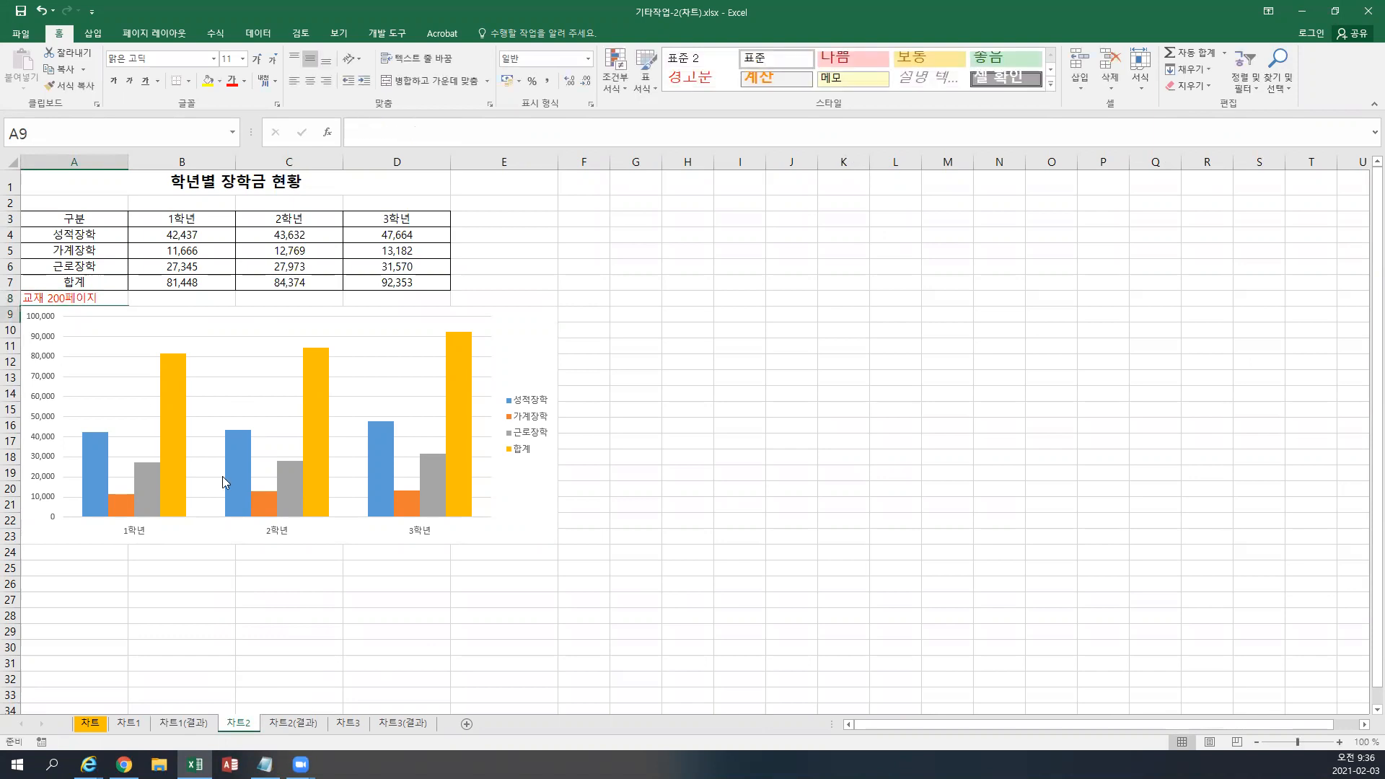
Select the chart on the 차트2 sheet and examine the design and format commands available for it.
{"action": "scroll", "coordinate": [379, 516], "scroll_direction": "up", "scroll_amount": 3}
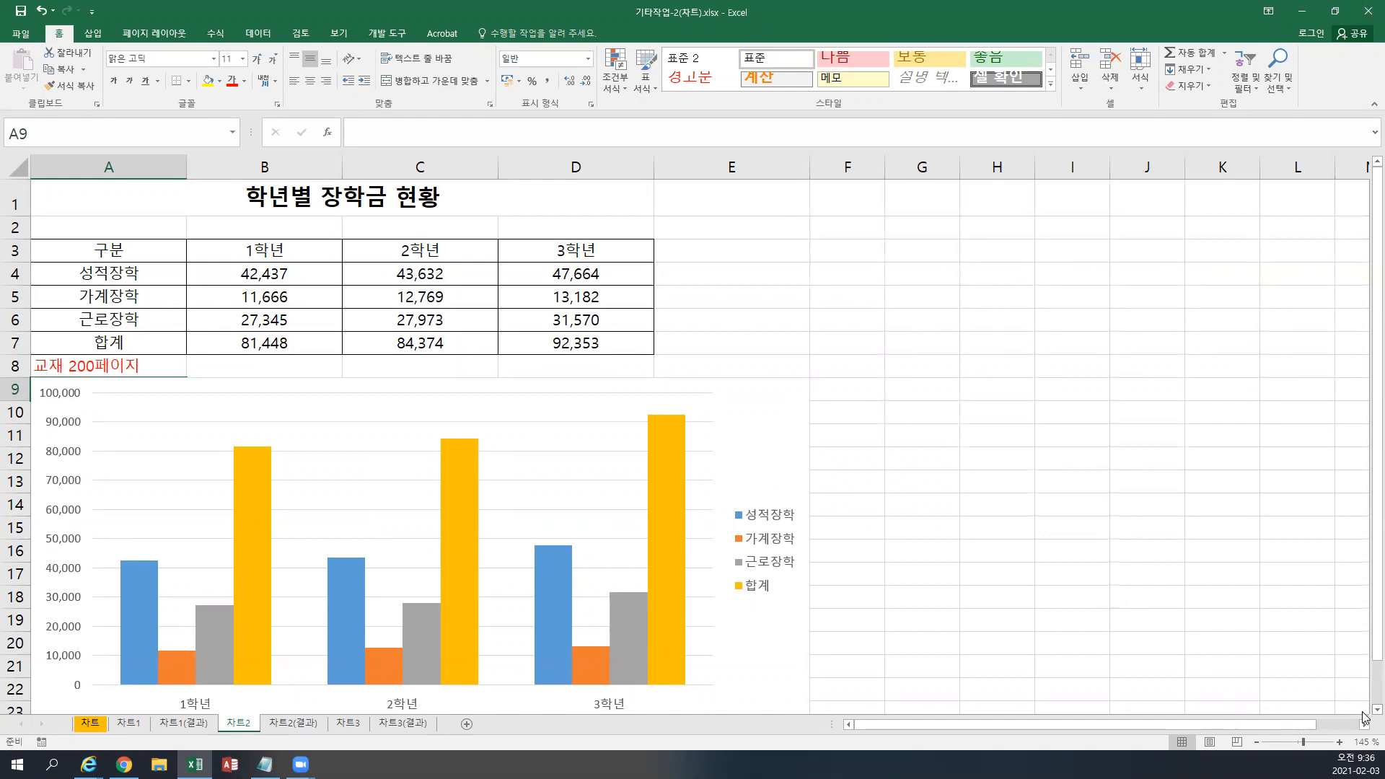
{"action": "scroll", "coordinate": [1365, 719], "scroll_direction": "down", "scroll_amount": 2}
{"action": "scroll", "coordinate": [1366, 719], "scroll_direction": "down", "scroll_amount": 1}
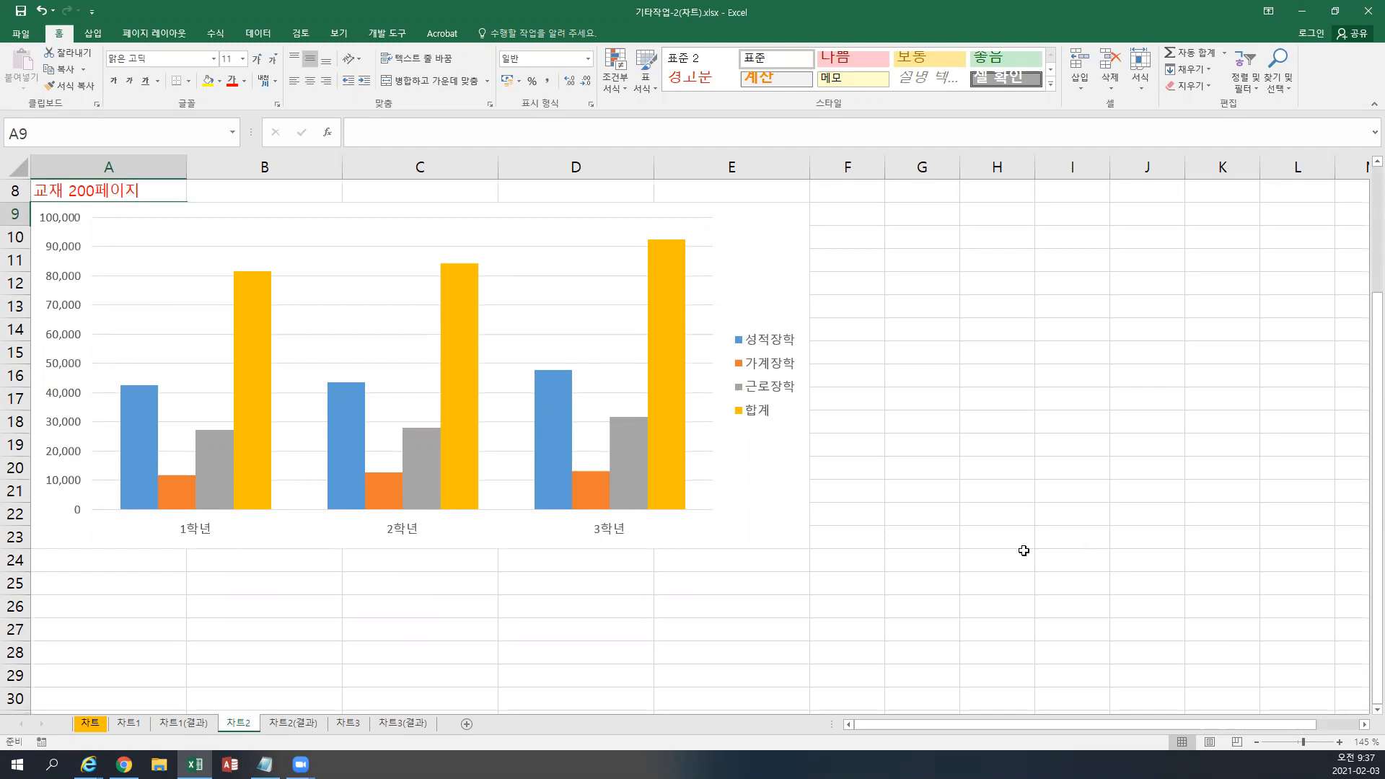
{"action": "left_click", "coordinate": [745, 262]}
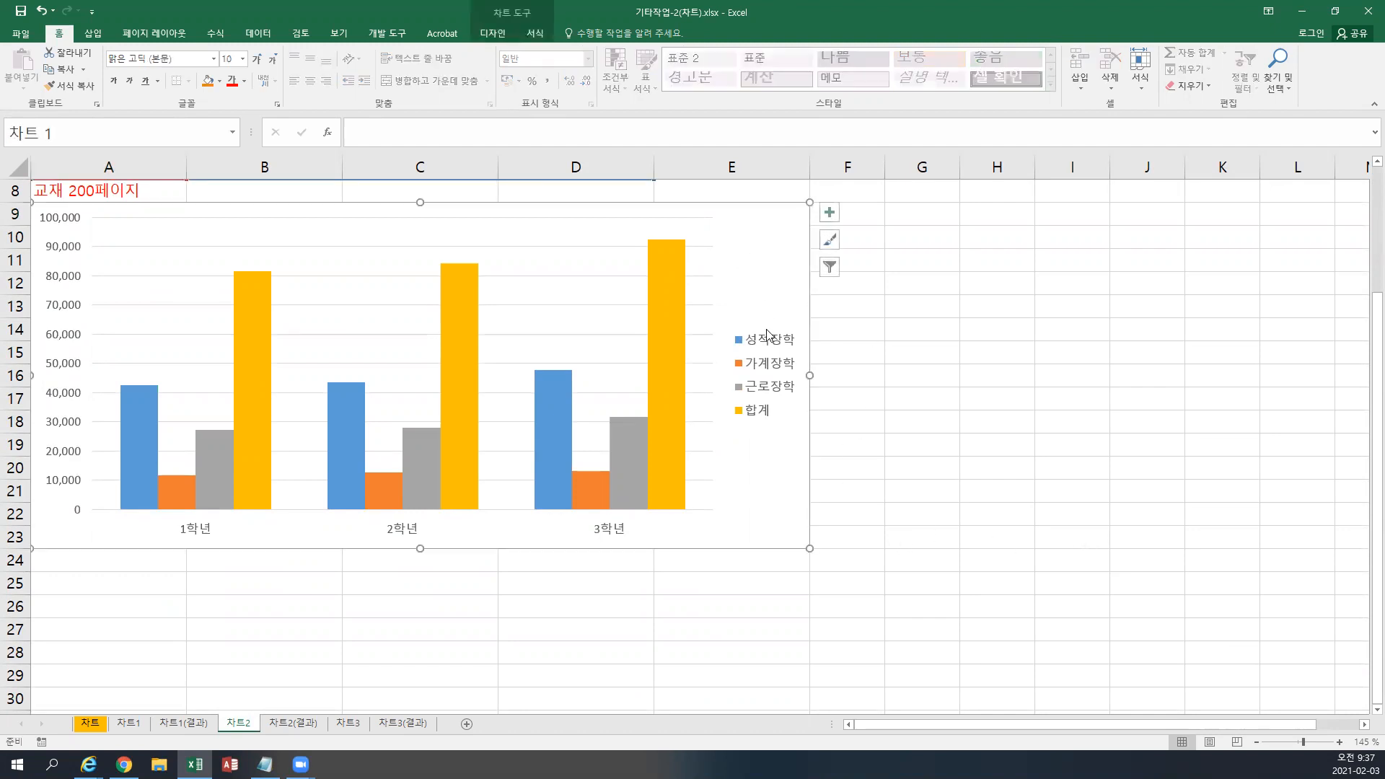
{"action": "left_click", "coordinate": [824, 335]}
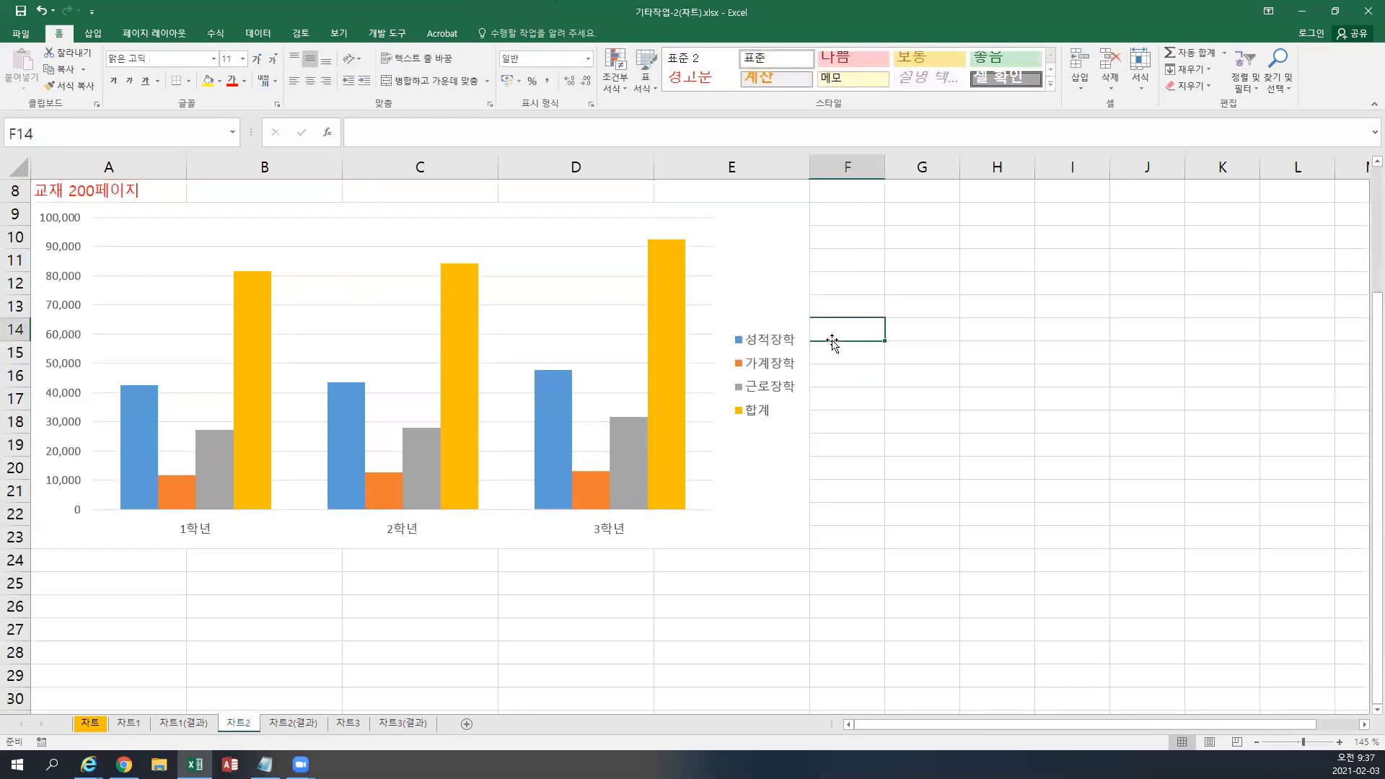
{"action": "left_click", "coordinate": [788, 275]}
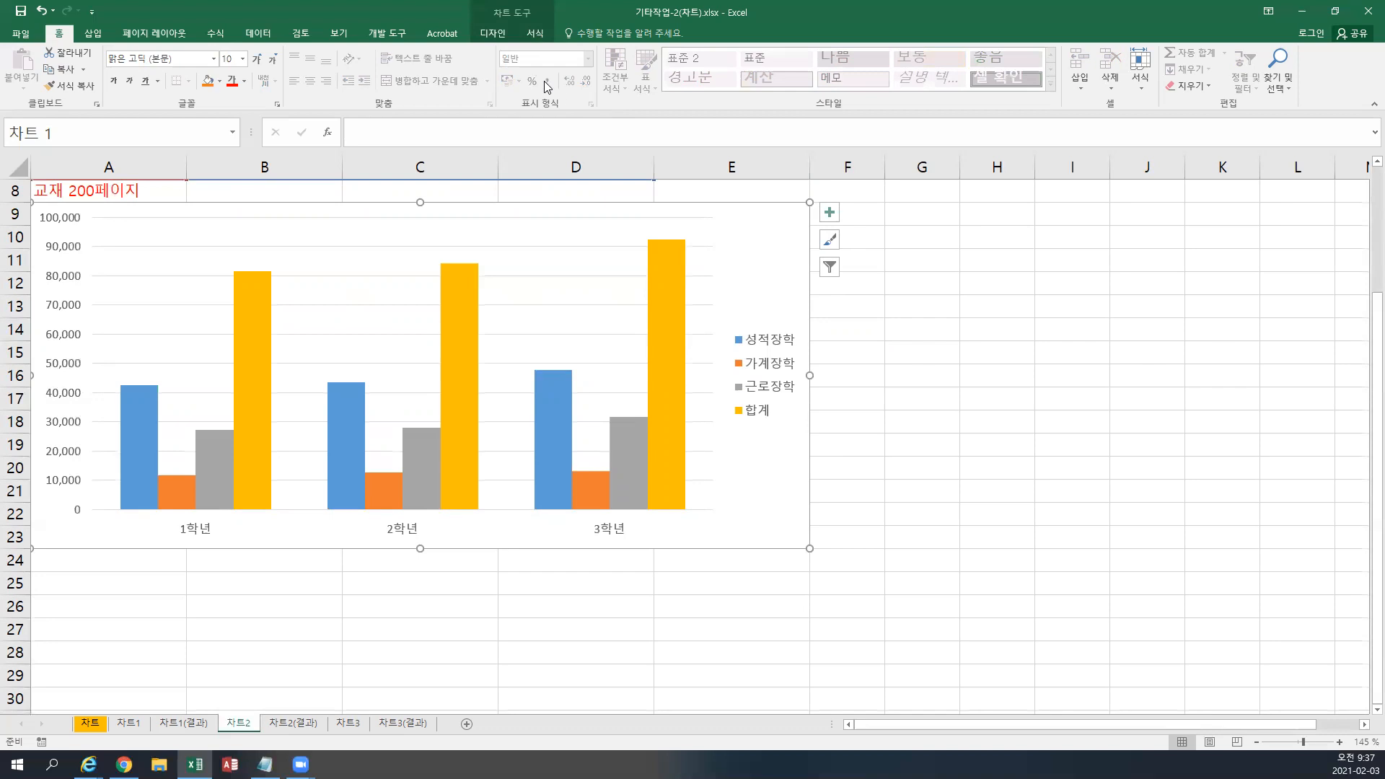
{"action": "left_click", "coordinate": [493, 34]}
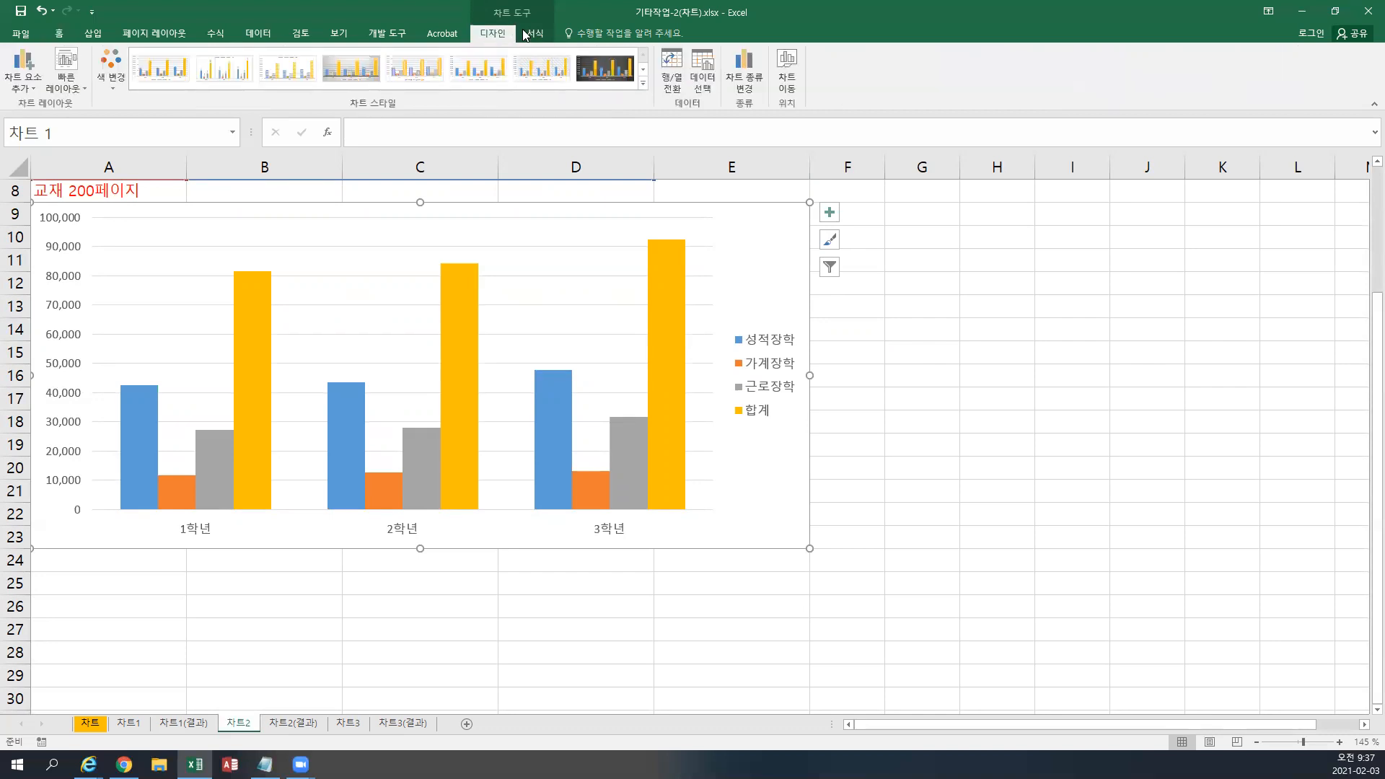
{"action": "left_click", "coordinate": [533, 35]}
{"action": "left_click", "coordinate": [499, 36]}
{"action": "left_click", "coordinate": [535, 36]}
{"action": "left_click", "coordinate": [499, 38]}
{"action": "left_click", "coordinate": [534, 34]}
{"action": "left_click", "coordinate": [498, 36]}
{"action": "left_click", "coordinate": [534, 35]}
{"action": "left_click", "coordinate": [501, 36]}
On the 차트1 sheet, compare the contextual tools of the blue rounded rectangle and the neighbouring chart, and return to the 차트2 sheet.
{"action": "left_click", "coordinate": [134, 724]}
{"action": "scroll", "coordinate": [541, 595], "scroll_direction": "up", "scroll_amount": 2}
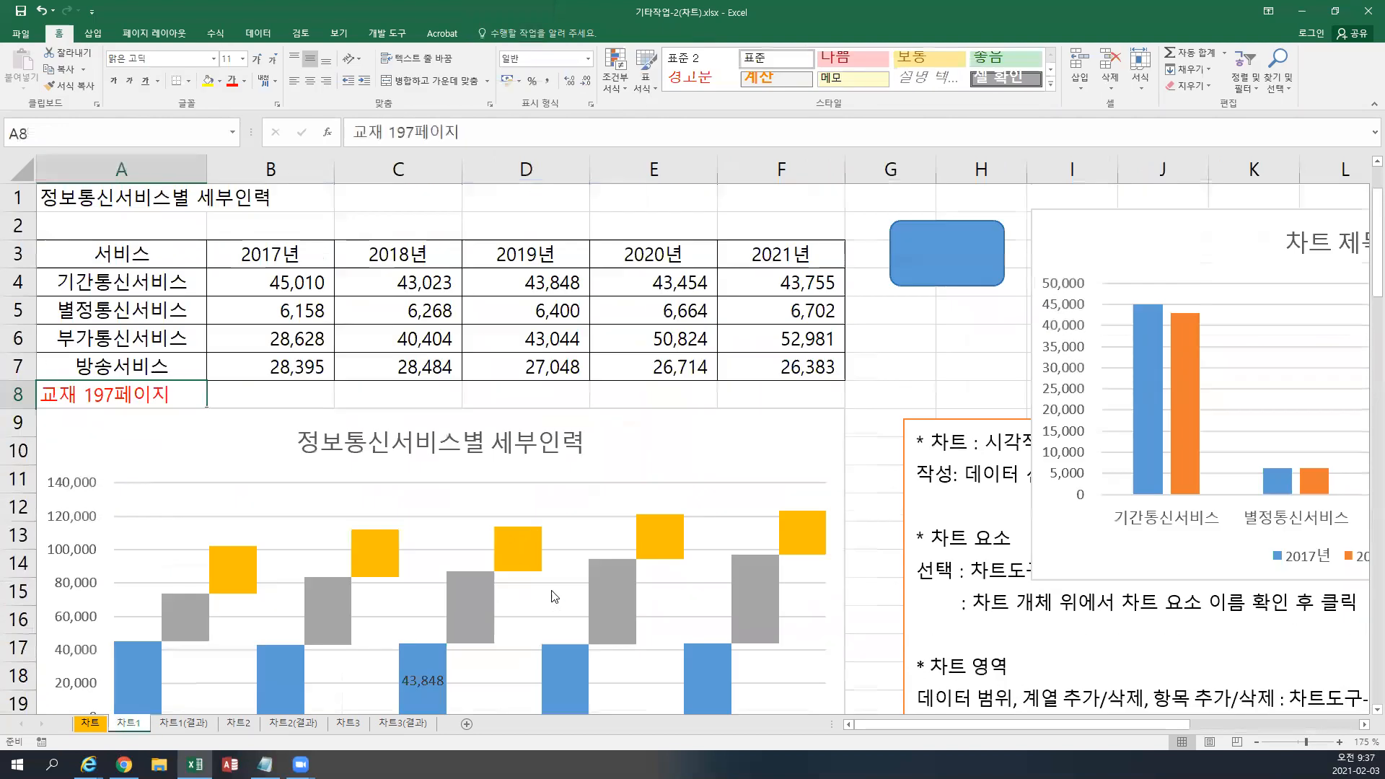
{"action": "left_click", "coordinate": [945, 253]}
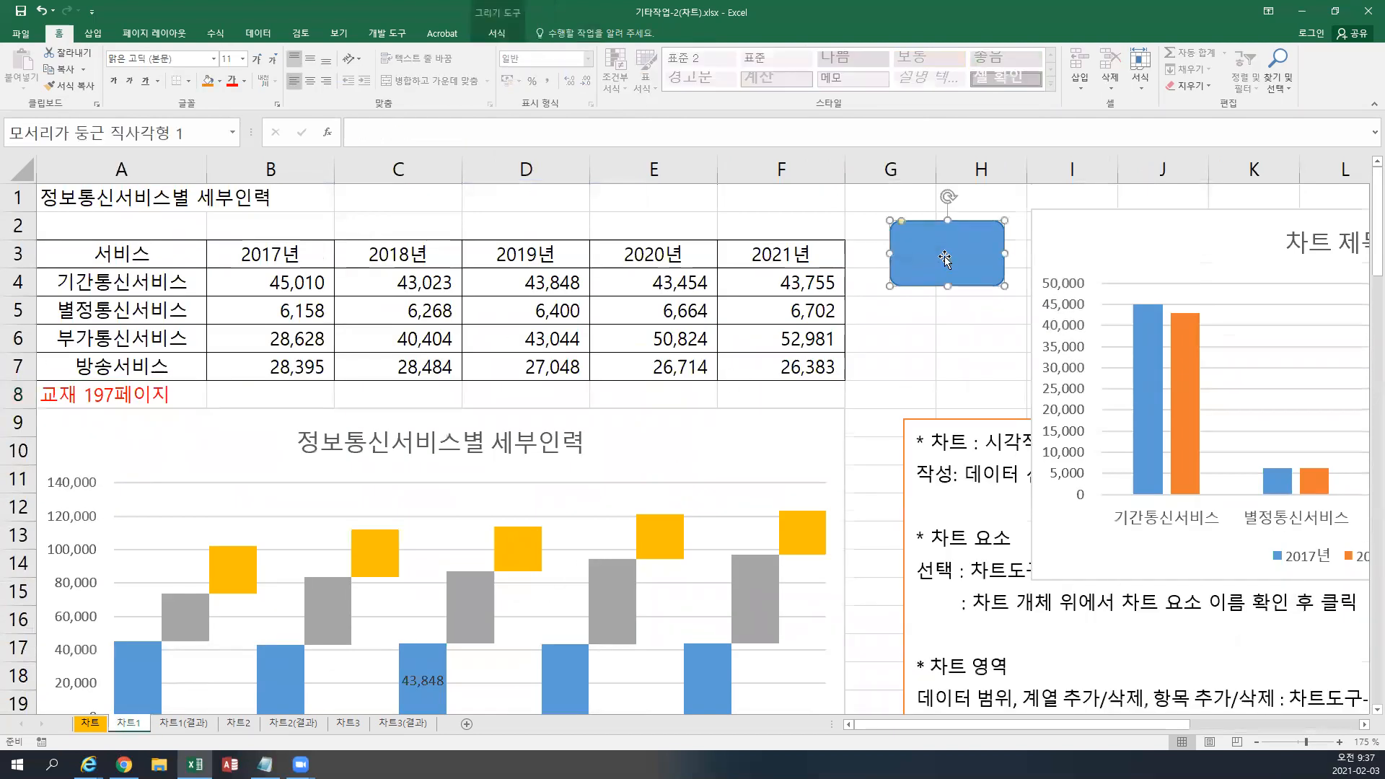
{"action": "left_click", "coordinate": [1035, 245]}
{"action": "left_click", "coordinate": [951, 241]}
{"action": "left_click", "coordinate": [1039, 237]}
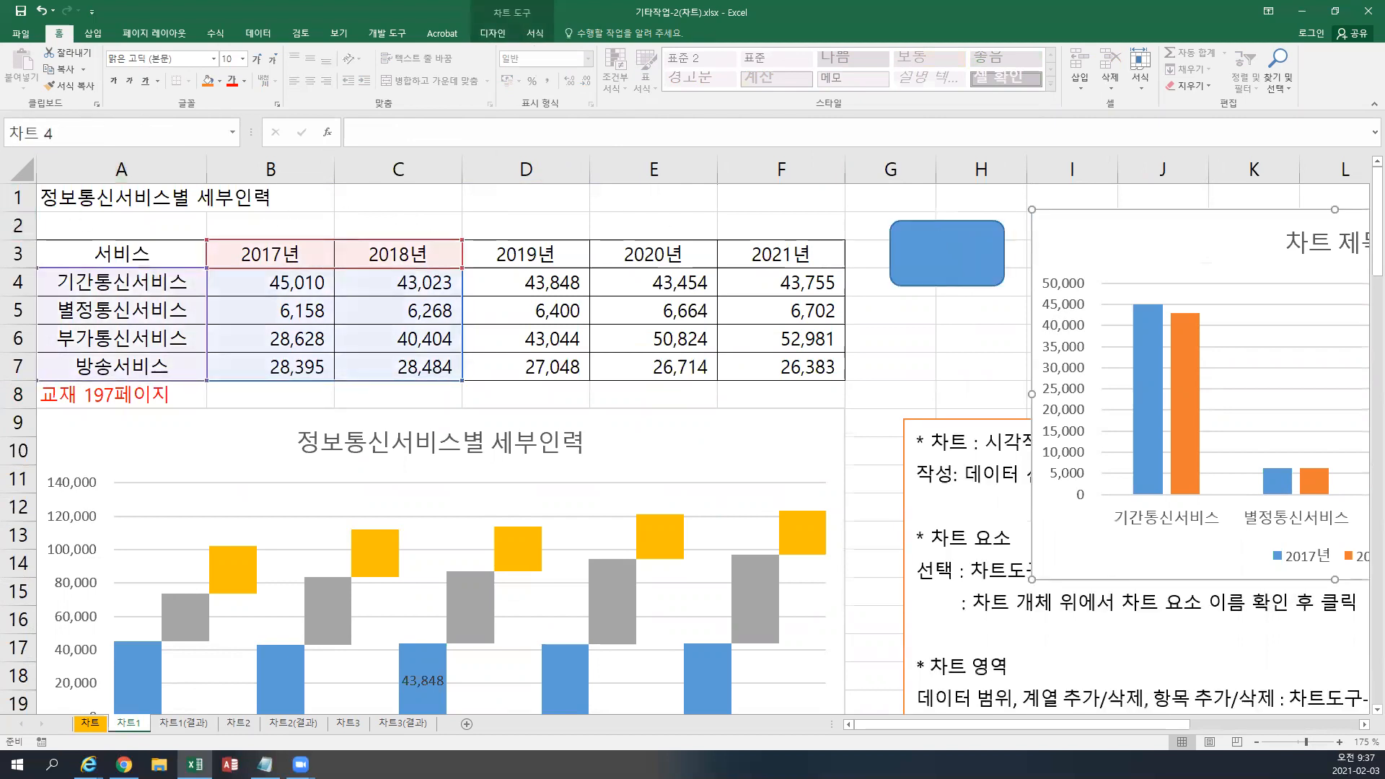
{"action": "left_click", "coordinate": [973, 264]}
{"action": "left_click_drag", "start_coordinate": [1118, 259], "coordinate": [1117, 256]}
{"action": "left_click", "coordinate": [923, 244]}
{"action": "left_click", "coordinate": [1033, 254]}
{"action": "left_click", "coordinate": [243, 725]}
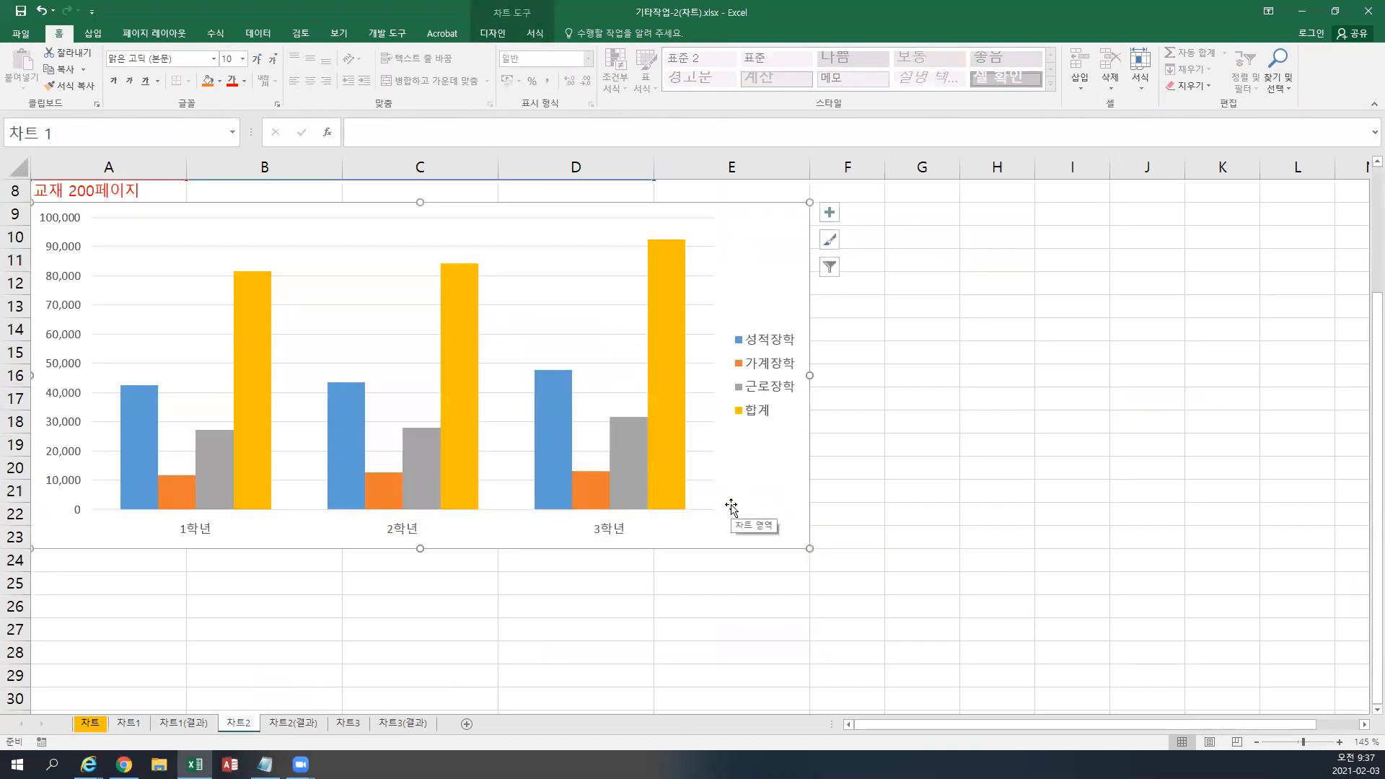
Delete the whole chart from the 차트2 sheet and undo the deletion.
{"action": "scroll", "coordinate": [732, 505], "scroll_direction": "up", "scroll_amount": 1}
{"action": "scroll", "coordinate": [730, 505], "scroll_direction": "up", "scroll_amount": 1}
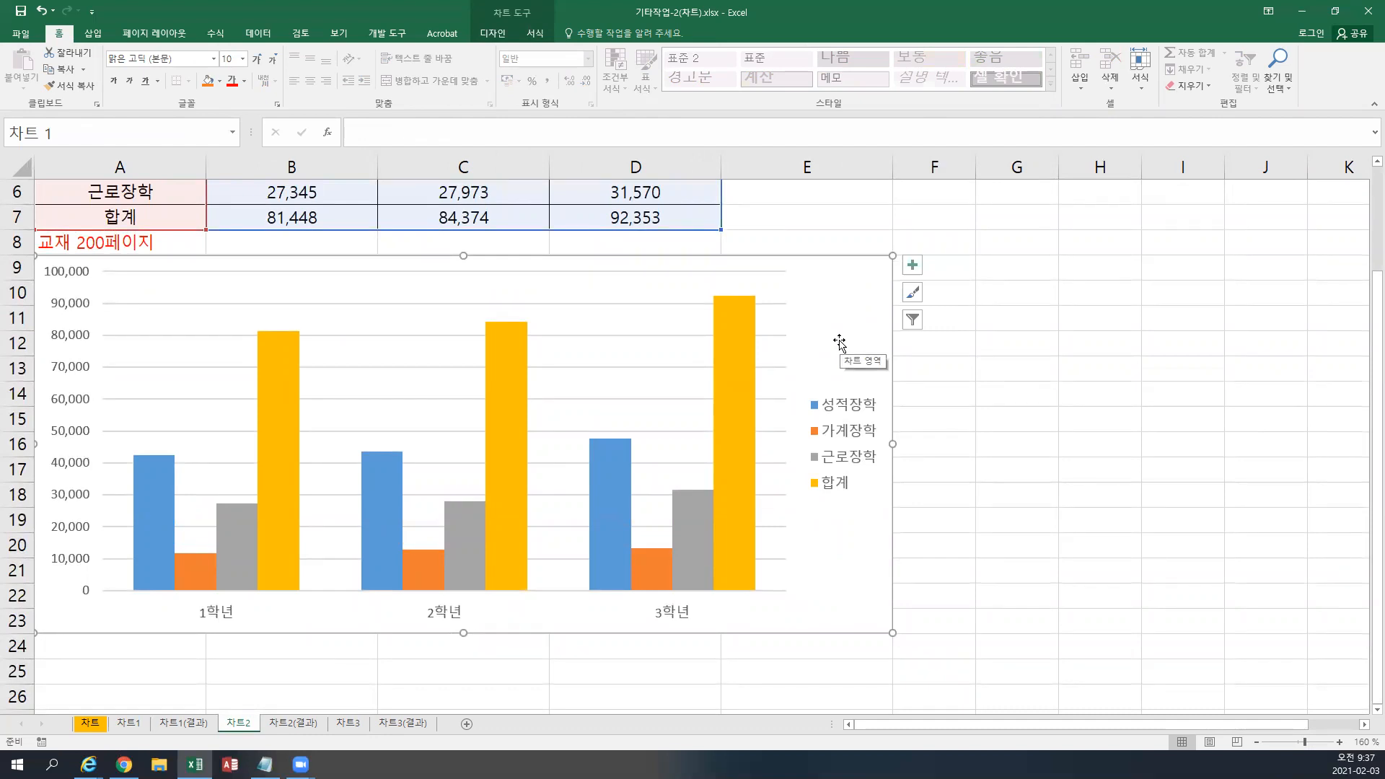
{"action": "key", "text": "Delete"}
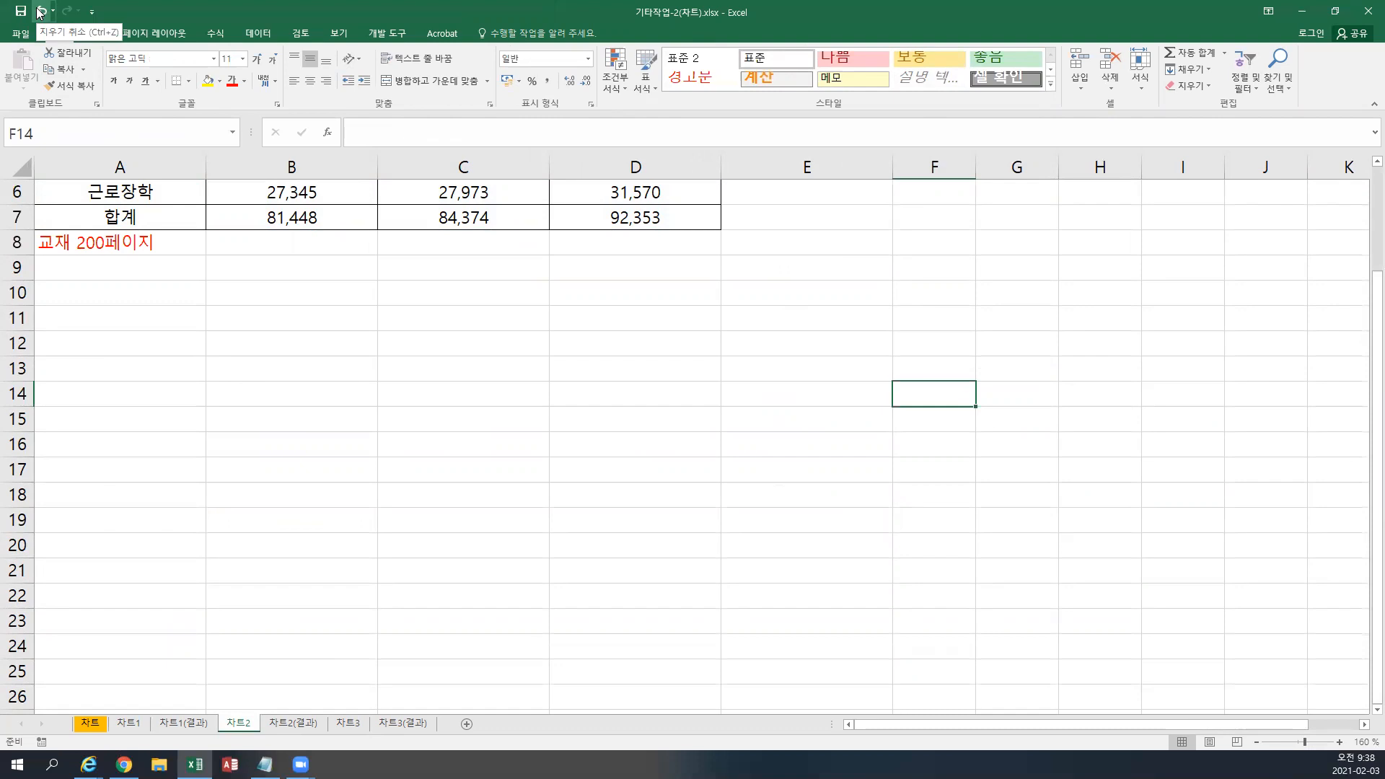
{"action": "left_click", "coordinate": [40, 11]}
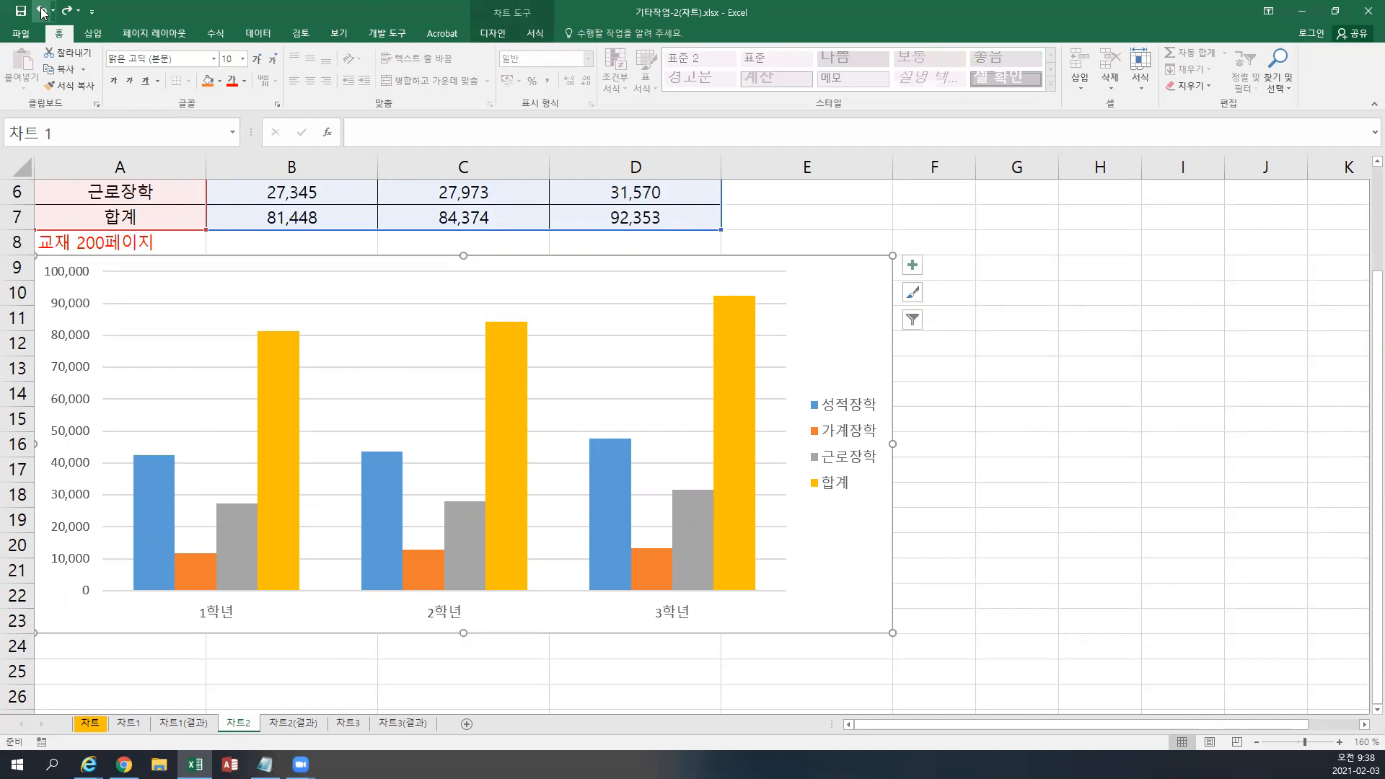
Shrink the chart's source data range to end at row 6, removing the 합계 series from the chart.
{"action": "scroll", "coordinate": [570, 371], "scroll_direction": "up", "scroll_amount": 1}
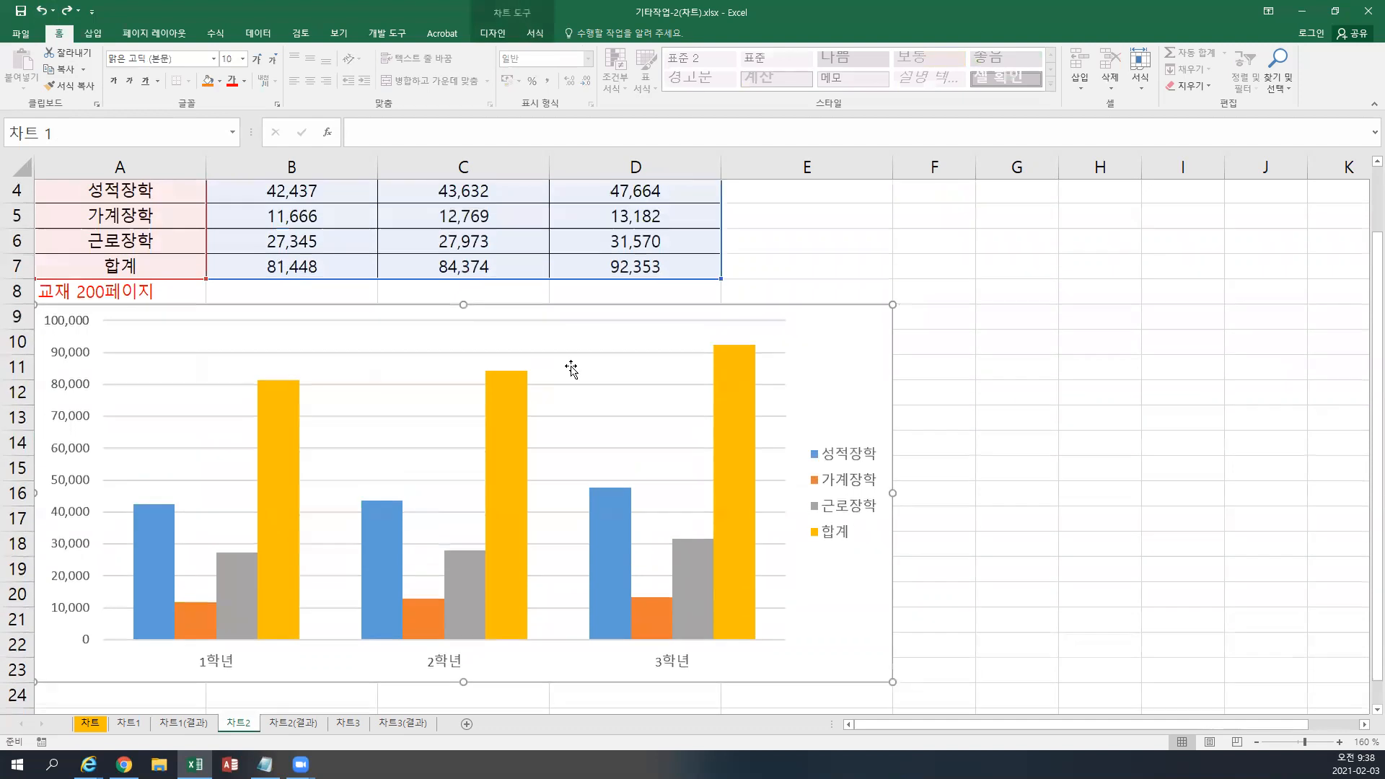
{"action": "scroll", "coordinate": [571, 369], "scroll_direction": "up", "scroll_amount": 1}
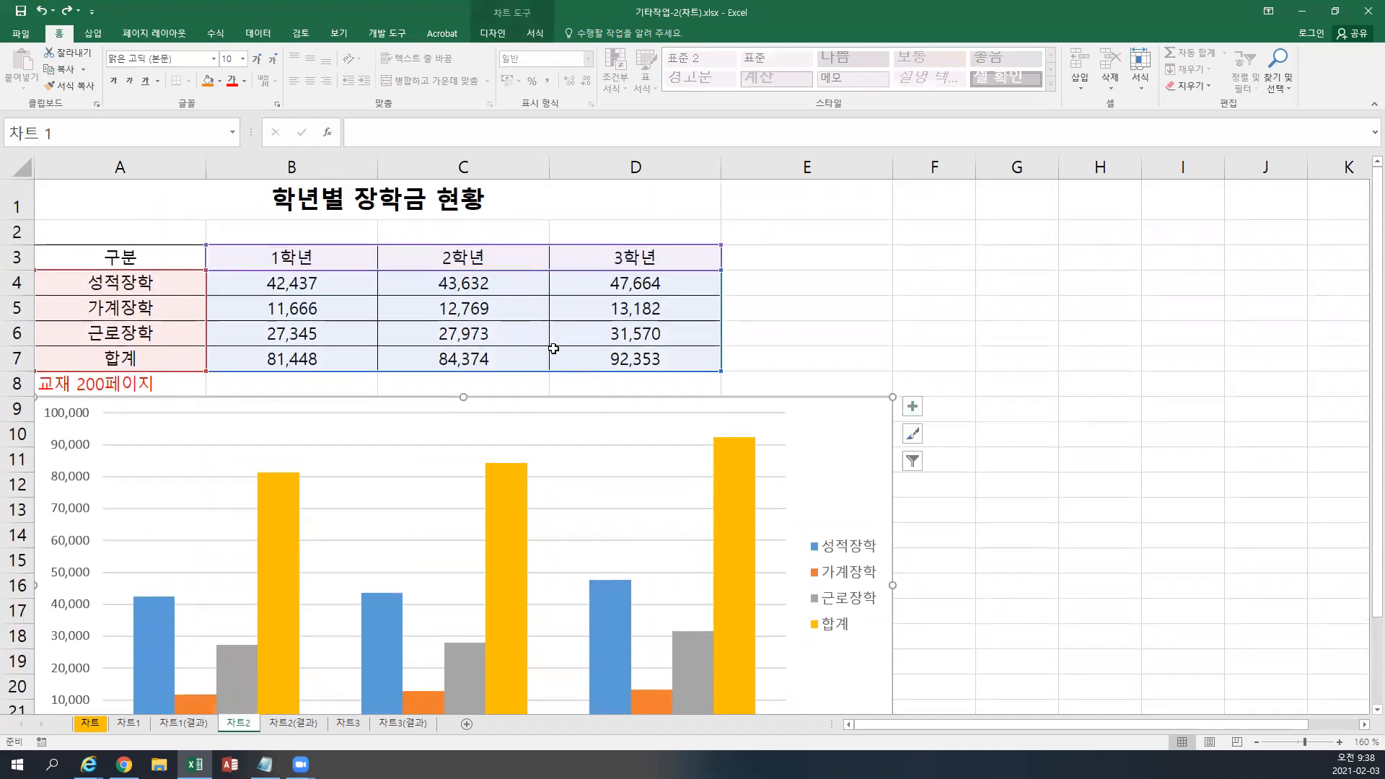
{"action": "left_click", "coordinate": [493, 33]}
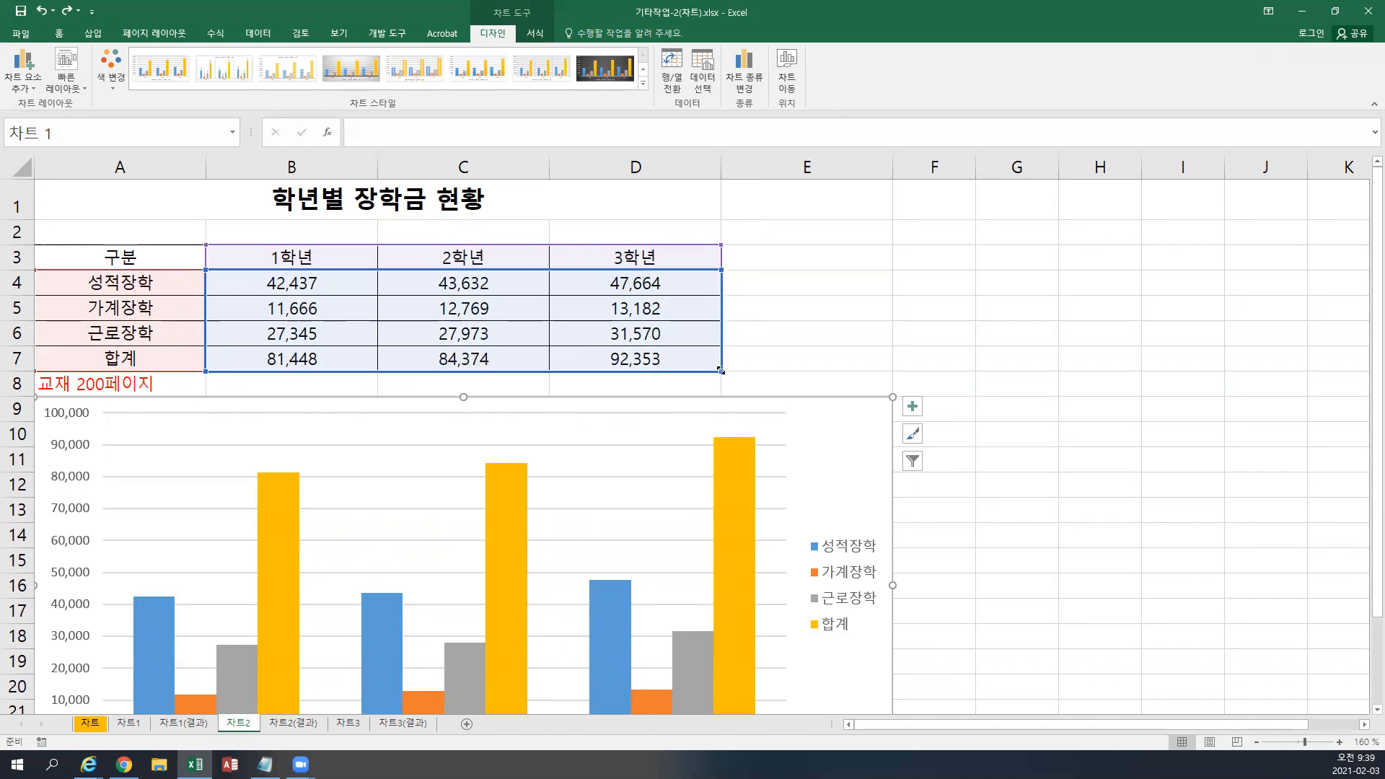
{"action": "left_click_drag", "start_coordinate": [720, 370], "coordinate": [715, 351]}
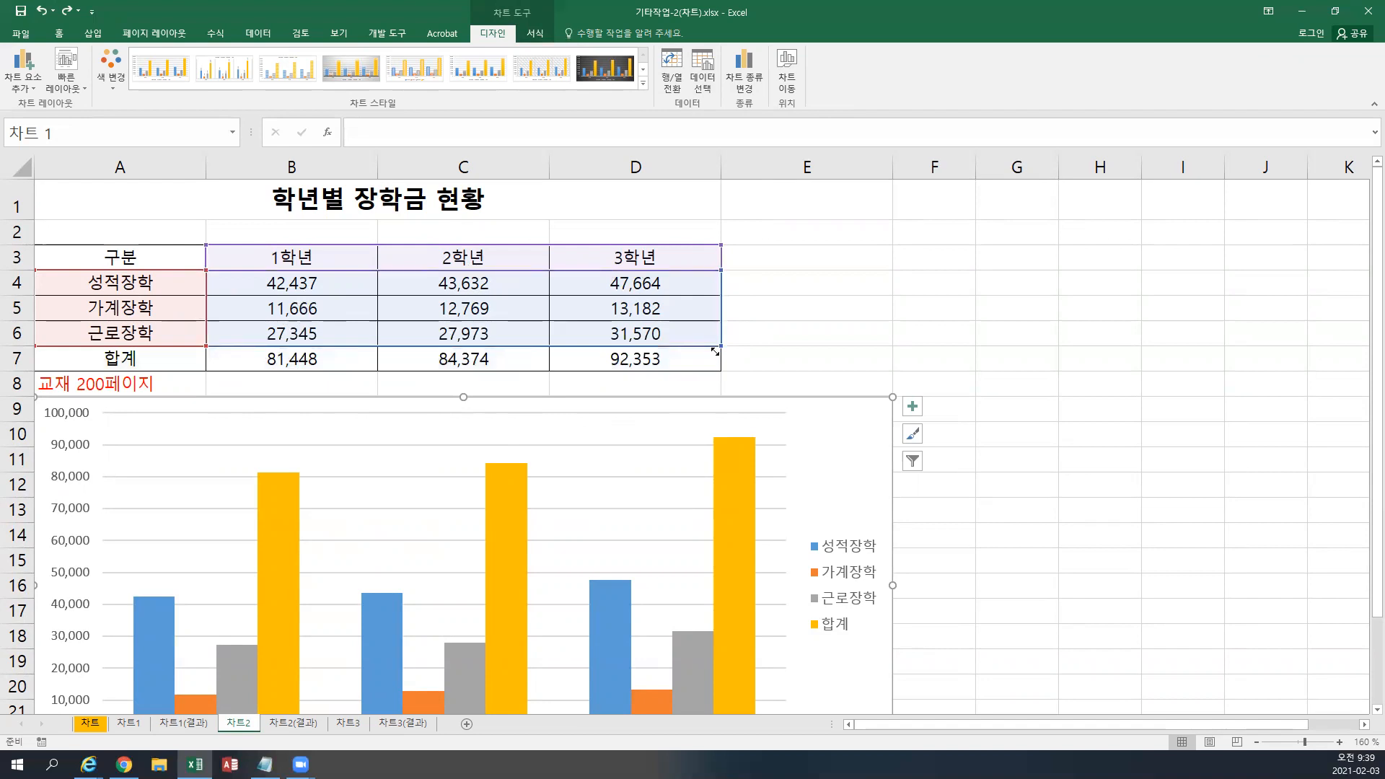
{"action": "left_click_drag", "start_coordinate": [715, 351], "coordinate": [715, 352]}
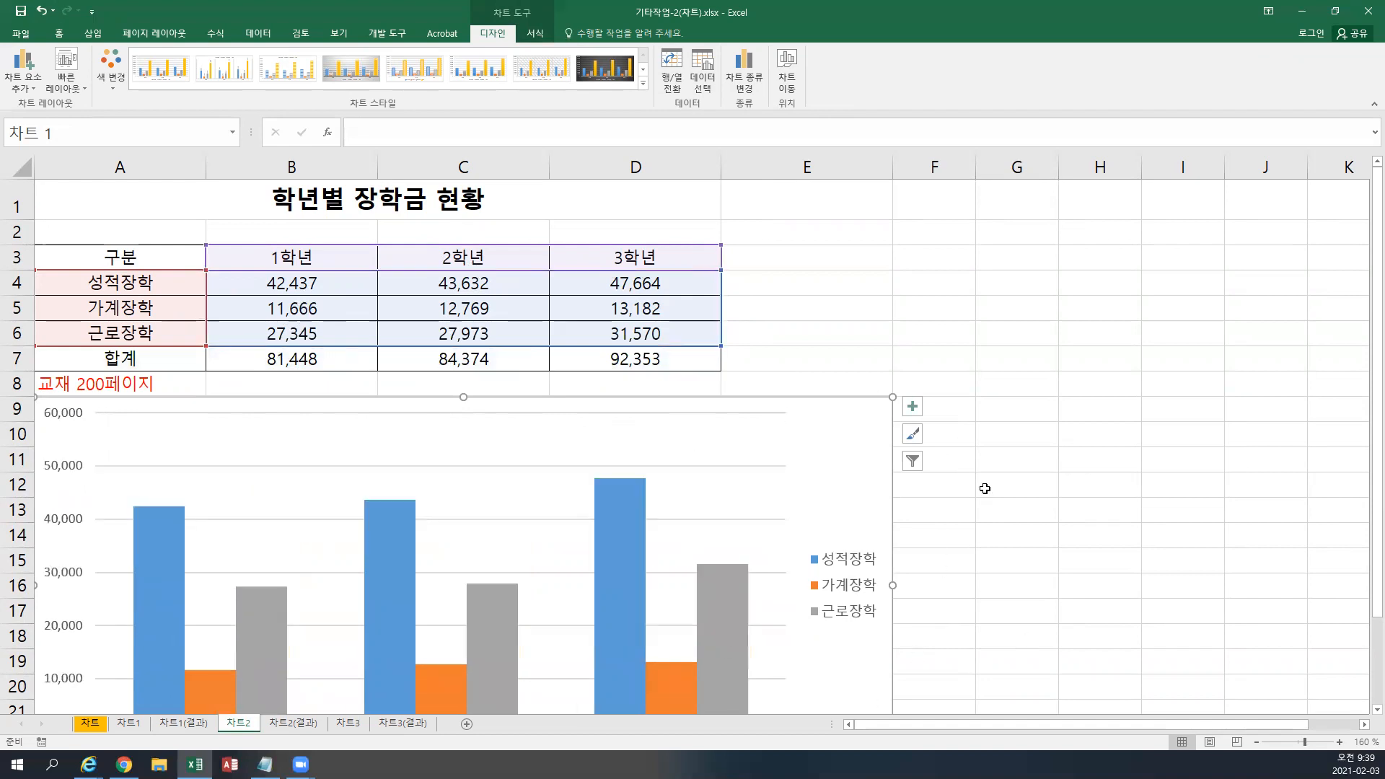
Change the chart type to stacked horizontal bar (누적 가로 막대형) with the grades as categories.
{"action": "scroll", "coordinate": [769, 508], "scroll_direction": "down", "scroll_amount": 2}
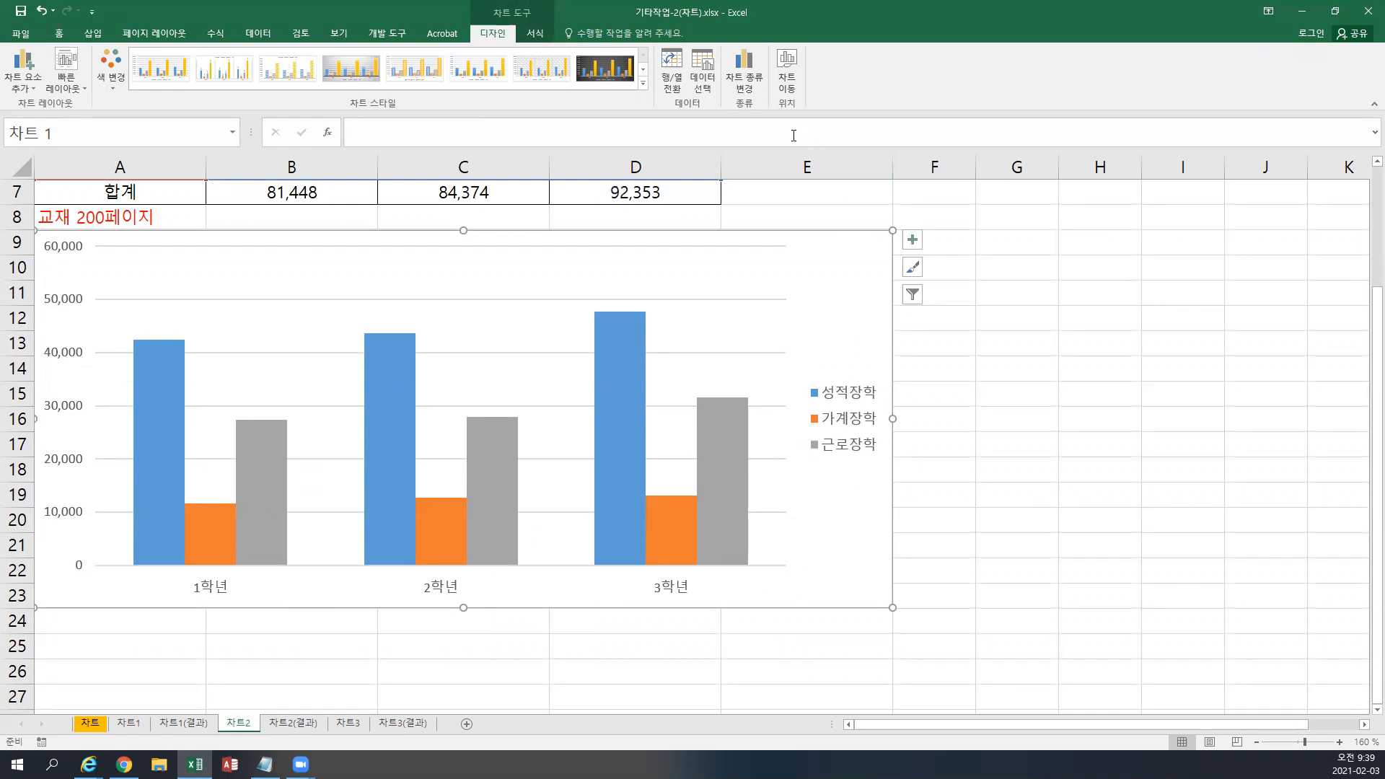
{"action": "right_click", "coordinate": [847, 272]}
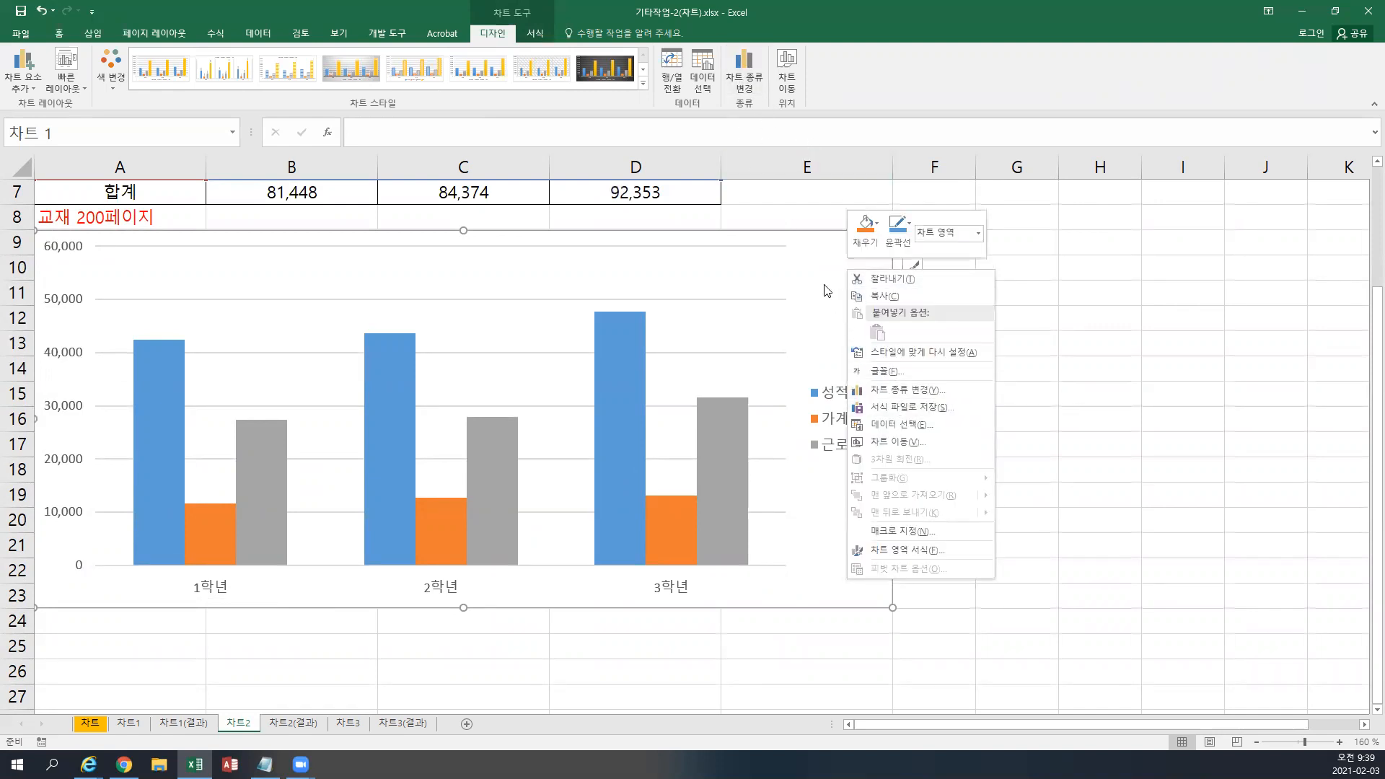
{"action": "left_click", "coordinate": [881, 390]}
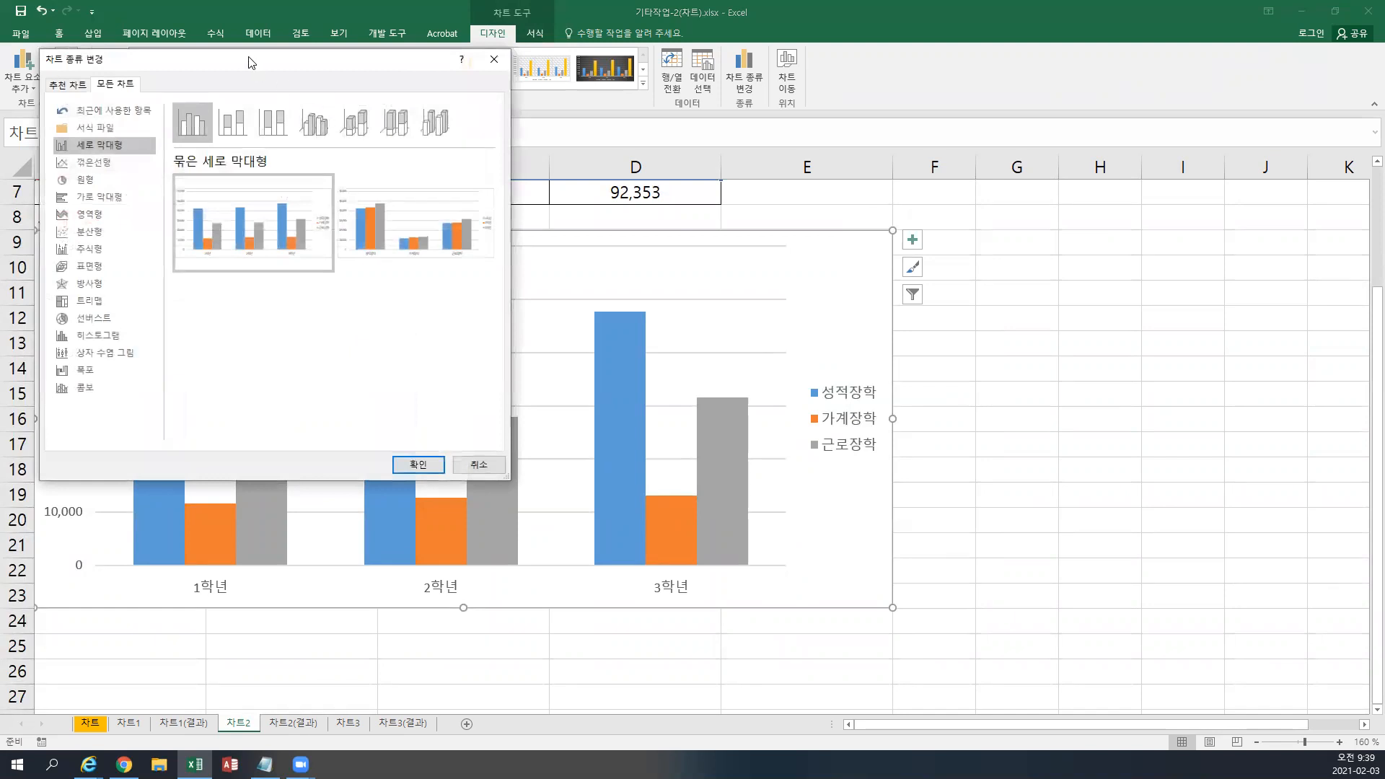
{"action": "left_click_drag", "start_coordinate": [248, 56], "coordinate": [762, 135]}
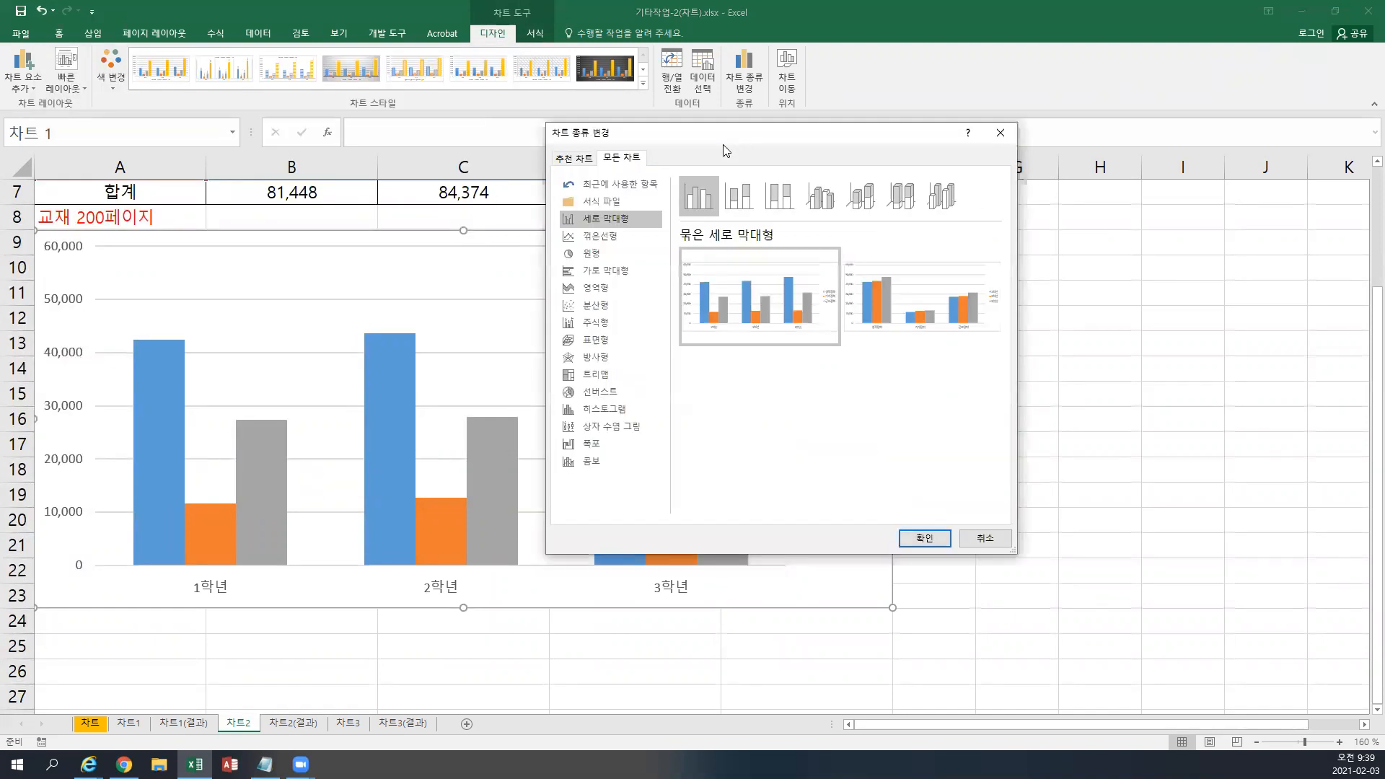
{"action": "left_click", "coordinate": [615, 279]}
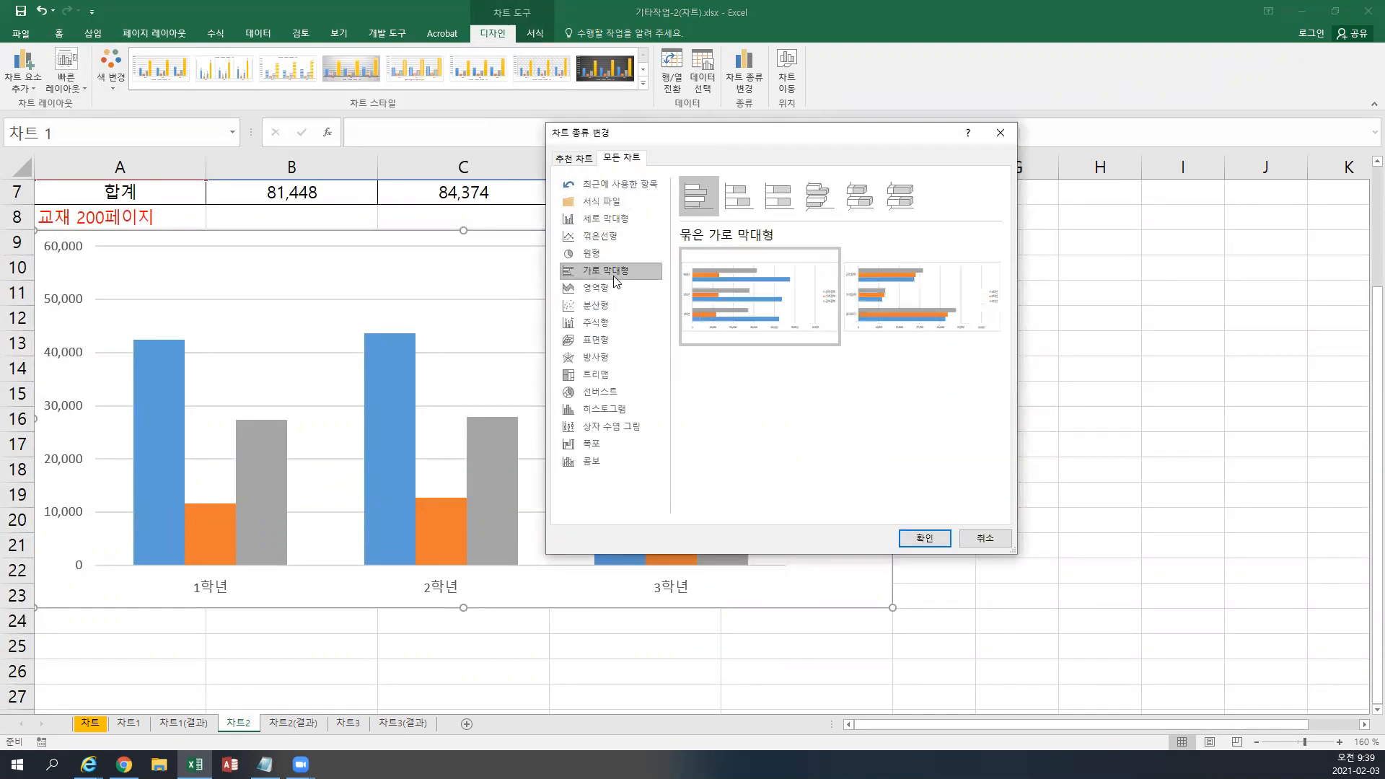
{"action": "left_click", "coordinate": [746, 194]}
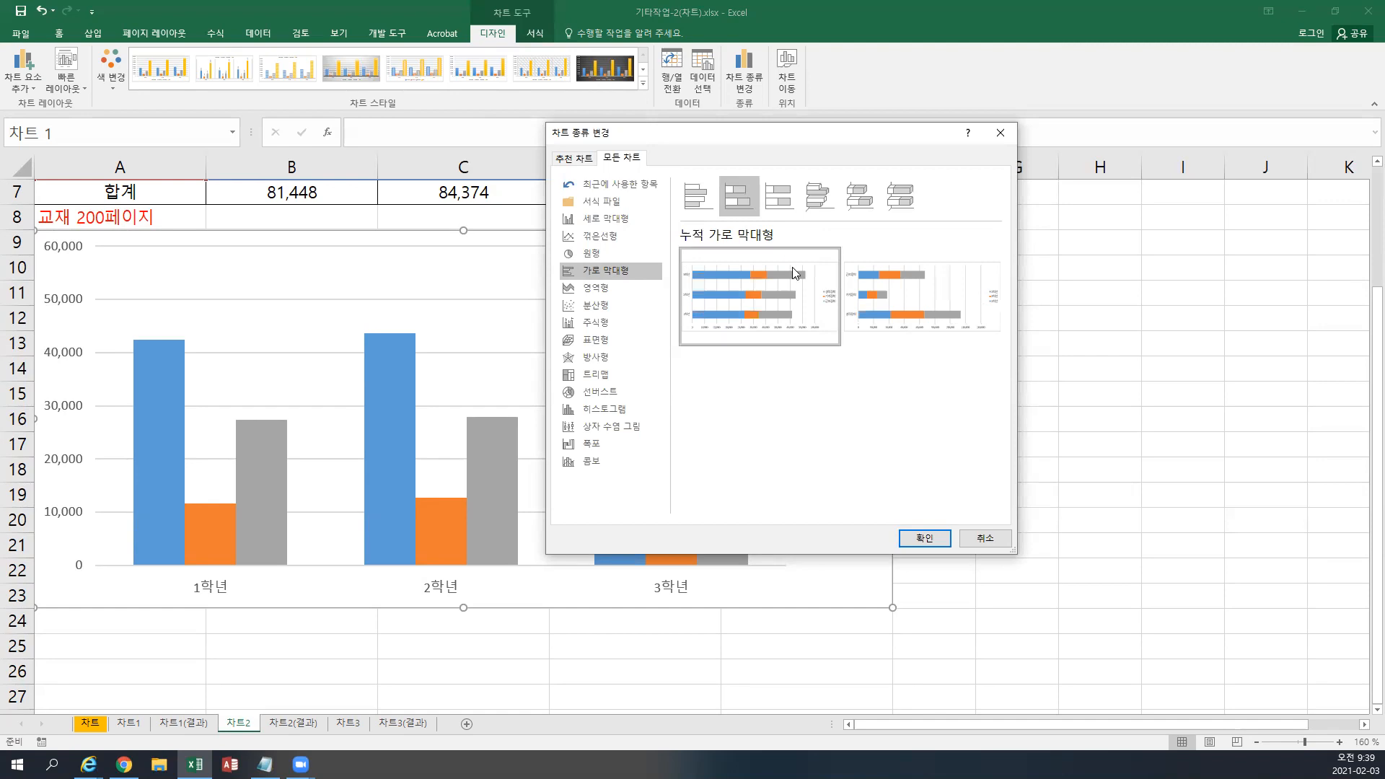
{"action": "left_click", "coordinate": [920, 543]}
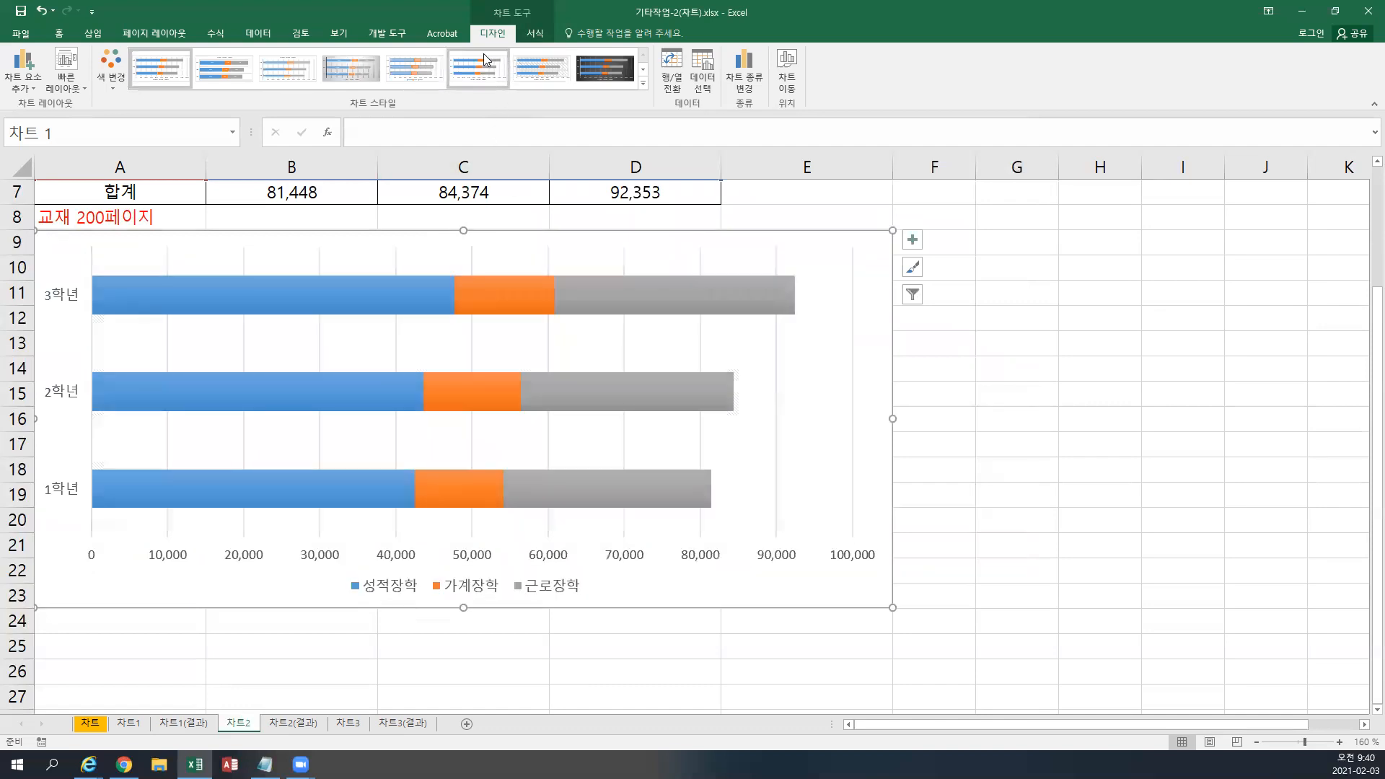
Add a chart title to the stacked bar chart with the 차트 위 placement.
{"action": "left_click", "coordinate": [32, 90]}
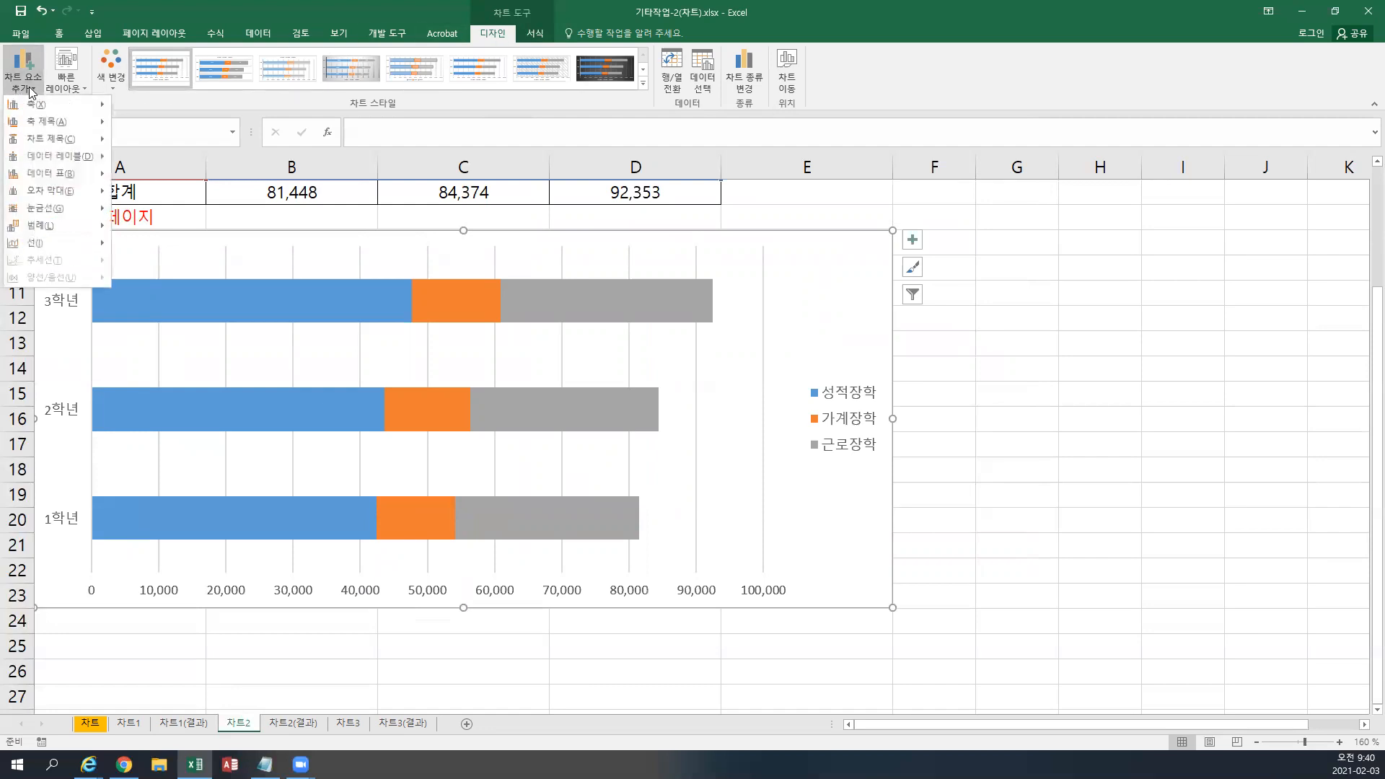
{"action": "mouse_move", "coordinate": [37, 140]}
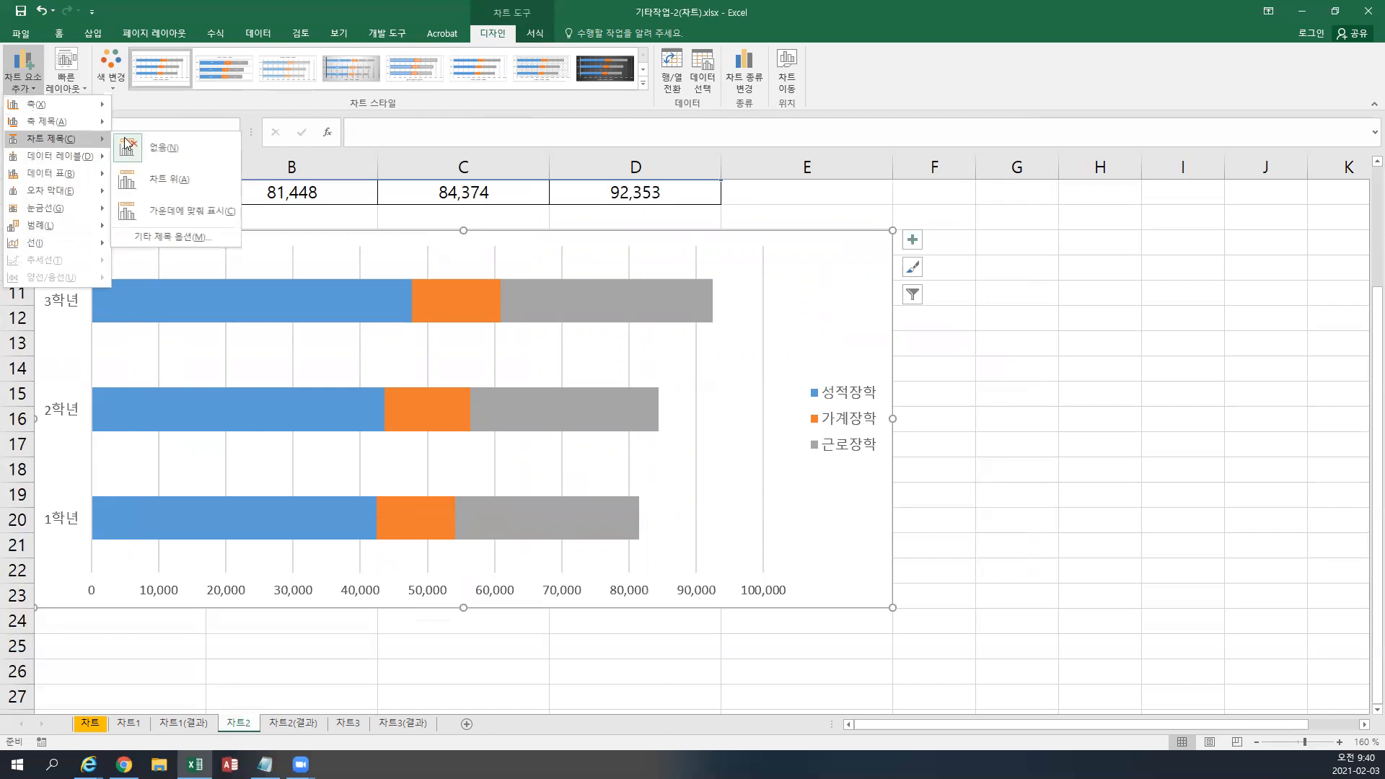
{"action": "left_click", "coordinate": [198, 183]}
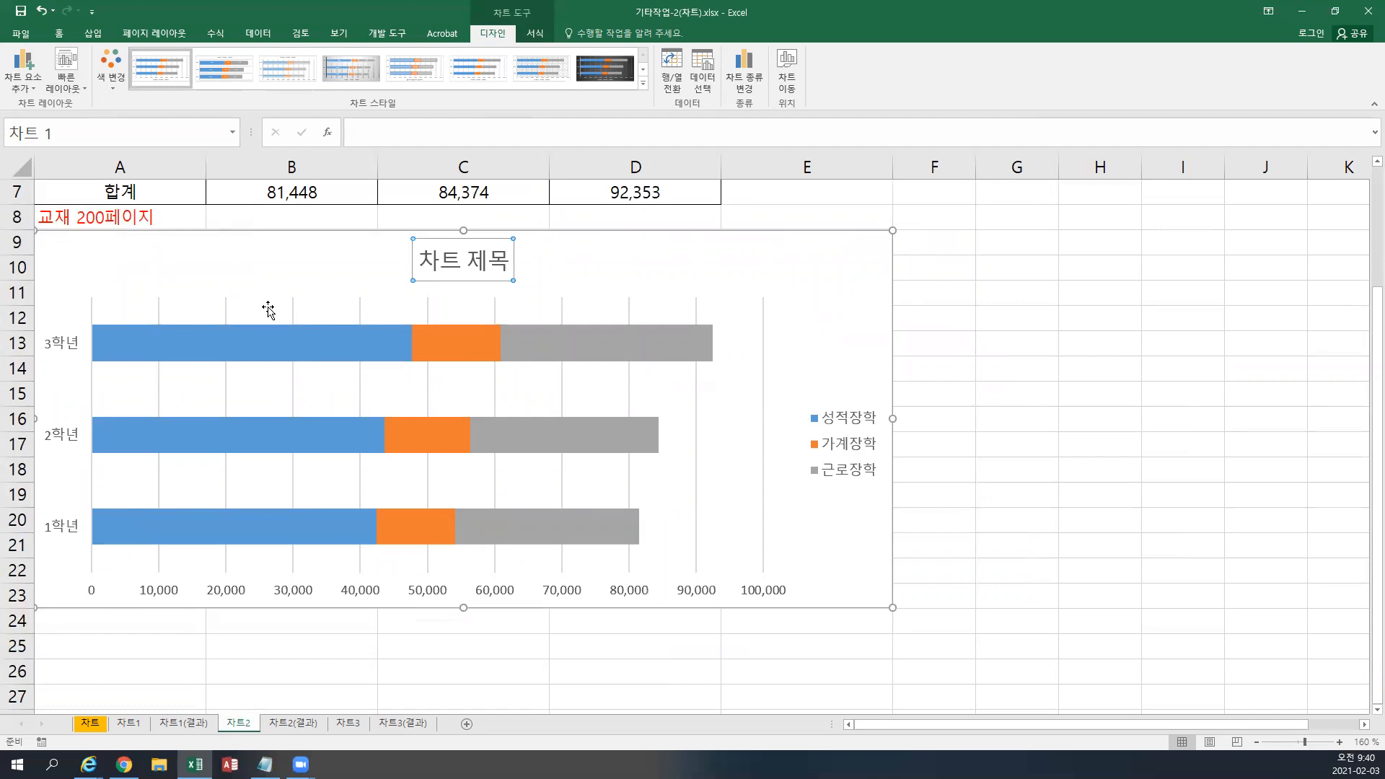
Link the chart title to cell A1 of the 차트2 sheet with the reference =차트2!$A$1.
{"action": "scroll", "coordinate": [213, 265], "scroll_direction": "up", "scroll_amount": 2}
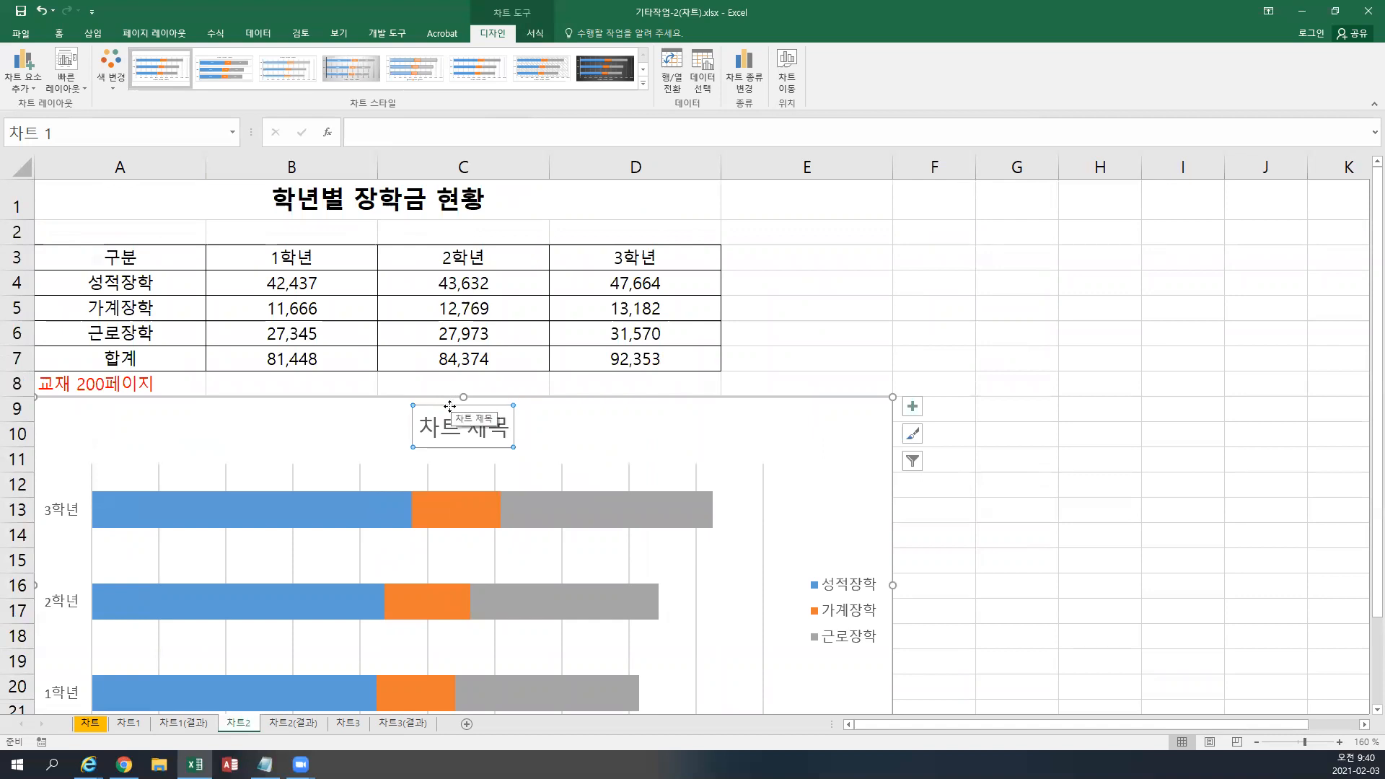
{"action": "left_click", "coordinate": [365, 129]}
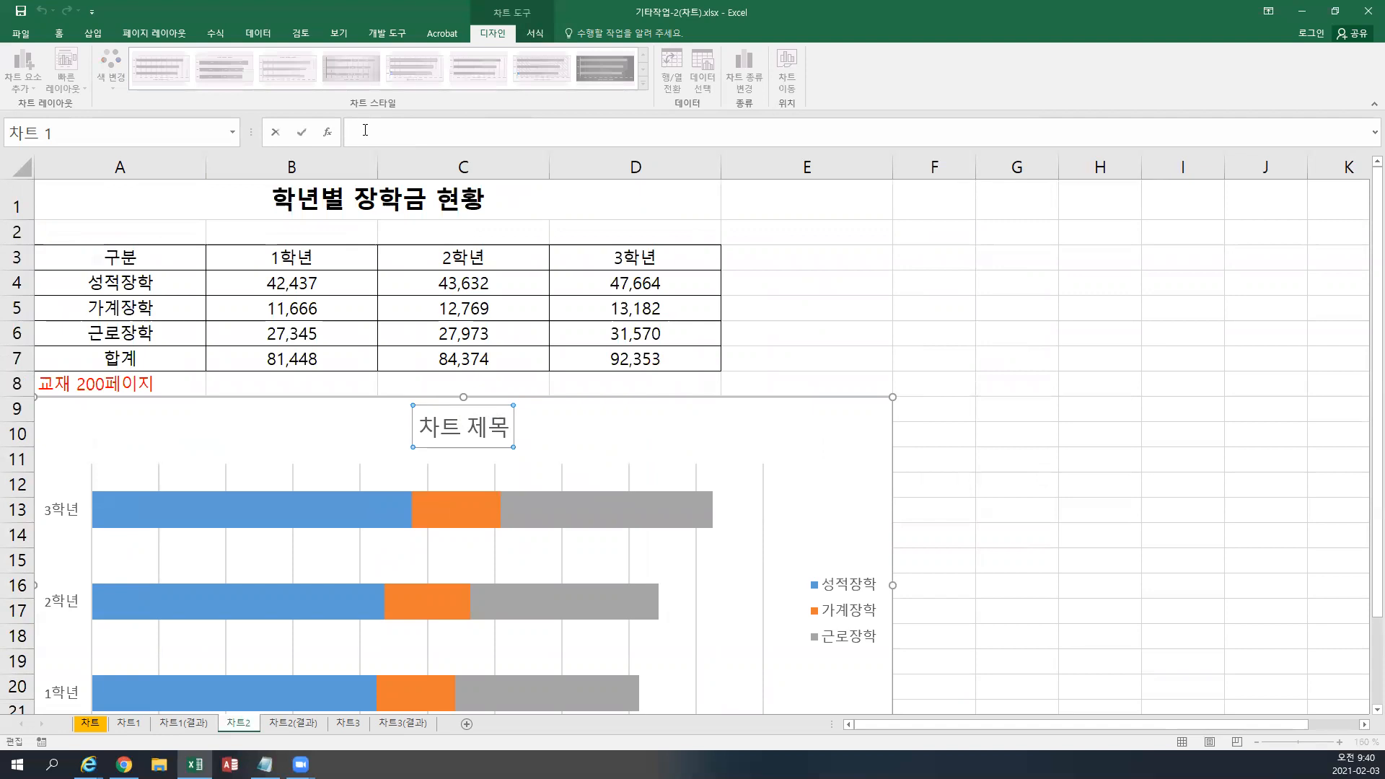
{"action": "type", "text": "="}
{"action": "left_click", "coordinate": [166, 200]}
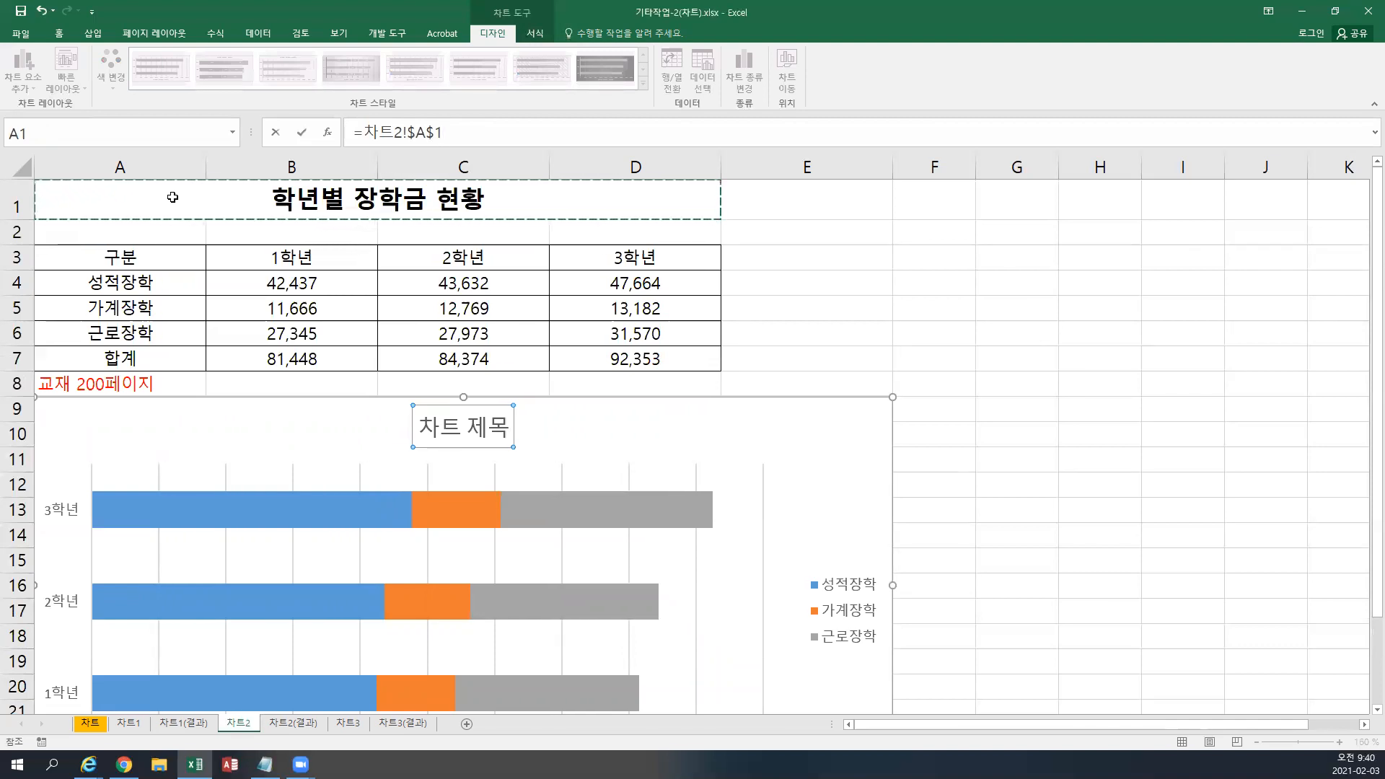
{"action": "key", "text": "Return"}
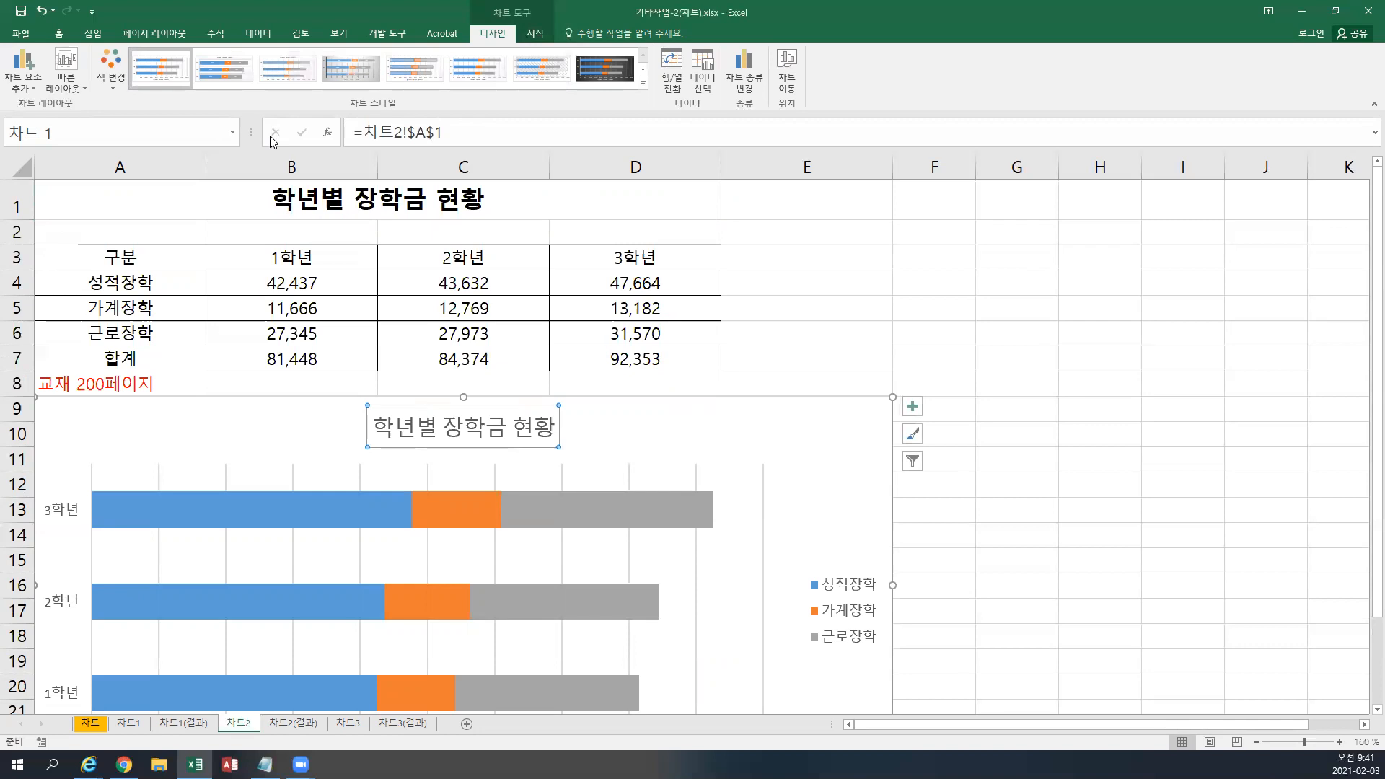
{"action": "scroll", "coordinate": [279, 217], "scroll_direction": "down", "scroll_amount": 2}
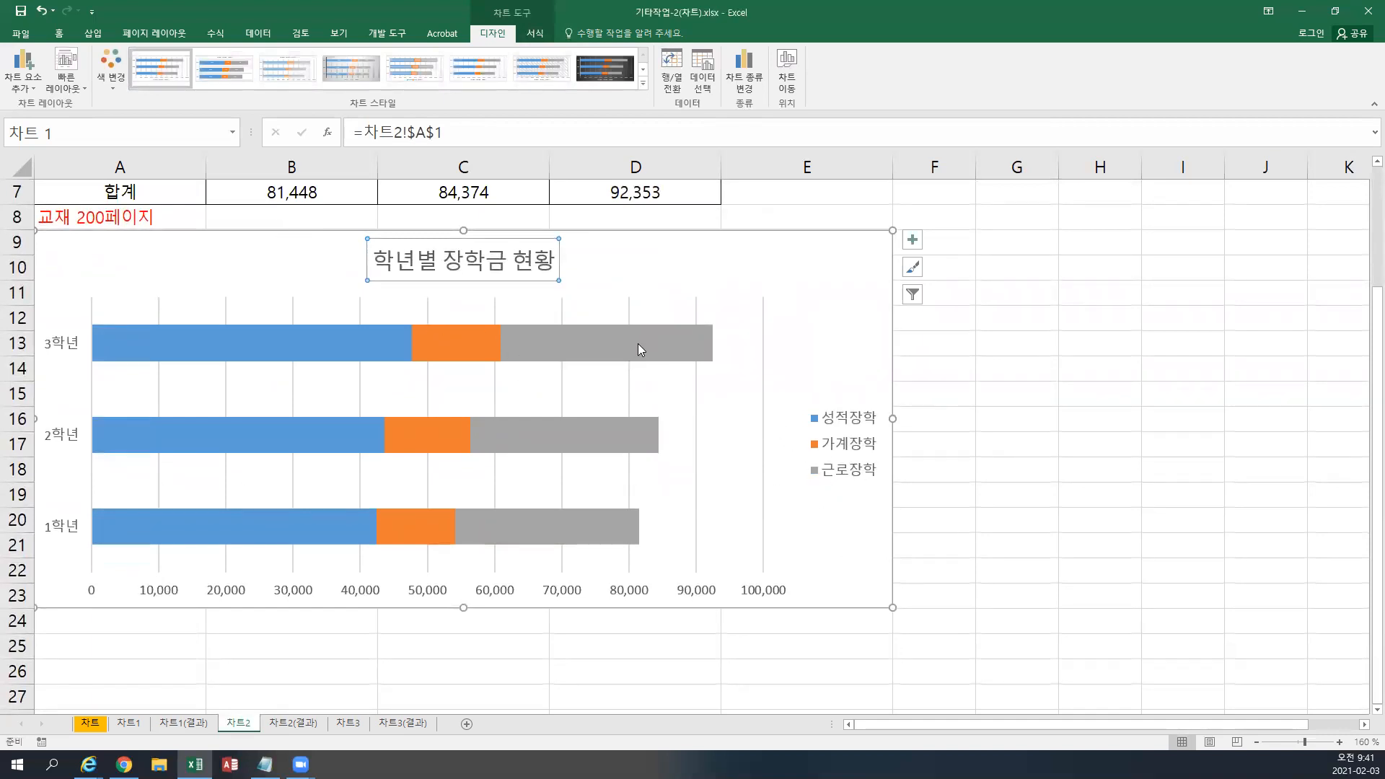
{"action": "mouse_move", "coordinate": [639, 344]}
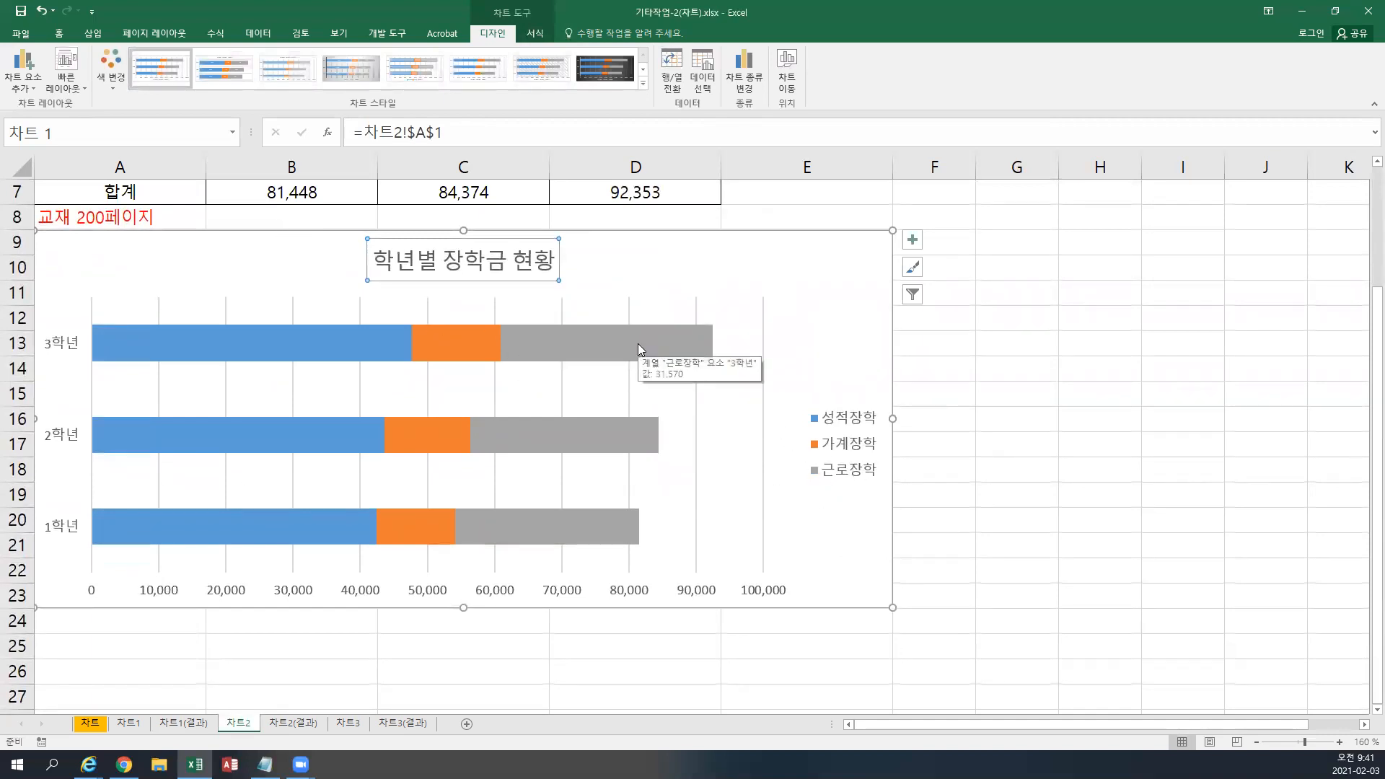
Add data labels at the inside end (안쪽 끝에) to the 근로장학 series of the stacked bar chart.
{"action": "left_click", "coordinate": [535, 34]}
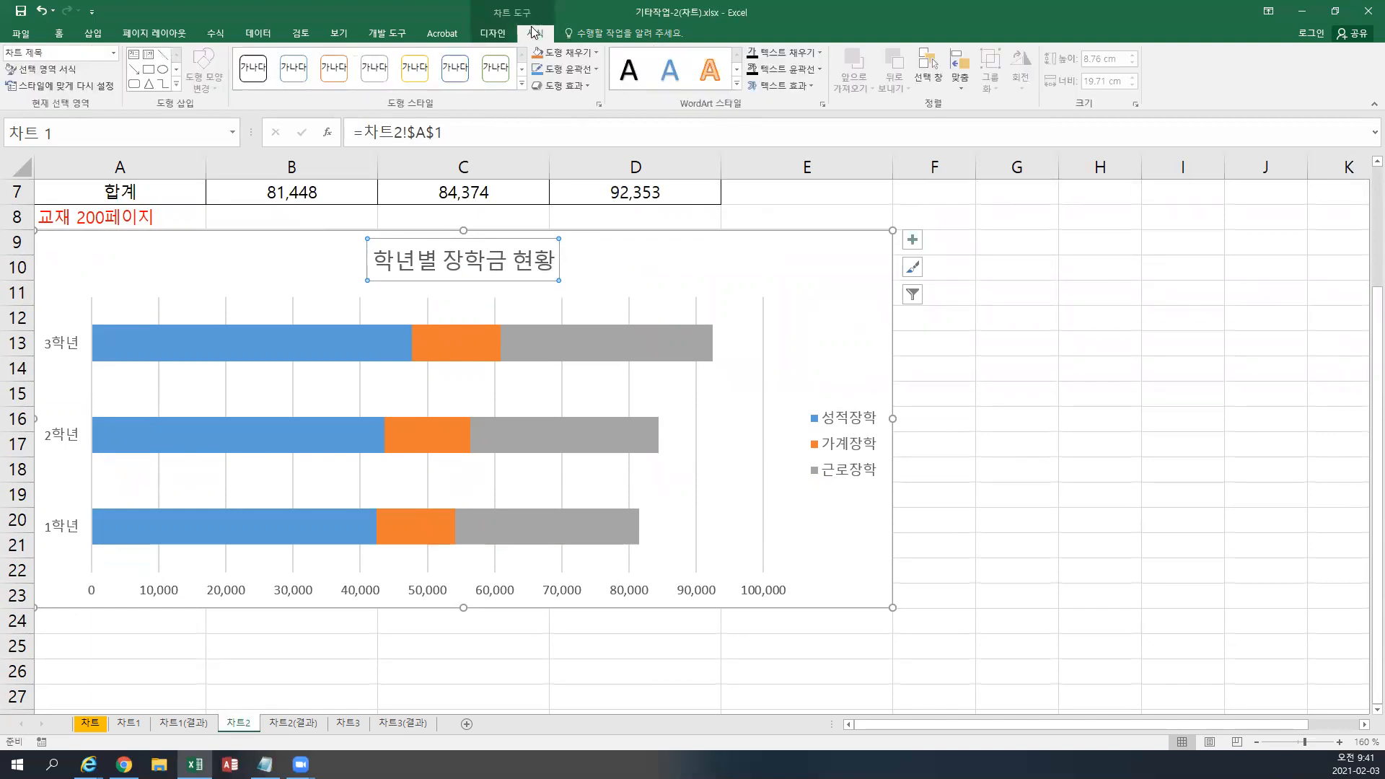
{"action": "left_click", "coordinate": [115, 60]}
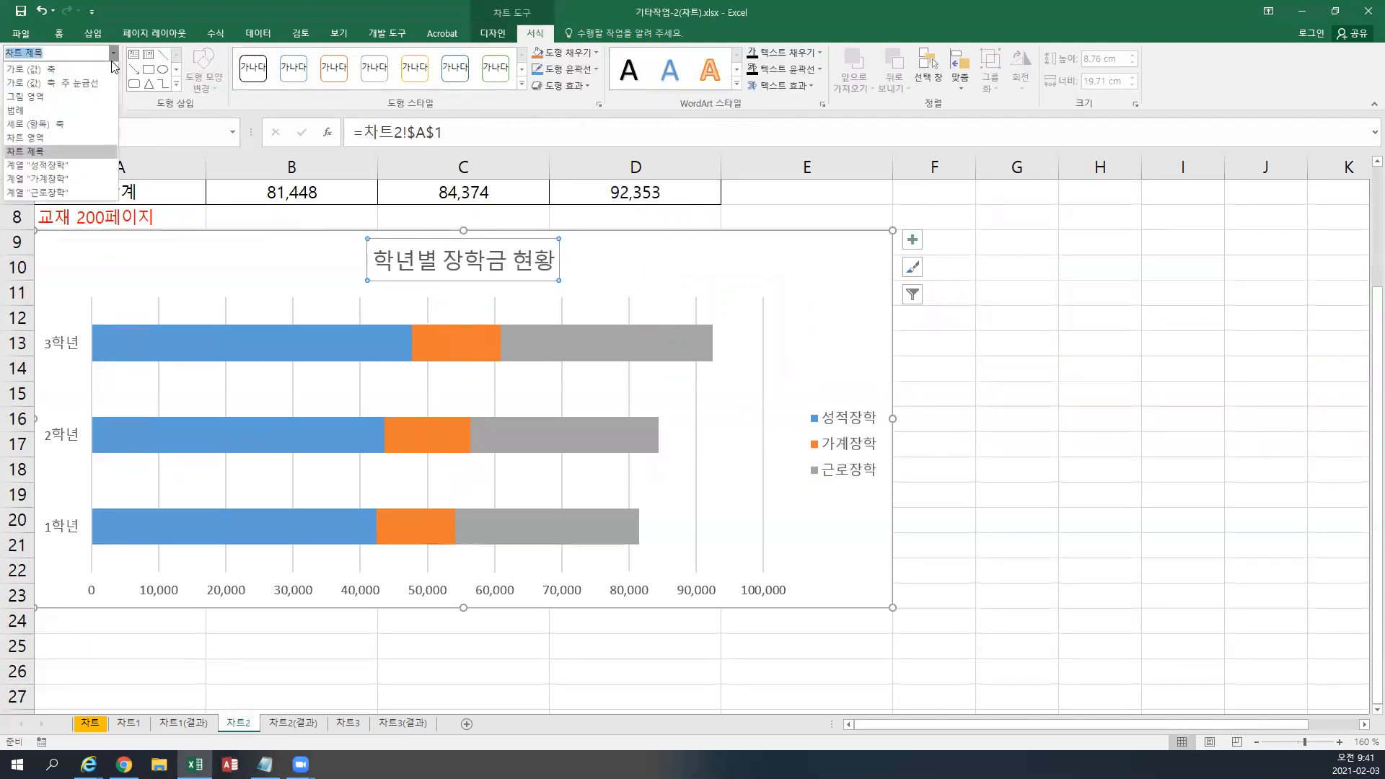
{"action": "left_click", "coordinate": [39, 192]}
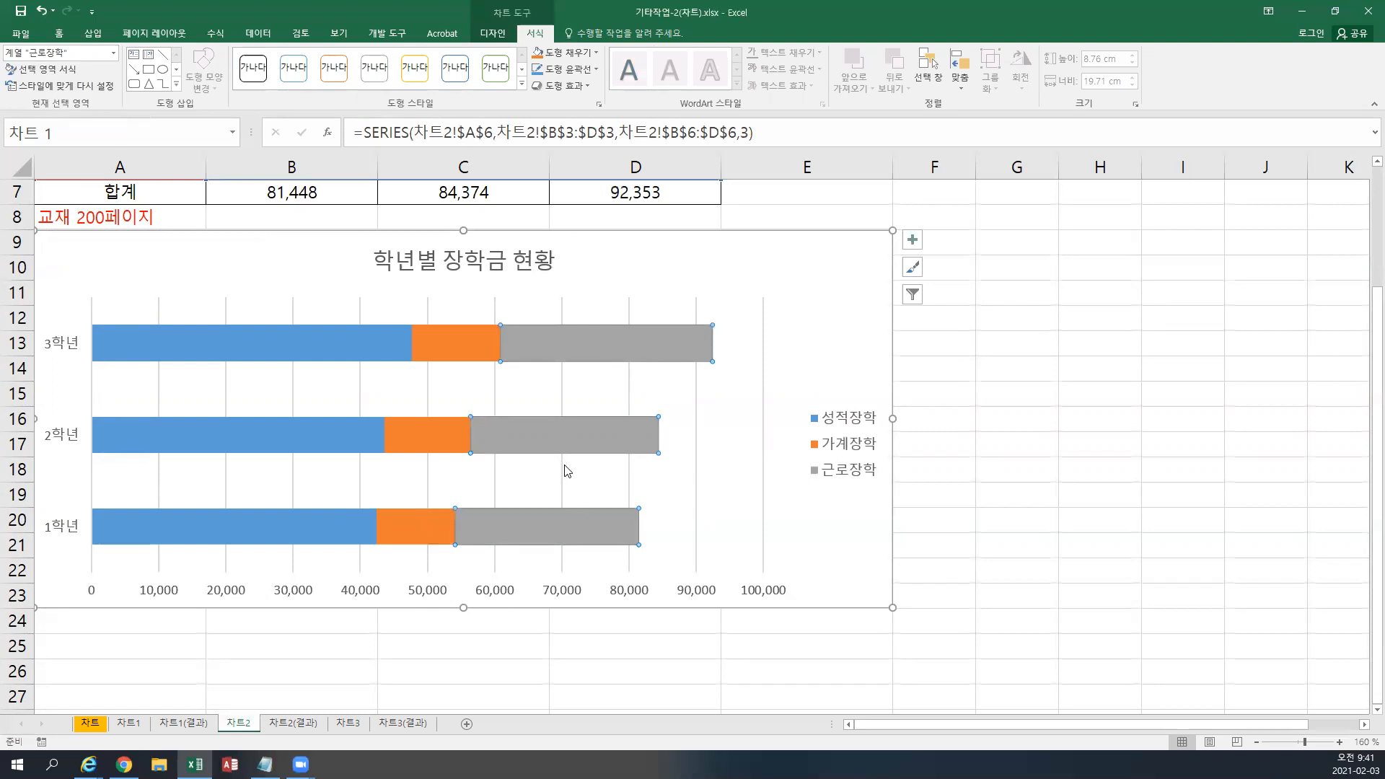
{"action": "left_click", "coordinate": [494, 33]}
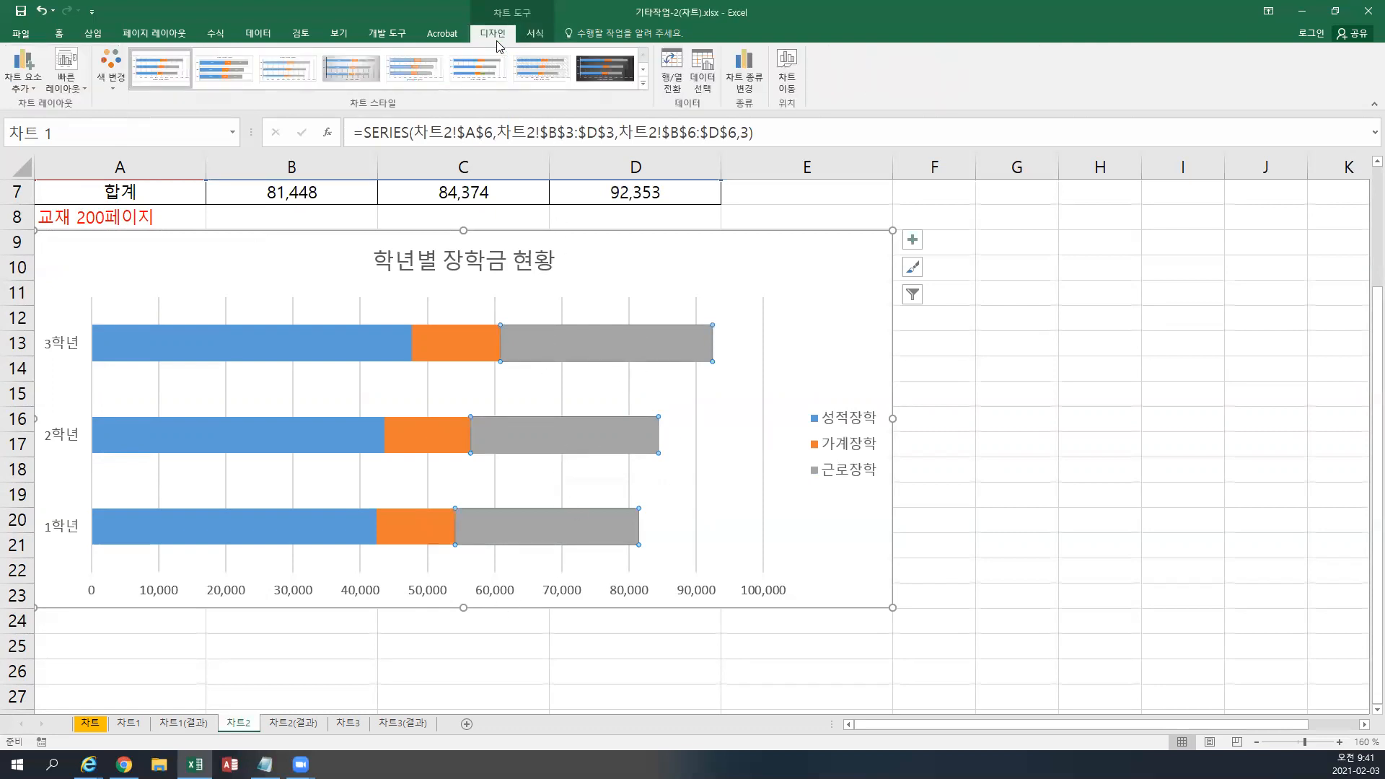
{"action": "left_click", "coordinate": [24, 72]}
{"action": "mouse_move", "coordinate": [29, 159]}
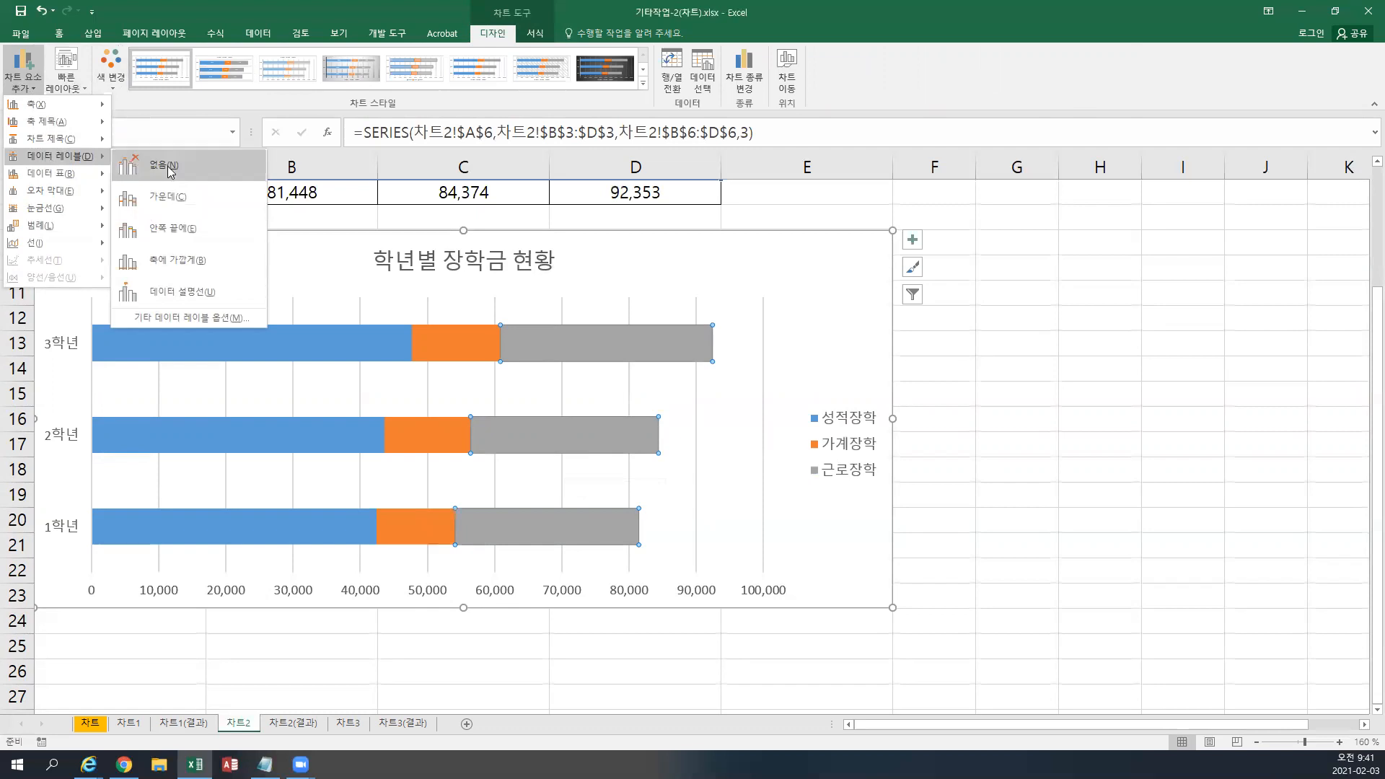
{"action": "left_click", "coordinate": [173, 228]}
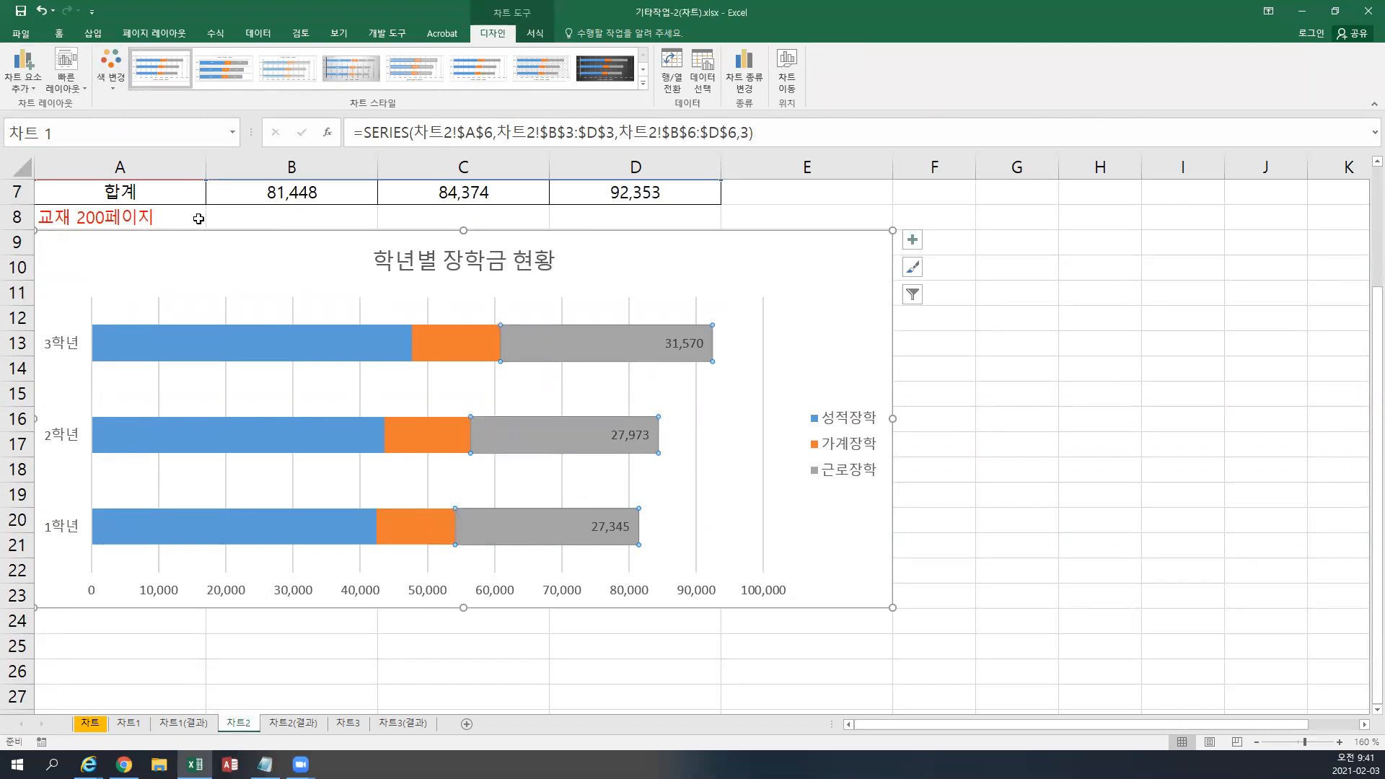
Apply the centred inner (안쪽) shadow preset to the 차트2 chart area.
{"action": "left_click", "coordinate": [809, 264]}
{"action": "left_click", "coordinate": [548, 27]}
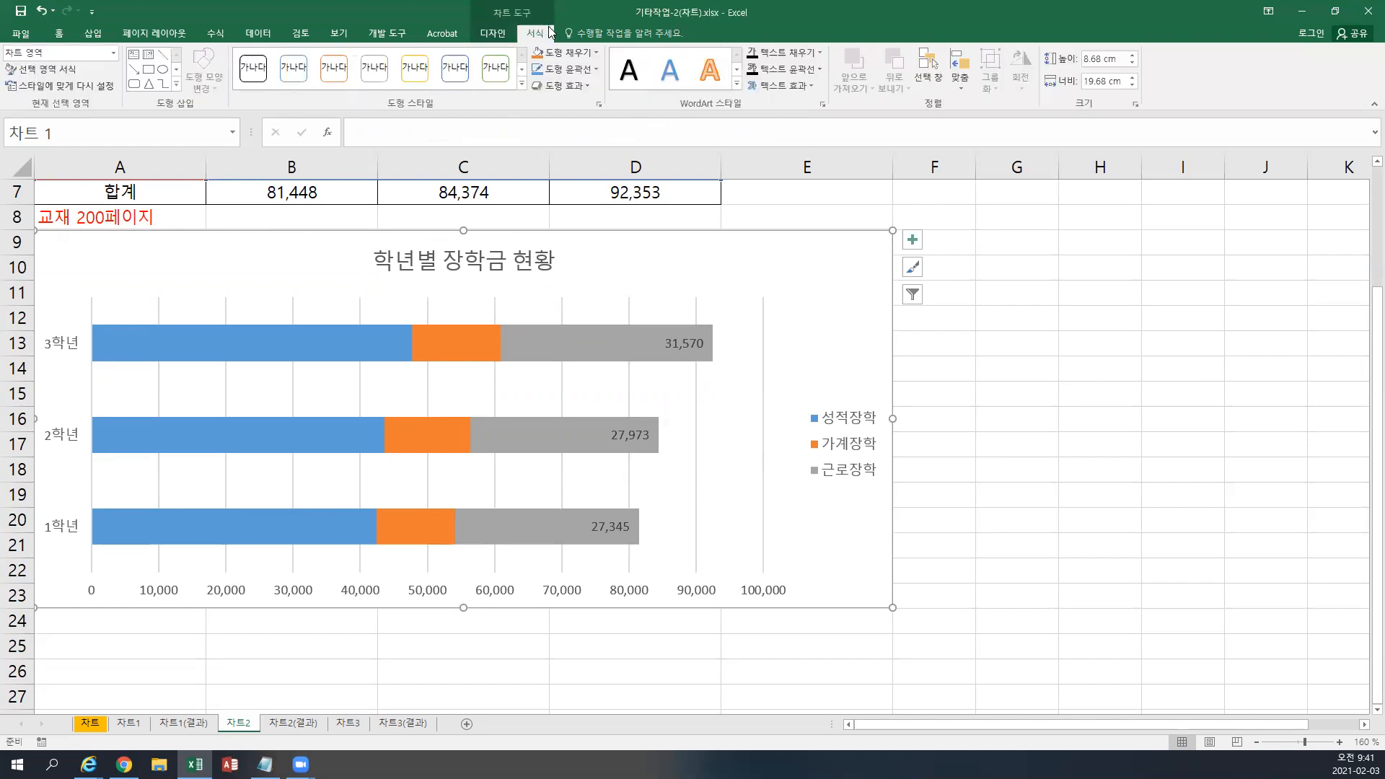
{"action": "left_click", "coordinate": [114, 53]}
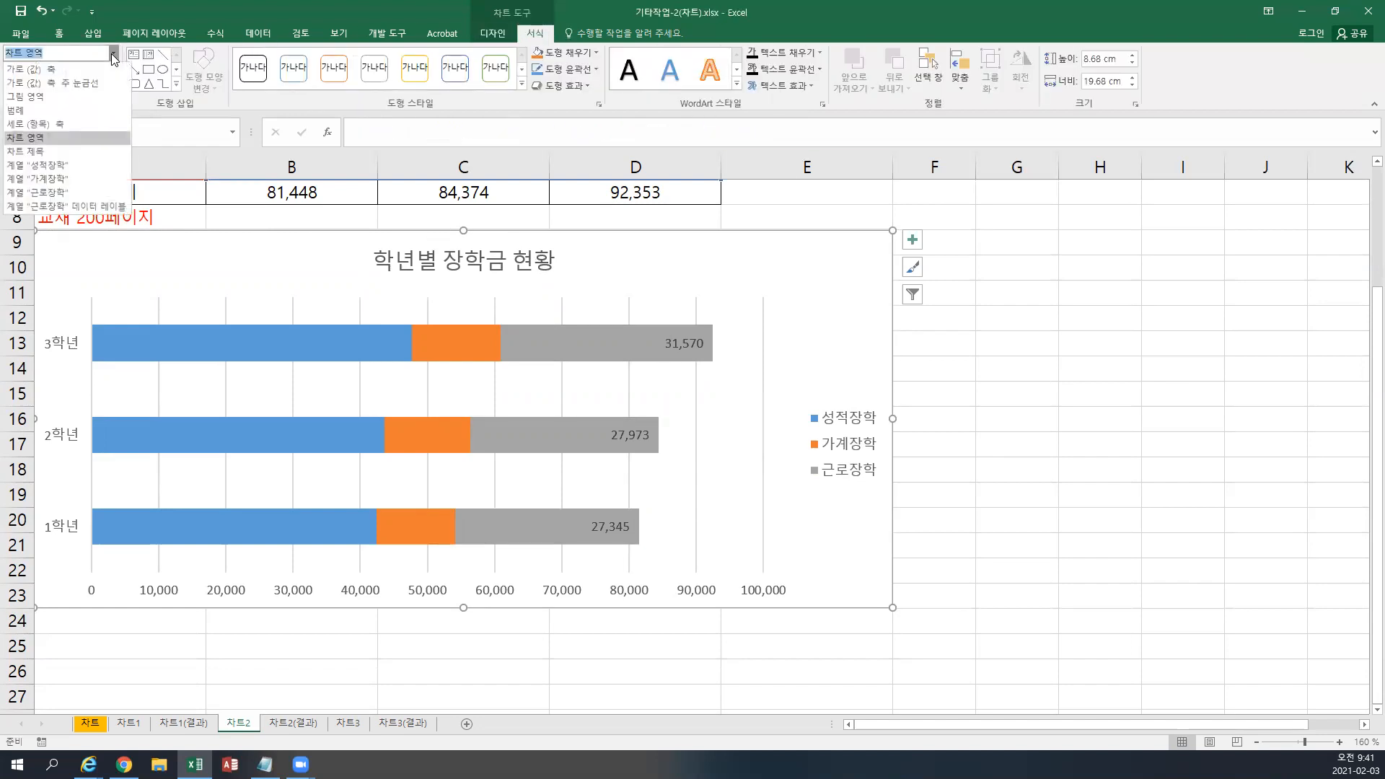
{"action": "left_click", "coordinate": [78, 134]}
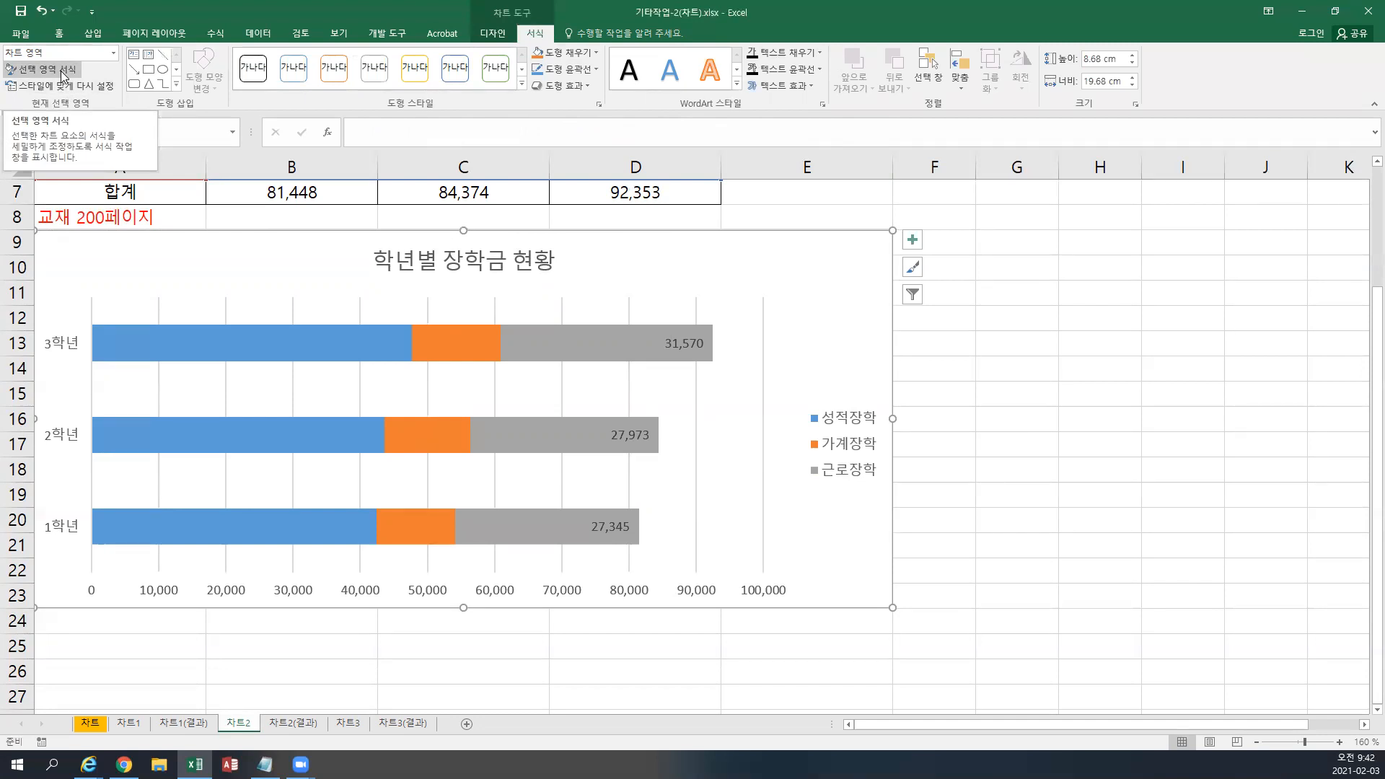
{"action": "right_click", "coordinate": [848, 275]}
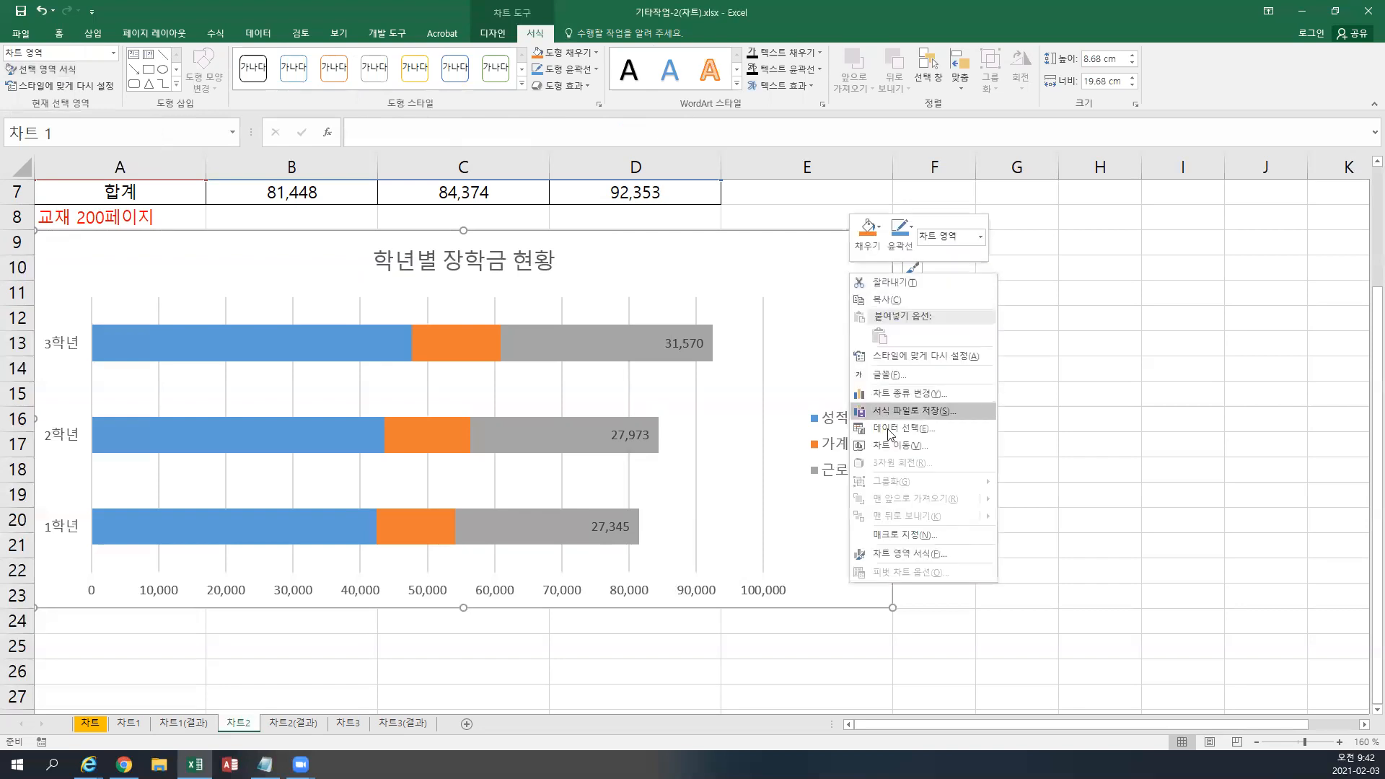
{"action": "left_click", "coordinate": [924, 558]}
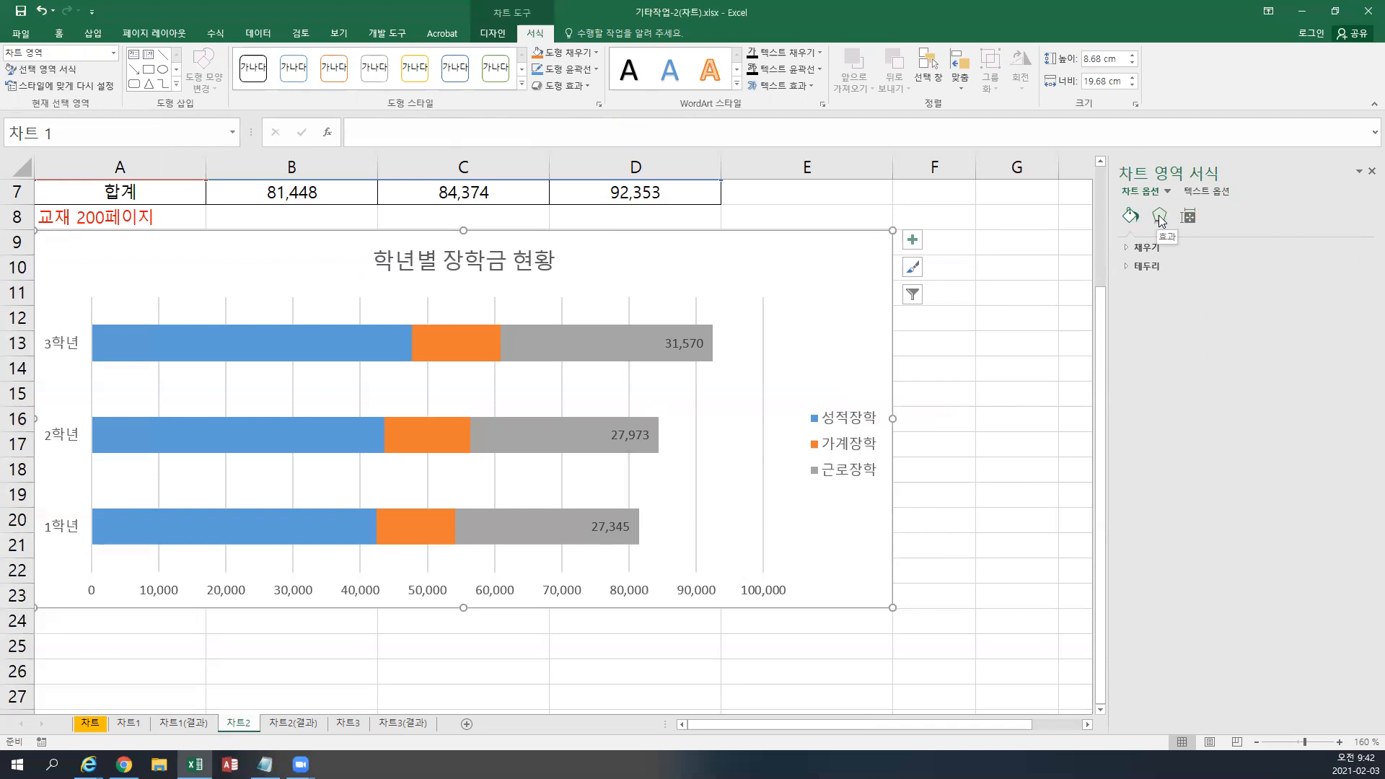
{"action": "left_click", "coordinate": [1160, 217]}
{"action": "left_click", "coordinate": [1162, 249]}
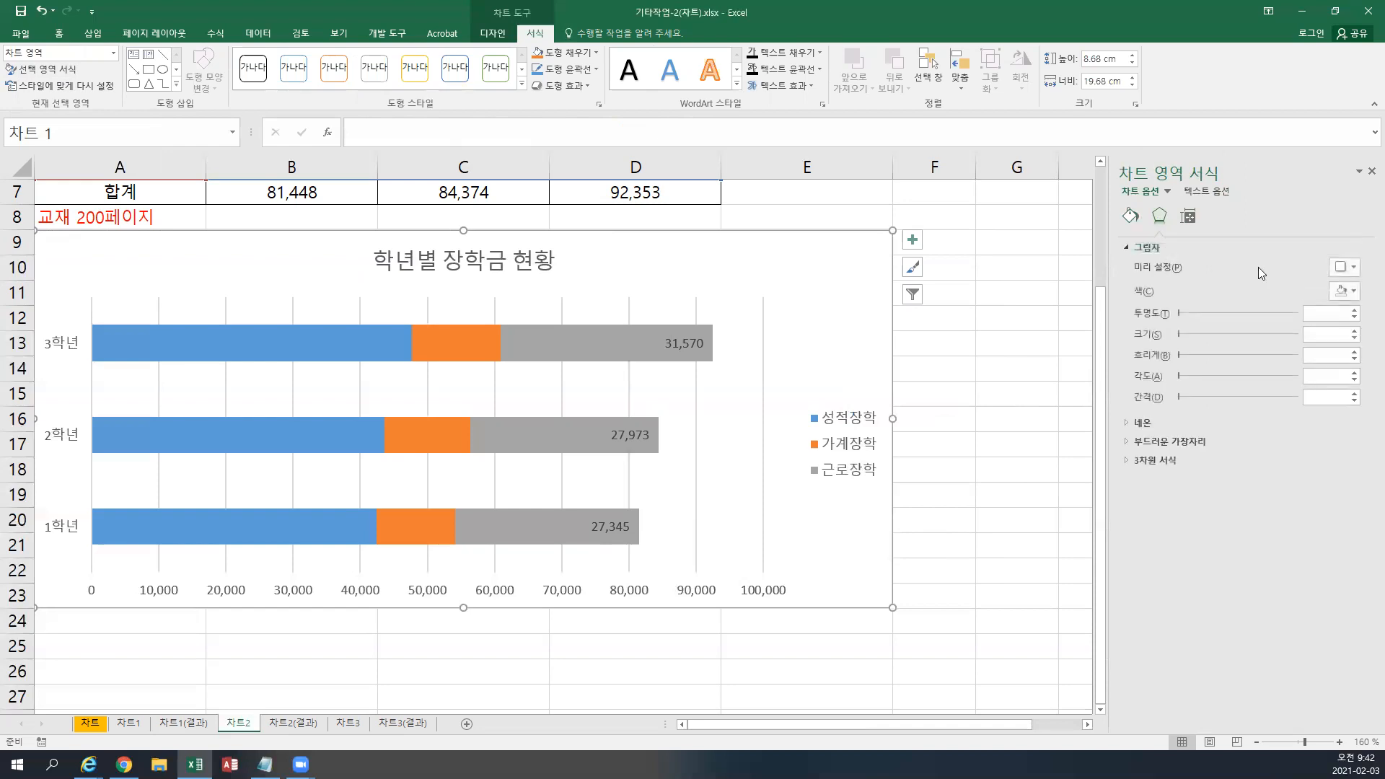
{"action": "left_click", "coordinate": [1353, 269]}
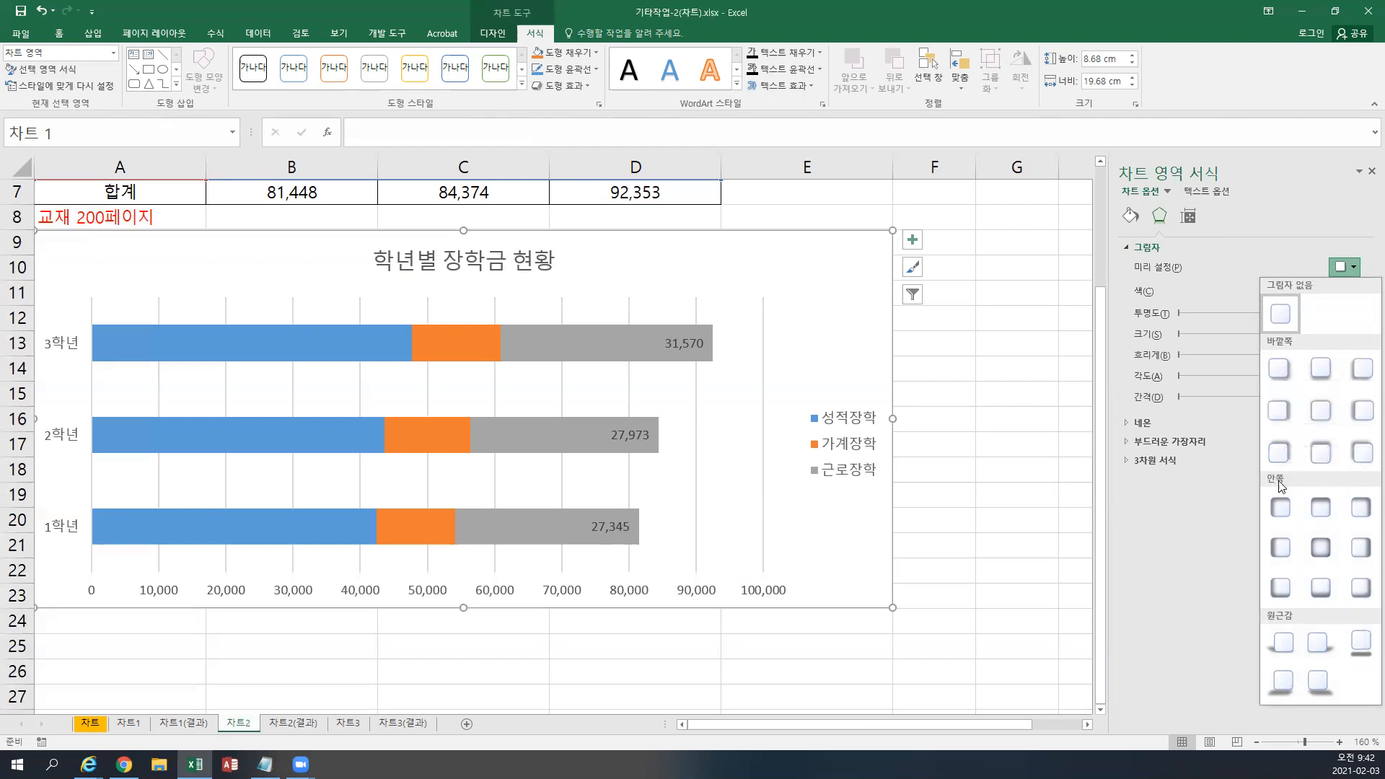
{"action": "left_click", "coordinate": [1319, 549]}
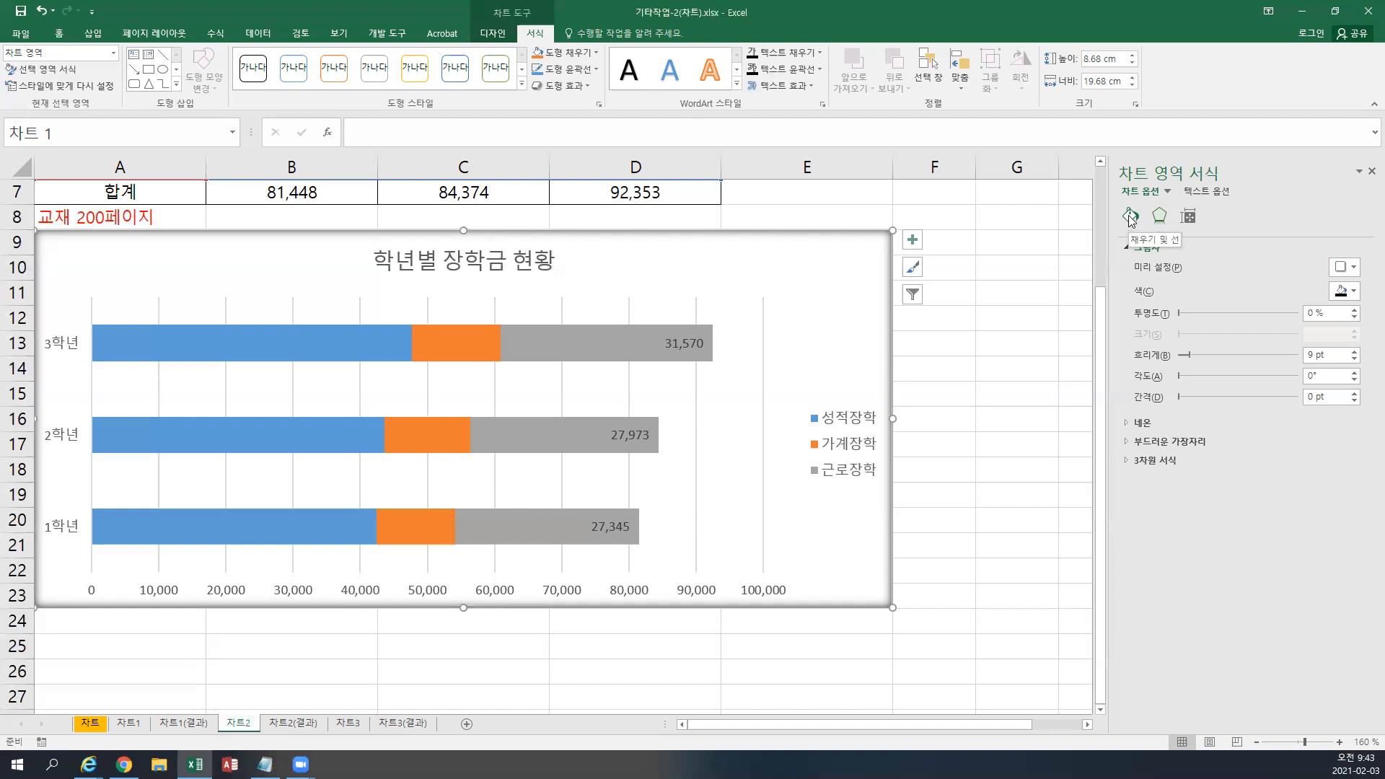
Give the chart area a 2 pt border with rounded corners (둥근 모서리) and save the workbook.
{"action": "left_click", "coordinate": [1128, 215]}
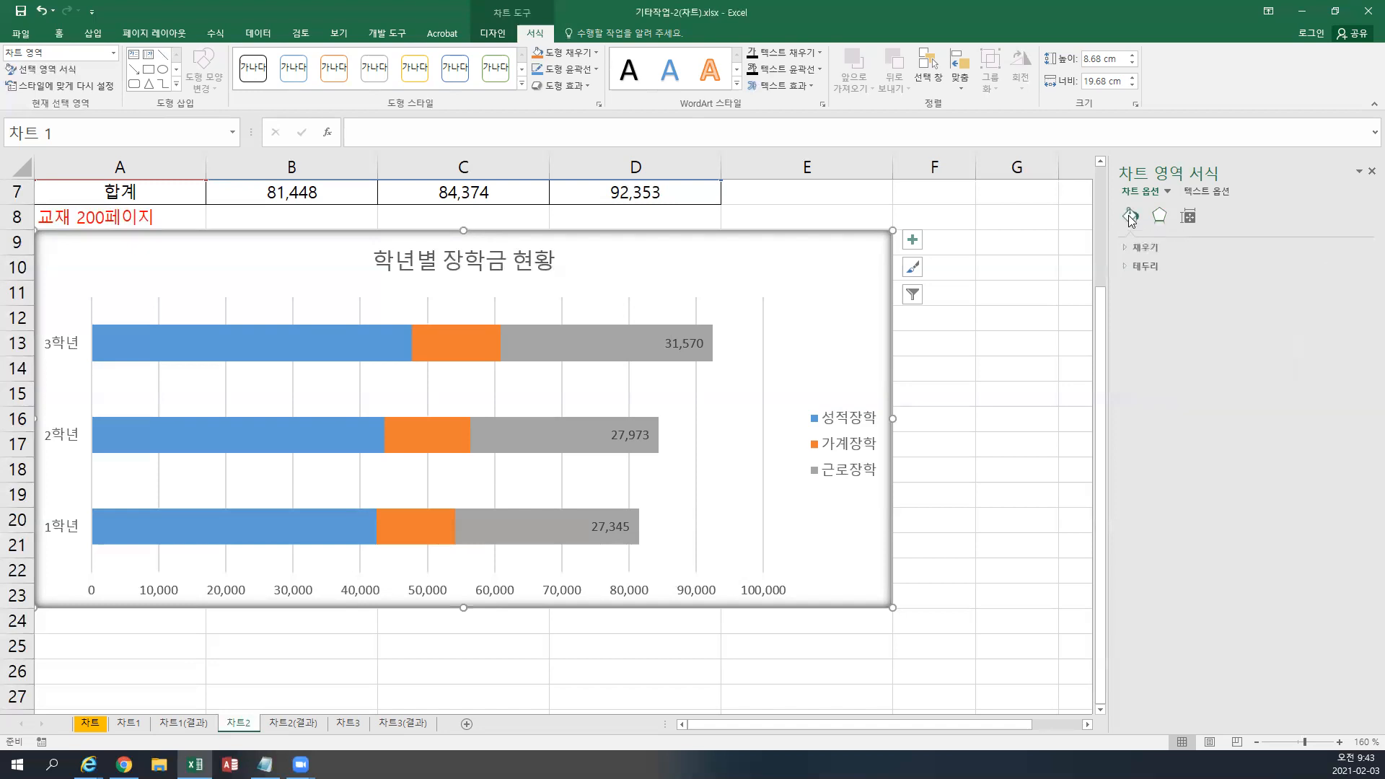
{"action": "left_click", "coordinate": [1136, 267]}
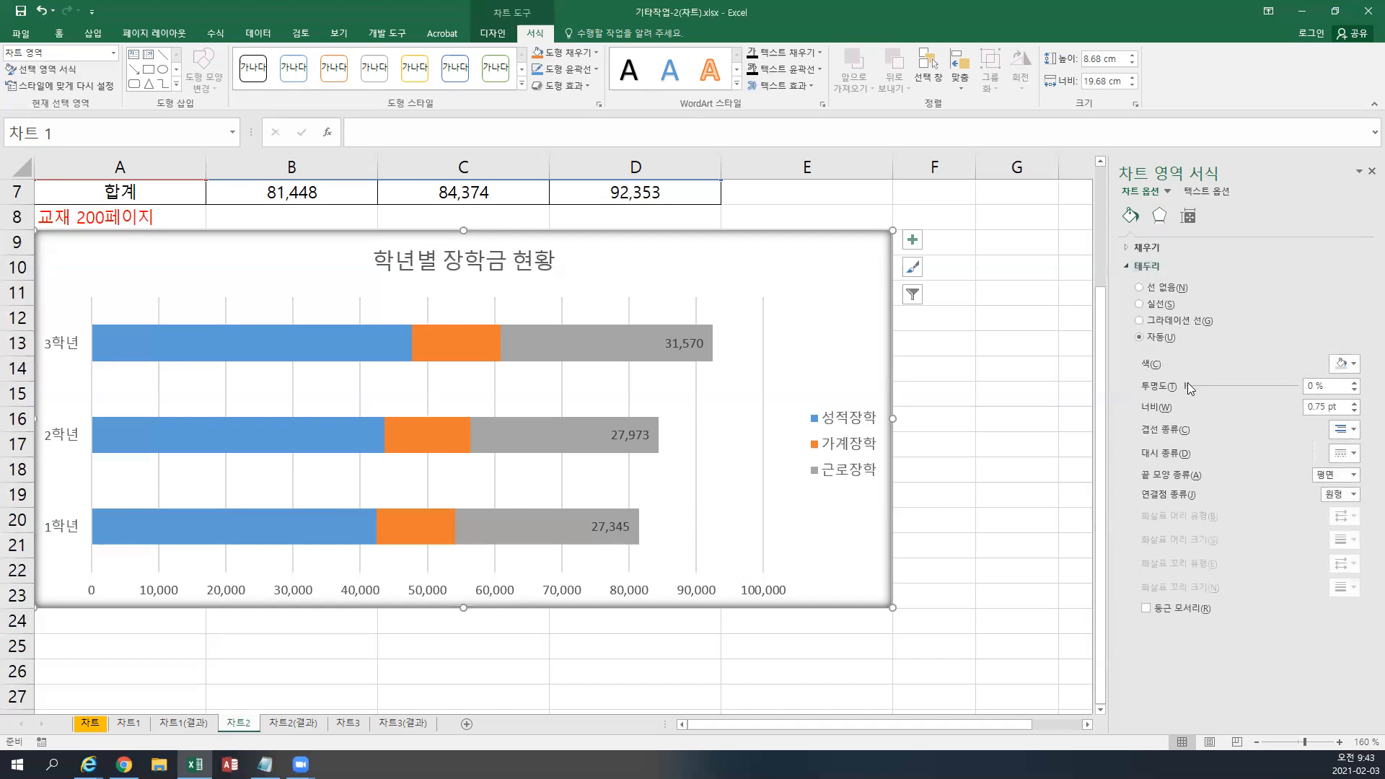
{"action": "left_click", "coordinate": [1354, 403]}
{"action": "left_click", "coordinate": [1354, 403]}
{"action": "left_click", "coordinate": [1354, 403]}
{"action": "left_click", "coordinate": [1355, 403]}
{"action": "left_click", "coordinate": [1354, 404]}
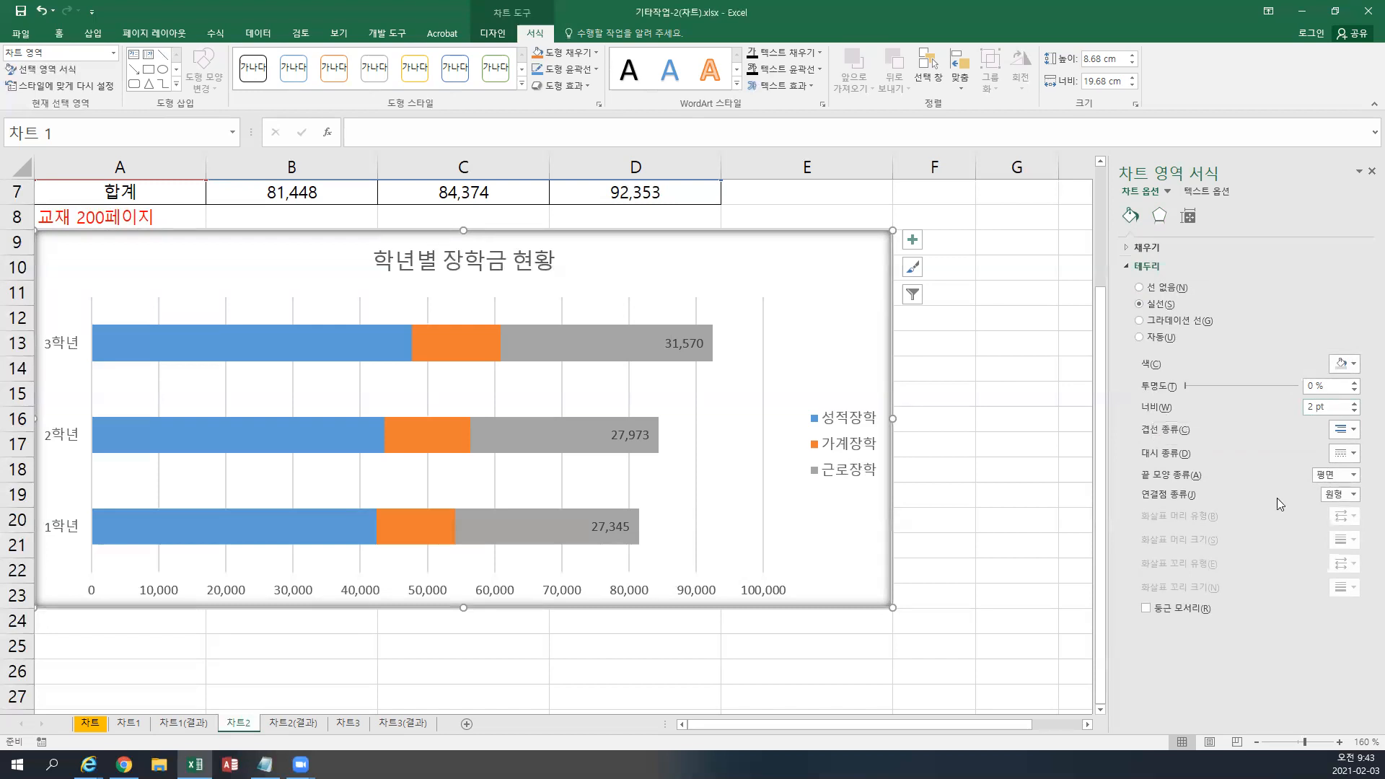
{"action": "left_click", "coordinate": [1169, 613]}
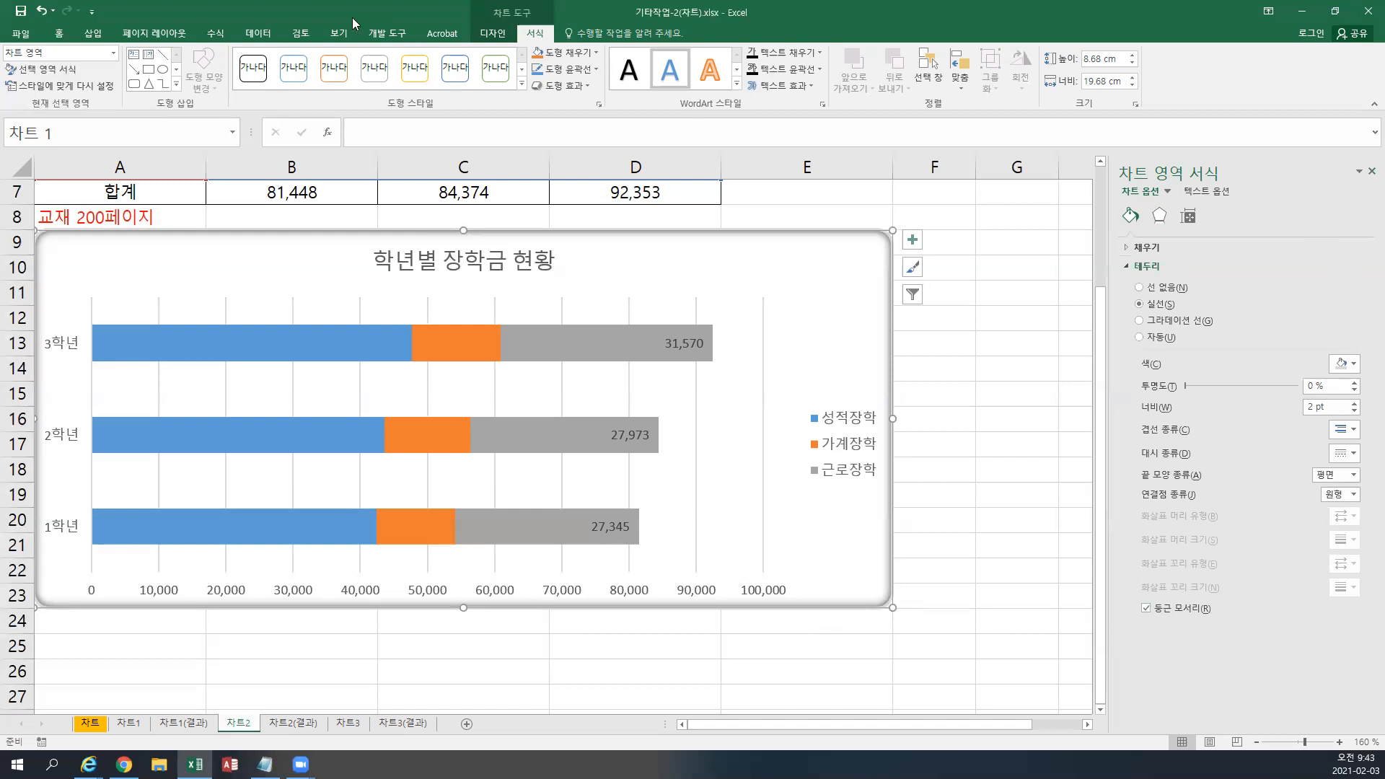
{"action": "left_click", "coordinate": [1366, 173]}
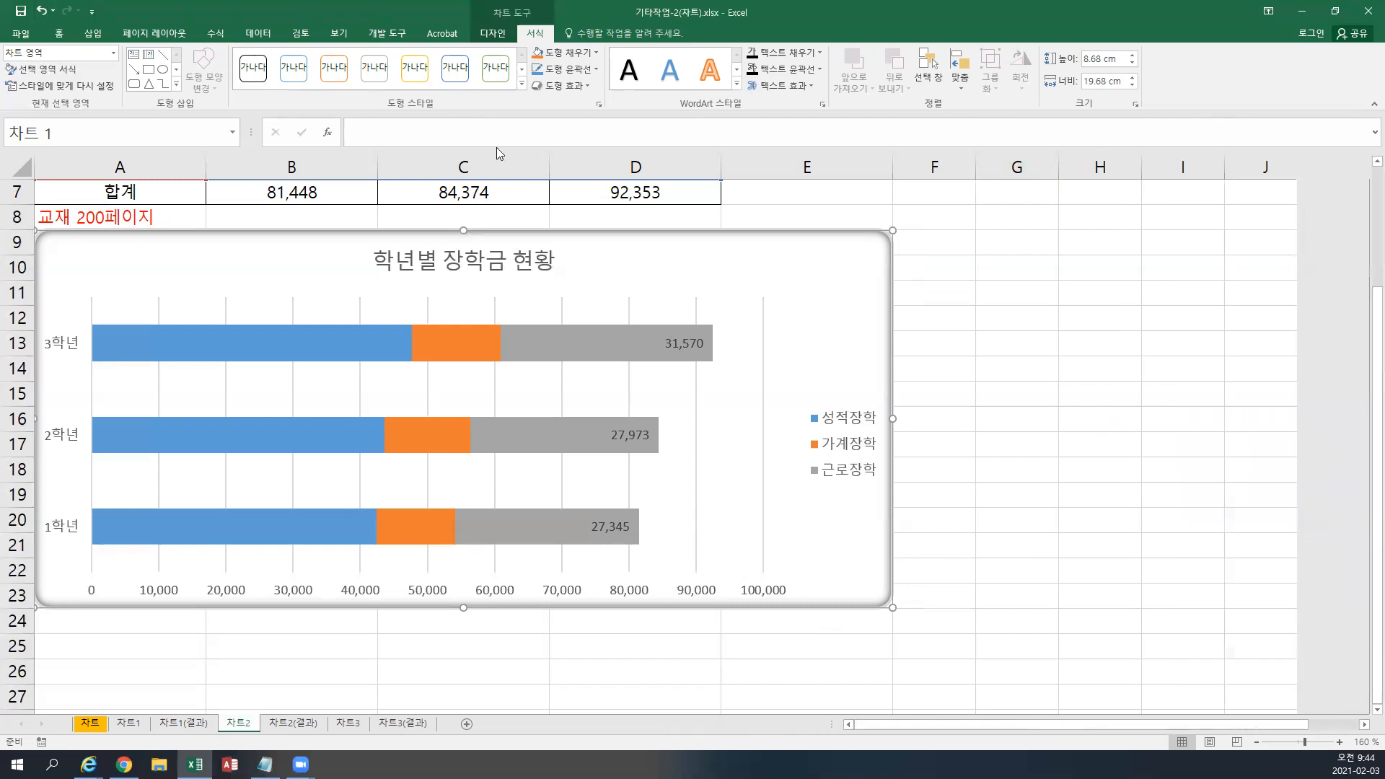
{"action": "left_click", "coordinate": [28, 9]}
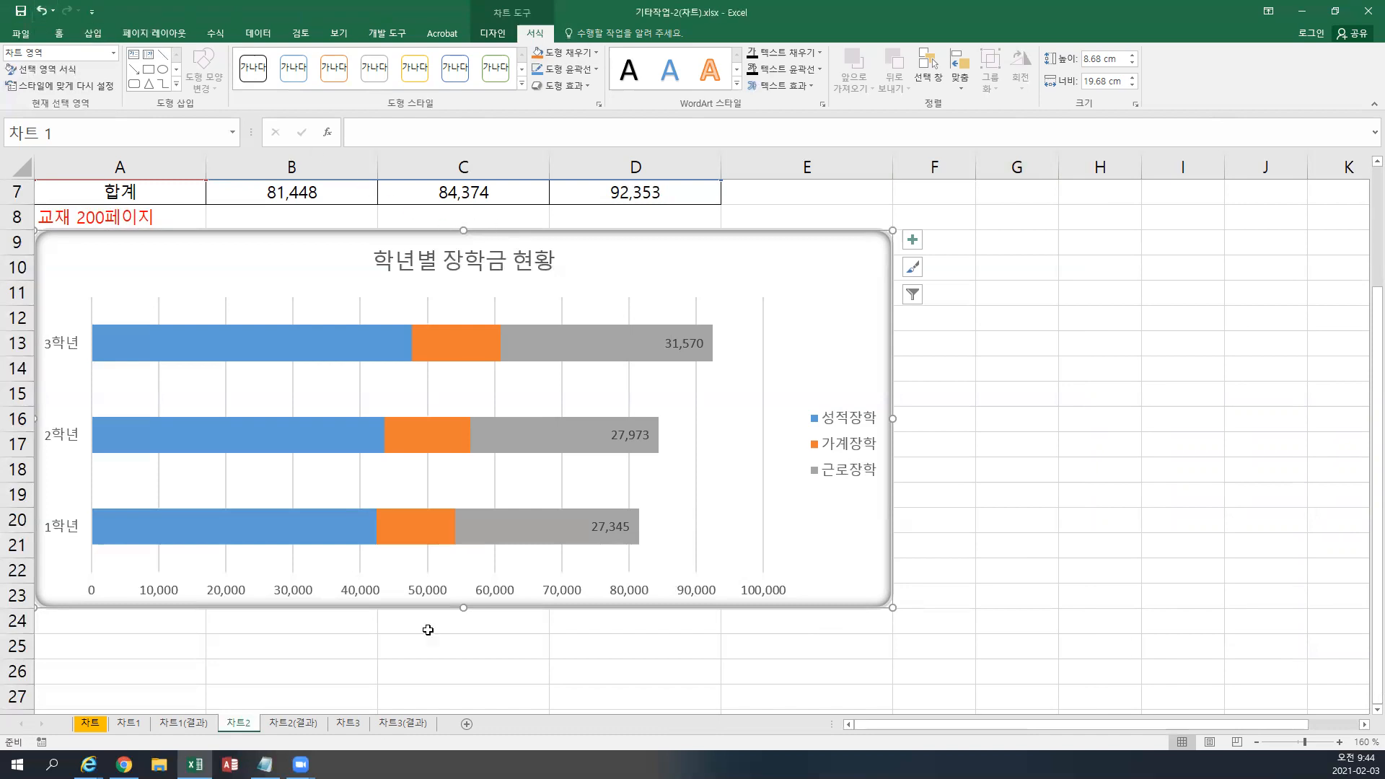
Copy the textbook page note from cell A8 of 차트2 to cell A13 of the 차트3 sheet.
{"action": "left_click", "coordinate": [1321, 15]}
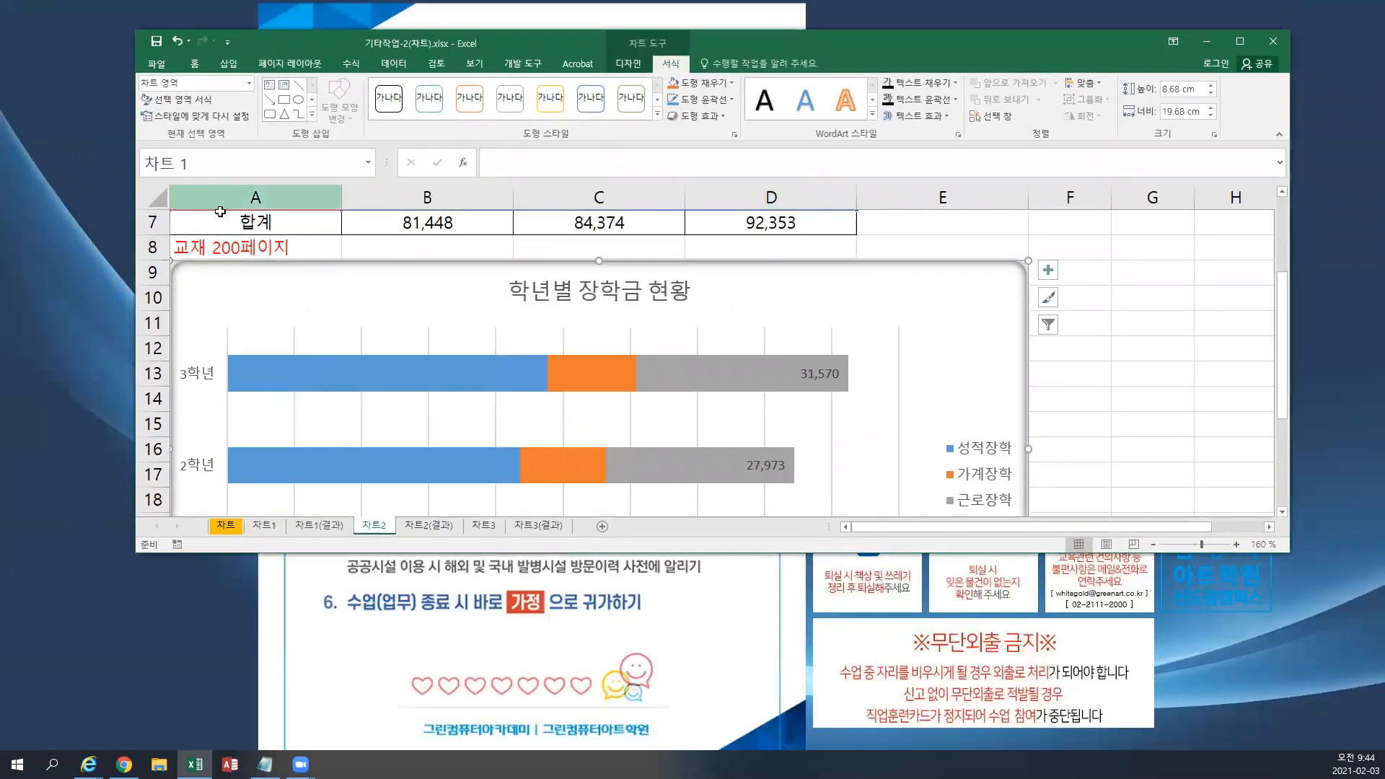
{"action": "right_click", "coordinate": [250, 247]}
{"action": "left_click", "coordinate": [280, 274]}
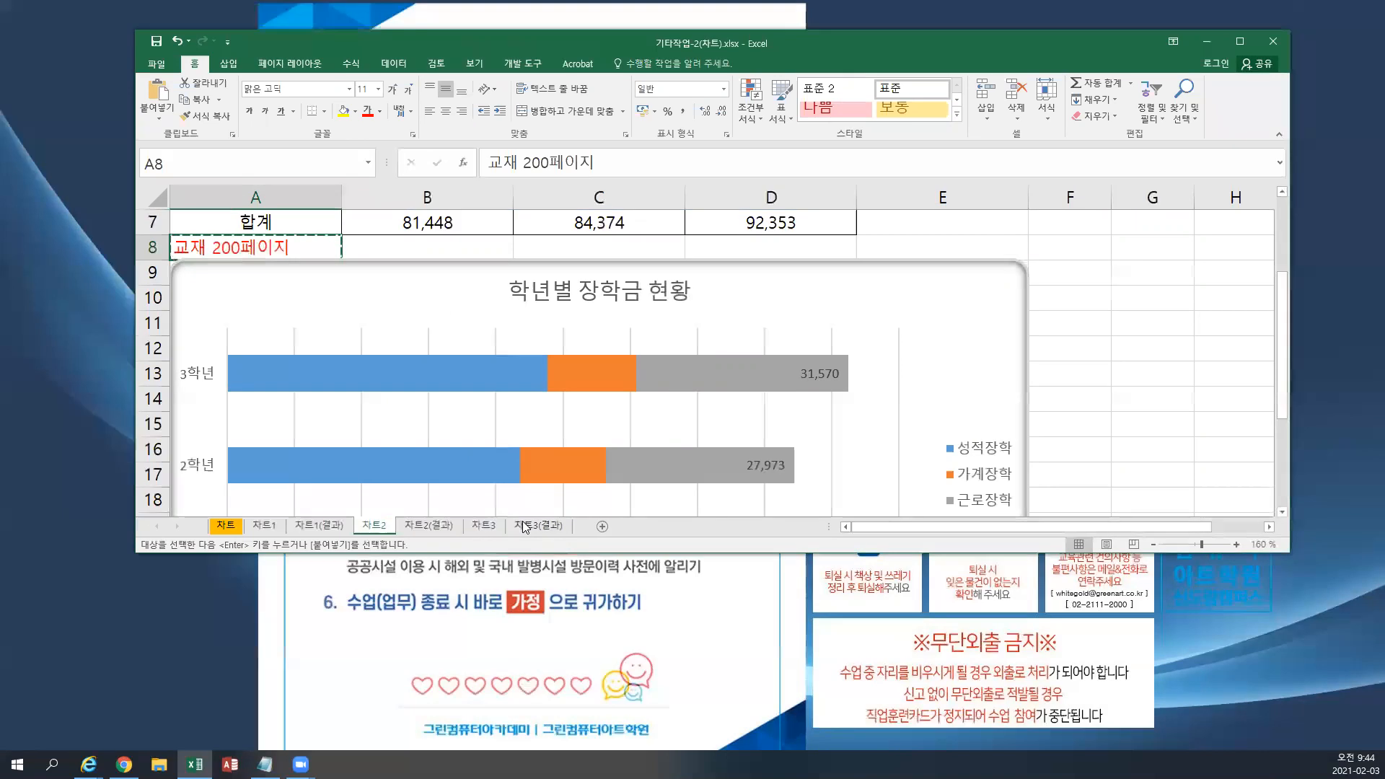
{"action": "left_click", "coordinate": [484, 526]}
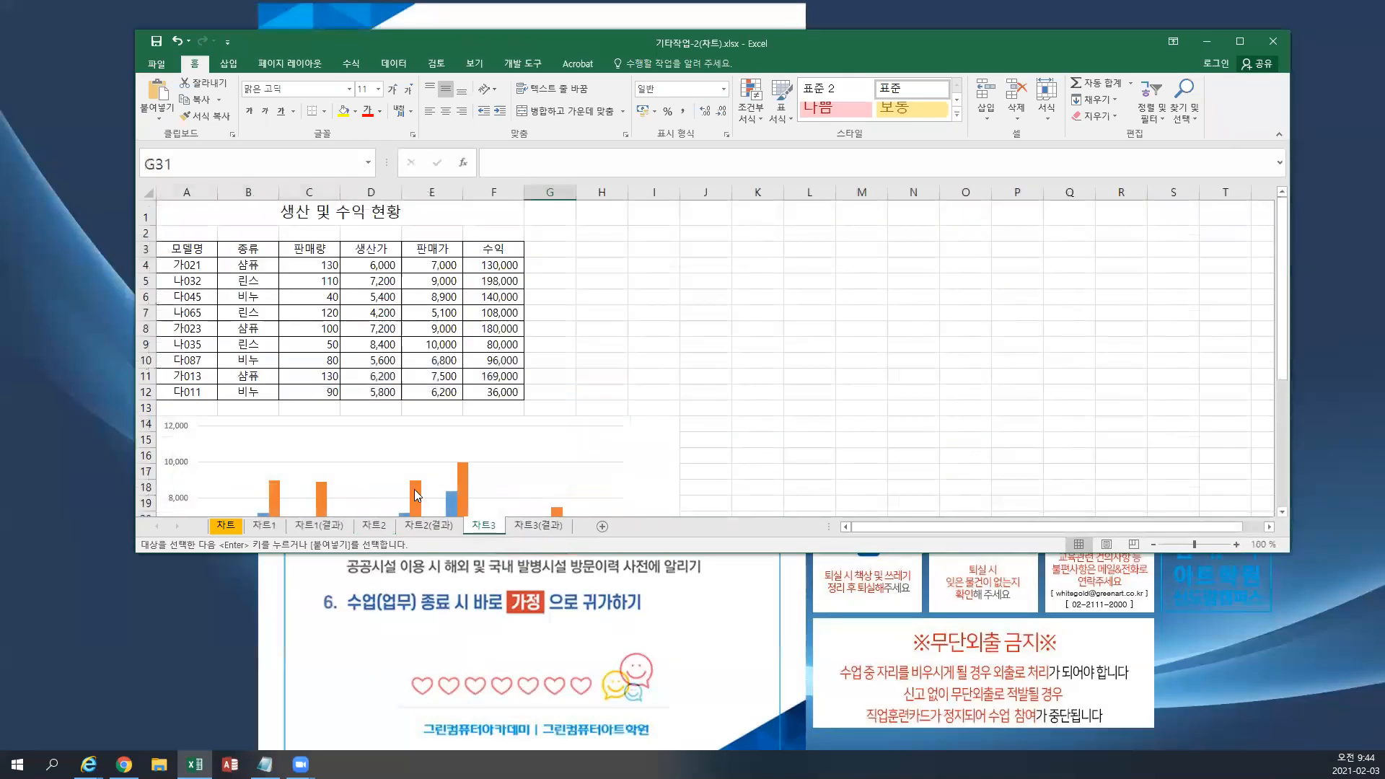
{"action": "right_click", "coordinate": [204, 406]}
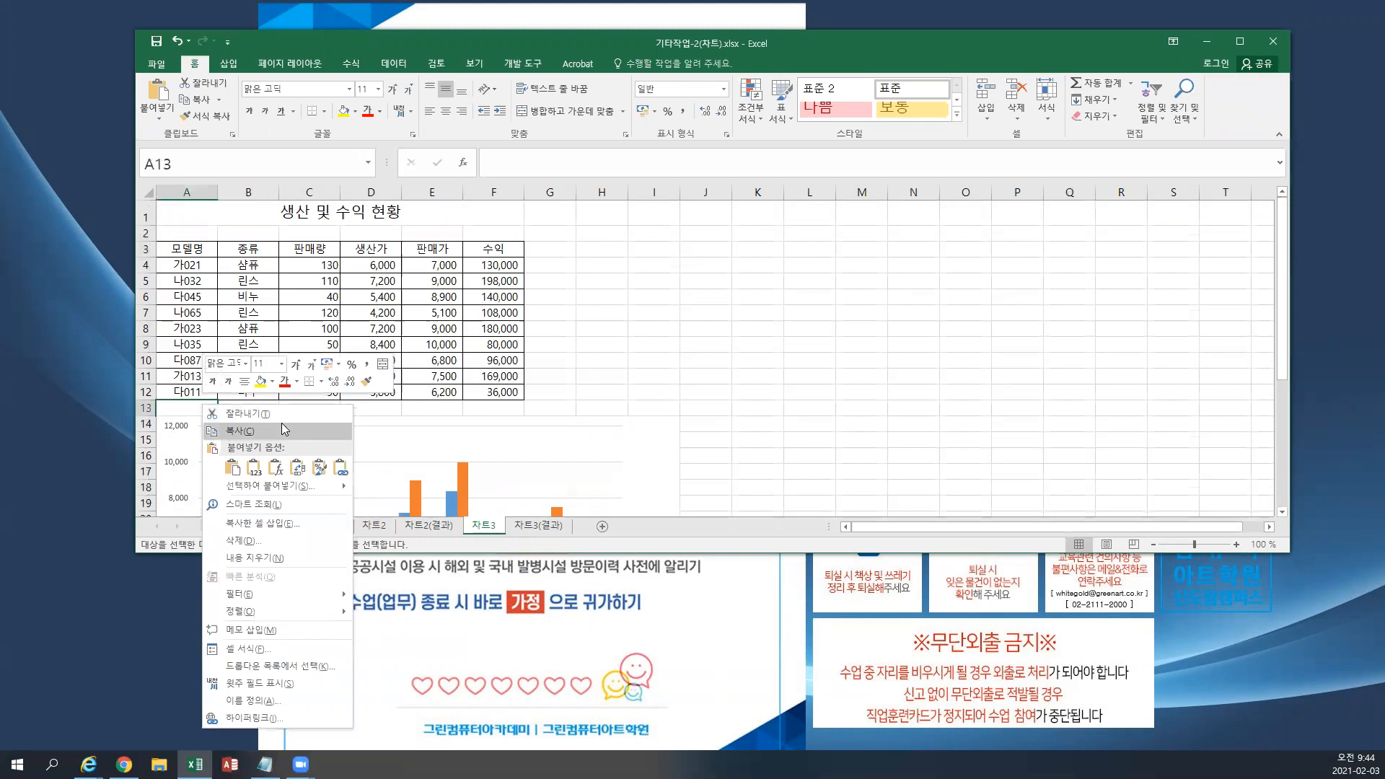
{"action": "left_click", "coordinate": [232, 466]}
Change the note in cell A13 of 차트3 to 교재 204페이지 and maximize the workbook window.
{"action": "double_click", "coordinate": [194, 410]}
{"action": "key", "text": "BackSpace"}
{"action": "type", "text": "4"}
{"action": "key", "text": "Return"}
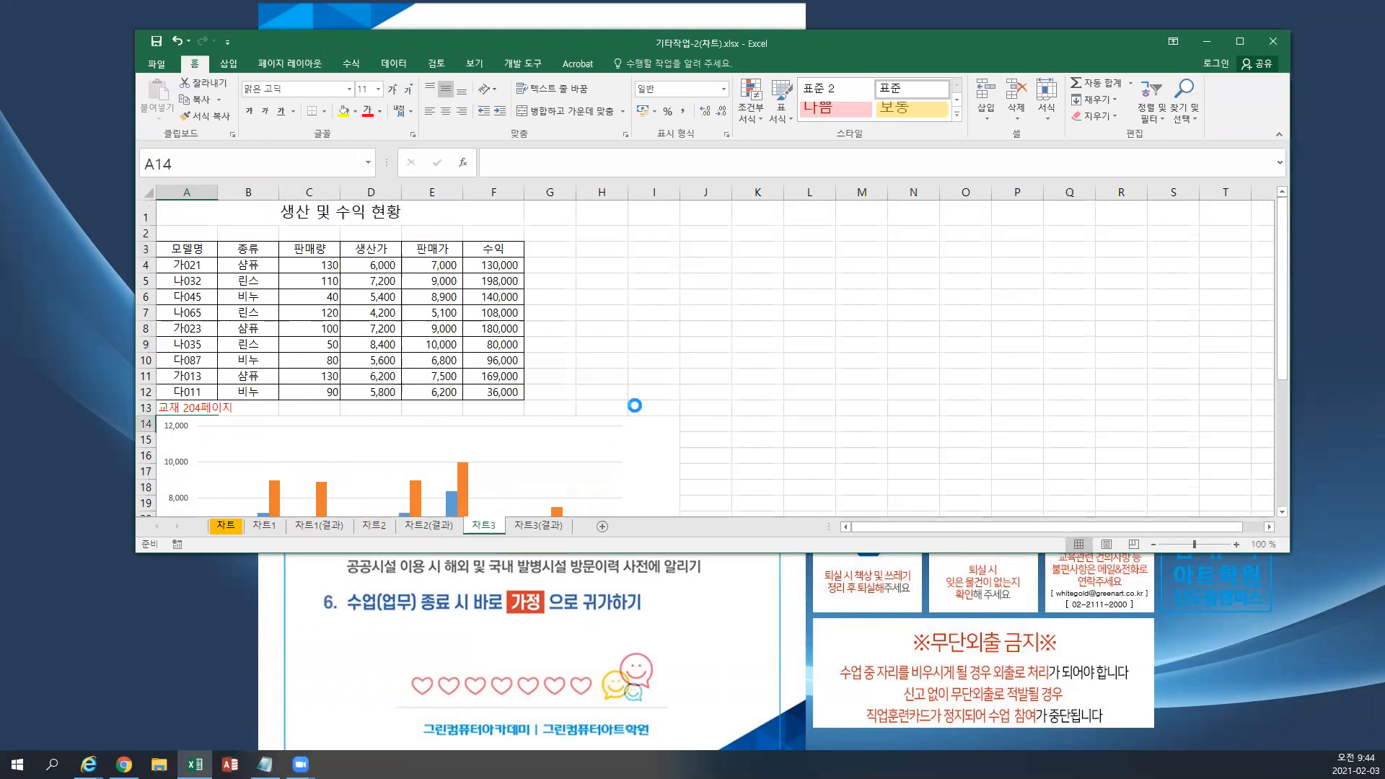
{"action": "scroll", "coordinate": [634, 411], "scroll_direction": "up", "scroll_amount": 1}
{"action": "double_click", "coordinate": [575, 41]}
Copy the chart notes text box from the 차트1 sheet and paste it at cell G9 of 차트2.
{"action": "scroll", "coordinate": [599, 371], "scroll_direction": "up", "scroll_amount": 3}
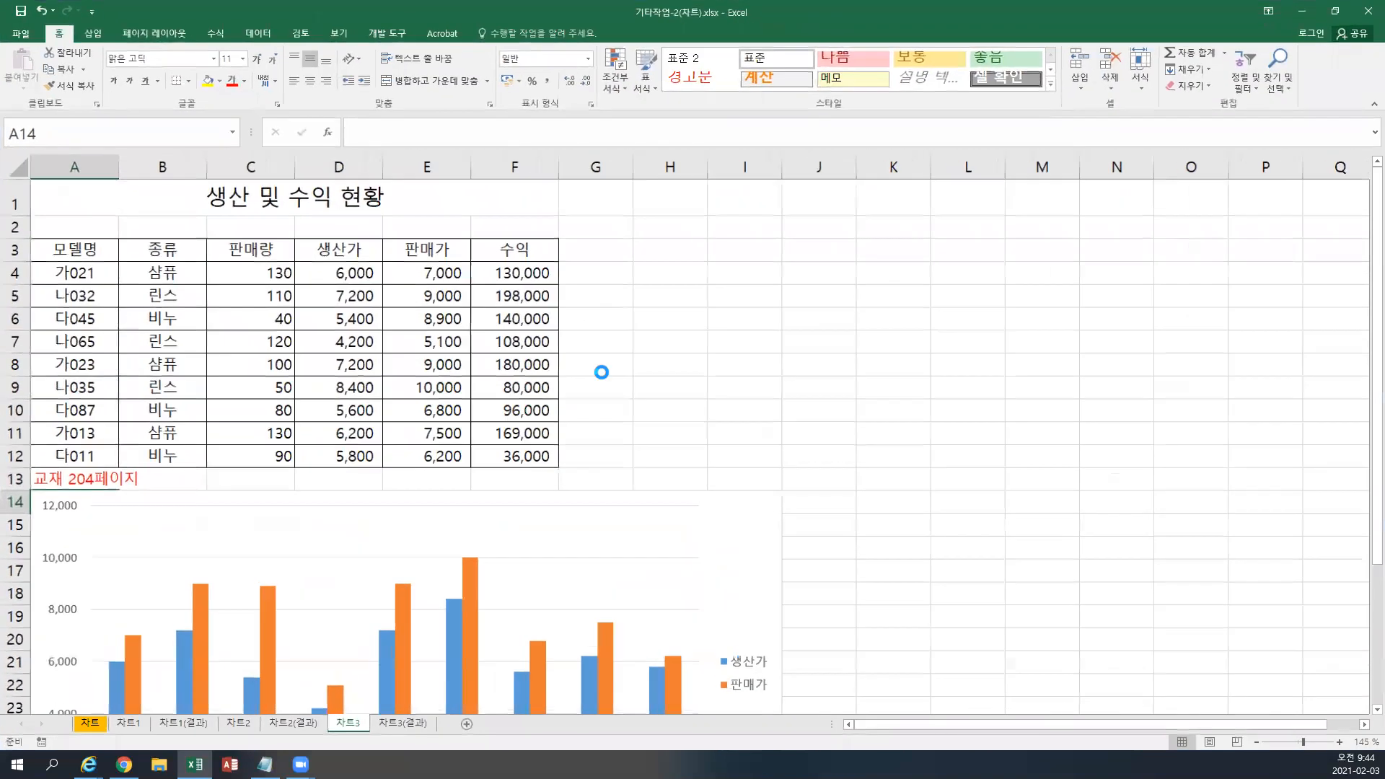
{"action": "scroll", "coordinate": [599, 372], "scroll_direction": "down", "scroll_amount": 4}
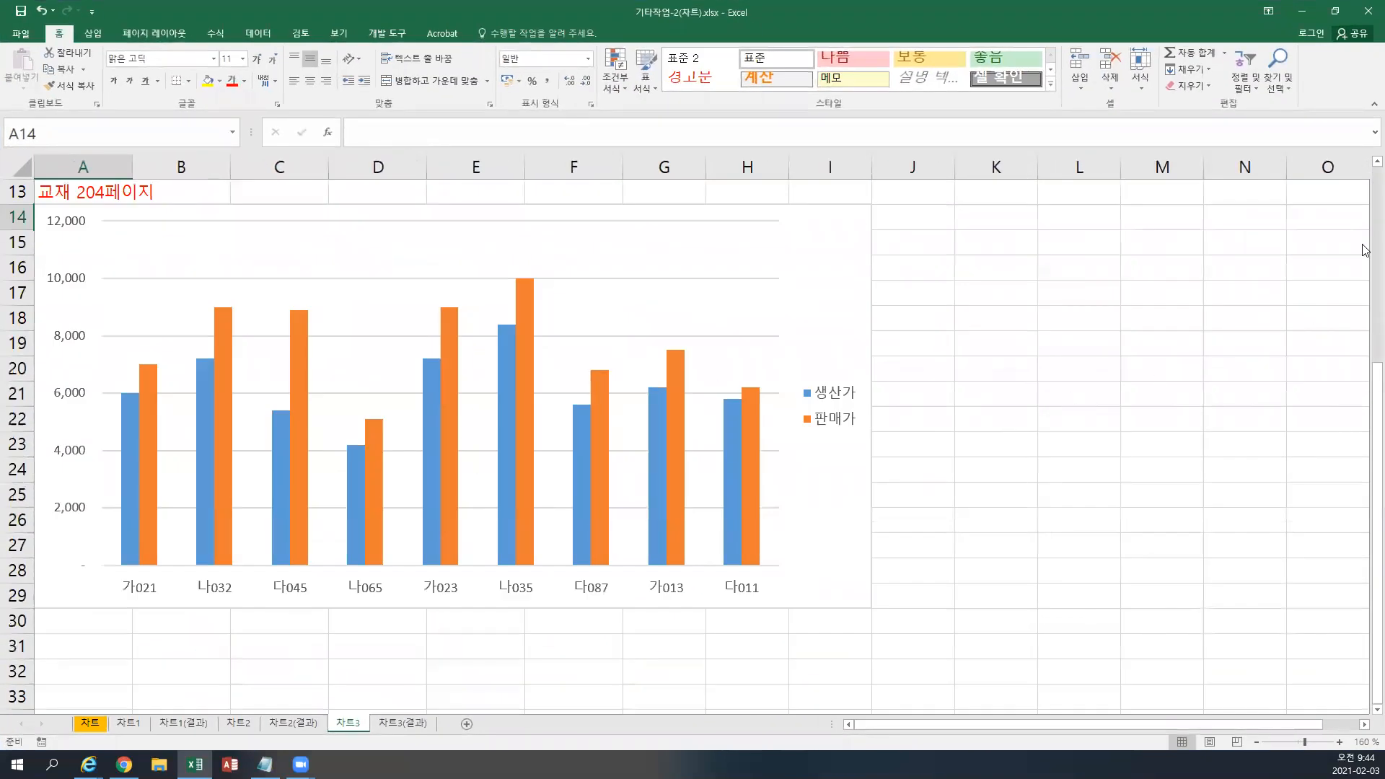
{"action": "left_click", "coordinate": [1377, 162]}
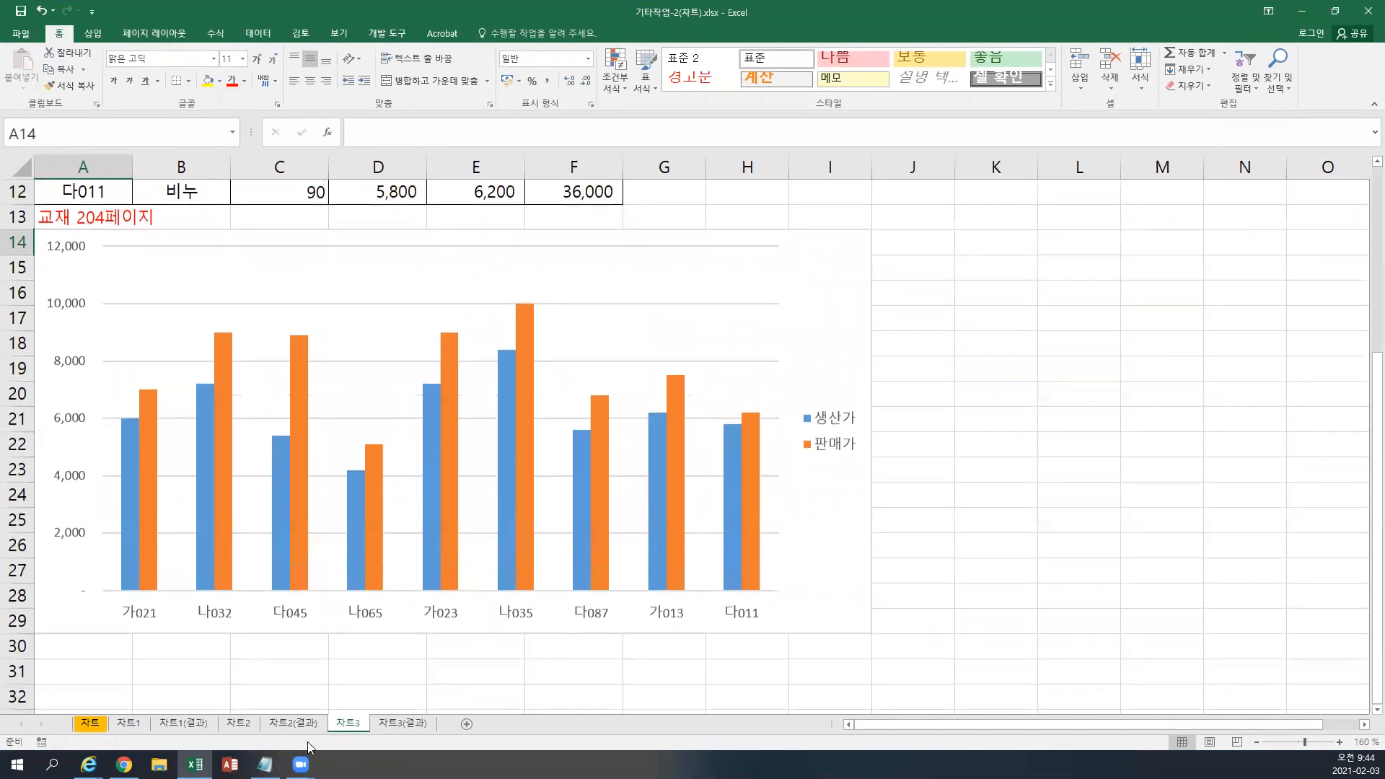
{"action": "left_click", "coordinate": [236, 728]}
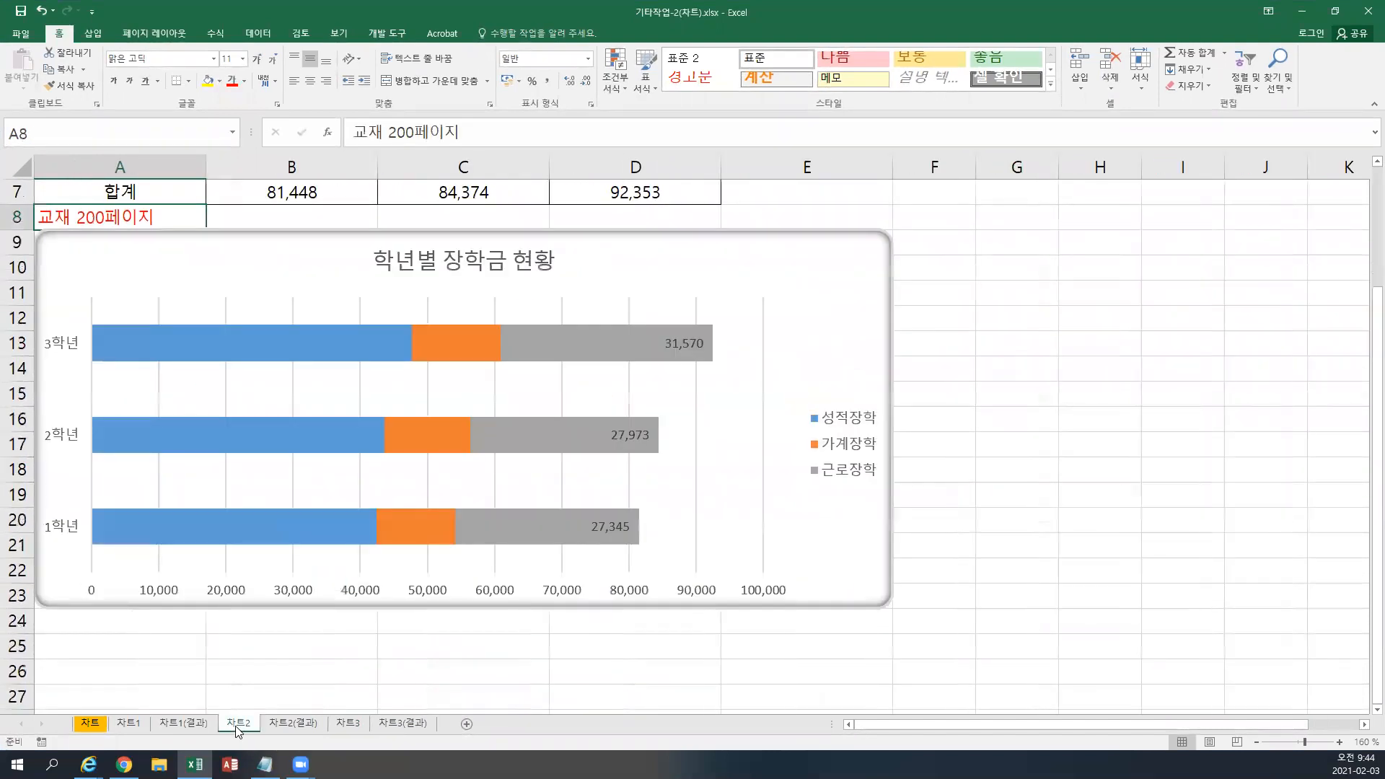
{"action": "left_click", "coordinate": [129, 727]}
{"action": "left_click", "coordinate": [959, 418]}
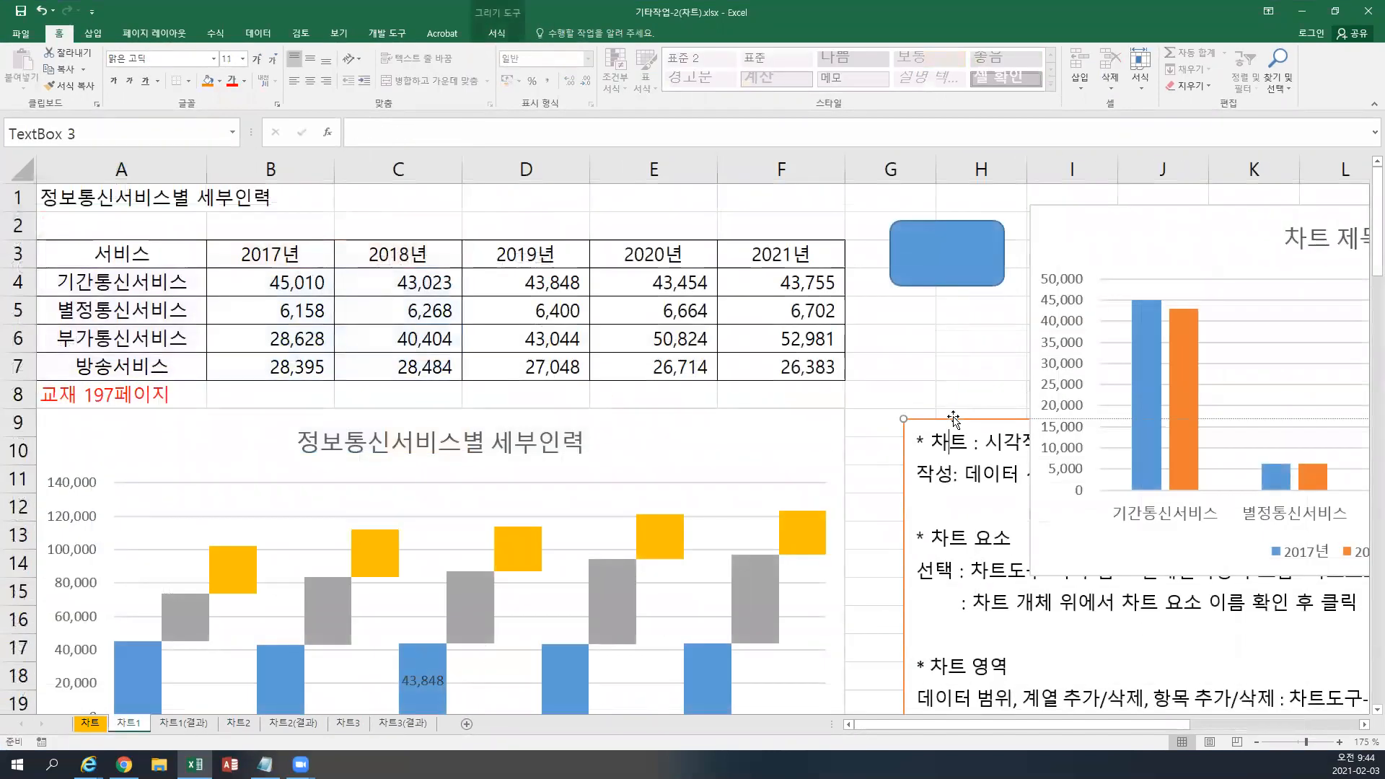
{"action": "left_click", "coordinate": [239, 724]}
{"action": "left_click", "coordinate": [1034, 247]}
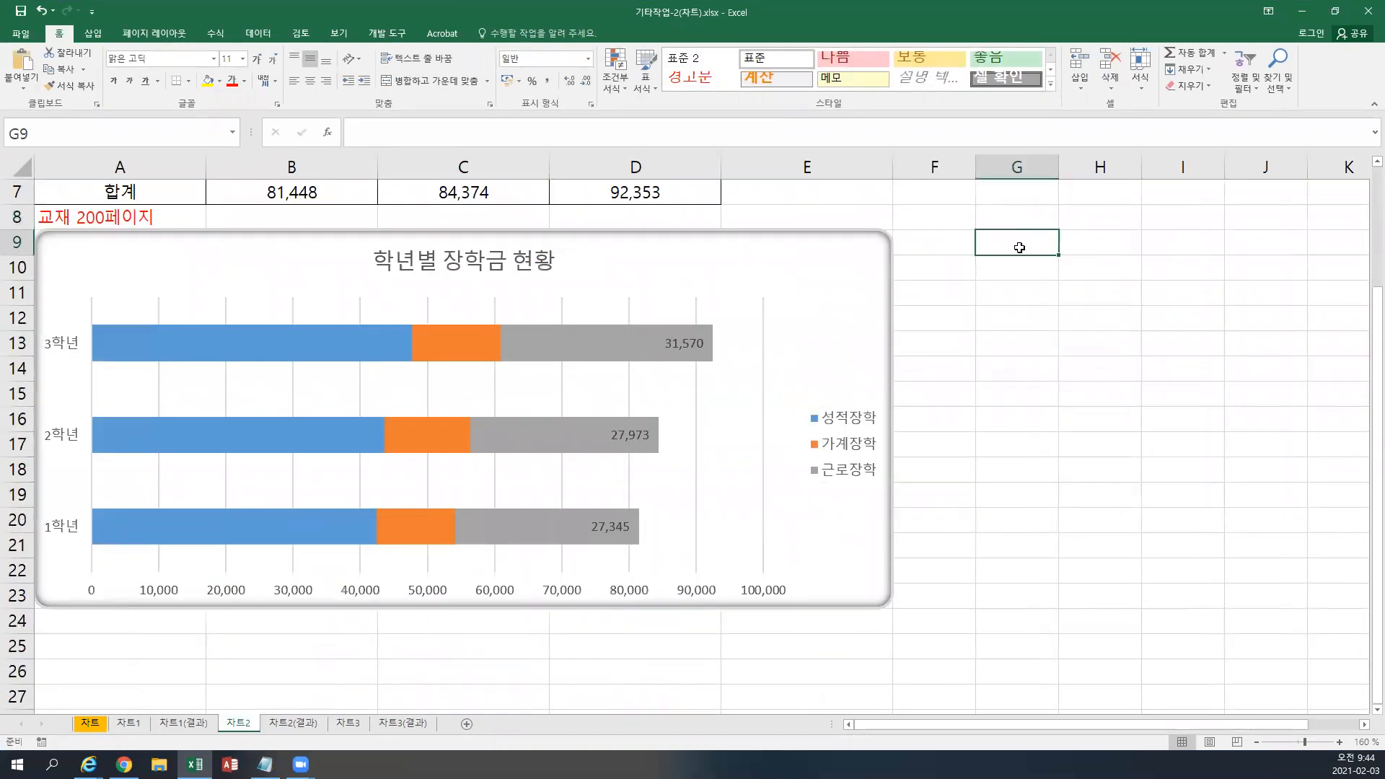
{"action": "key", "text": "ctrl+v"}
Paste the chart notes text box at cell K14 of the 차트3 sheet, beside the column chart.
{"action": "left_click", "coordinate": [347, 723]}
{"action": "left_click", "coordinate": [993, 243]}
{"action": "key", "text": "ctrl+v"}
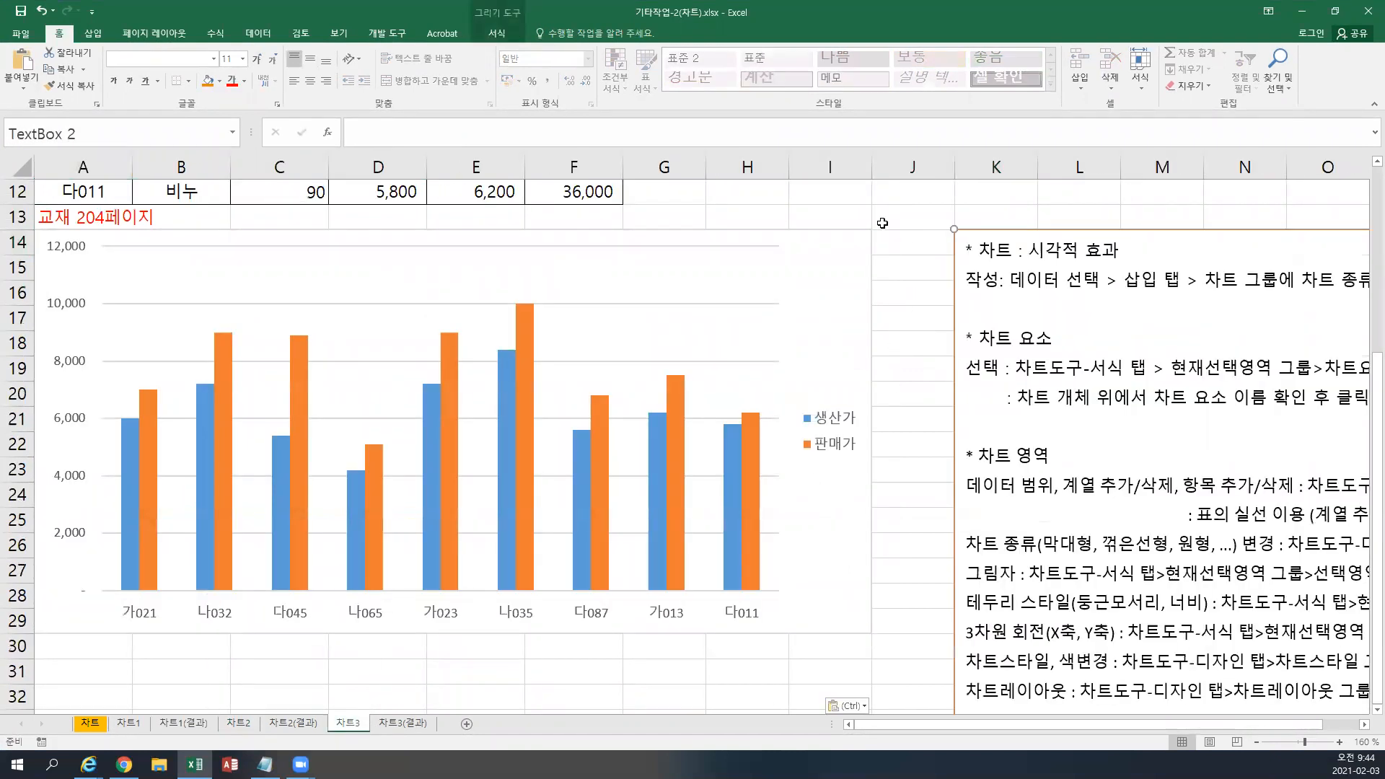
{"action": "left_click", "coordinate": [800, 216]}
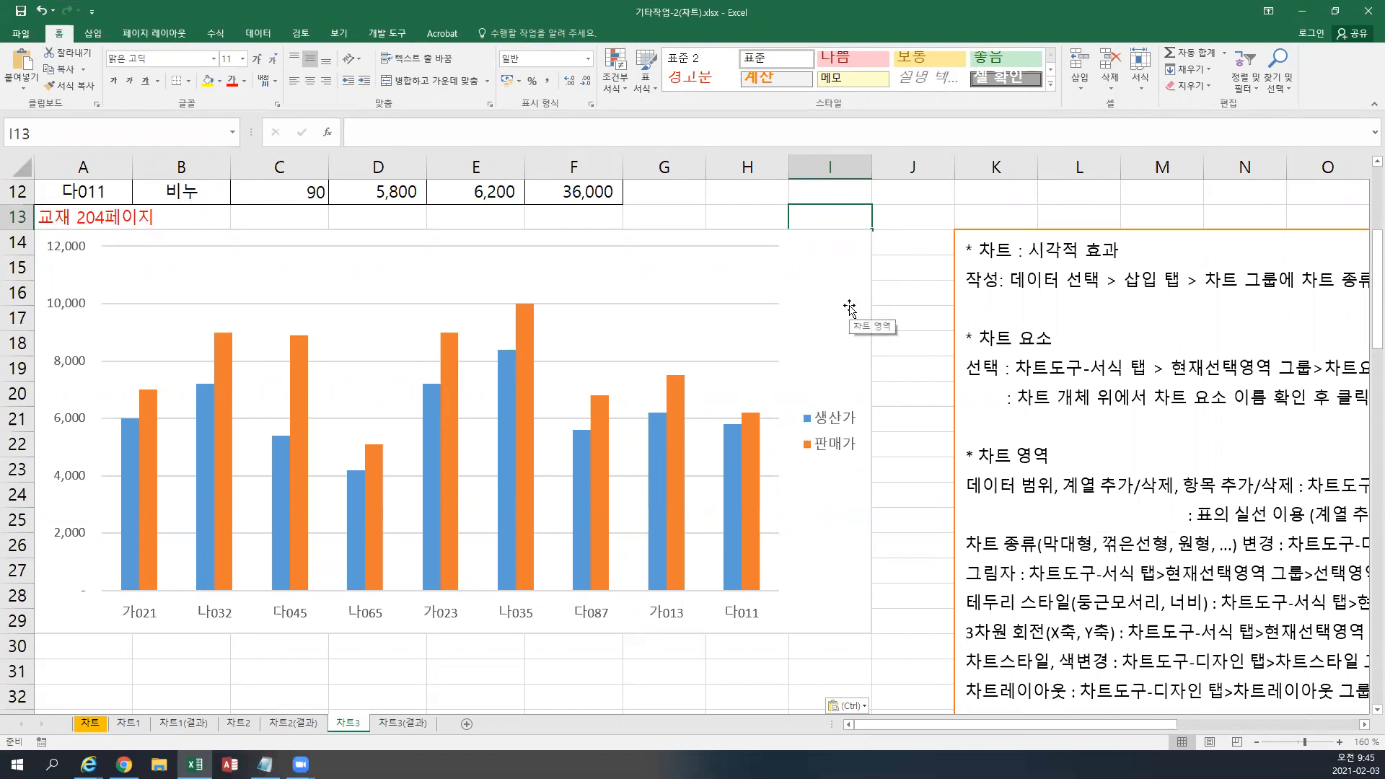
Extend the column chart's data range on 차트3 to include the 수익 column, and confirm the range in the data source settings.
{"action": "left_click", "coordinate": [824, 273]}
{"action": "left_click", "coordinate": [493, 33]}
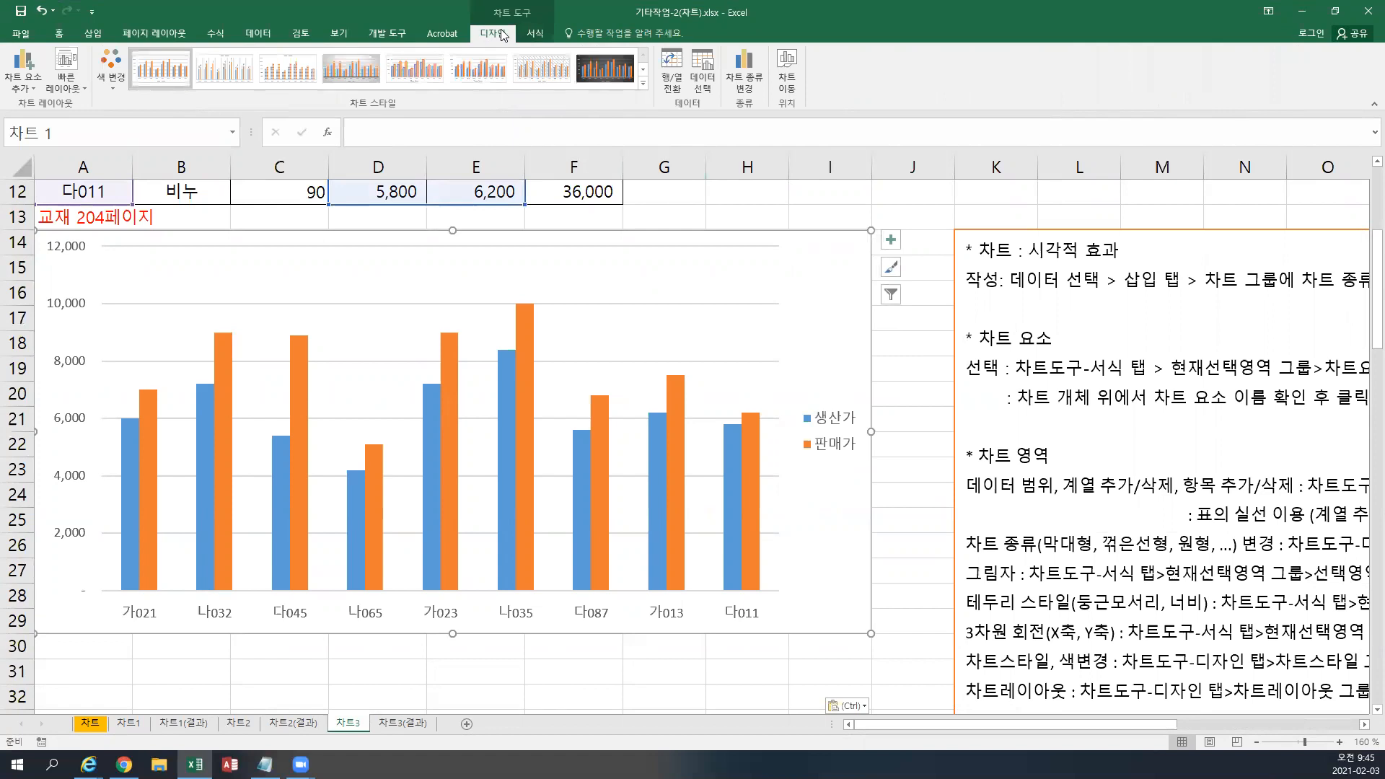
{"action": "left_click", "coordinate": [532, 33]}
{"action": "left_click", "coordinate": [507, 32]}
{"action": "scroll", "coordinate": [1366, 269], "scroll_direction": "up", "scroll_amount": 3}
{"action": "scroll", "coordinate": [1366, 270], "scroll_direction": "up", "scroll_amount": 4}
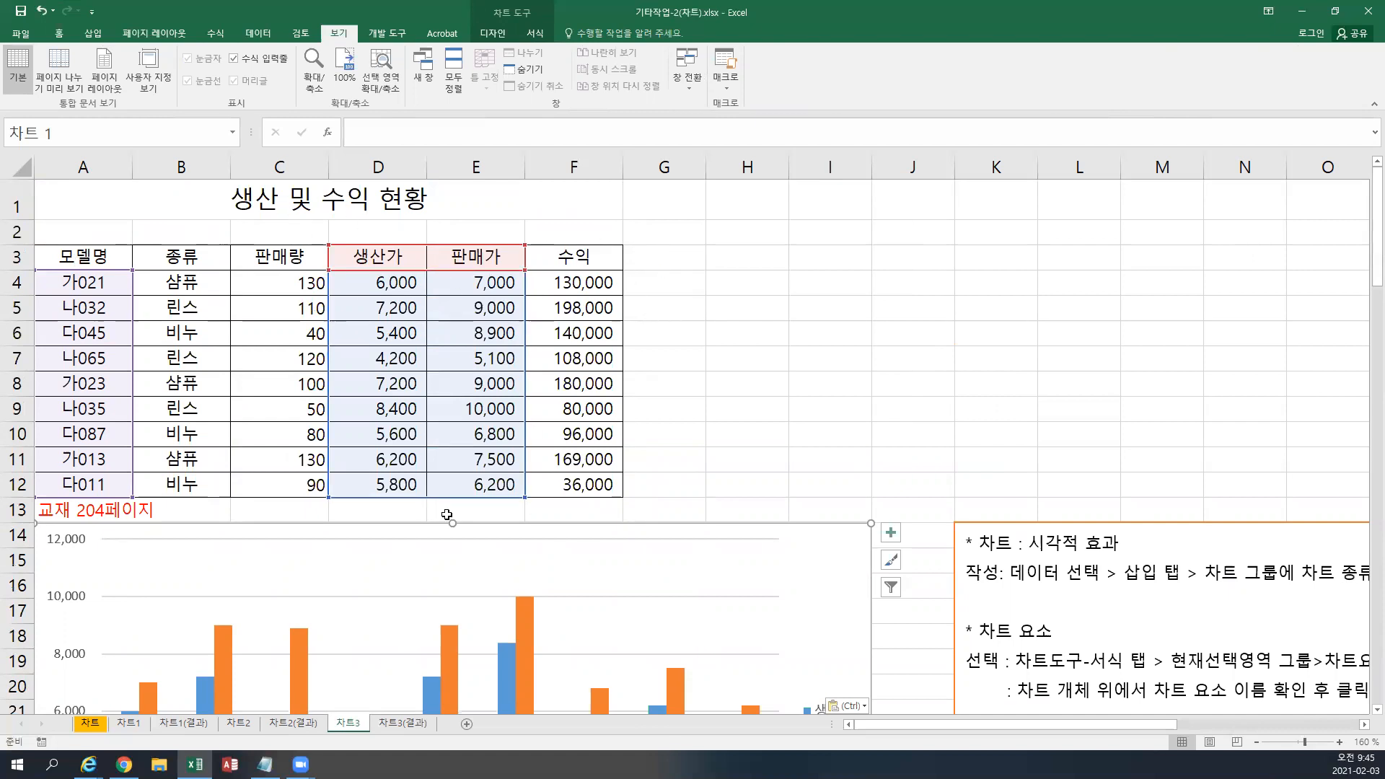
{"action": "scroll", "coordinate": [488, 333], "scroll_direction": "down", "scroll_amount": 1}
{"action": "scroll", "coordinate": [488, 333], "scroll_direction": "down", "scroll_amount": 3}
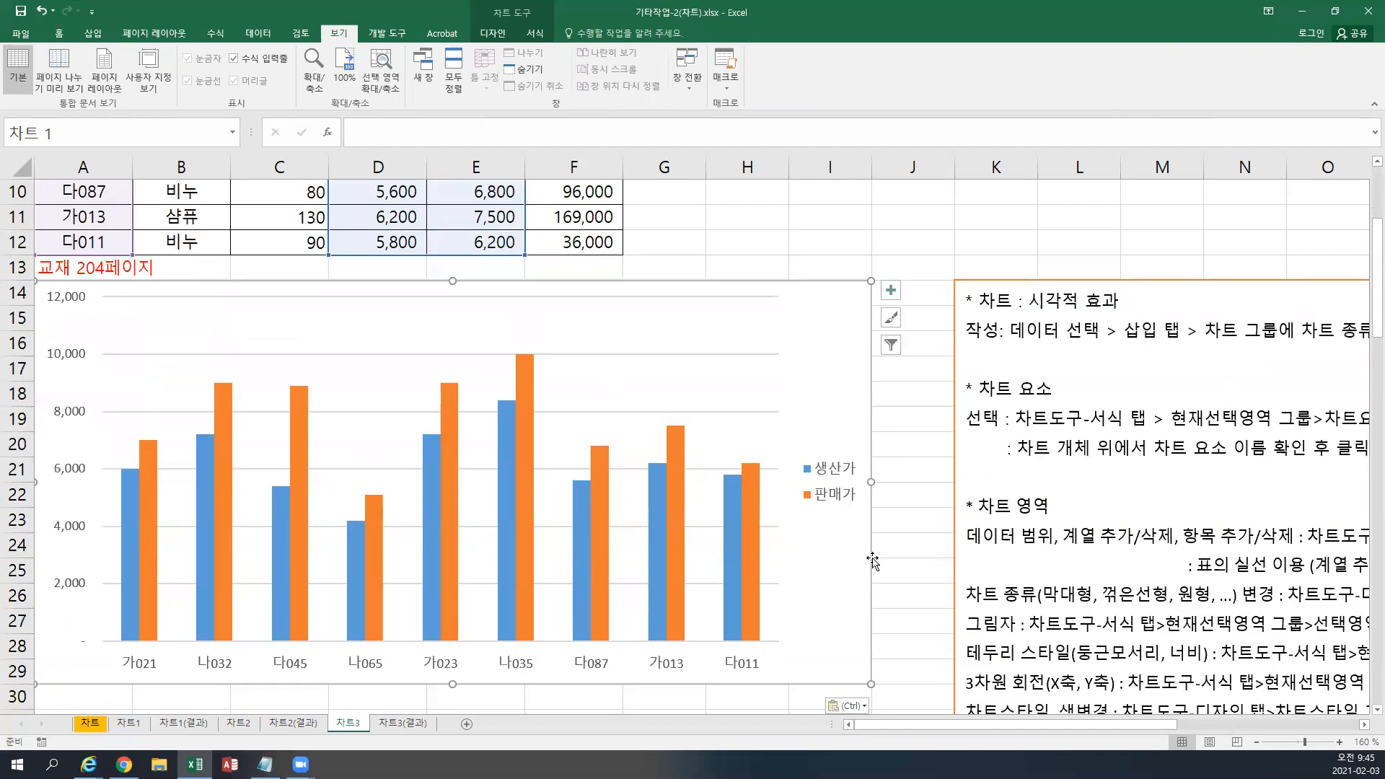
{"action": "scroll", "coordinate": [874, 562], "scroll_direction": "up", "scroll_amount": 3}
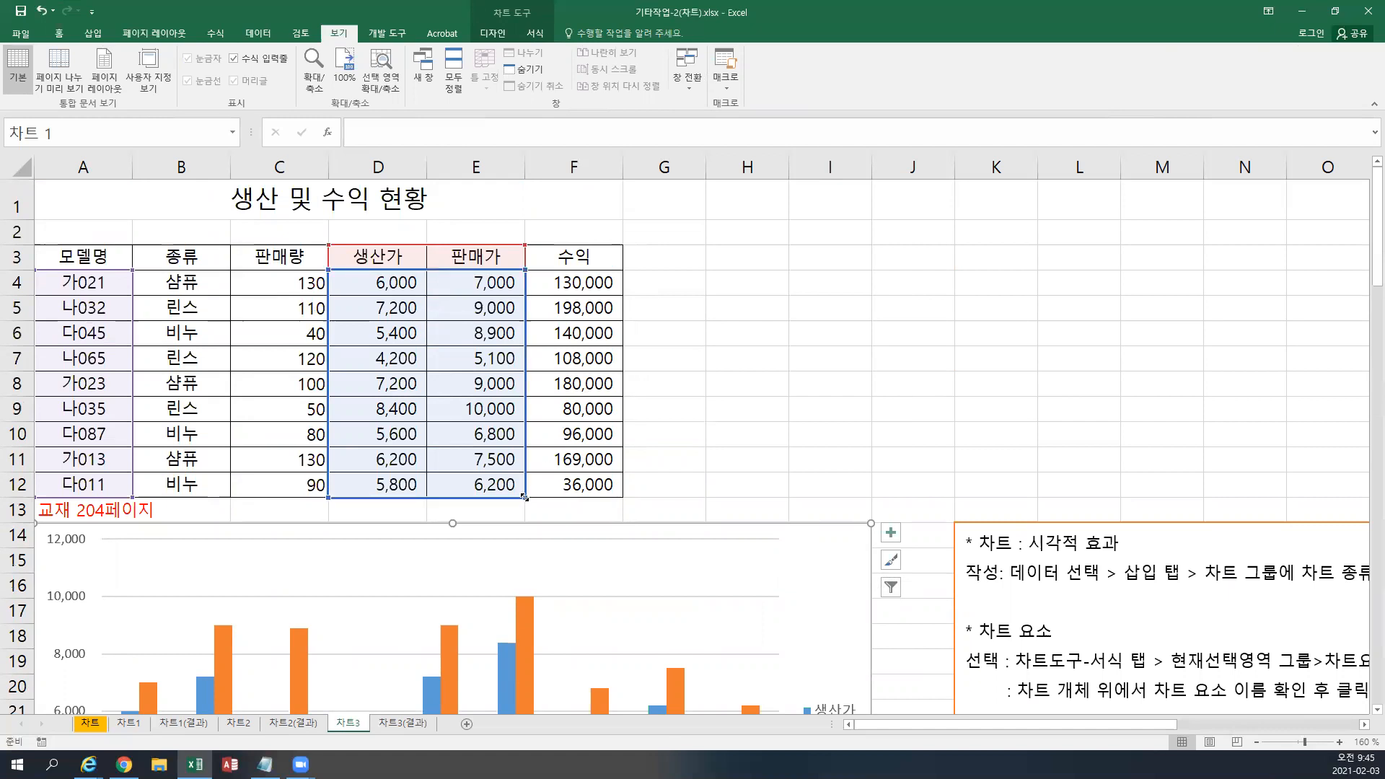
{"action": "left_click", "coordinate": [503, 31]}
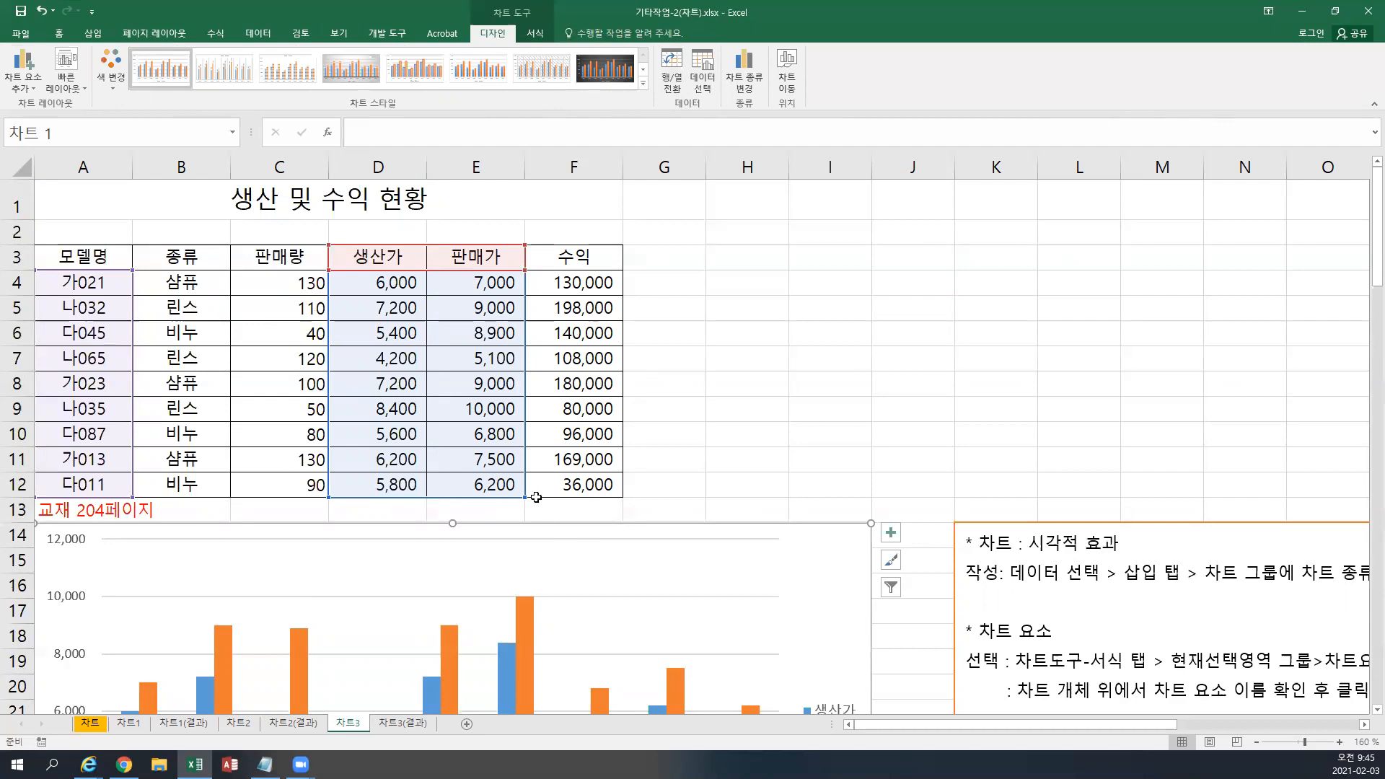
{"action": "left_click_drag", "start_coordinate": [524, 497], "coordinate": [606, 497]}
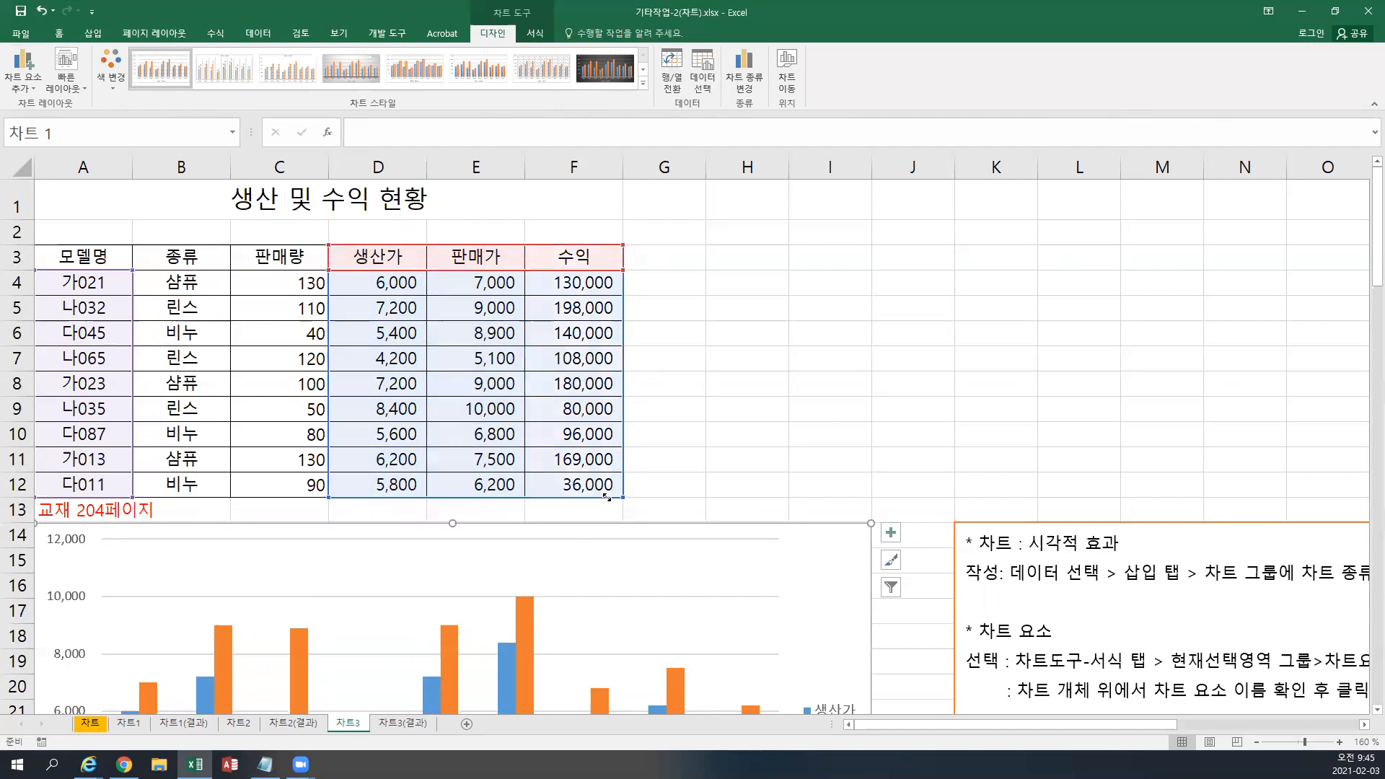
{"action": "left_click", "coordinate": [700, 87]}
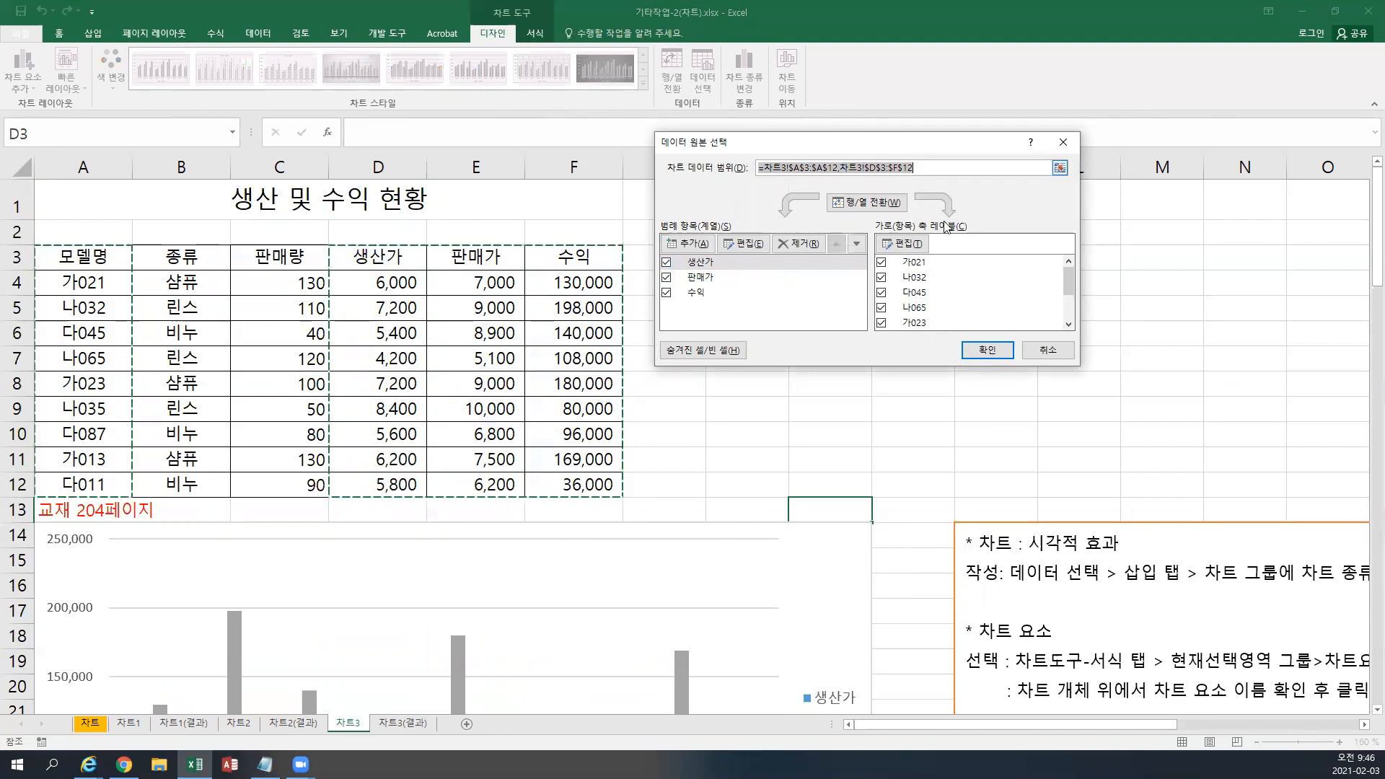
{"action": "left_click", "coordinate": [988, 350]}
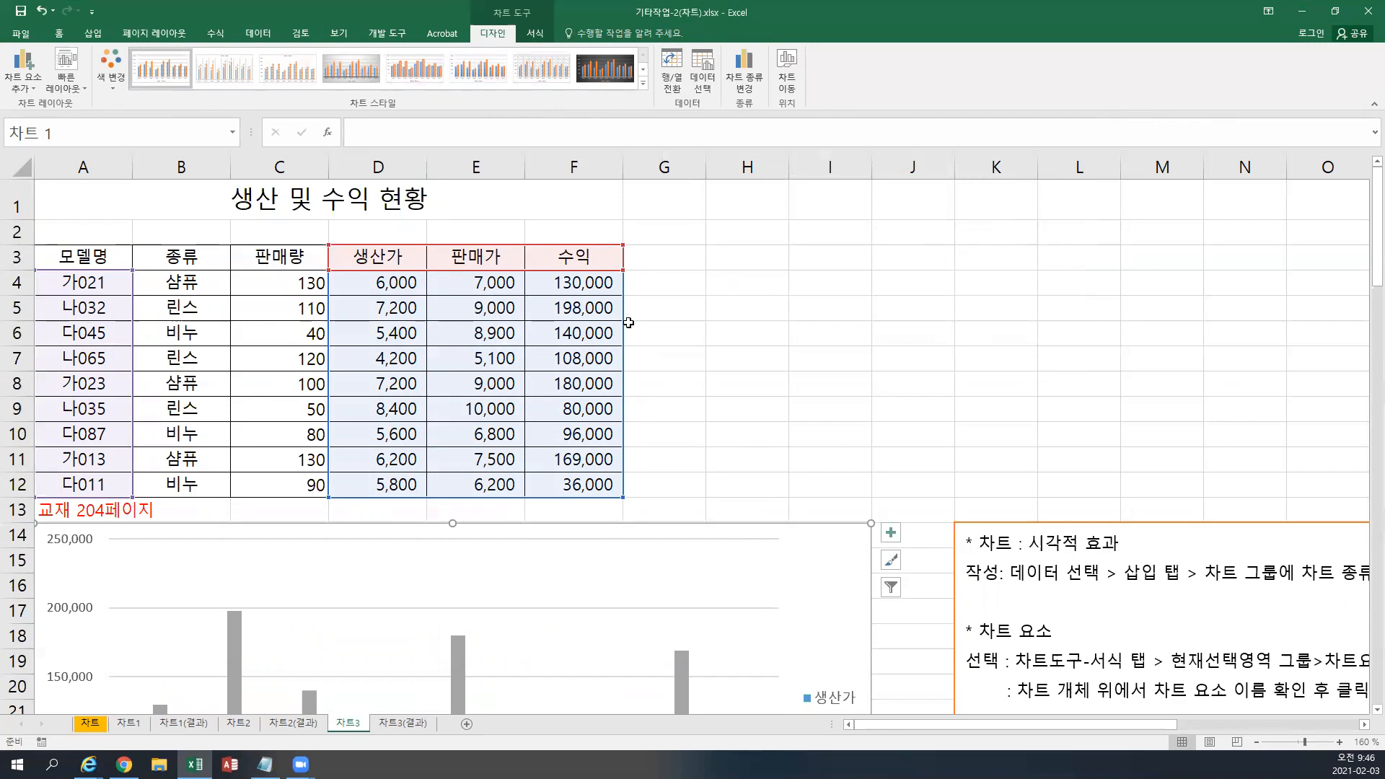
Change the 수익 series to a line with markers (표식이 있는 꺾은선형) plotted on the secondary axis.
{"action": "scroll", "coordinate": [629, 322], "scroll_direction": "down", "scroll_amount": 4}
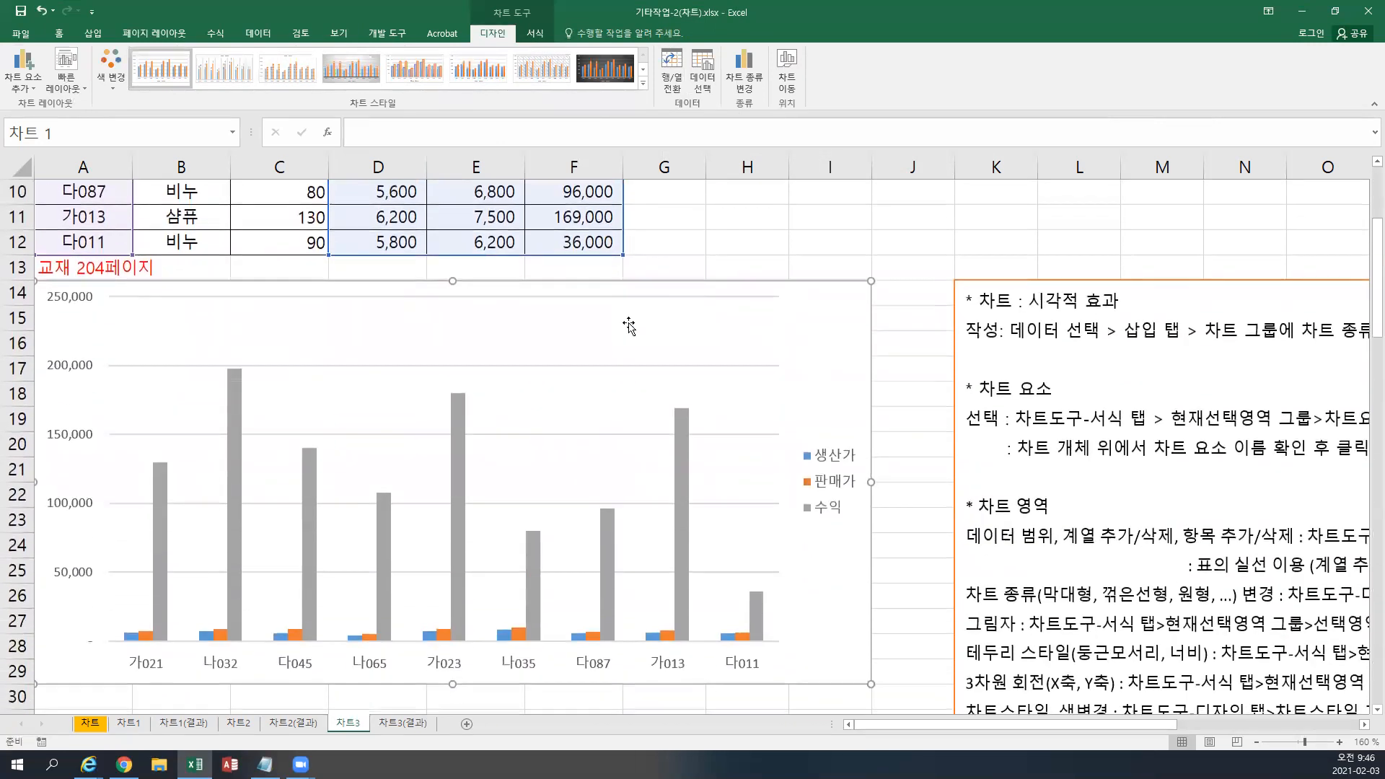
{"action": "mouse_move", "coordinate": [684, 402]}
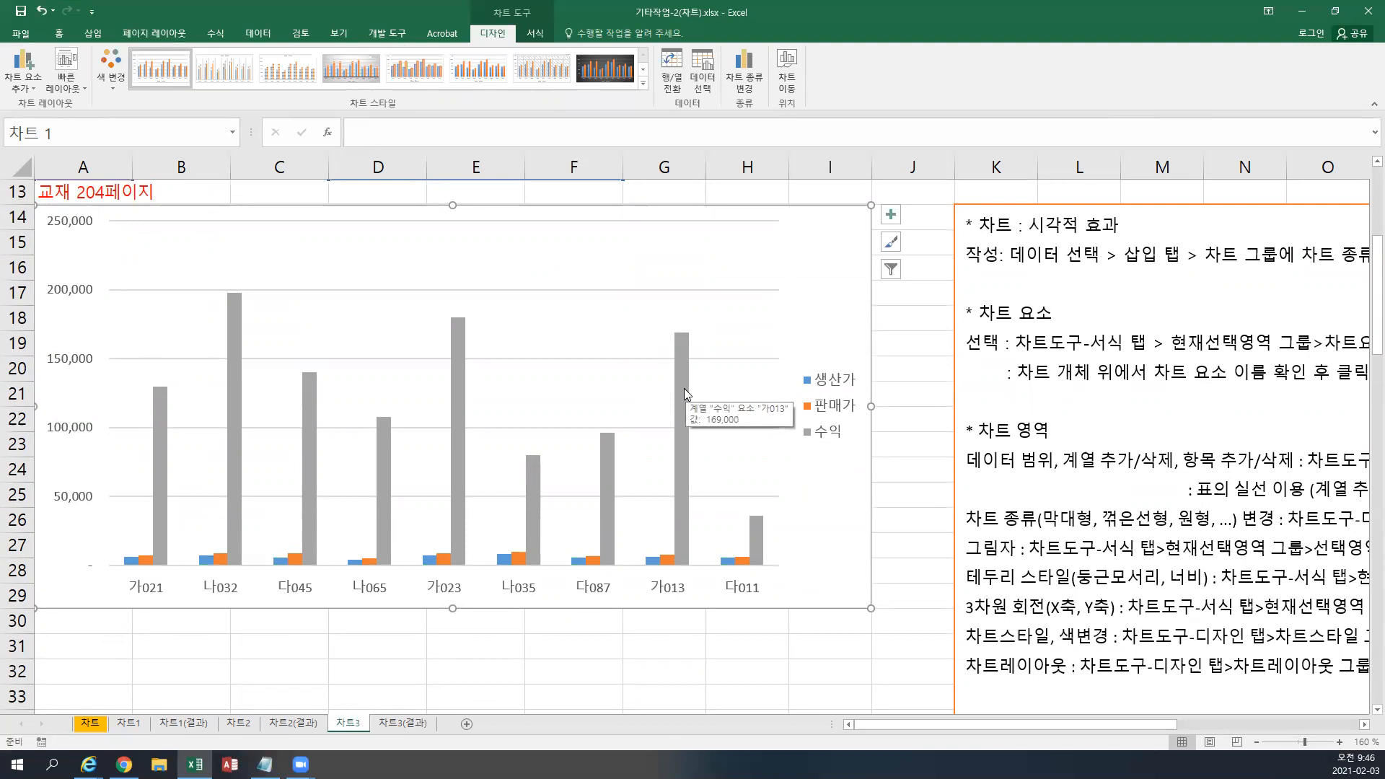
{"action": "left_click", "coordinate": [684, 388]}
{"action": "mouse_move", "coordinate": [685, 377]}
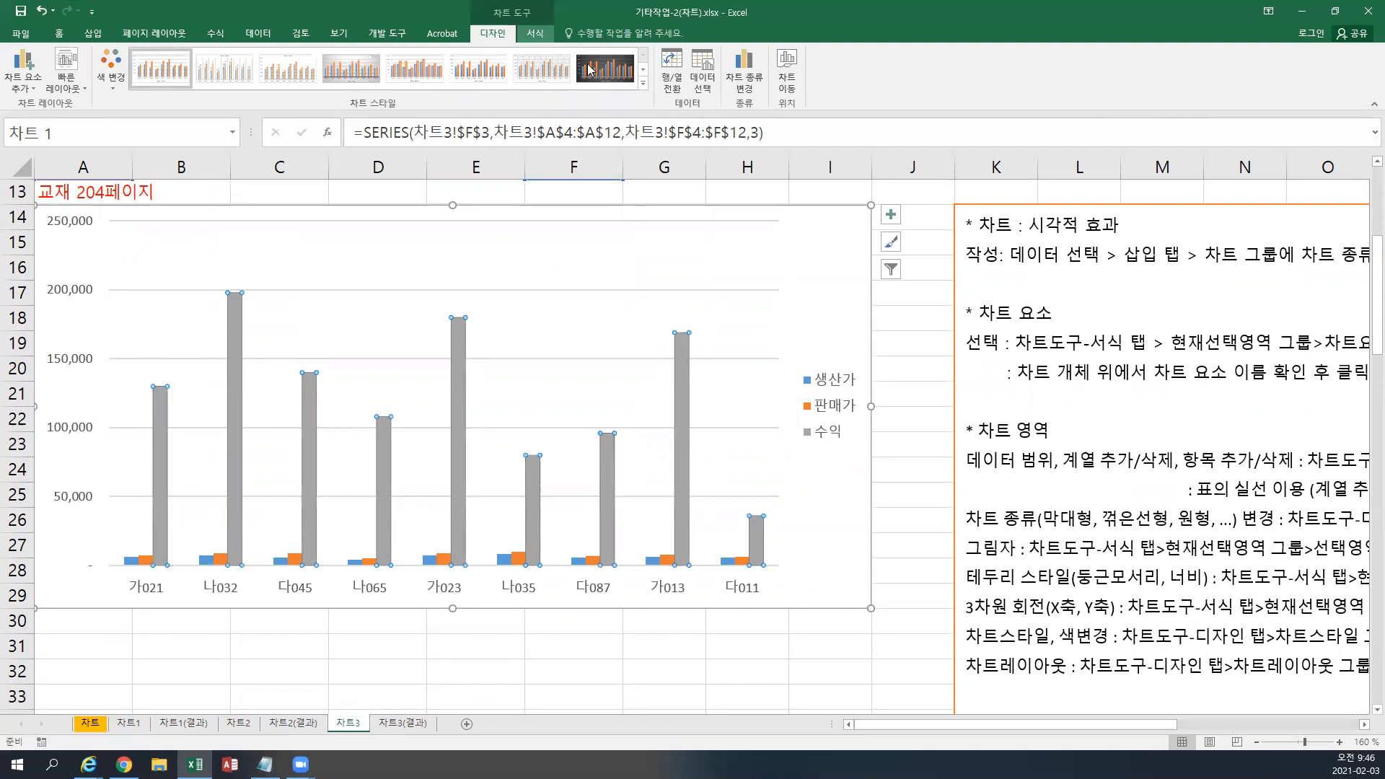
{"action": "right_click", "coordinate": [686, 357]}
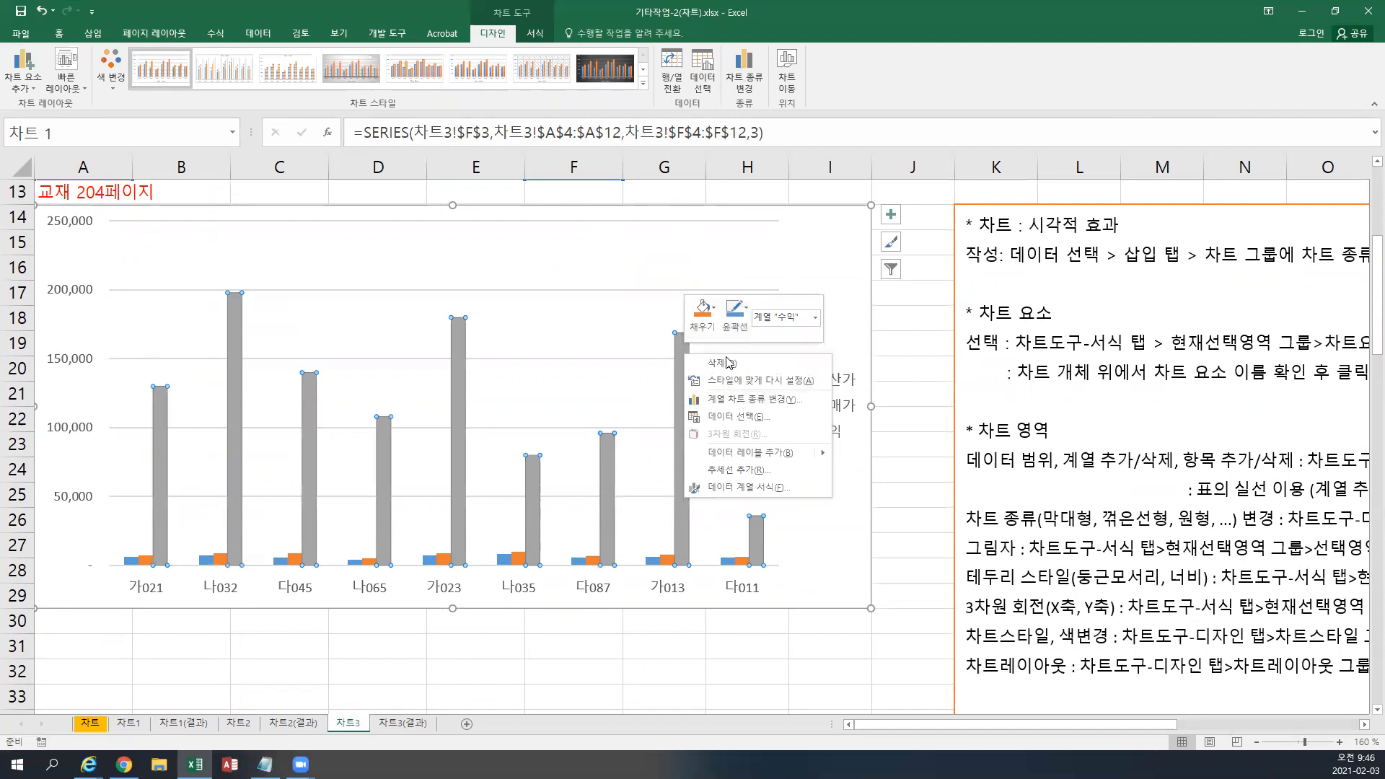
{"action": "left_click", "coordinate": [723, 406]}
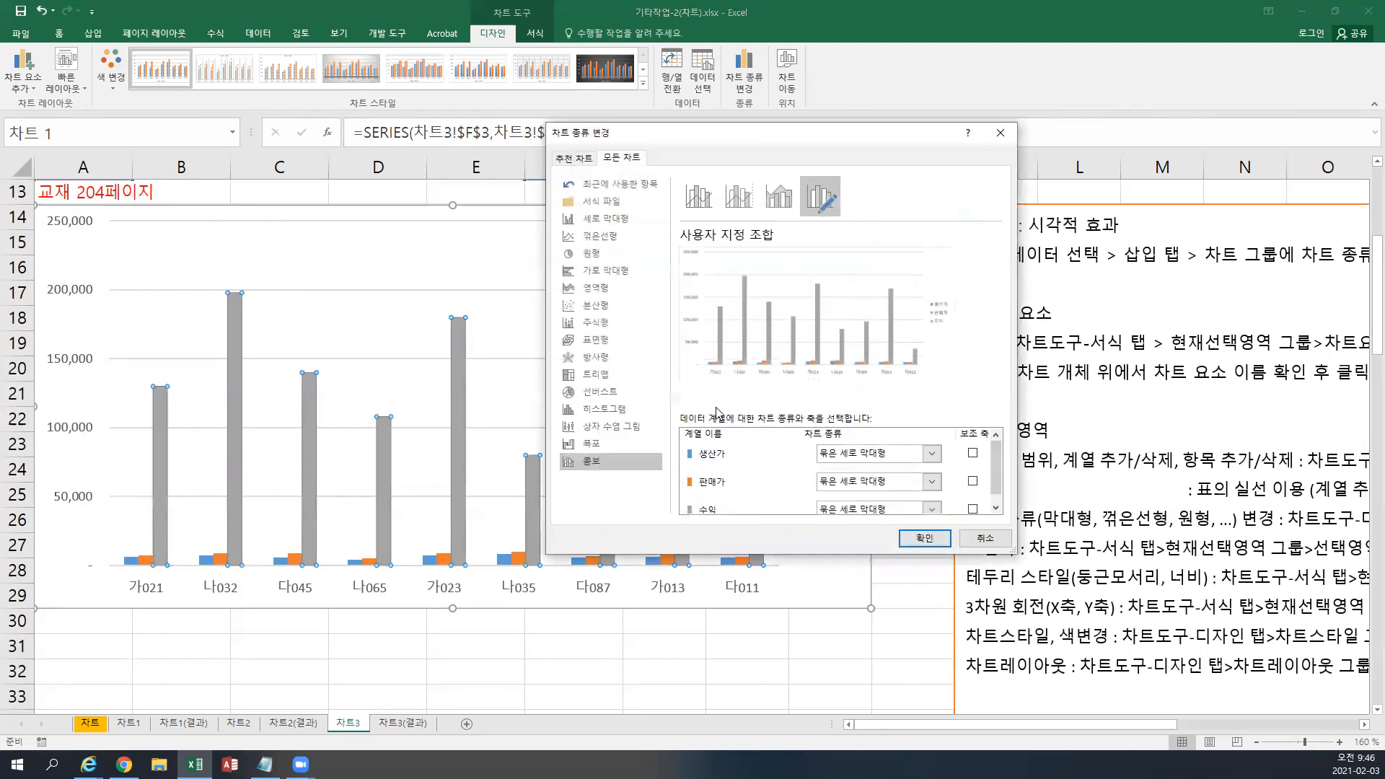
{"action": "left_click", "coordinate": [998, 509]}
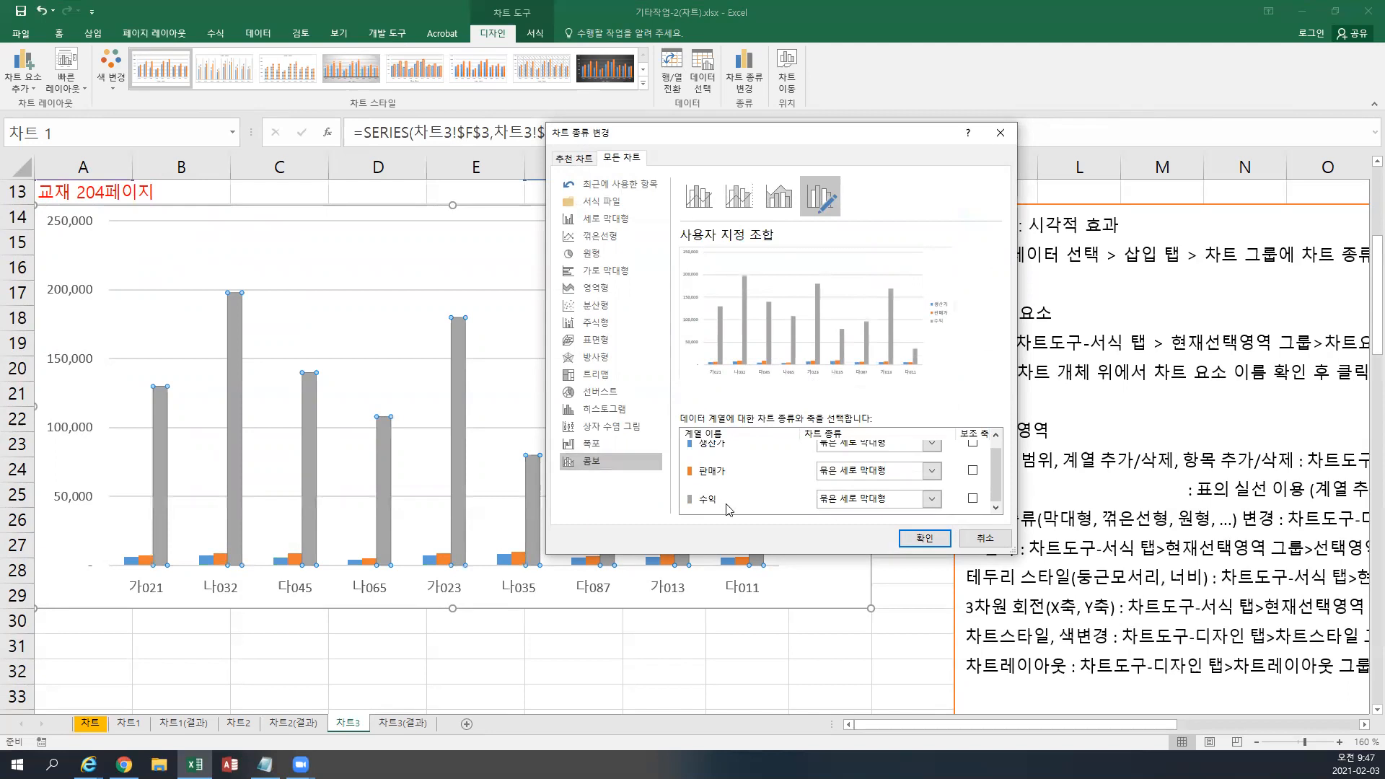
{"action": "left_click", "coordinate": [932, 499]}
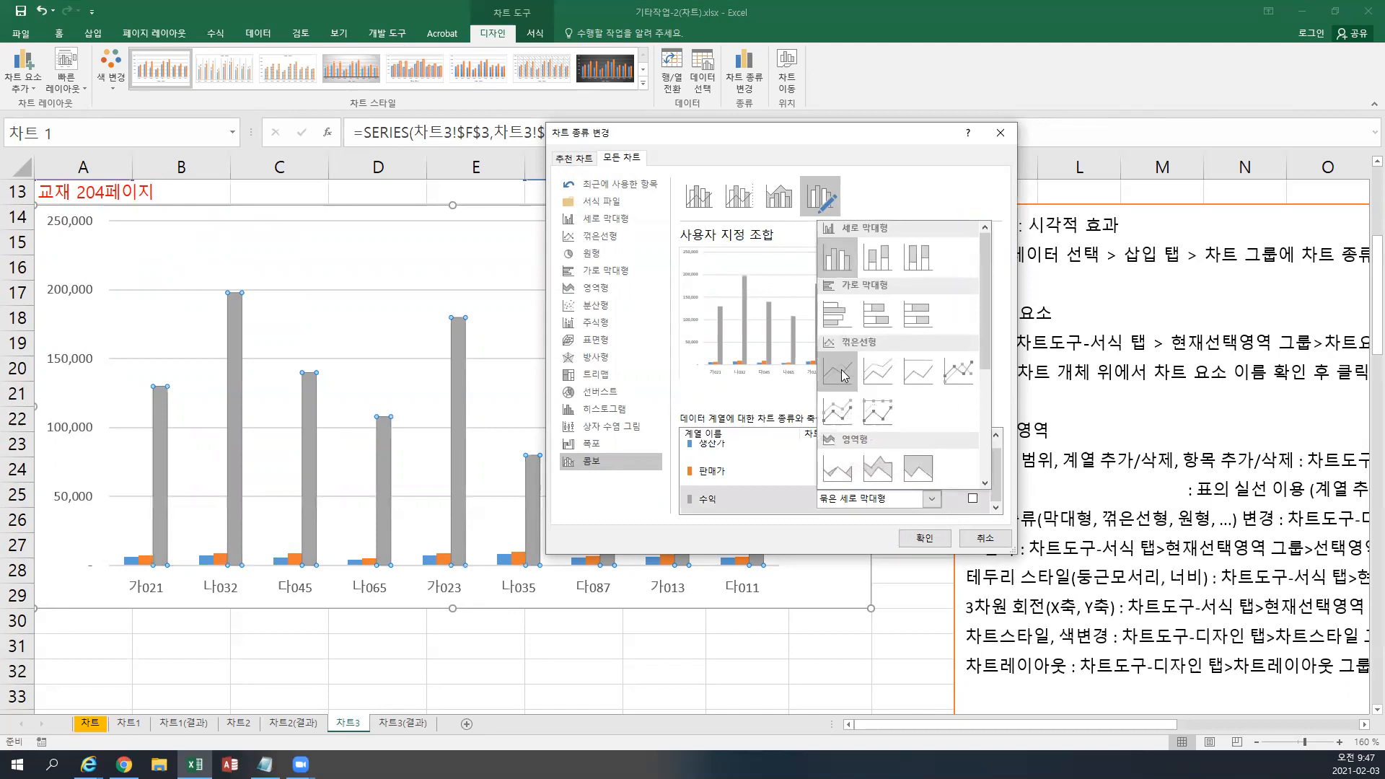
{"action": "left_click", "coordinate": [952, 372]}
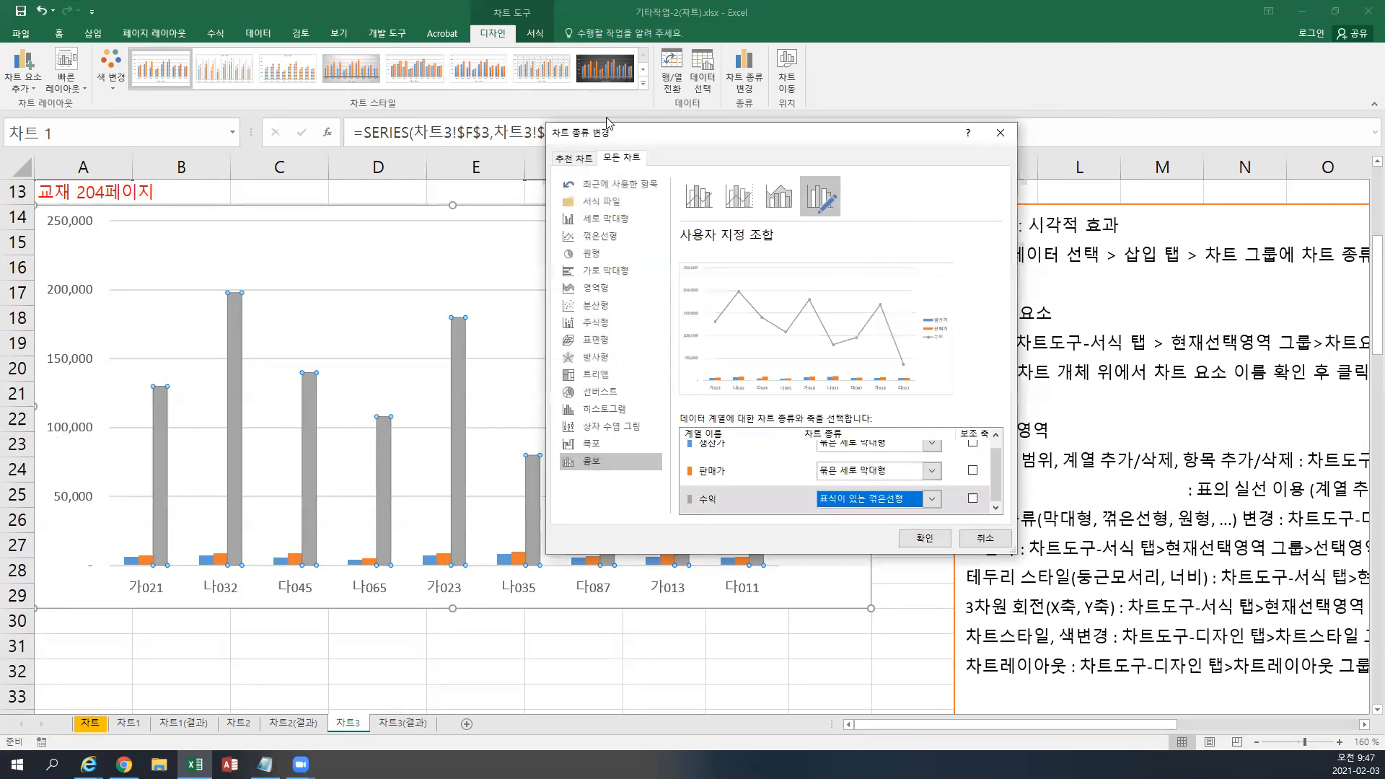
{"action": "left_click_drag", "start_coordinate": [696, 137], "coordinate": [1037, 158]}
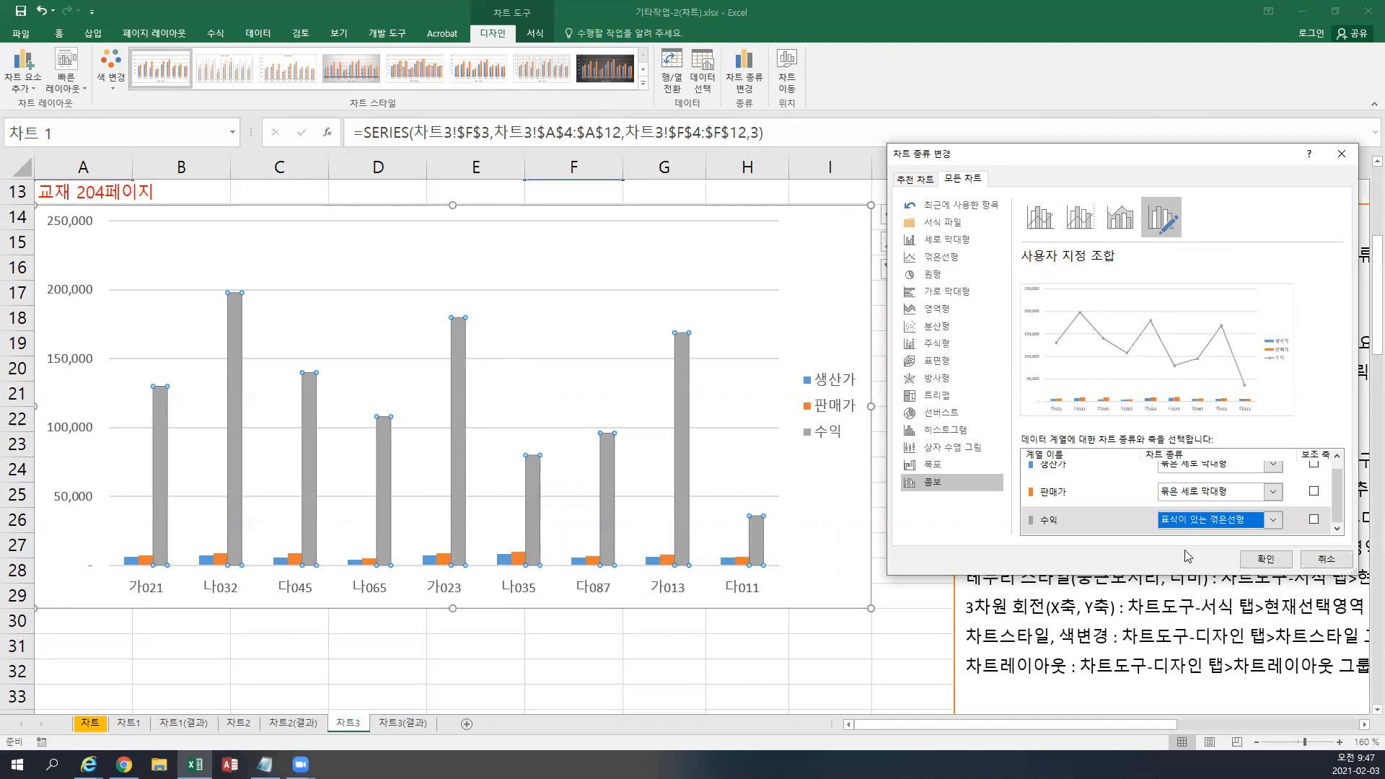
{"action": "left_click", "coordinate": [1314, 520]}
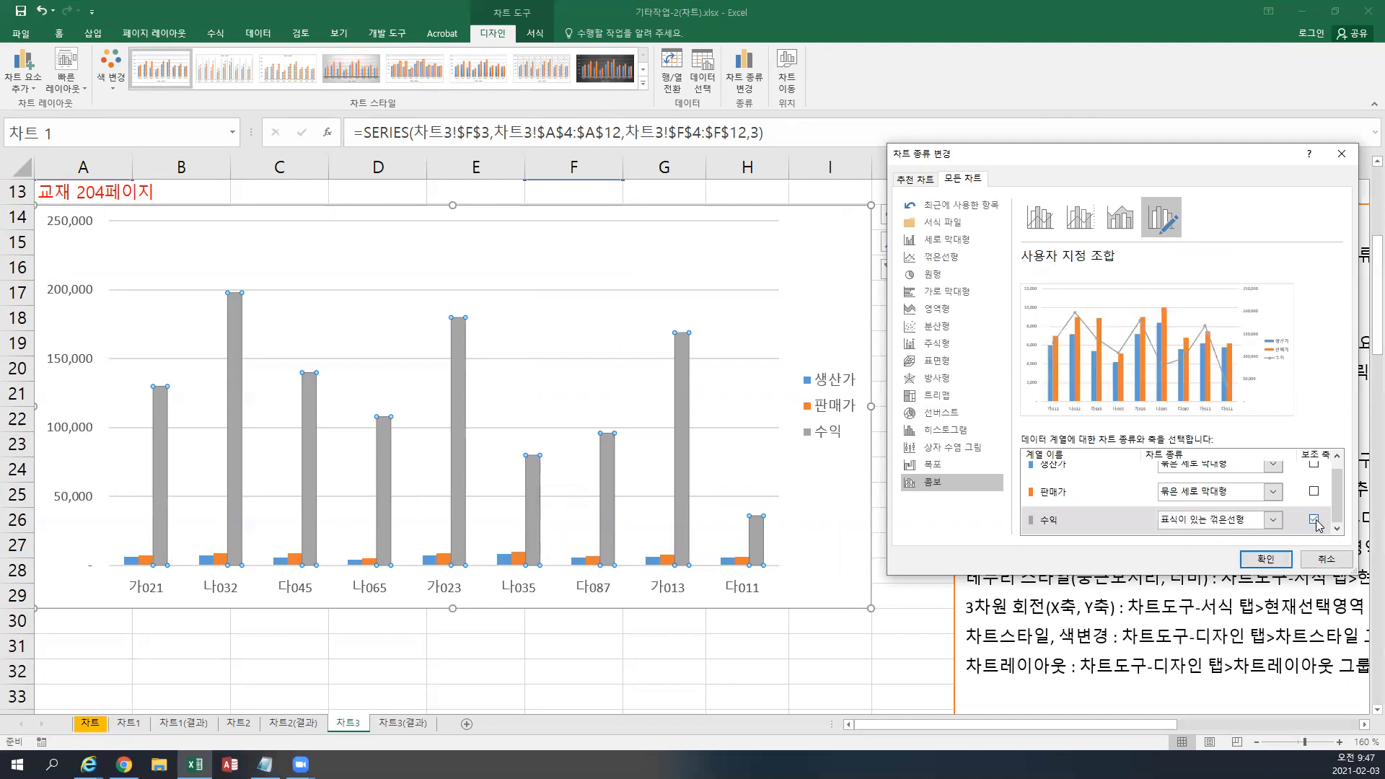
{"action": "left_click", "coordinate": [1266, 559]}
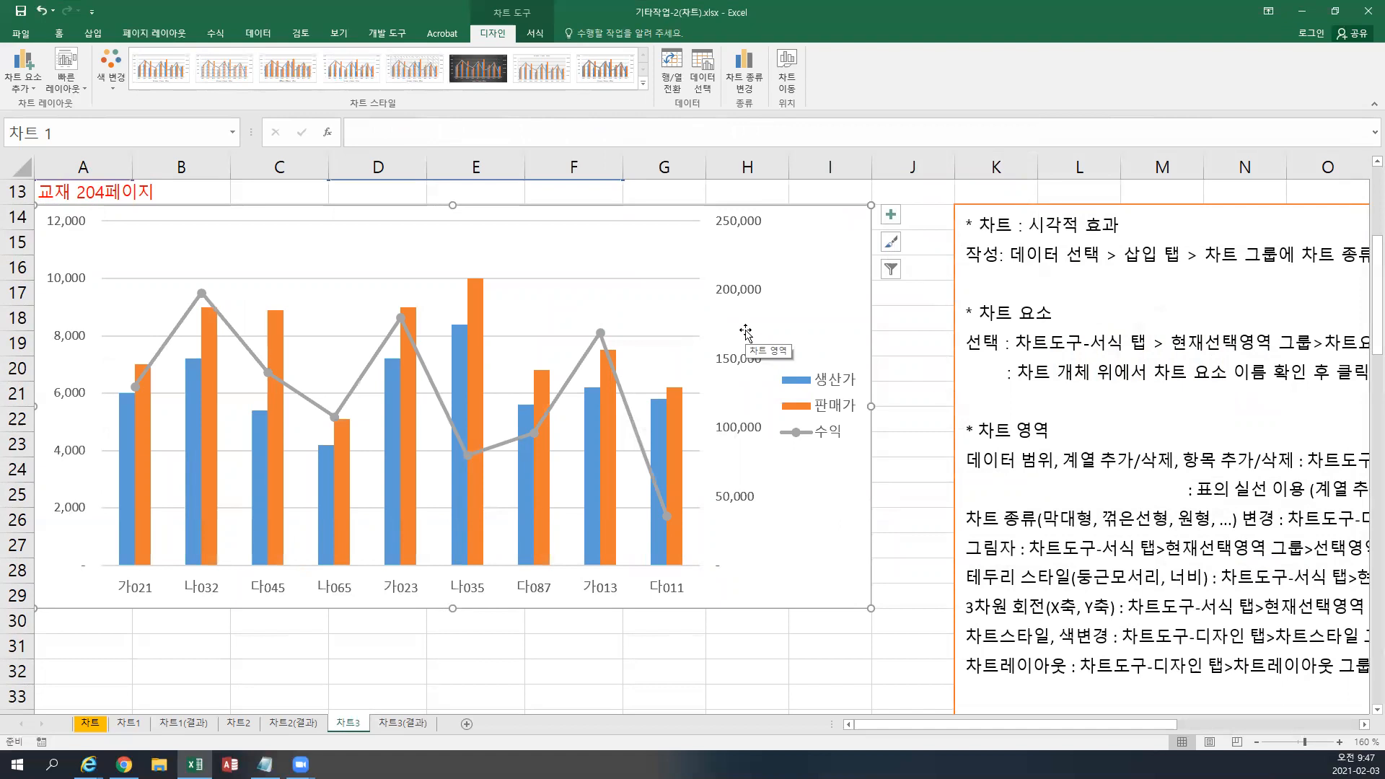
Set the maximum bound of the chart's secondary vertical axis to 200000.
{"action": "left_click", "coordinate": [738, 295]}
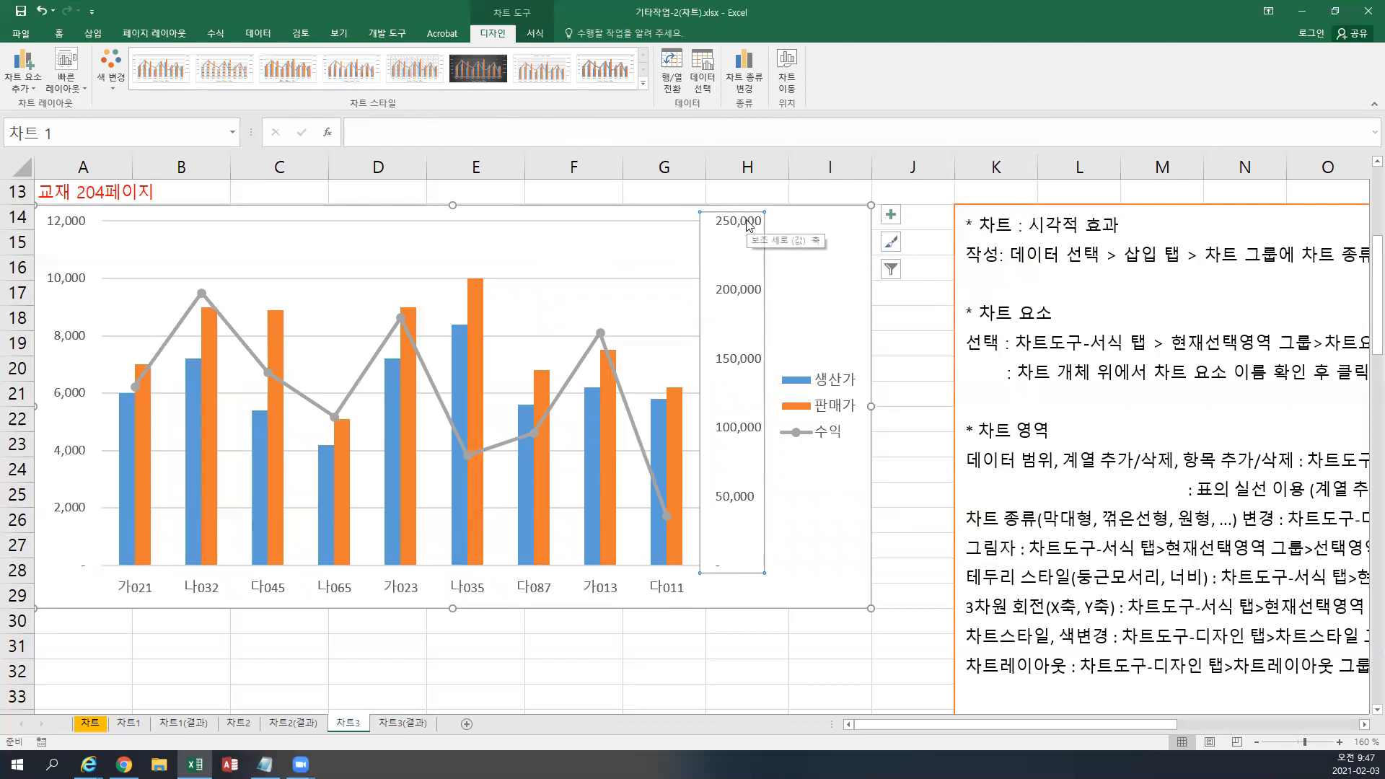
{"action": "right_click", "coordinate": [738, 293]}
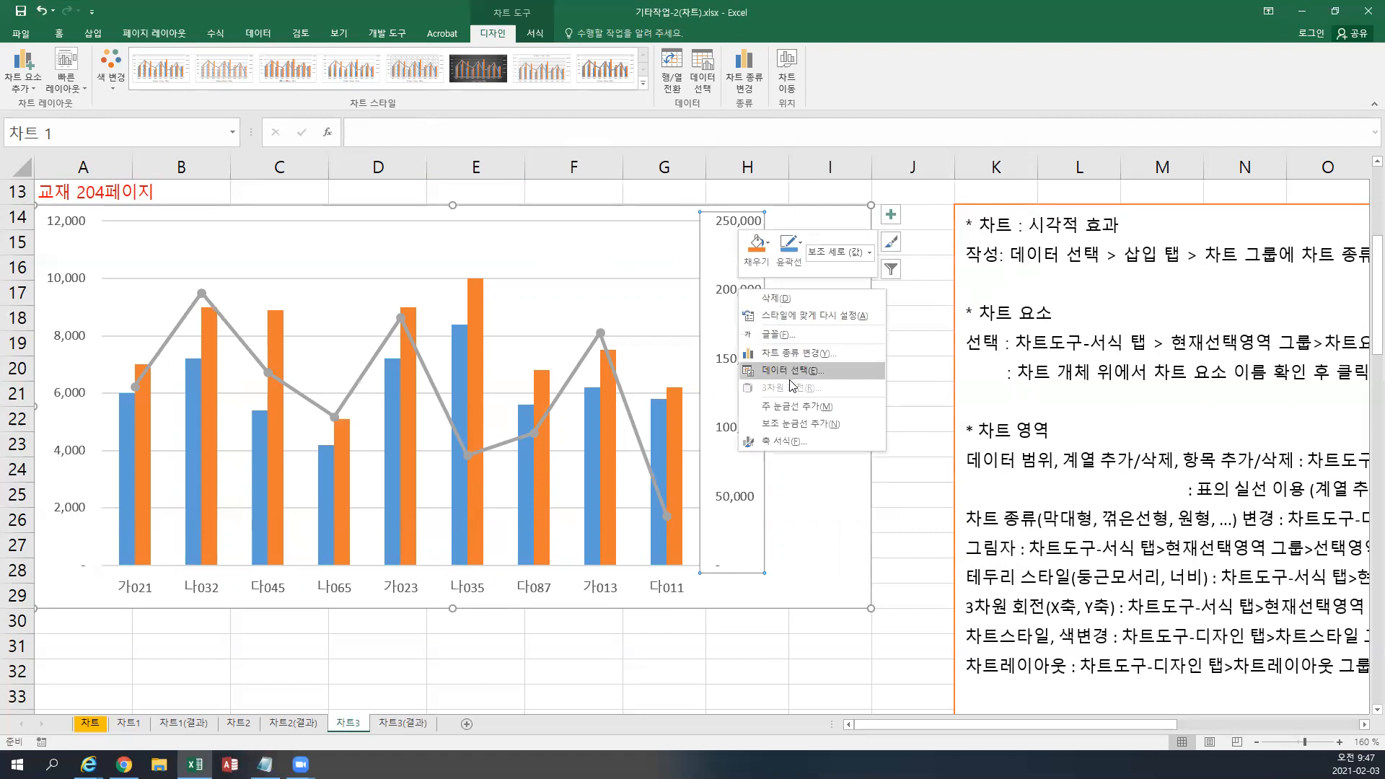
{"action": "left_click", "coordinate": [786, 441]}
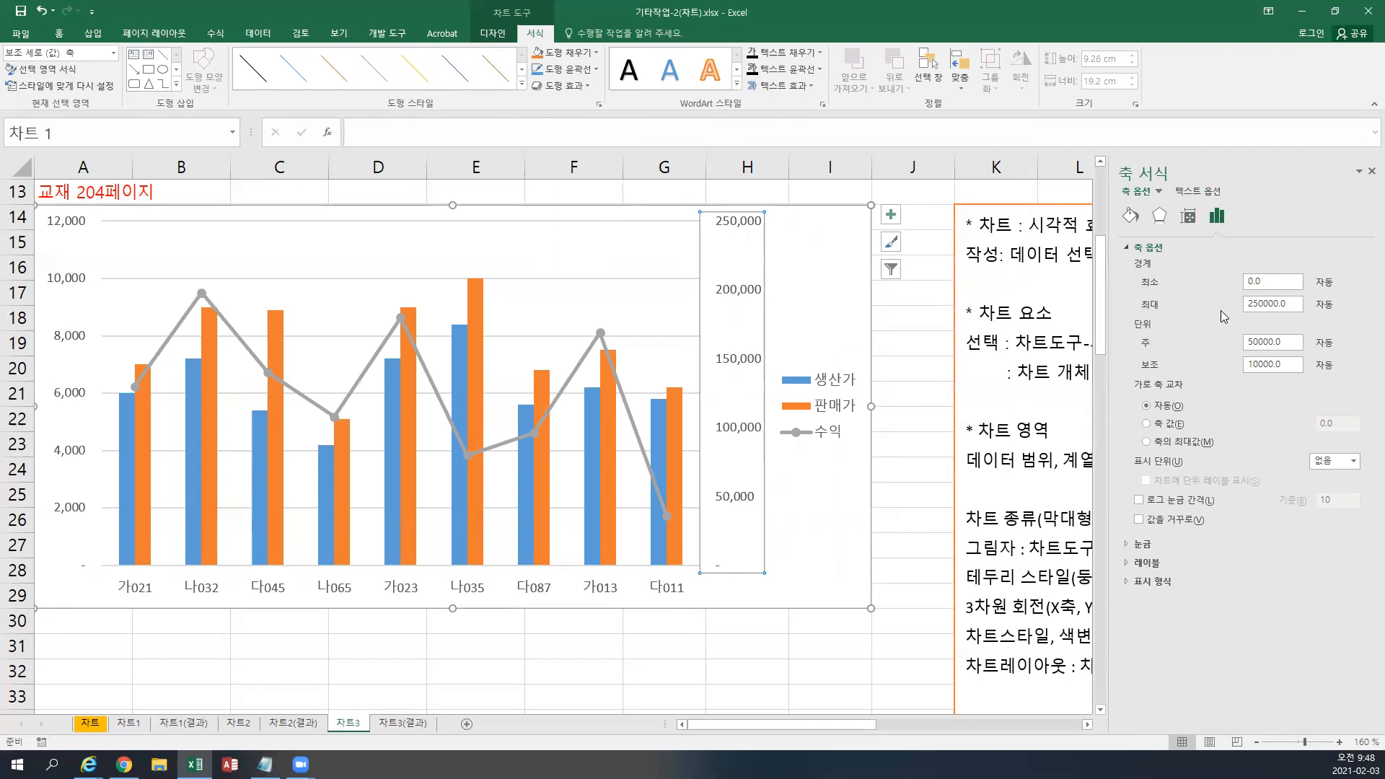
{"action": "left_click_drag", "start_coordinate": [1290, 308], "coordinate": [1195, 306]}
{"action": "type", "text": "200000"}
{"action": "key", "text": "Return"}
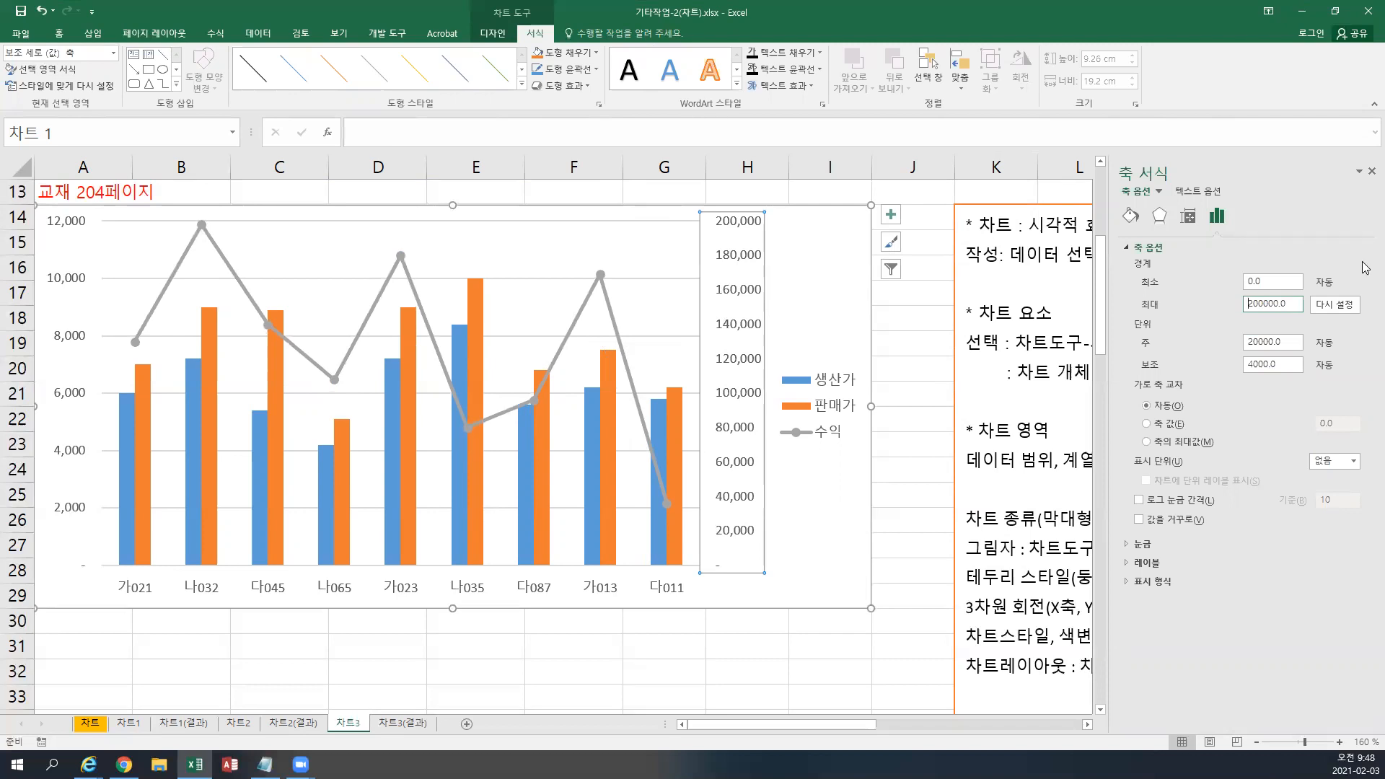
{"action": "left_click", "coordinate": [1370, 172]}
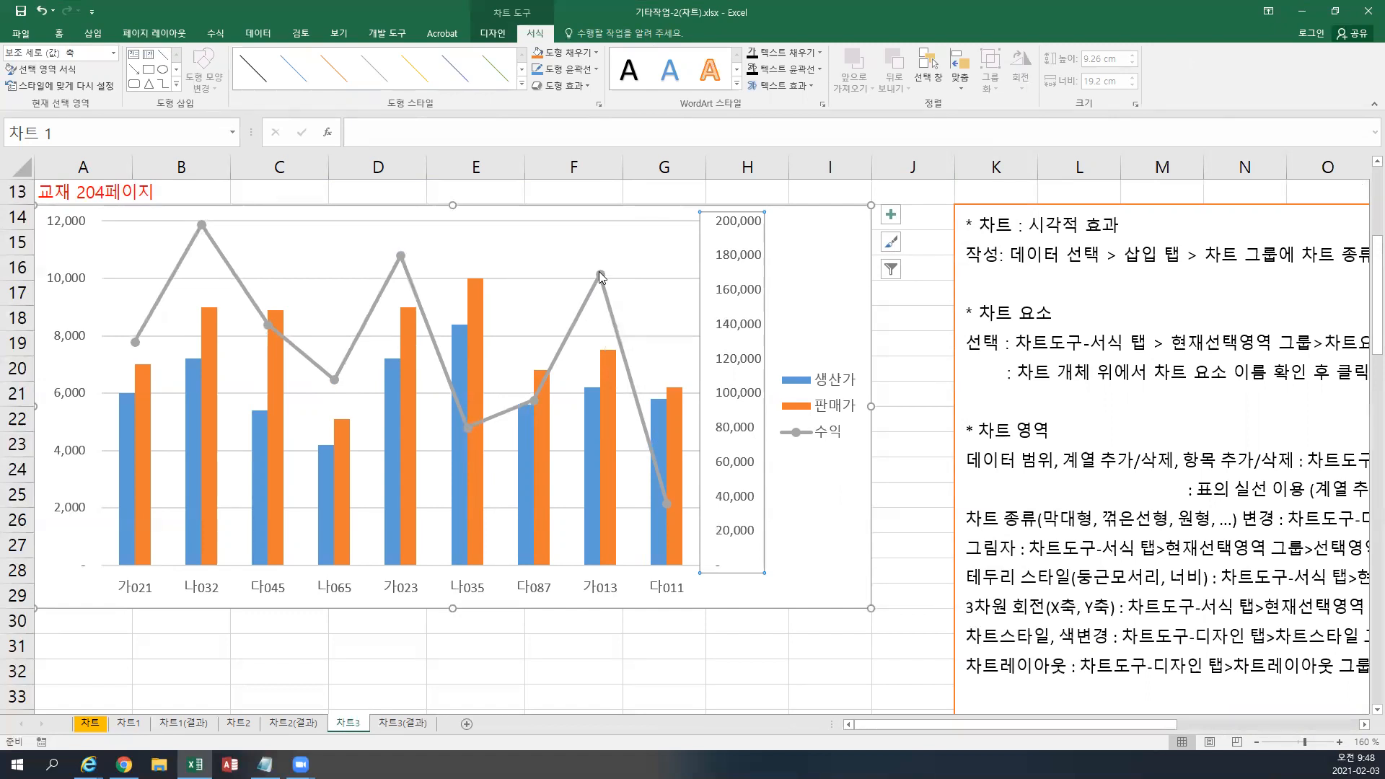
Add a data label above only the 가023 point of the 수익 line series.
{"action": "left_click", "coordinate": [601, 277]}
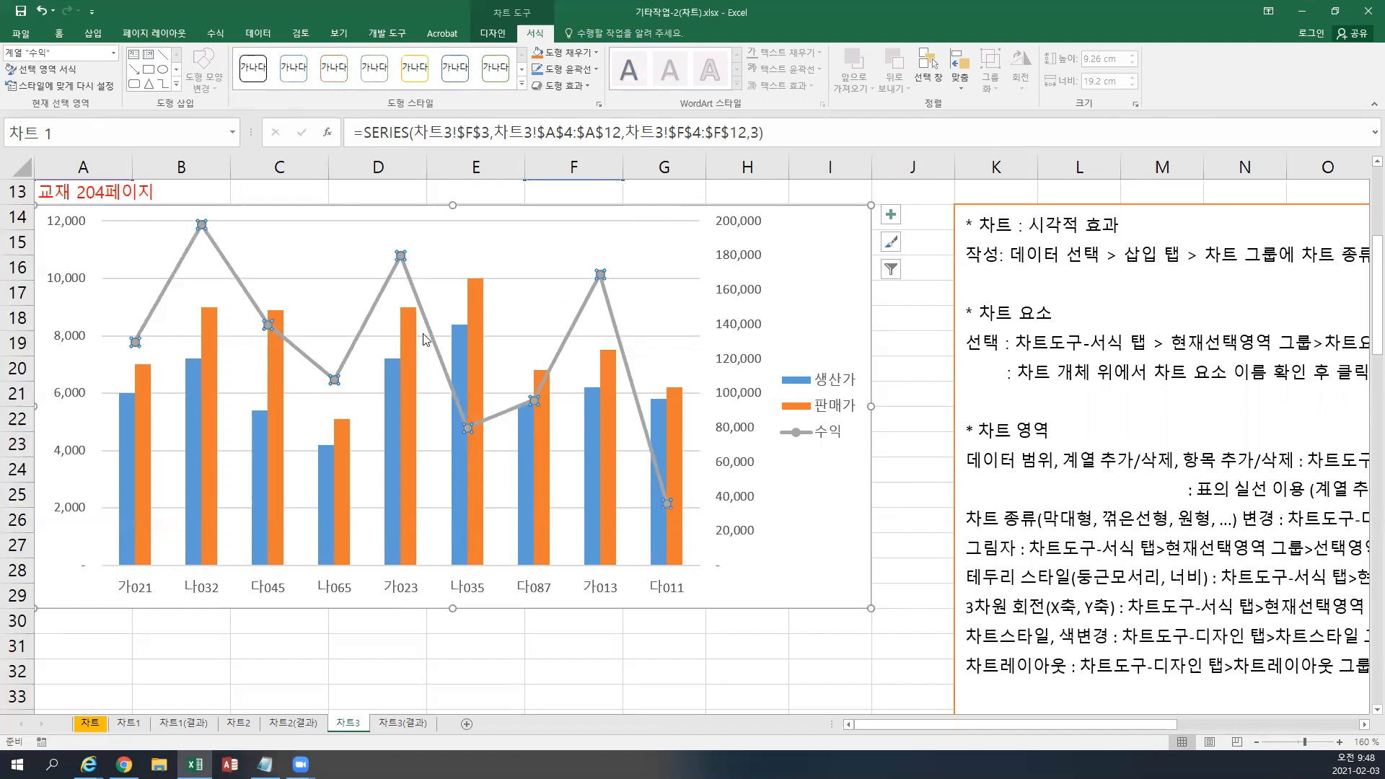
{"action": "mouse_move", "coordinate": [402, 263]}
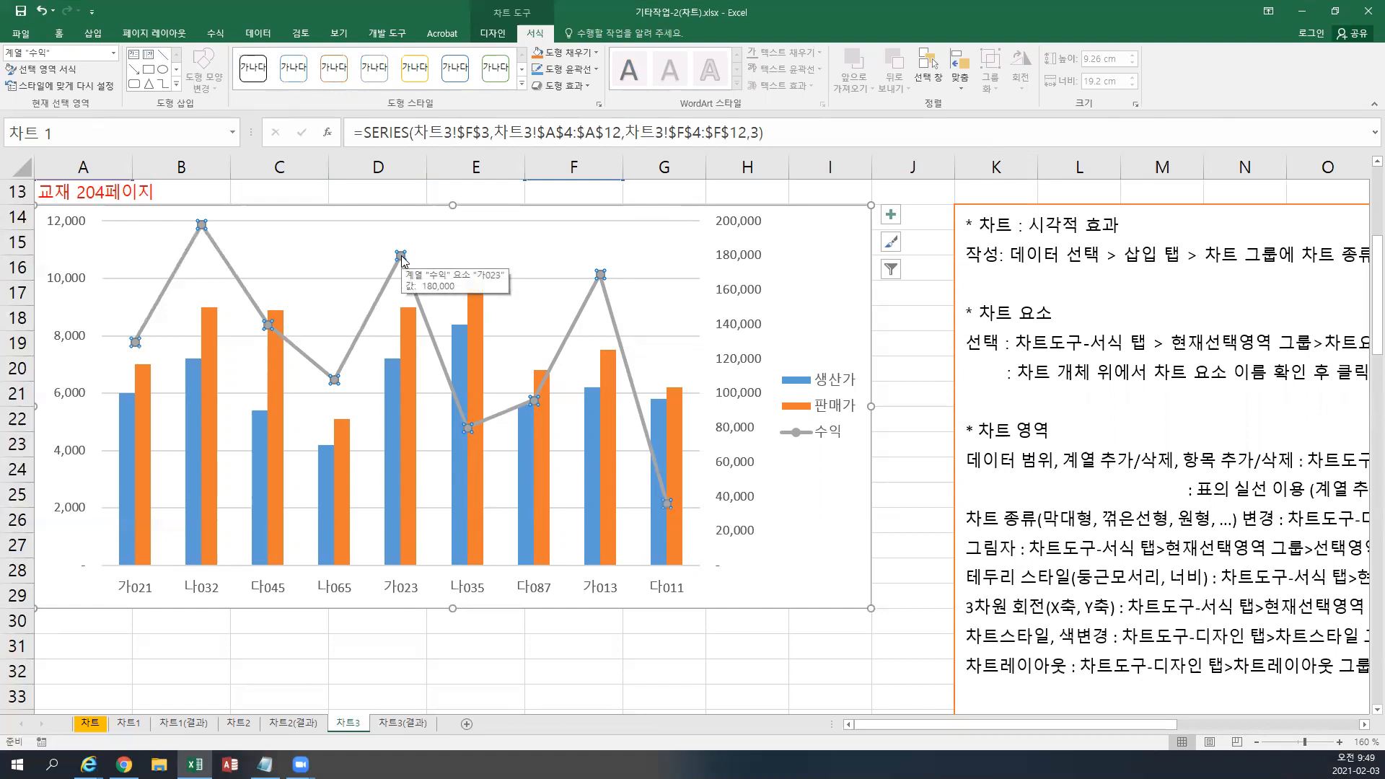
{"action": "left_click", "coordinate": [402, 261]}
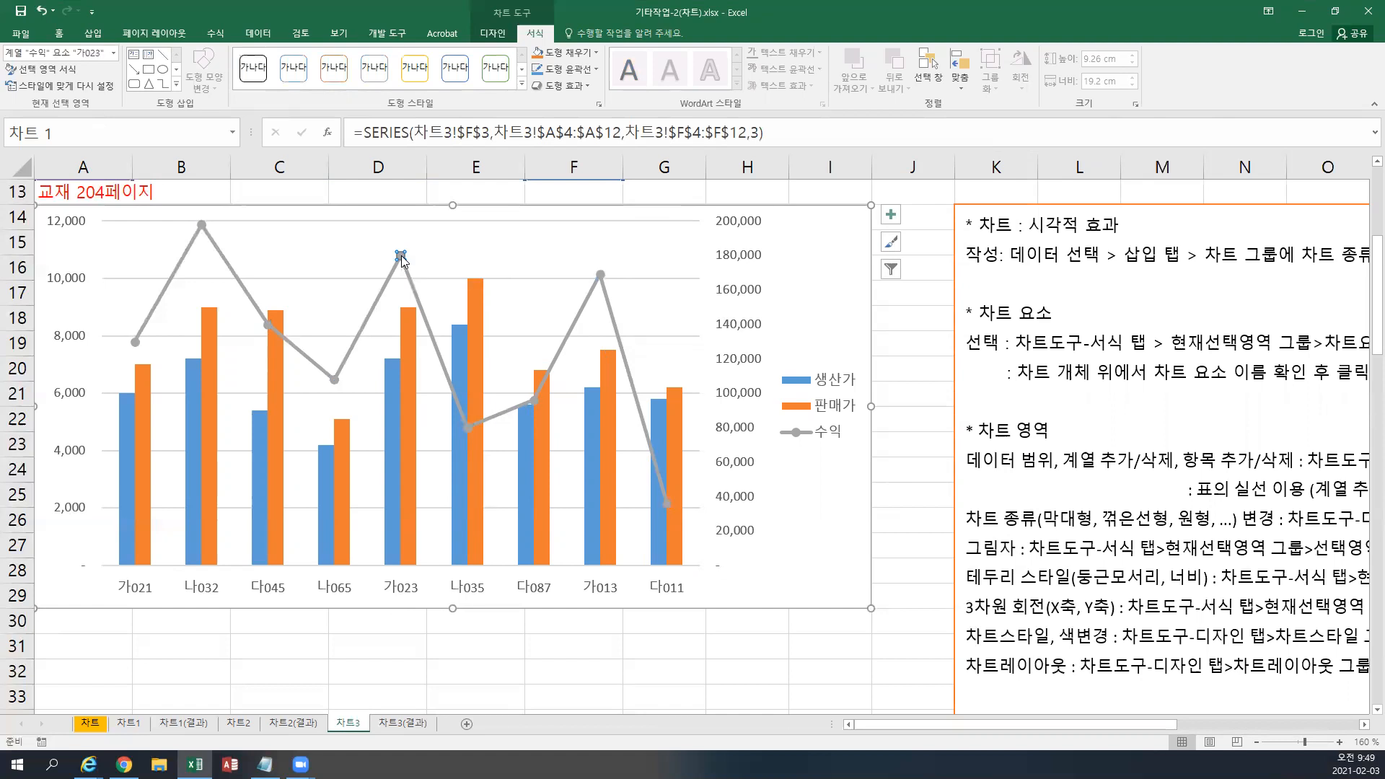
{"action": "left_click", "coordinate": [490, 36]}
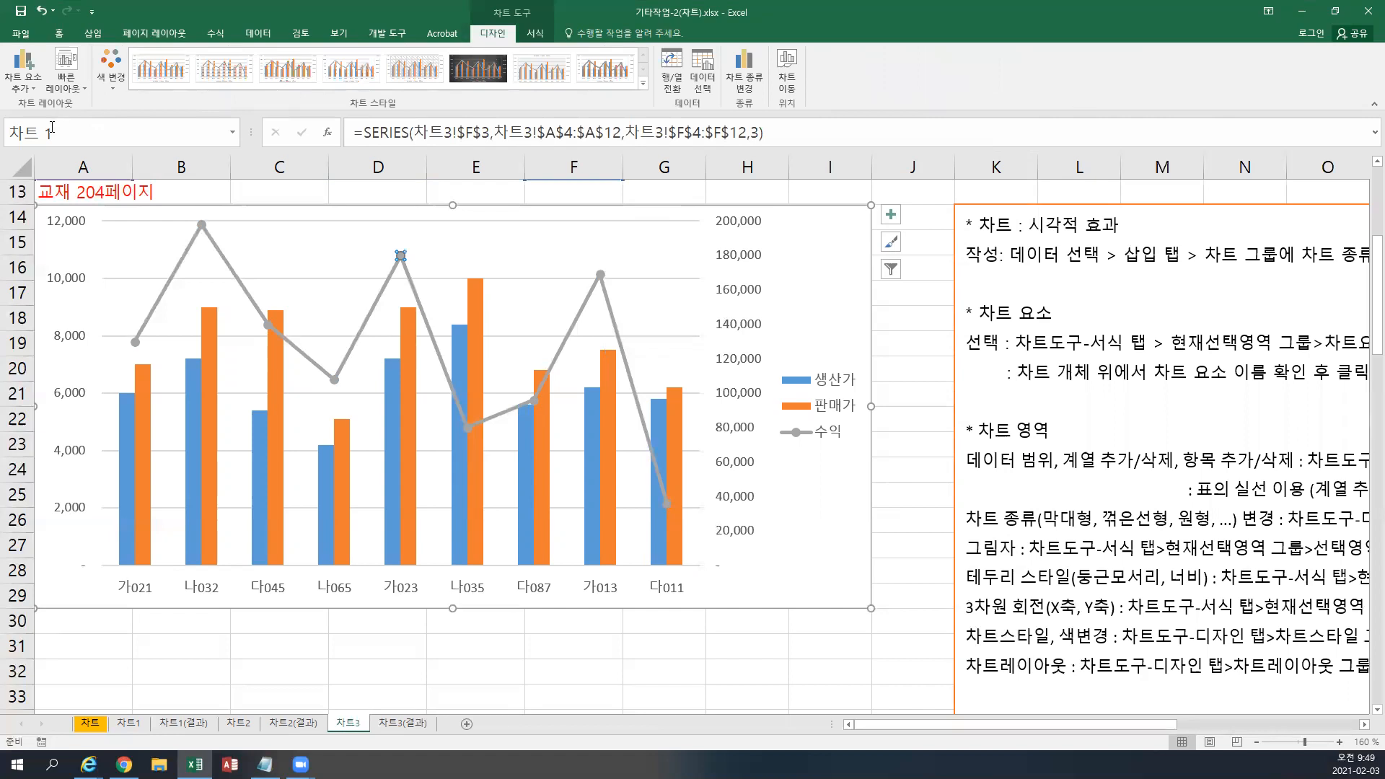
{"action": "left_click", "coordinate": [22, 79]}
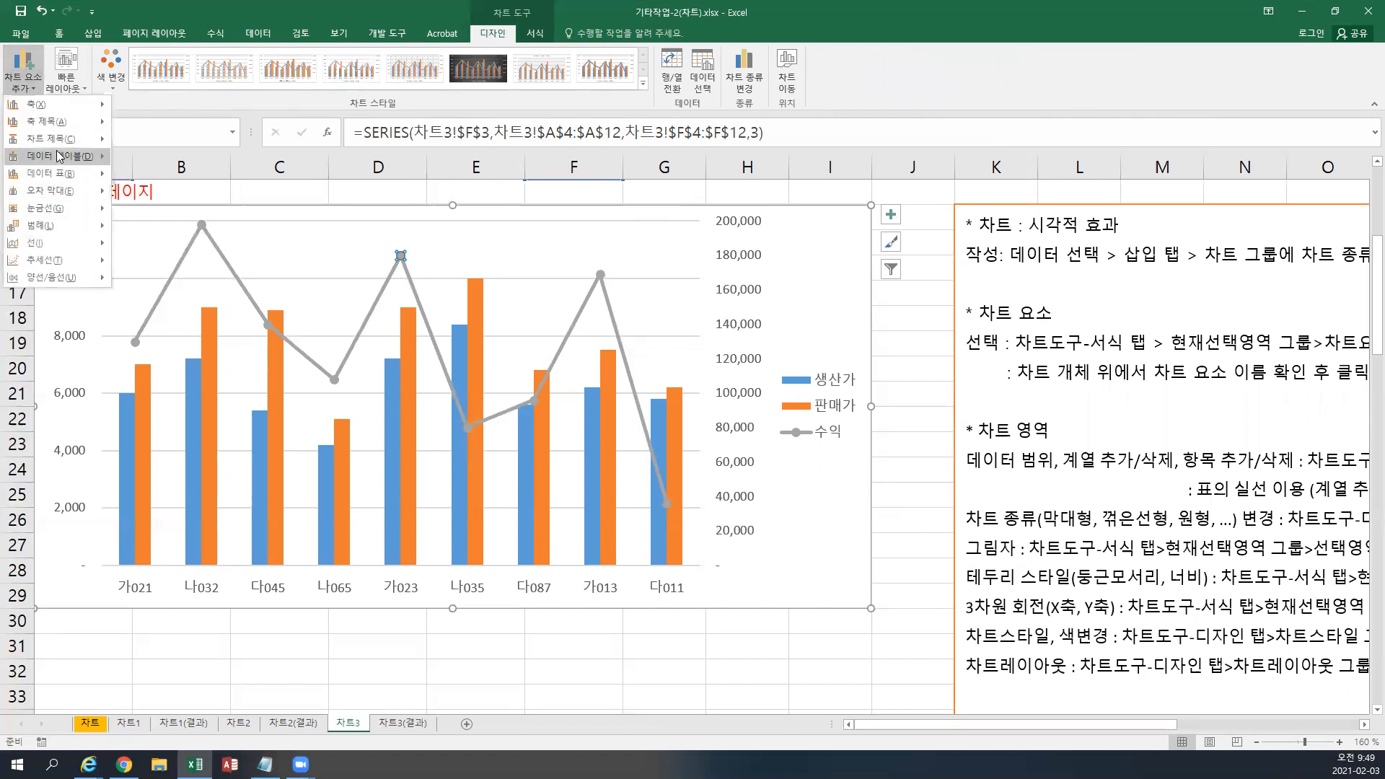
{"action": "mouse_move", "coordinate": [56, 157]}
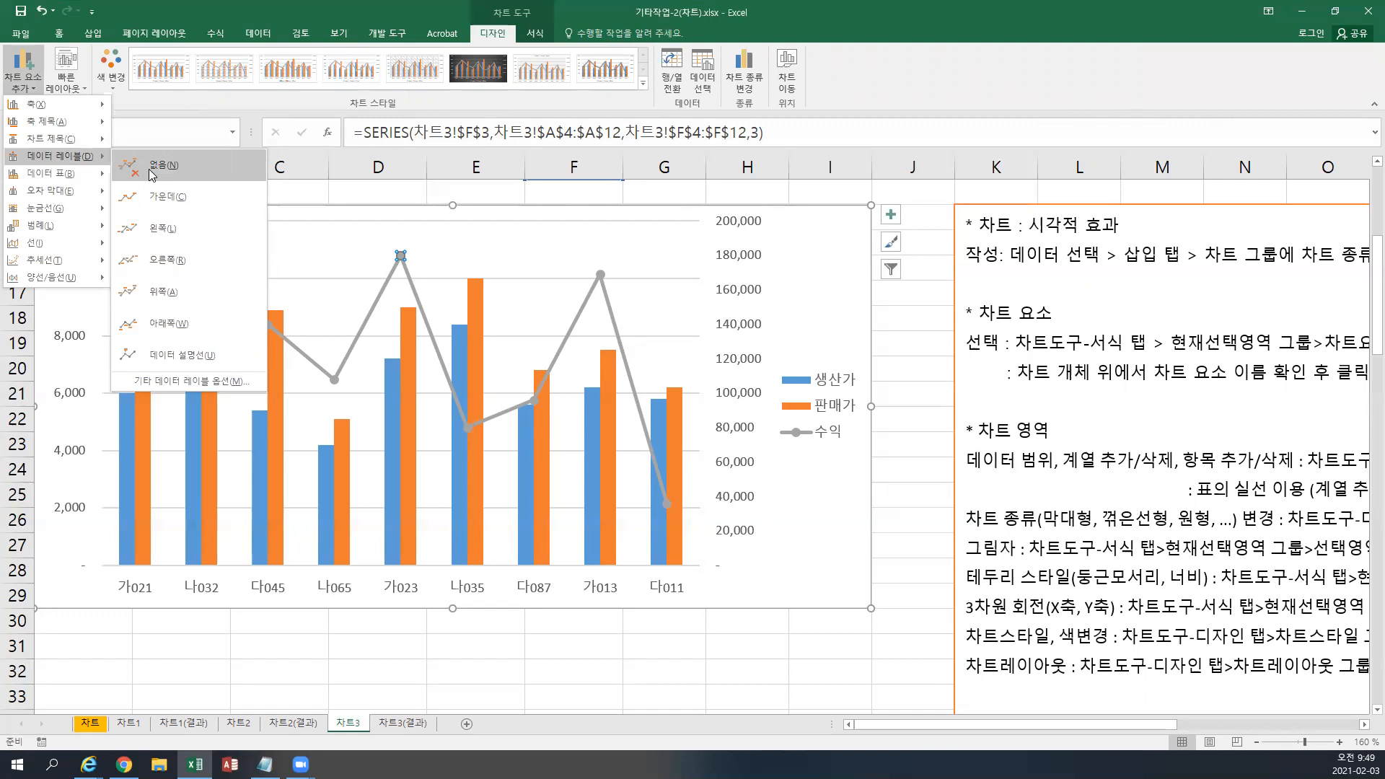
{"action": "left_click", "coordinate": [173, 296]}
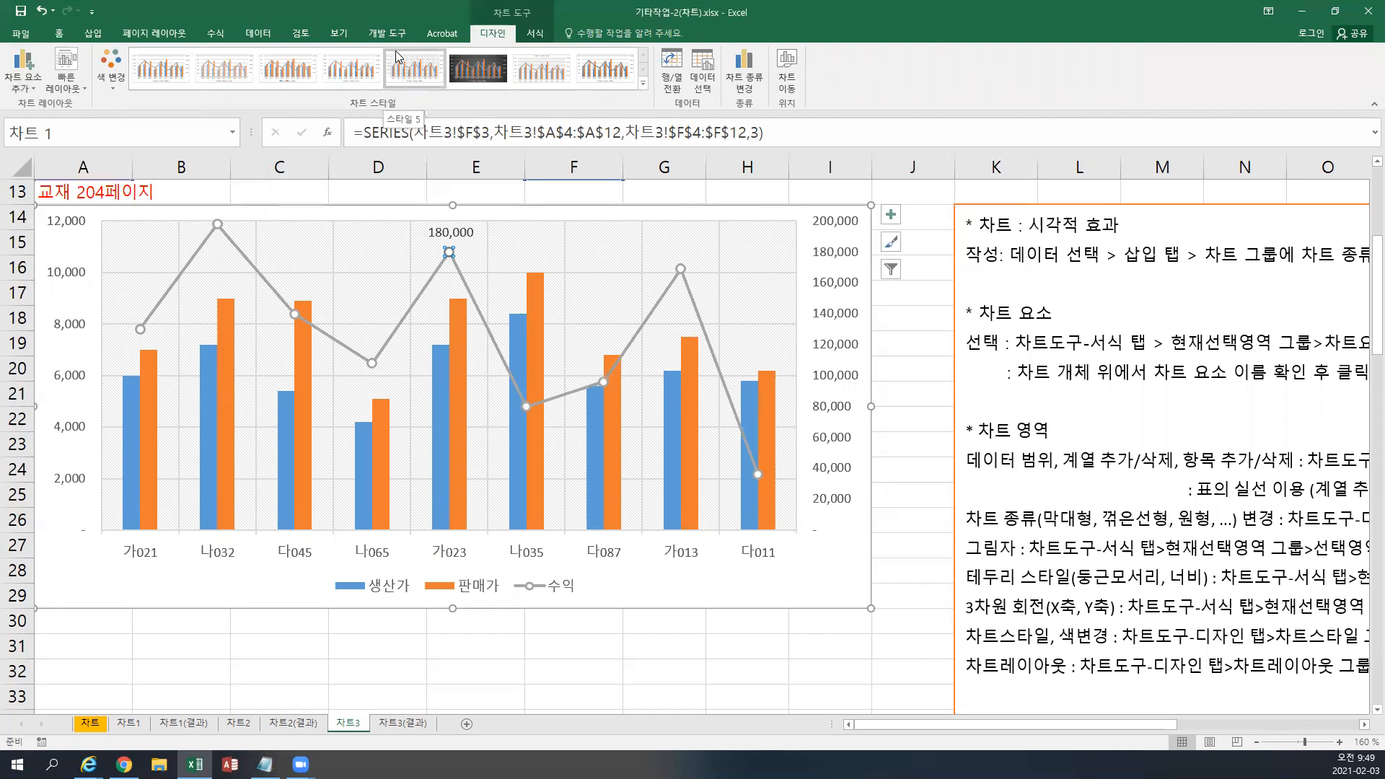
Add a primary vertical (기본 세로) axis title to the chart and make its text horizontal by turning off 텍스트 위로 회전.
{"action": "left_click", "coordinate": [32, 85]}
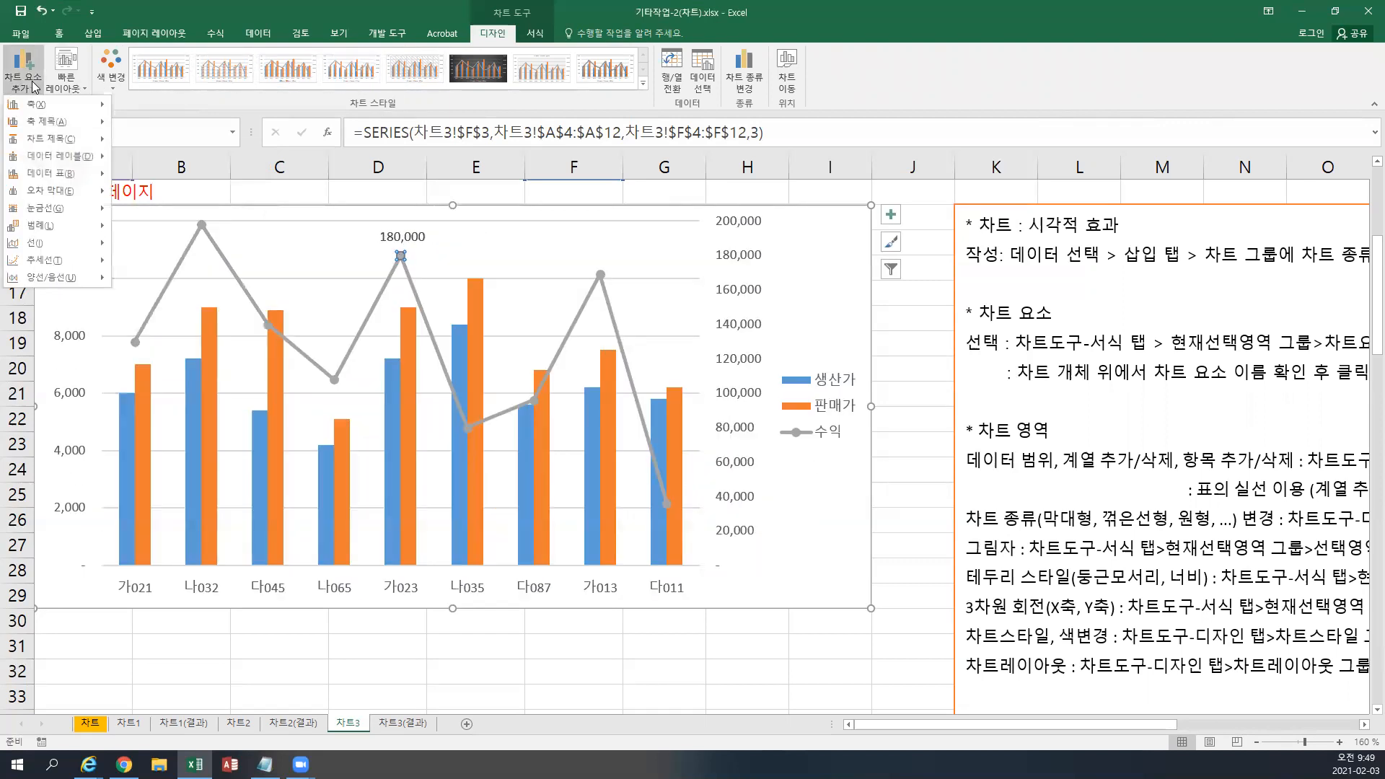
{"action": "mouse_move", "coordinate": [63, 126]}
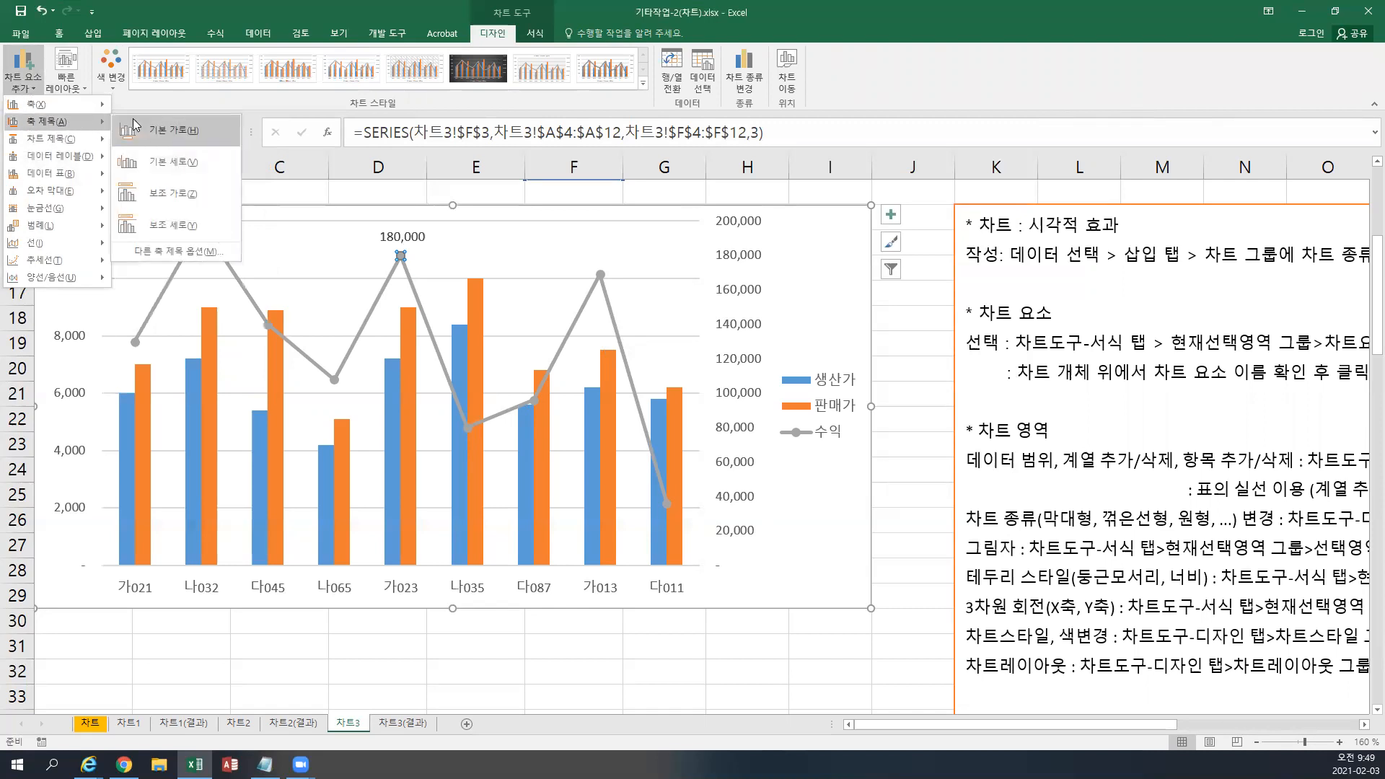
{"action": "left_click", "coordinate": [181, 166]}
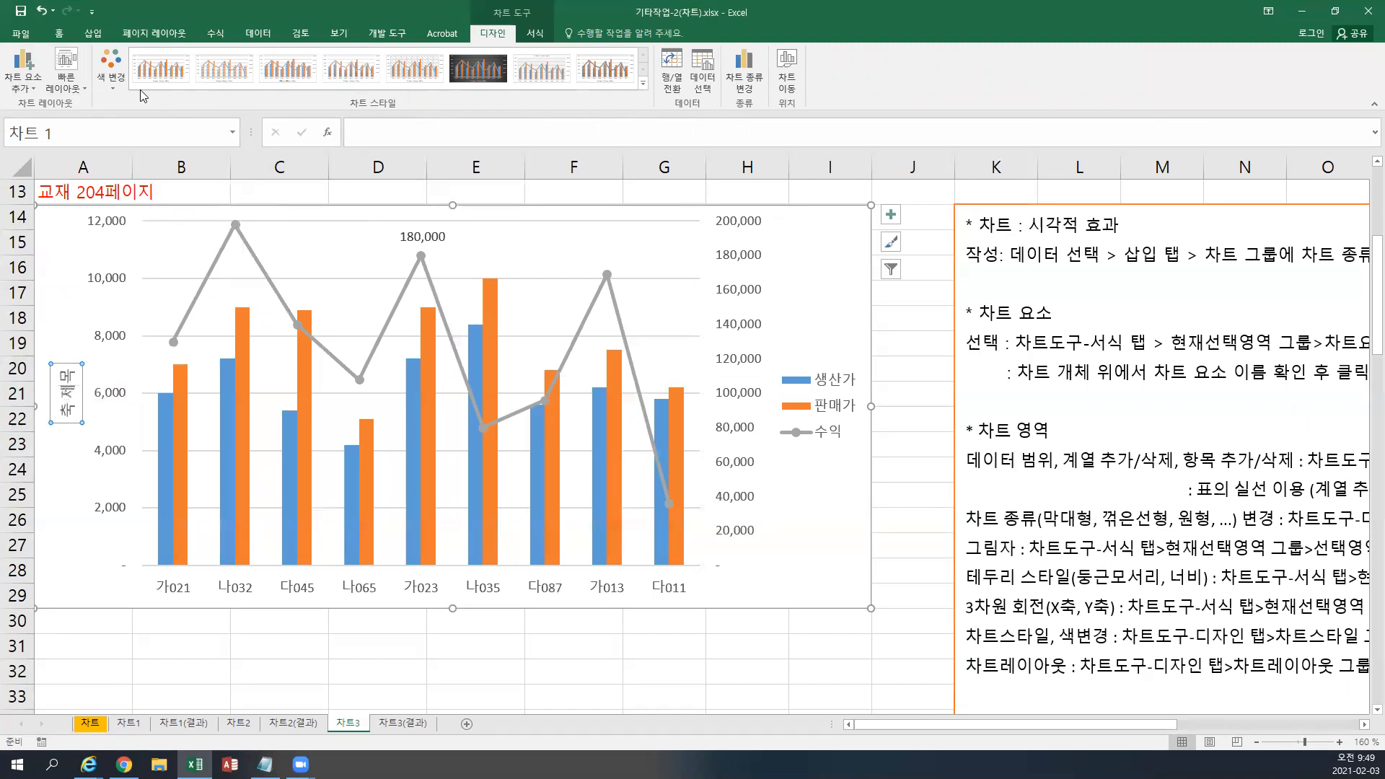
{"action": "left_click", "coordinate": [68, 39]}
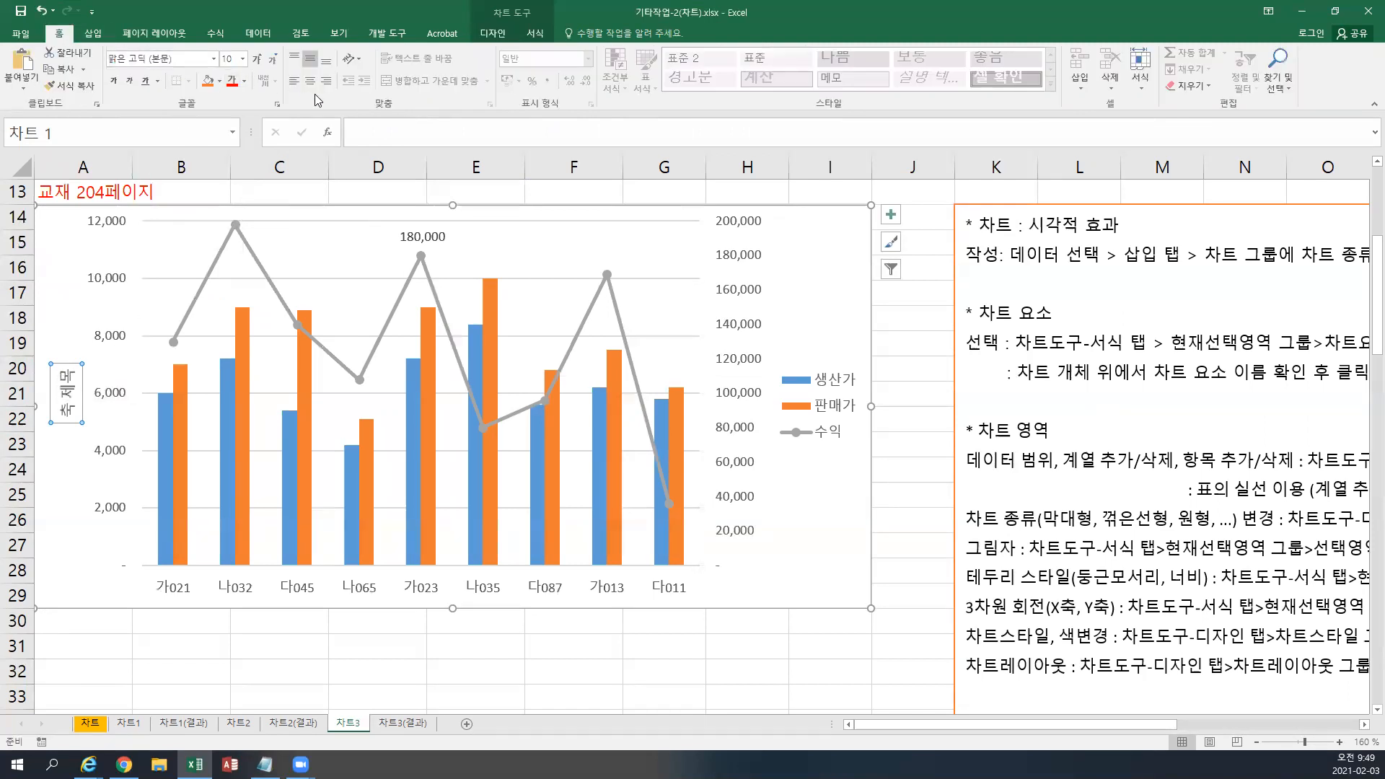
{"action": "left_click", "coordinate": [354, 63]}
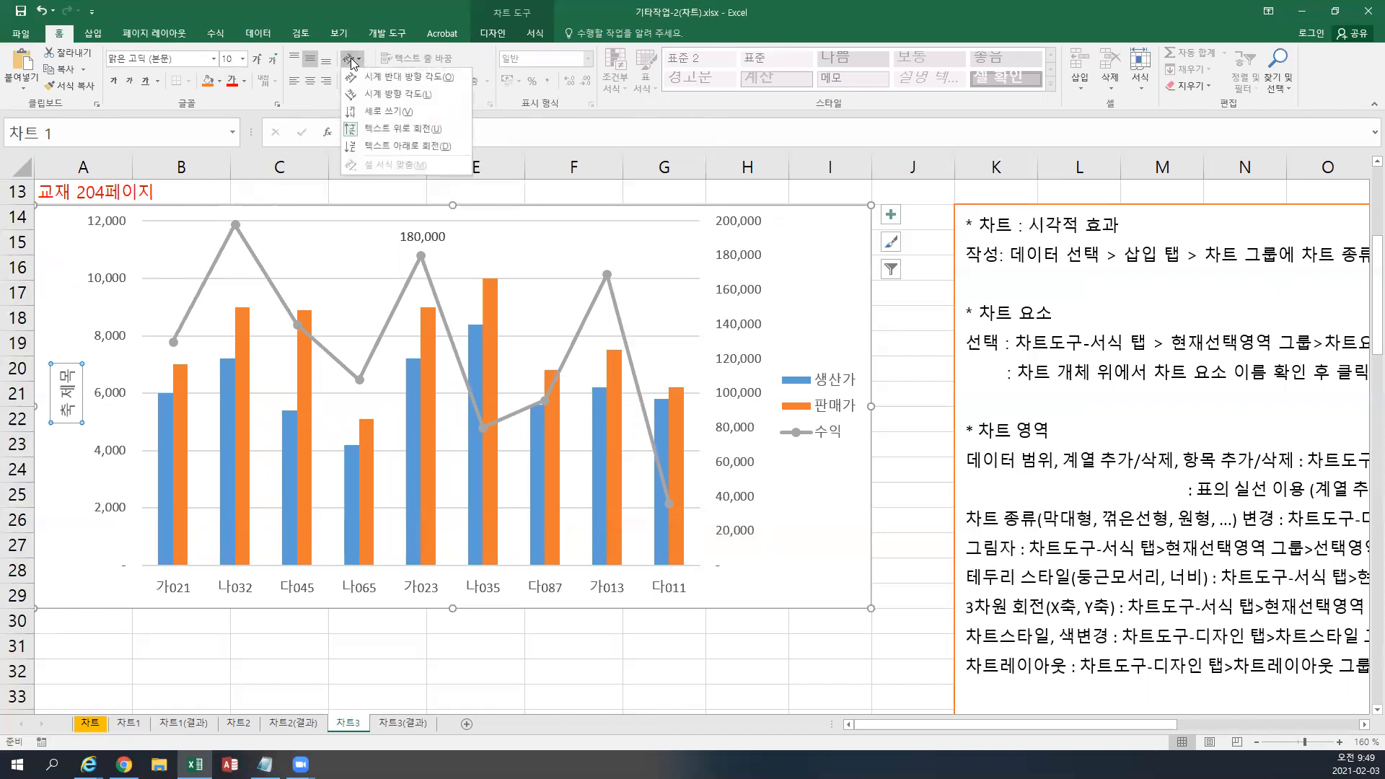
{"action": "left_click", "coordinate": [353, 130]}
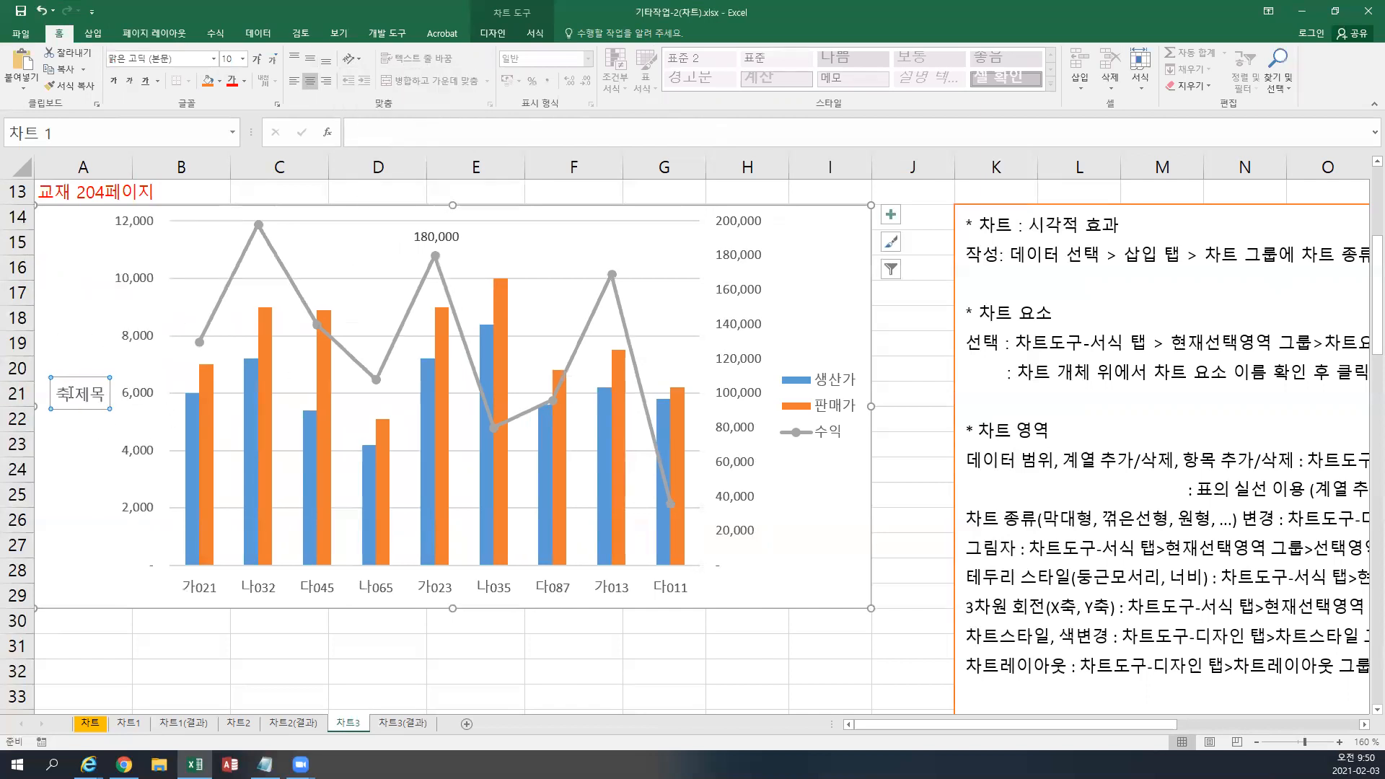
Set the vertical axis title's text direction to 가로 in the title's text box format options.
{"action": "left_click", "coordinate": [542, 33]}
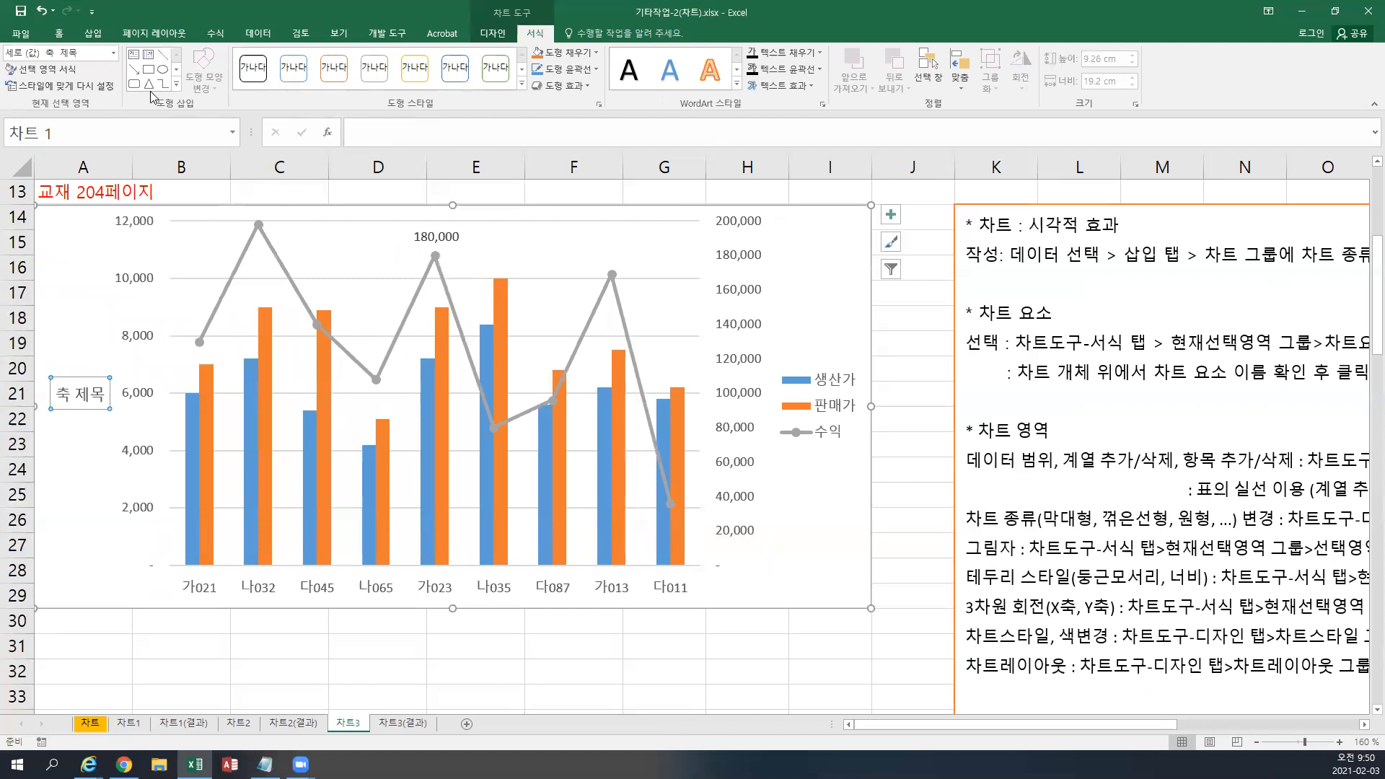
{"action": "left_click", "coordinate": [113, 53]}
{"action": "left_click", "coordinate": [113, 56]}
{"action": "left_click", "coordinate": [113, 56]}
{"action": "left_click", "coordinate": [113, 57]}
{"action": "left_click", "coordinate": [62, 71]}
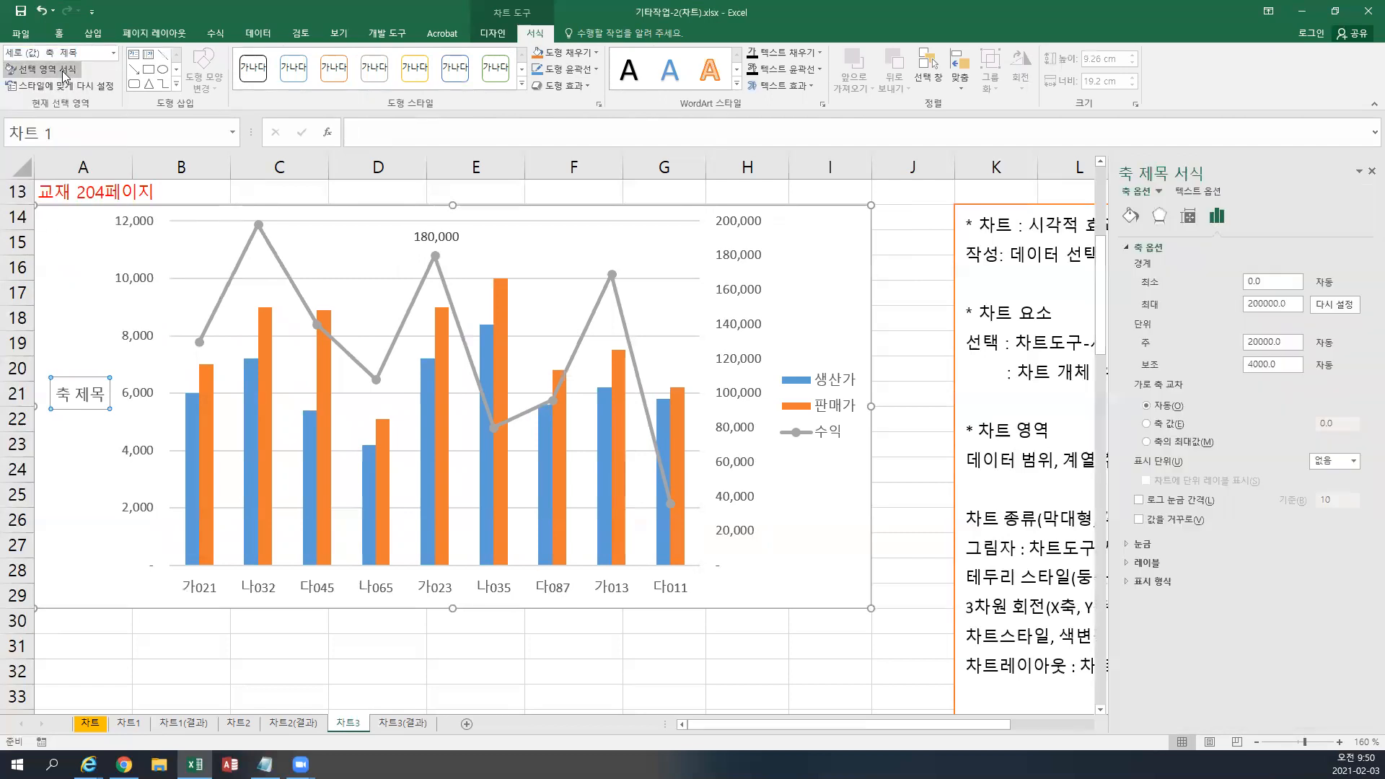
{"action": "left_click", "coordinate": [1199, 193]}
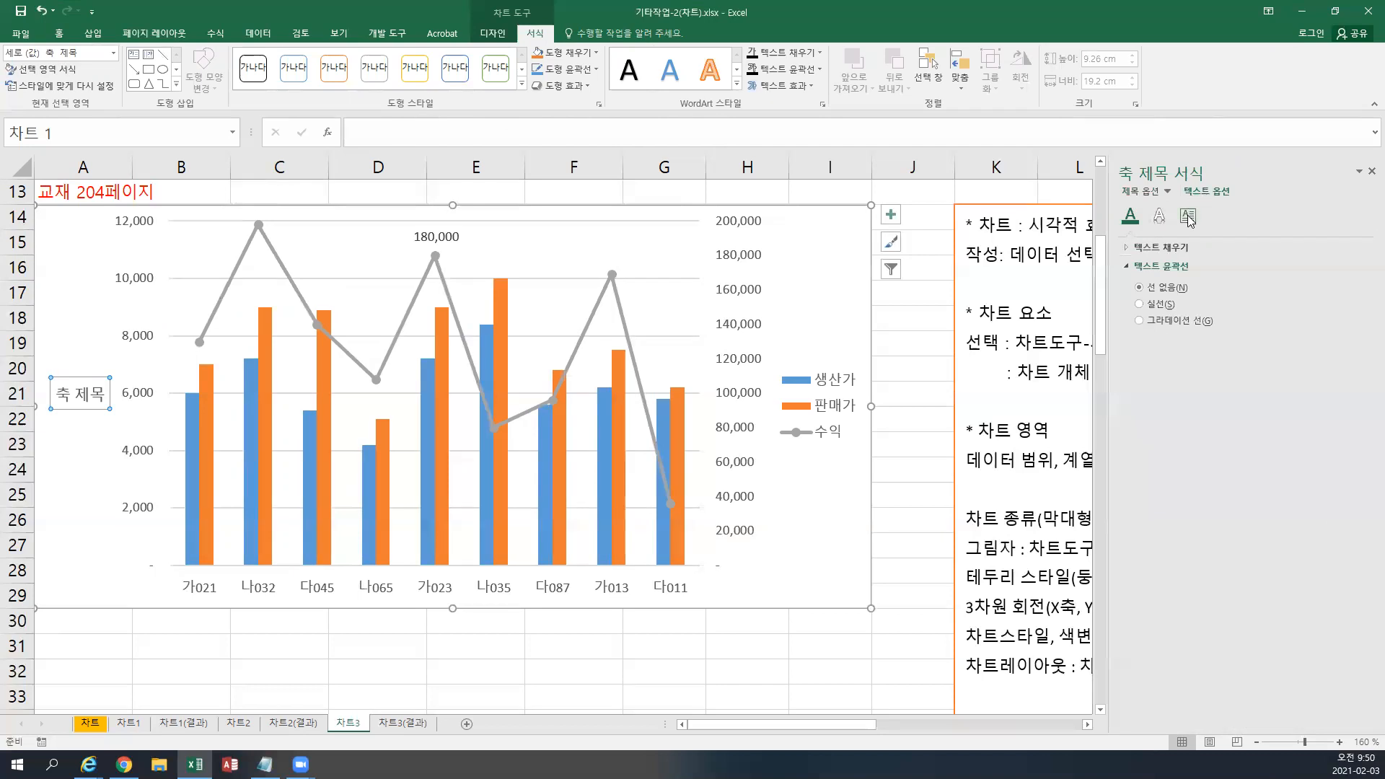
{"action": "left_click", "coordinate": [1188, 217]}
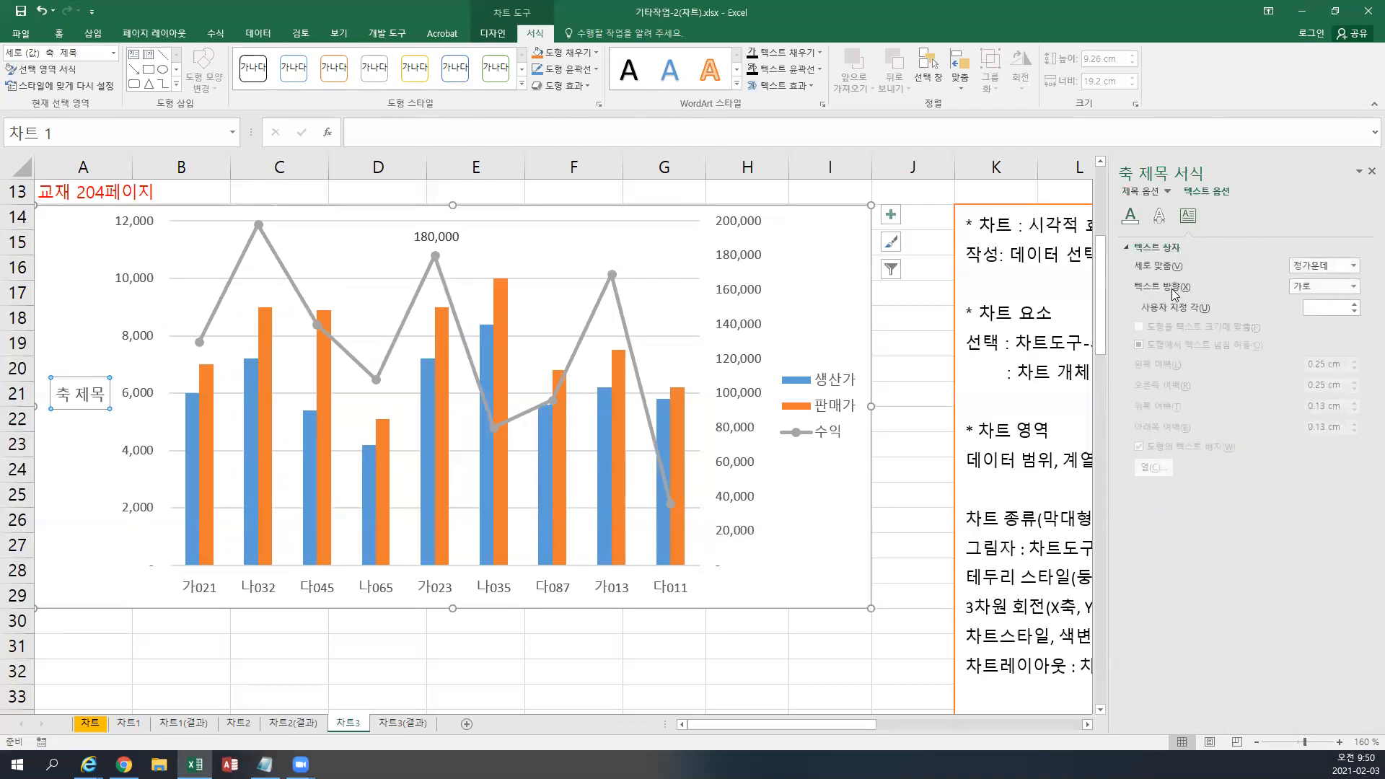
{"action": "left_click", "coordinate": [1353, 287]}
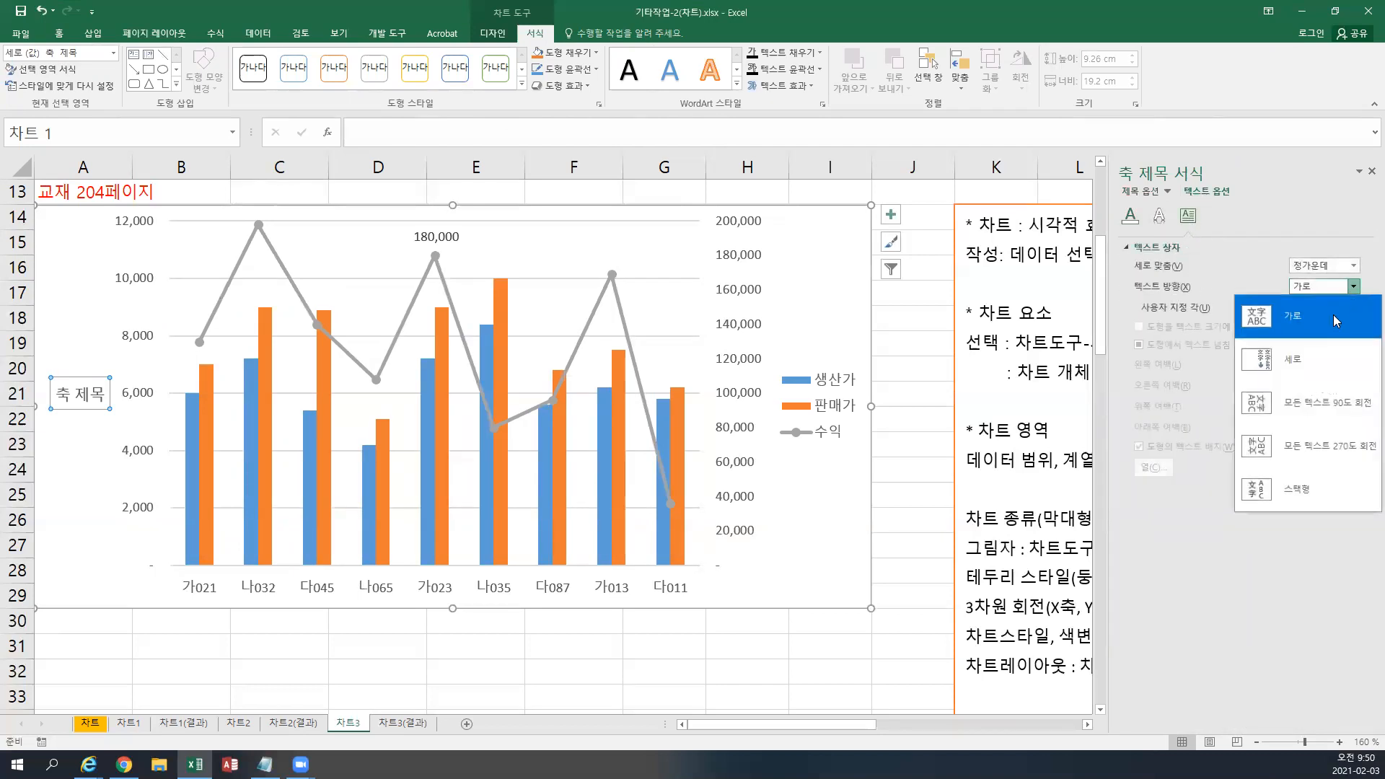
{"action": "left_click", "coordinate": [1333, 315]}
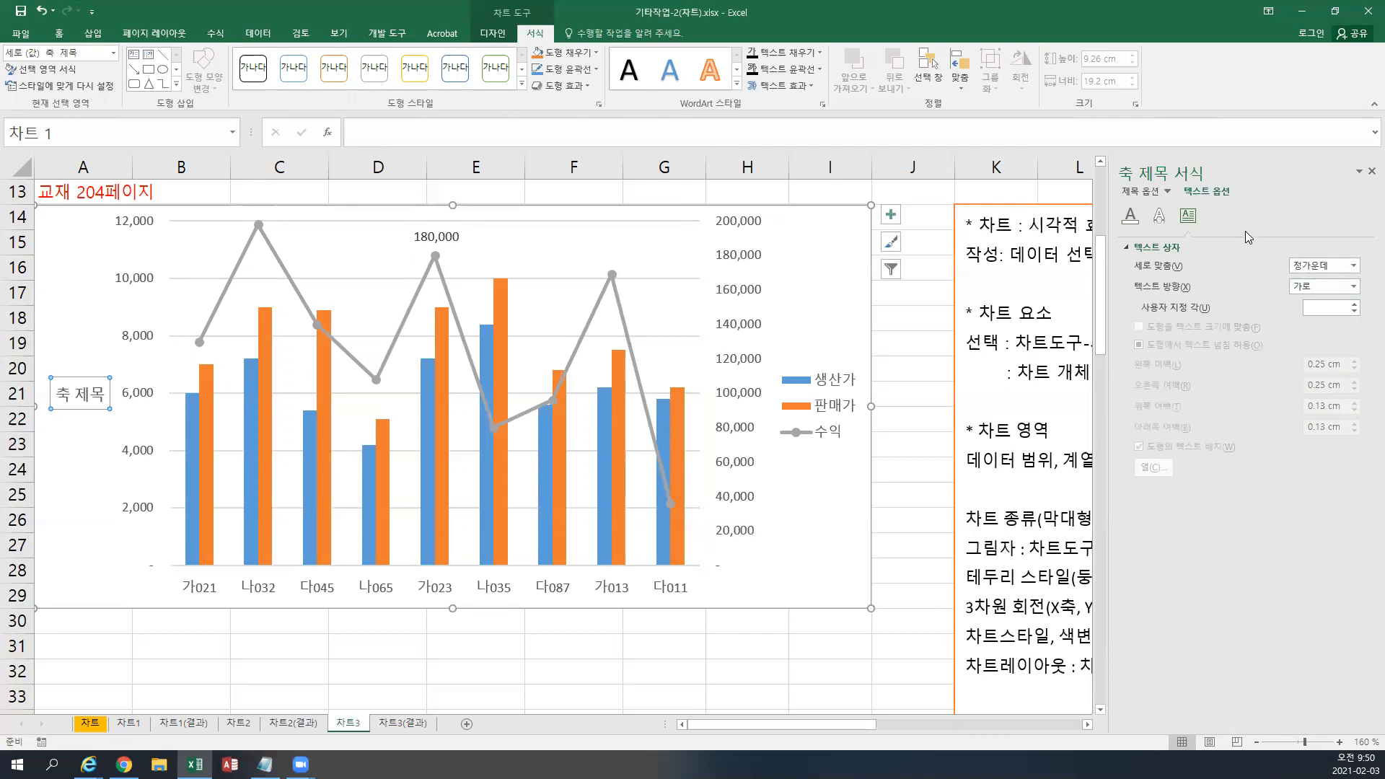
{"action": "left_click", "coordinate": [1372, 171]}
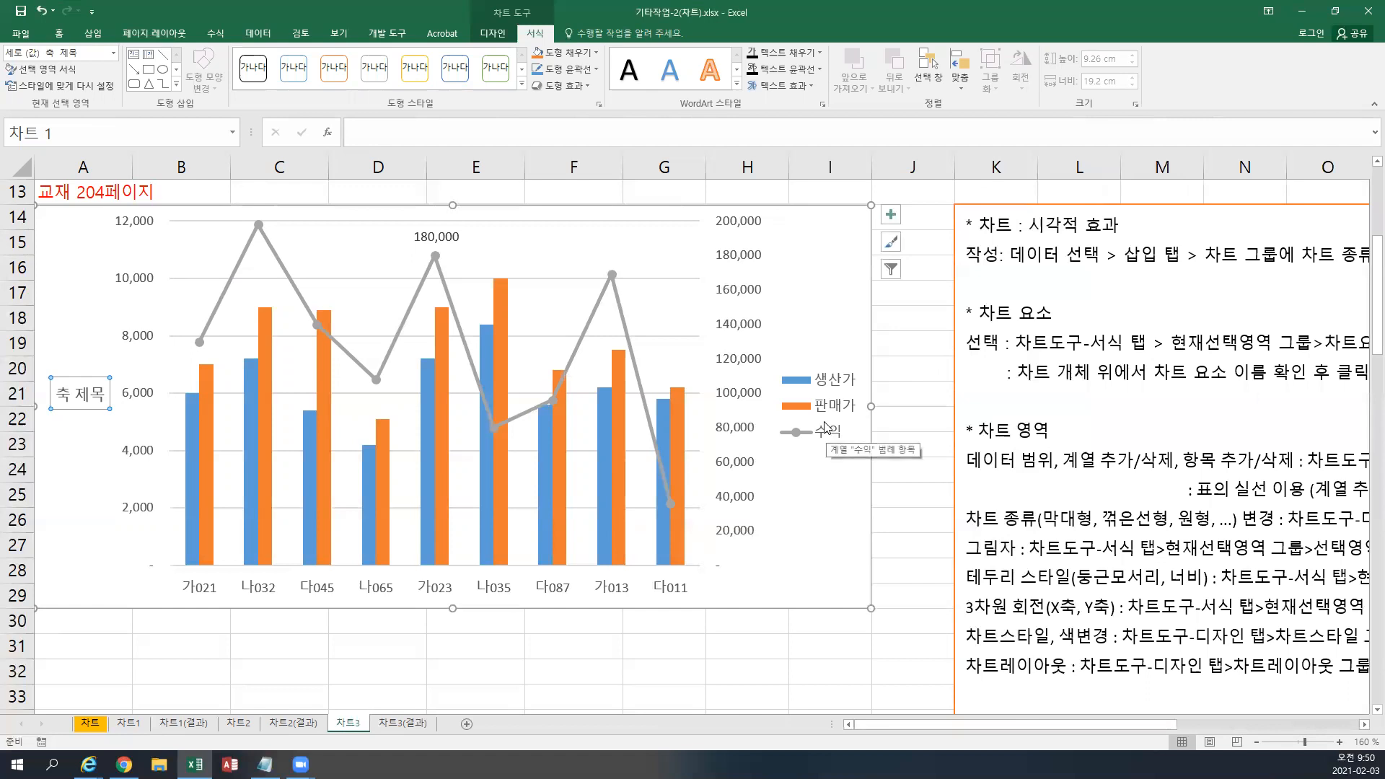
Replace the vertical axis title's text with 단가.
{"action": "key", "text": "Return"}
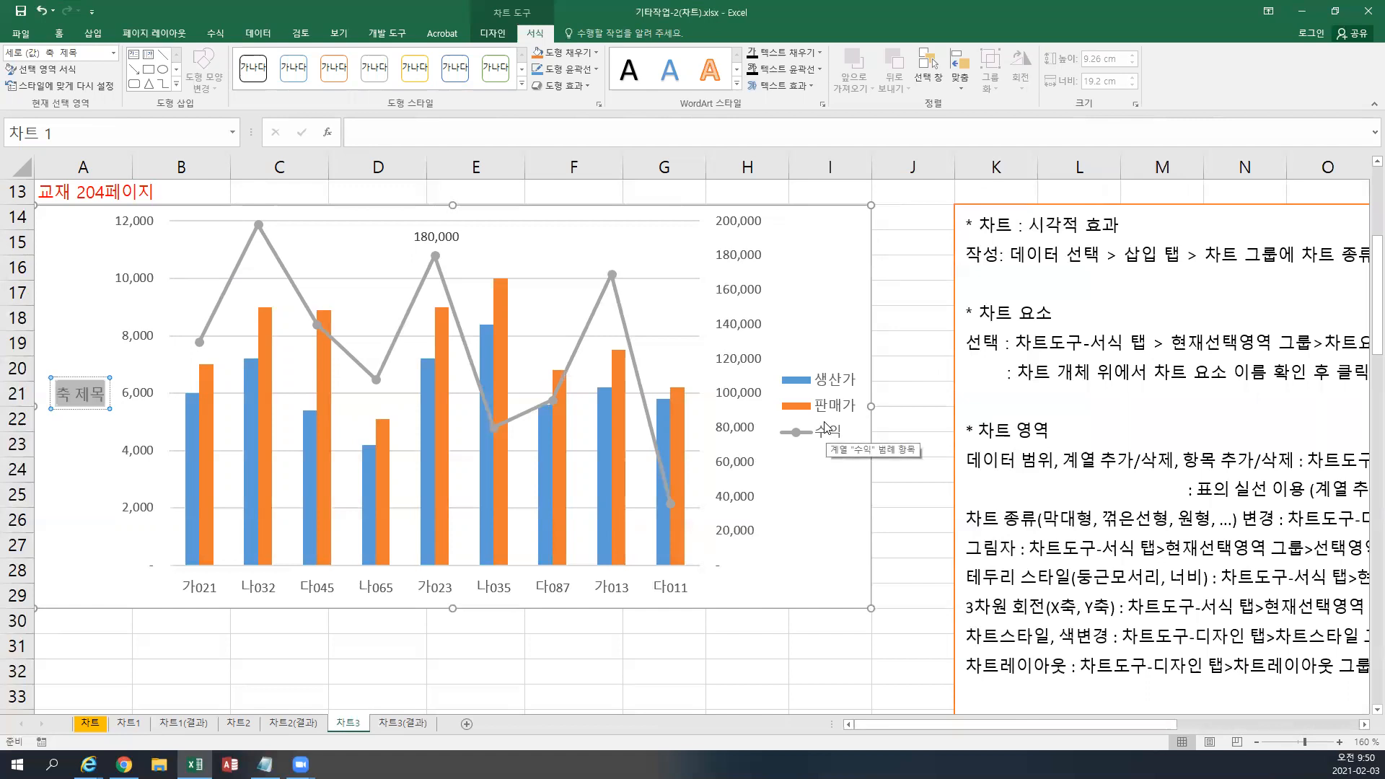
{"action": "type", "text": "단가"}
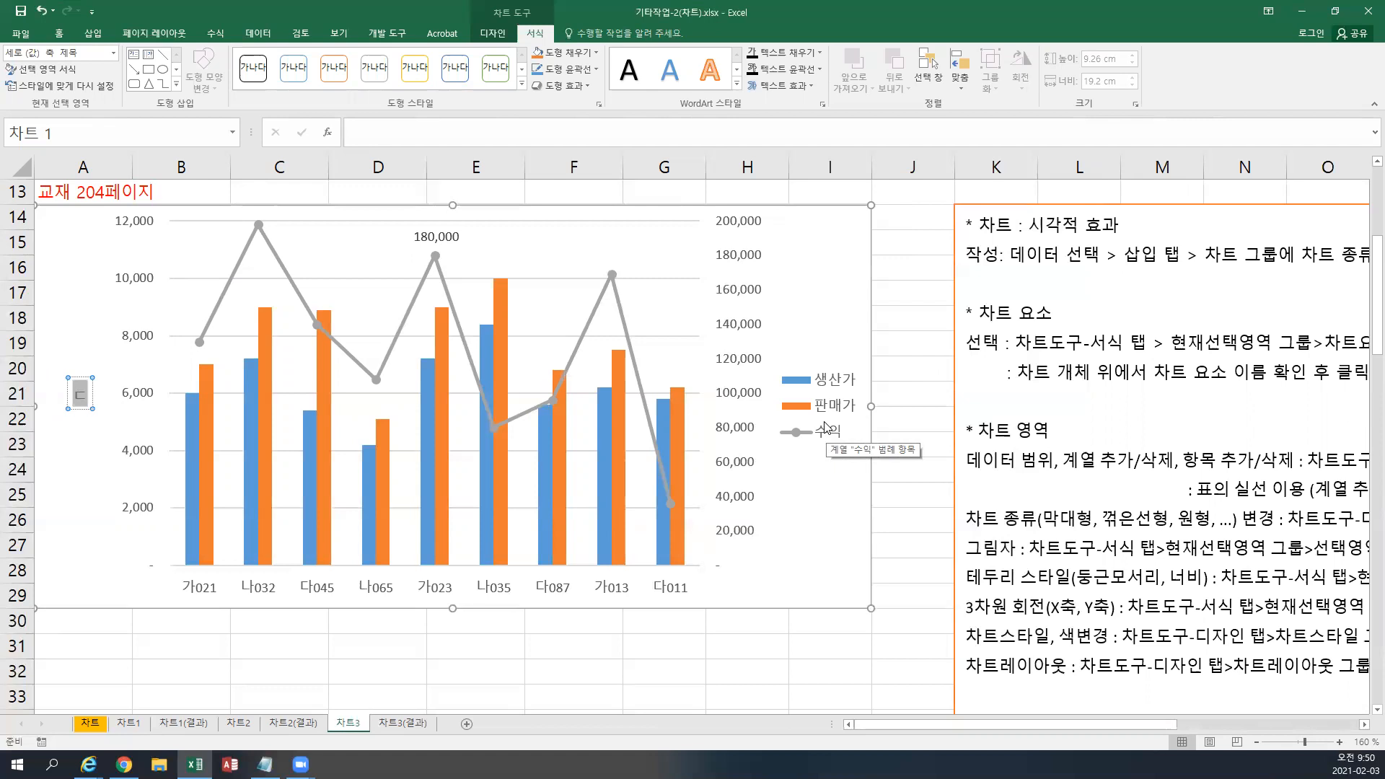
{"action": "key", "text": "Escape"}
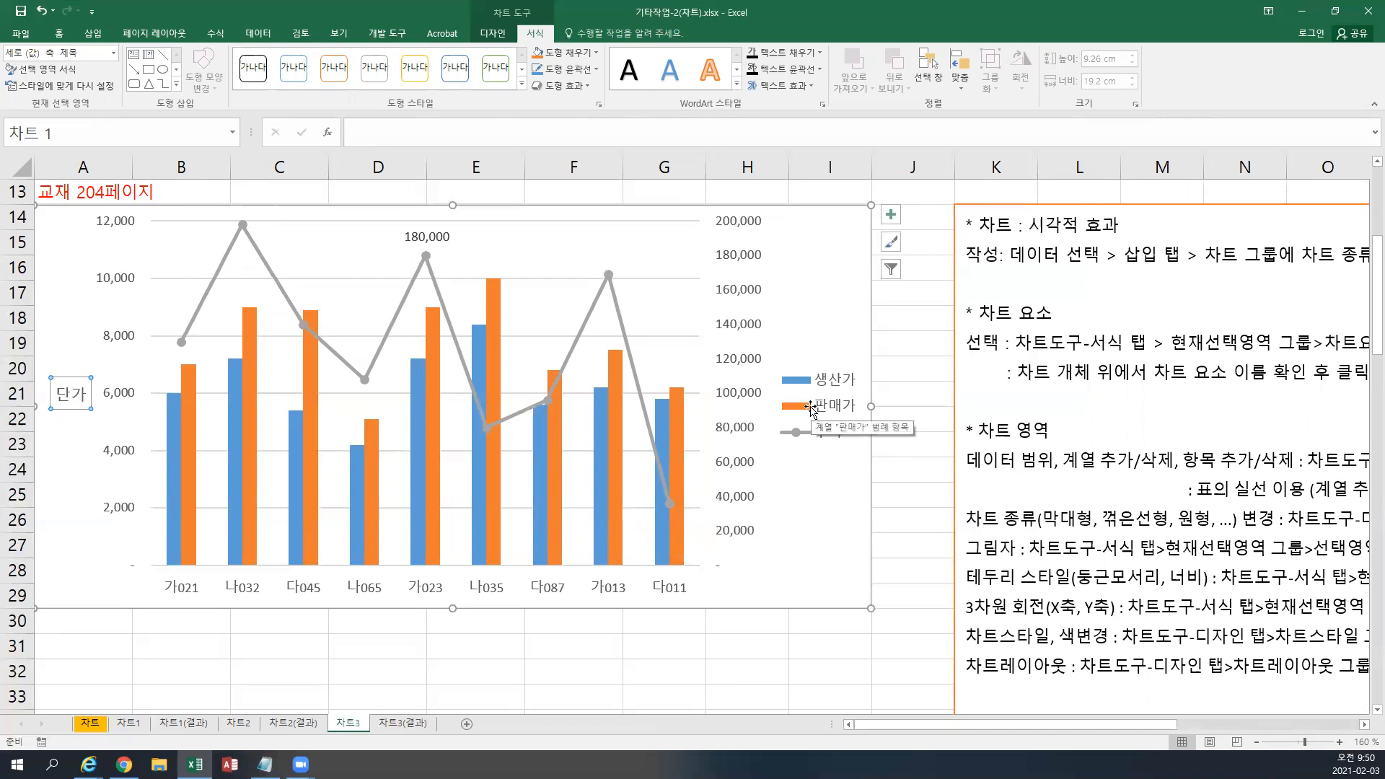
Review the notes on ribbon-only chart features at the end of the 차트 sheet's text box, and return to the 차트3 sheet.
{"action": "left_click", "coordinate": [100, 724]}
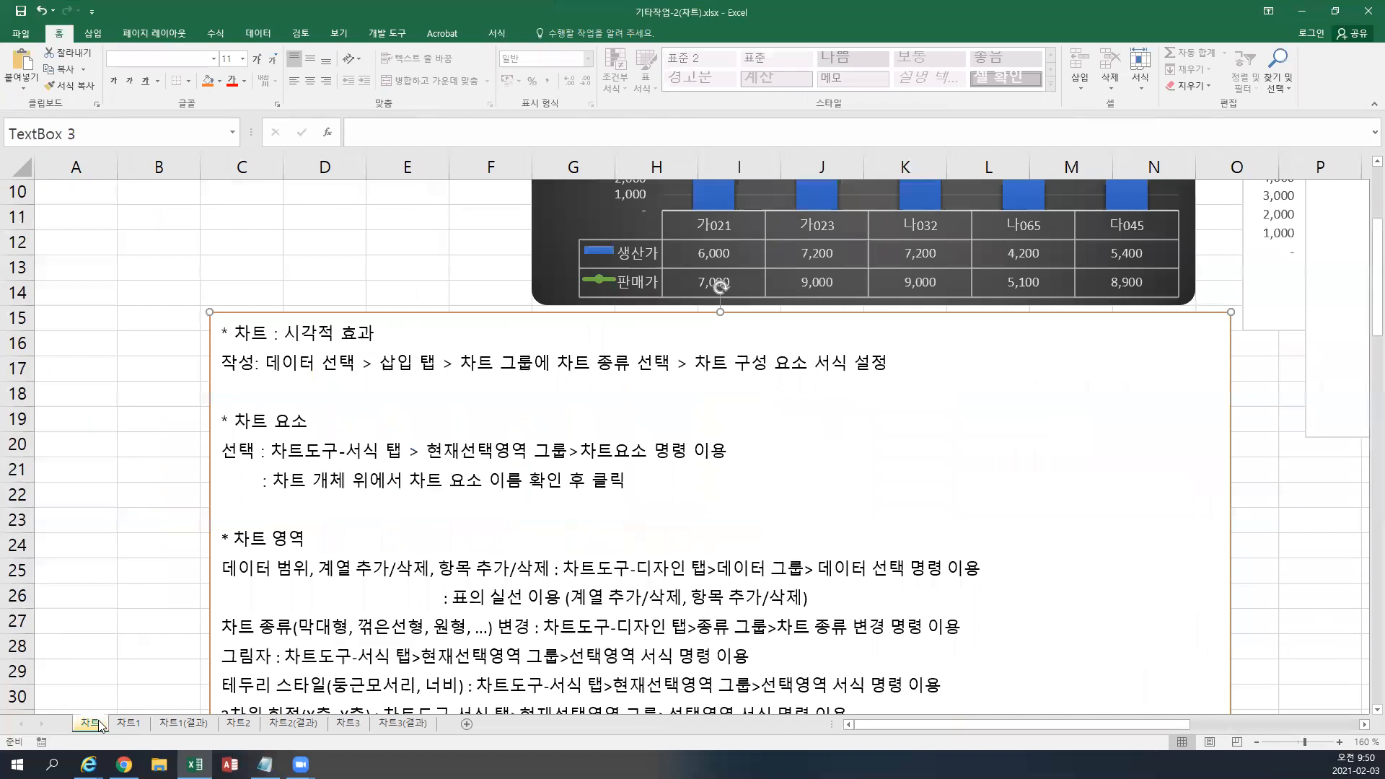
{"action": "scroll", "coordinate": [327, 614], "scroll_direction": "down", "scroll_amount": 8}
{"action": "scroll", "coordinate": [326, 614], "scroll_direction": "down", "scroll_amount": 10}
{"action": "scroll", "coordinate": [327, 612], "scroll_direction": "down", "scroll_amount": 8}
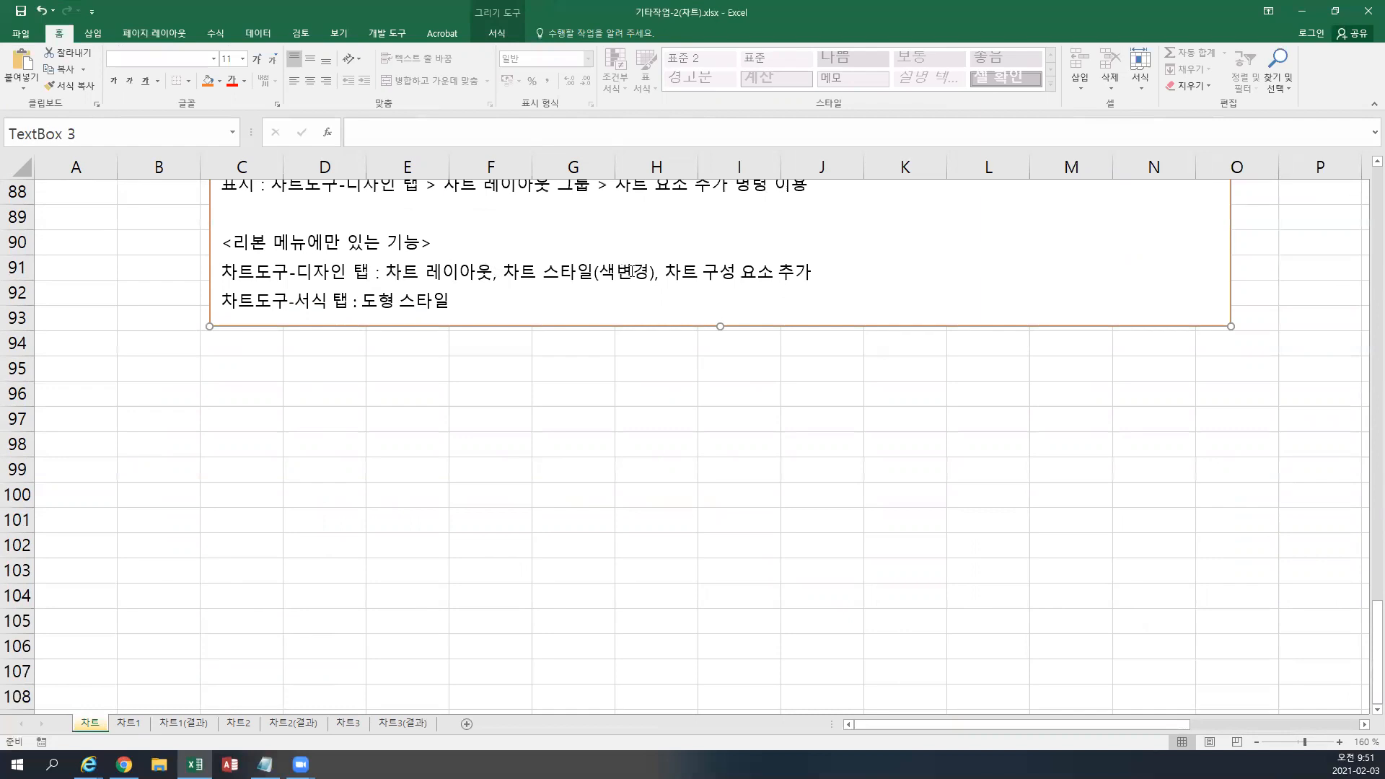
{"action": "left_click", "coordinate": [725, 272]}
{"action": "left_click", "coordinate": [238, 724]}
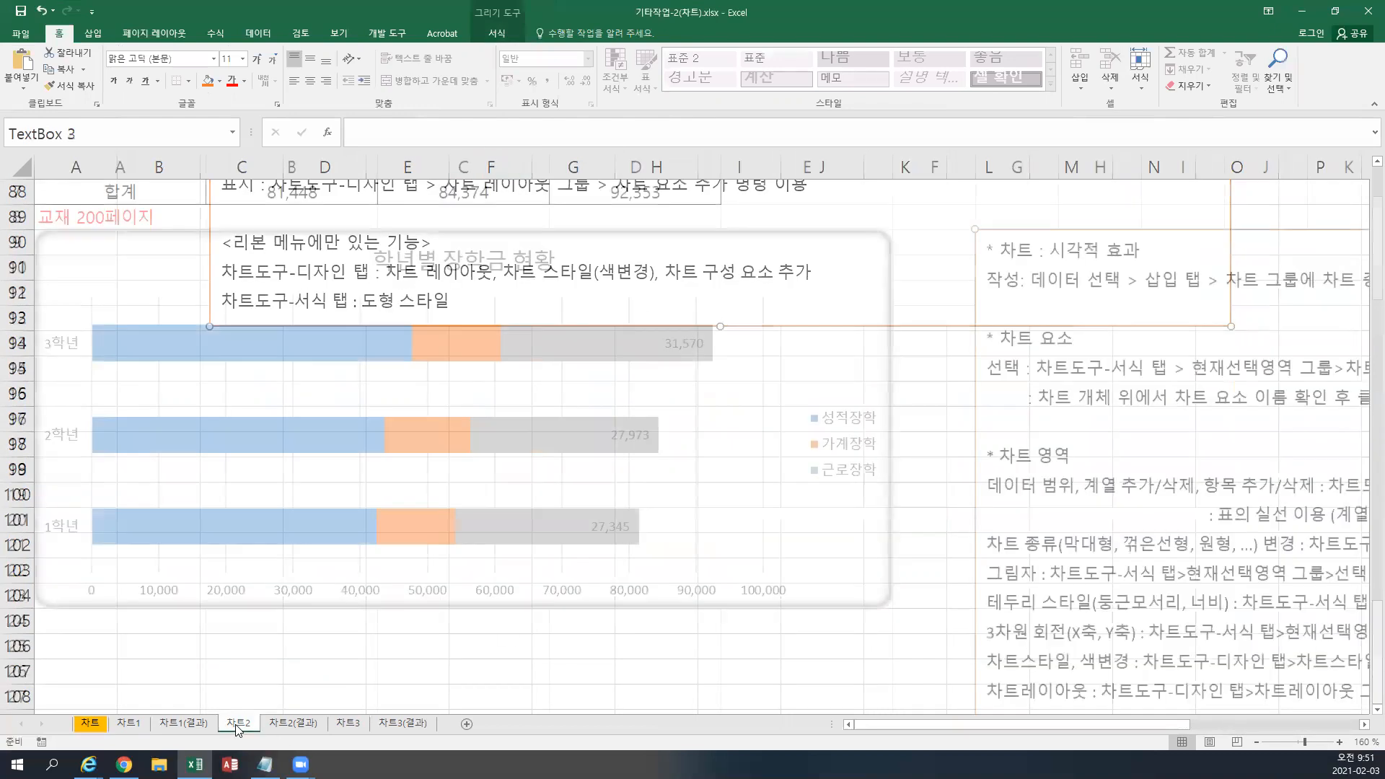
{"action": "left_click", "coordinate": [348, 723]}
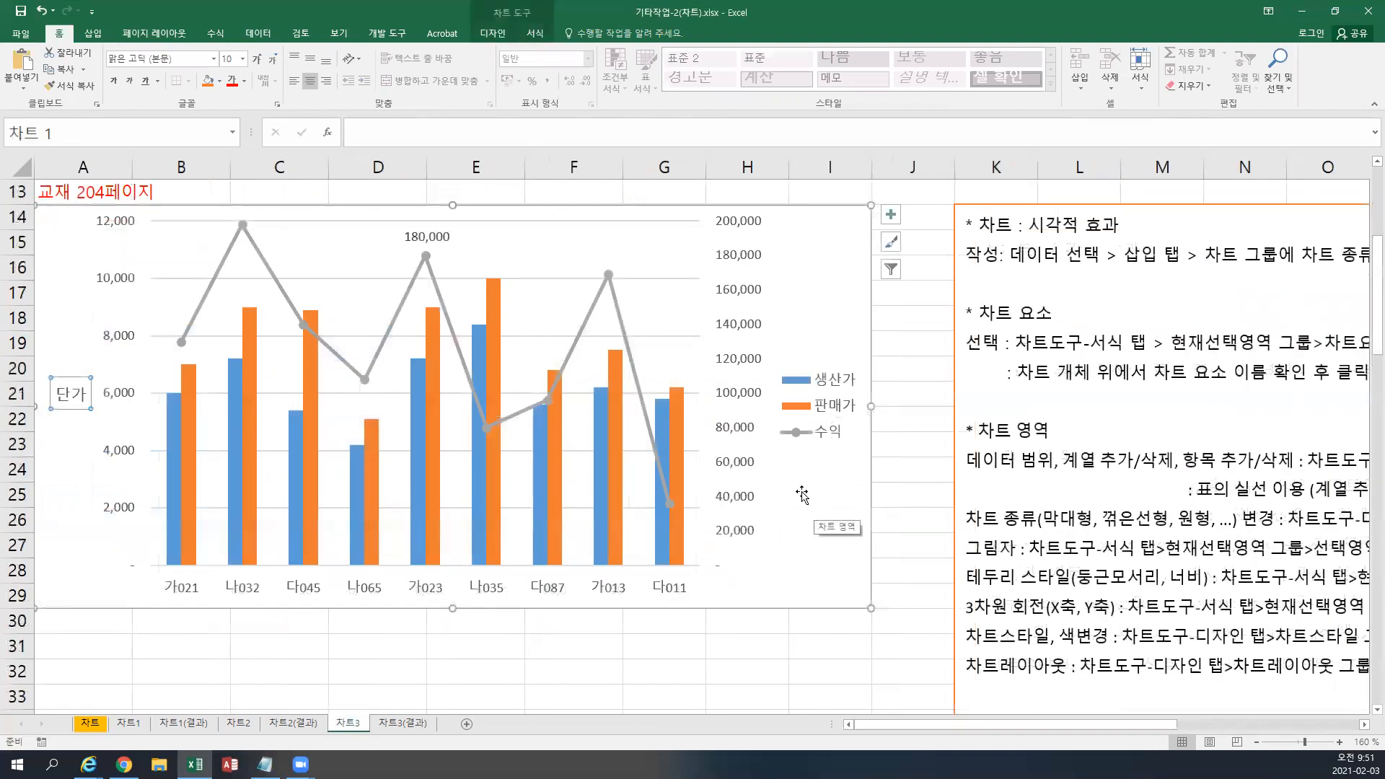
Change the chart's colours to the dark-to-light blue palette from the monochromatic (단색형) group, and save the workbook.
{"action": "right_click", "coordinate": [813, 260]}
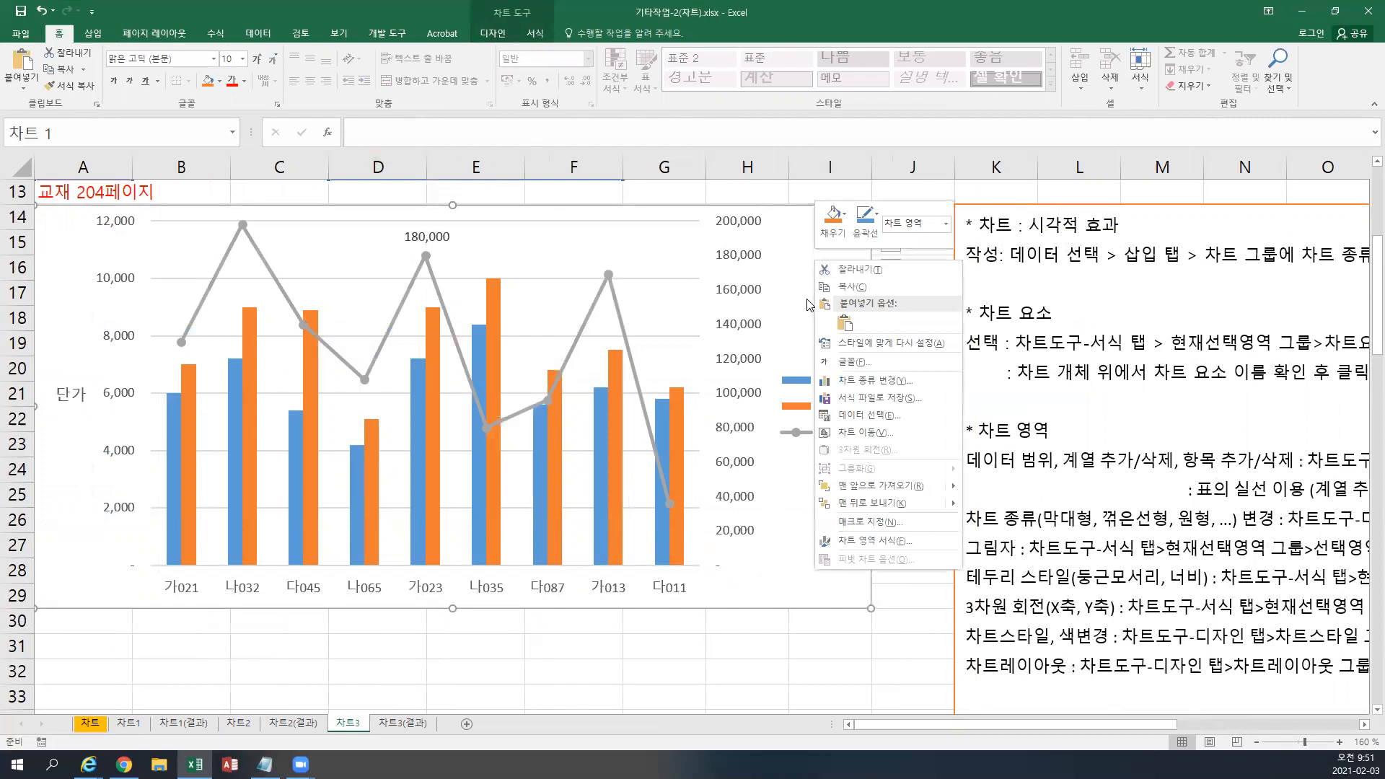
{"action": "left_click", "coordinate": [782, 278]}
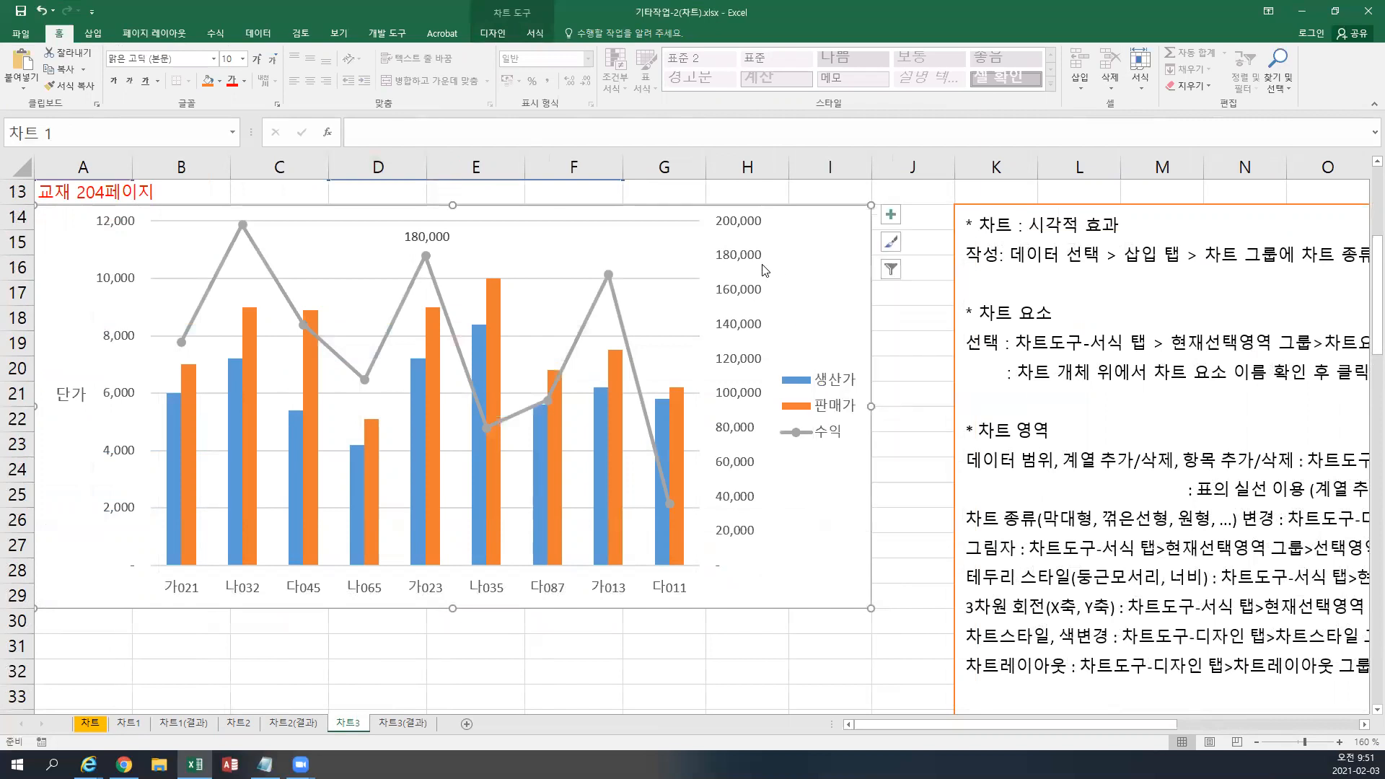
{"action": "left_click", "coordinate": [498, 40]}
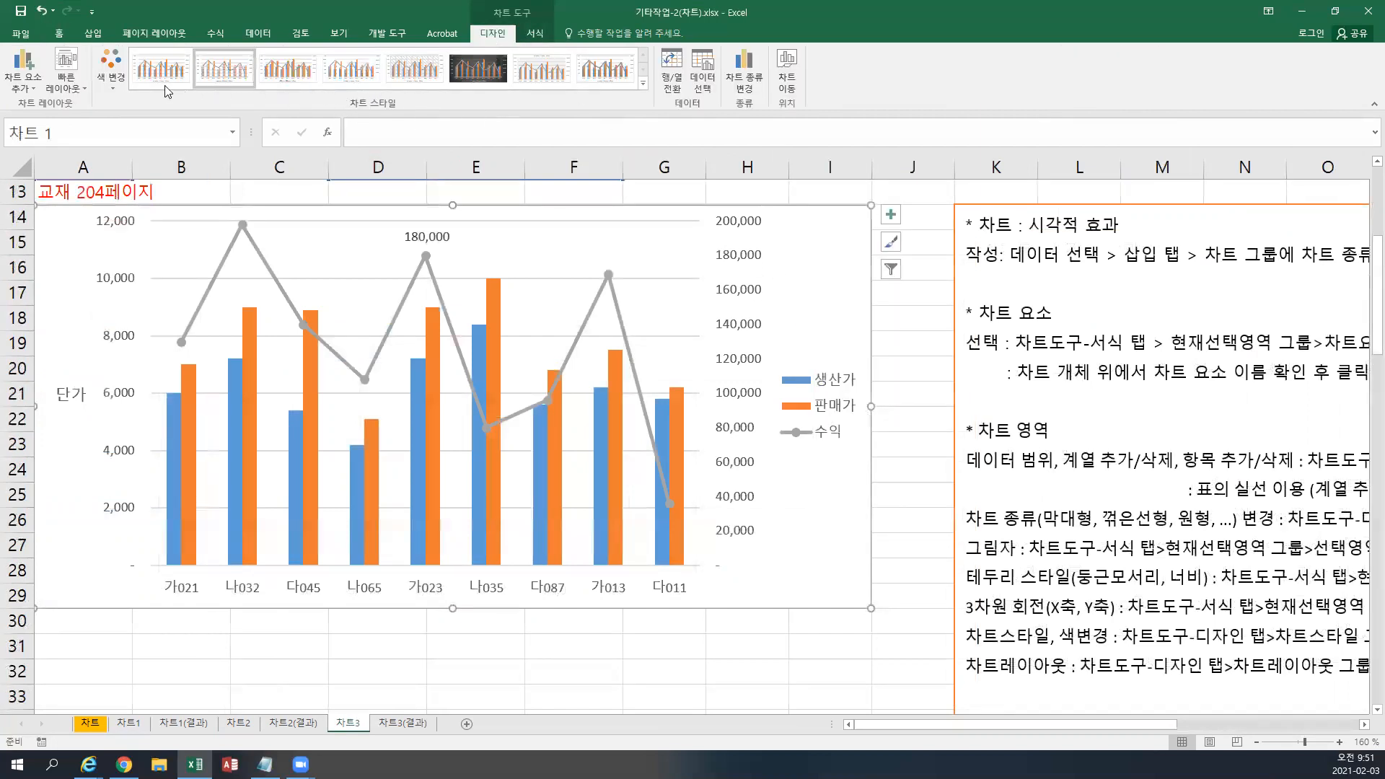
{"action": "left_click", "coordinate": [112, 85]}
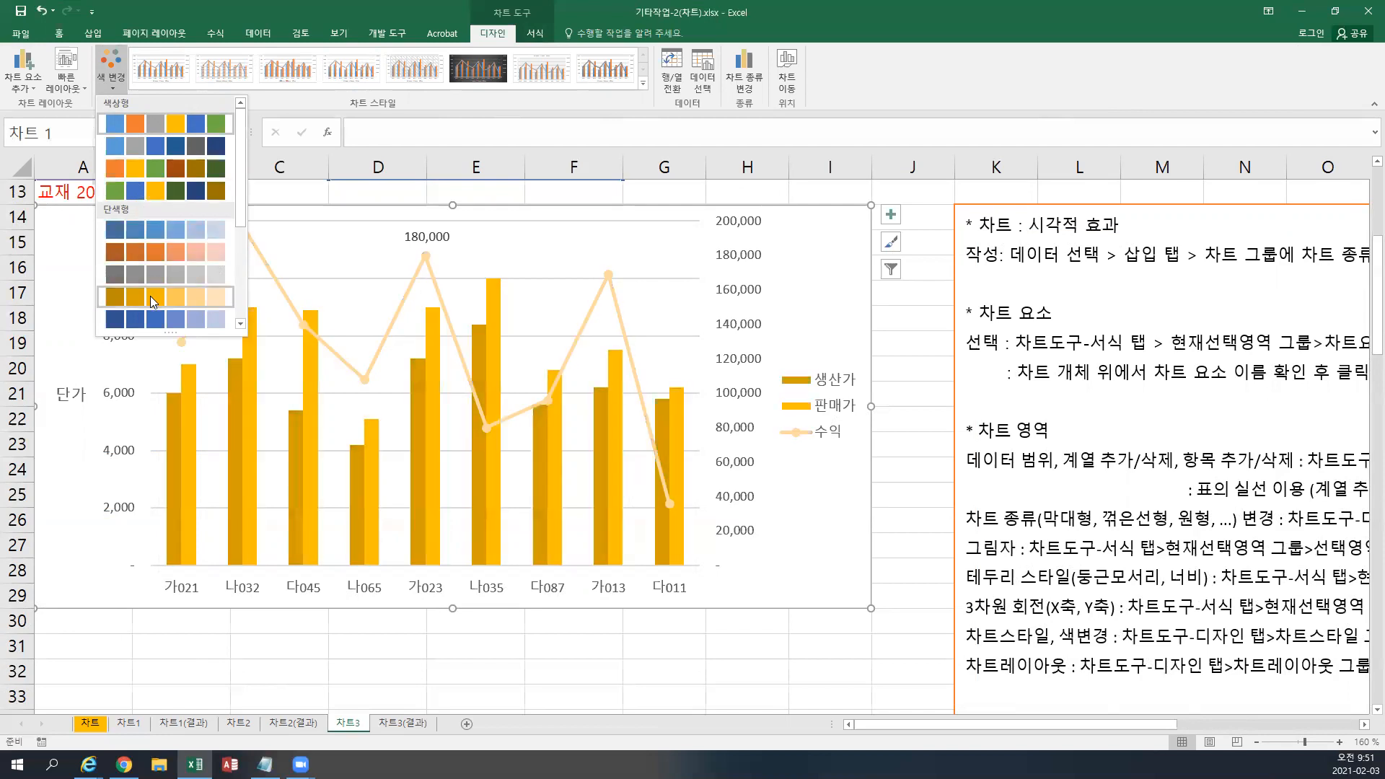
{"action": "scroll", "coordinate": [156, 305], "scroll_direction": "down", "scroll_amount": 2}
{"action": "scroll", "coordinate": [160, 301], "scroll_direction": "down", "scroll_amount": 1}
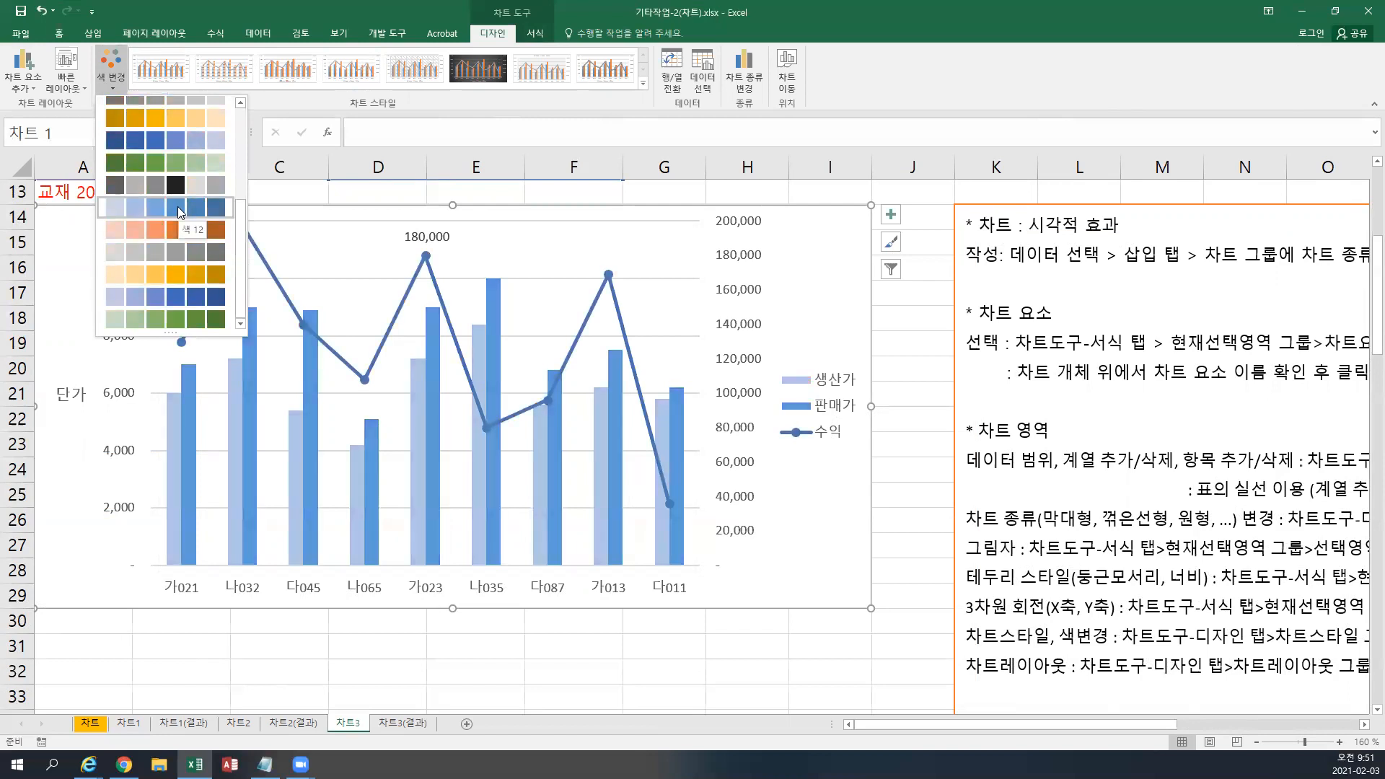
{"action": "left_click", "coordinate": [174, 147]}
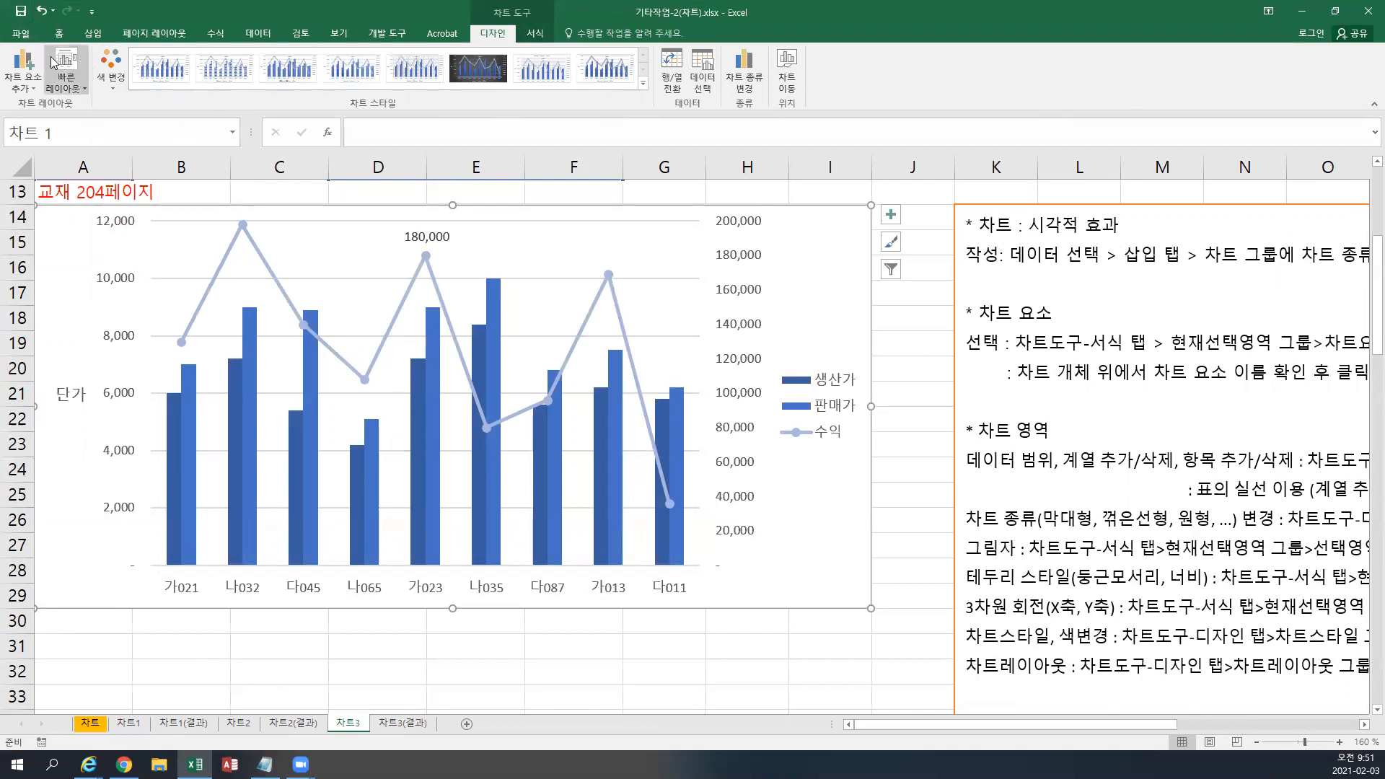
{"action": "left_click", "coordinate": [17, 11]}
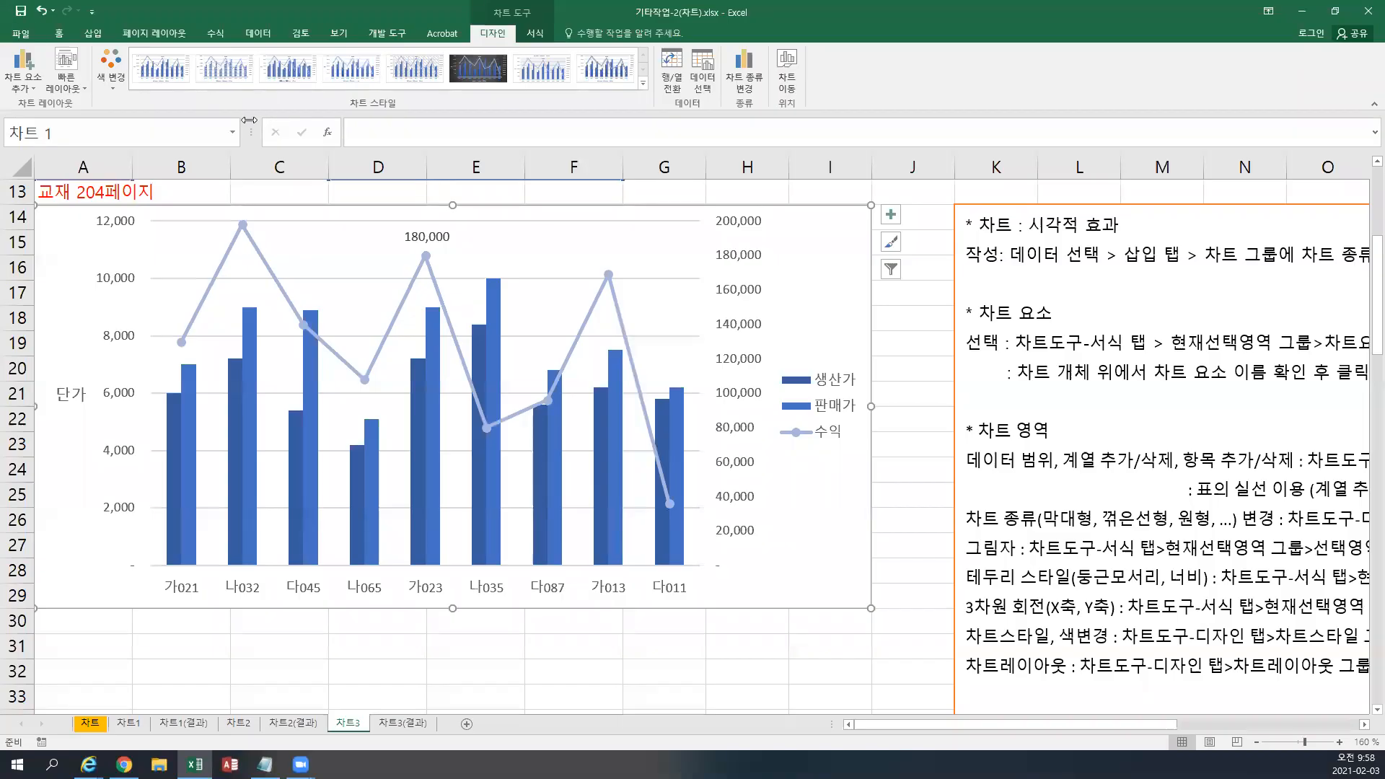
Browse for another workbook to open, going to the 기출문제따라하기 folder inside (오전)2021컴활2급.
{"action": "left_click", "coordinate": [25, 35]}
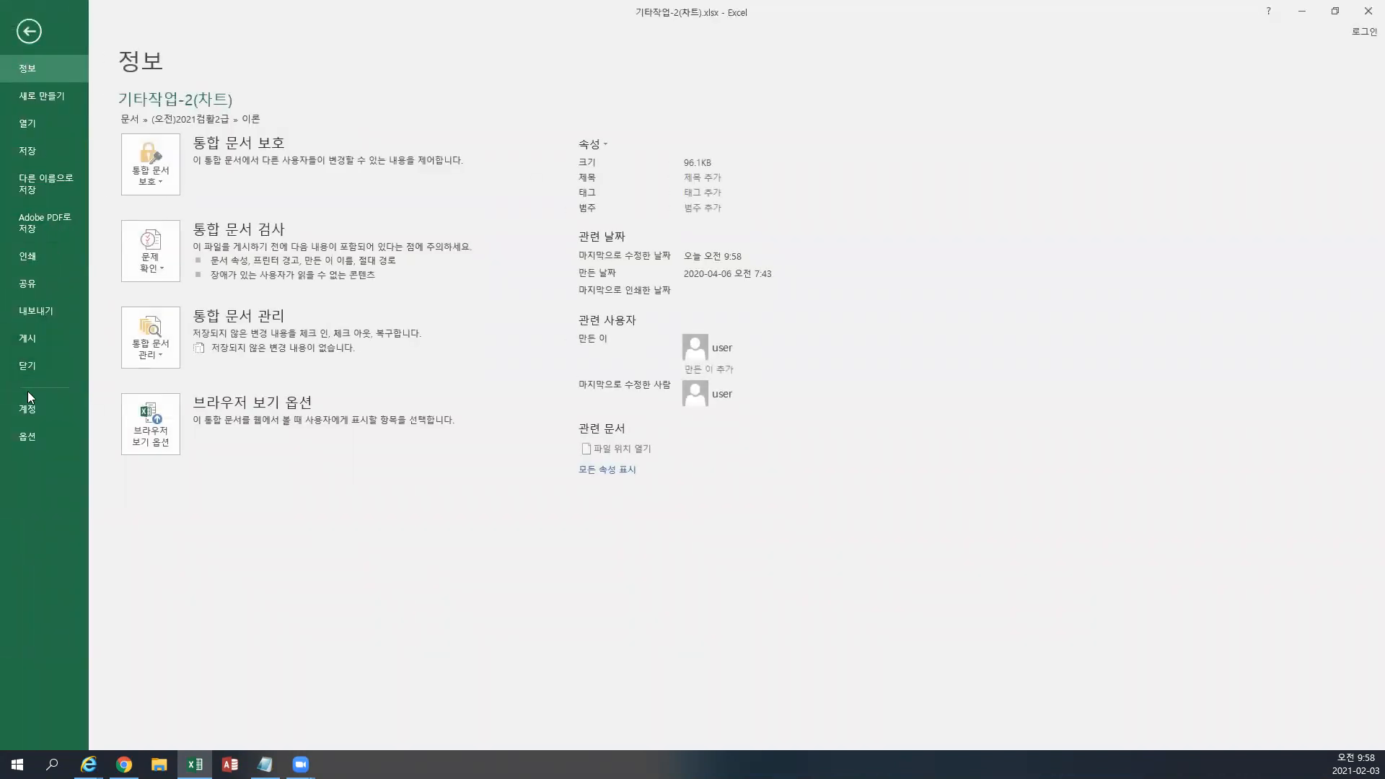
{"action": "left_click", "coordinate": [36, 124]}
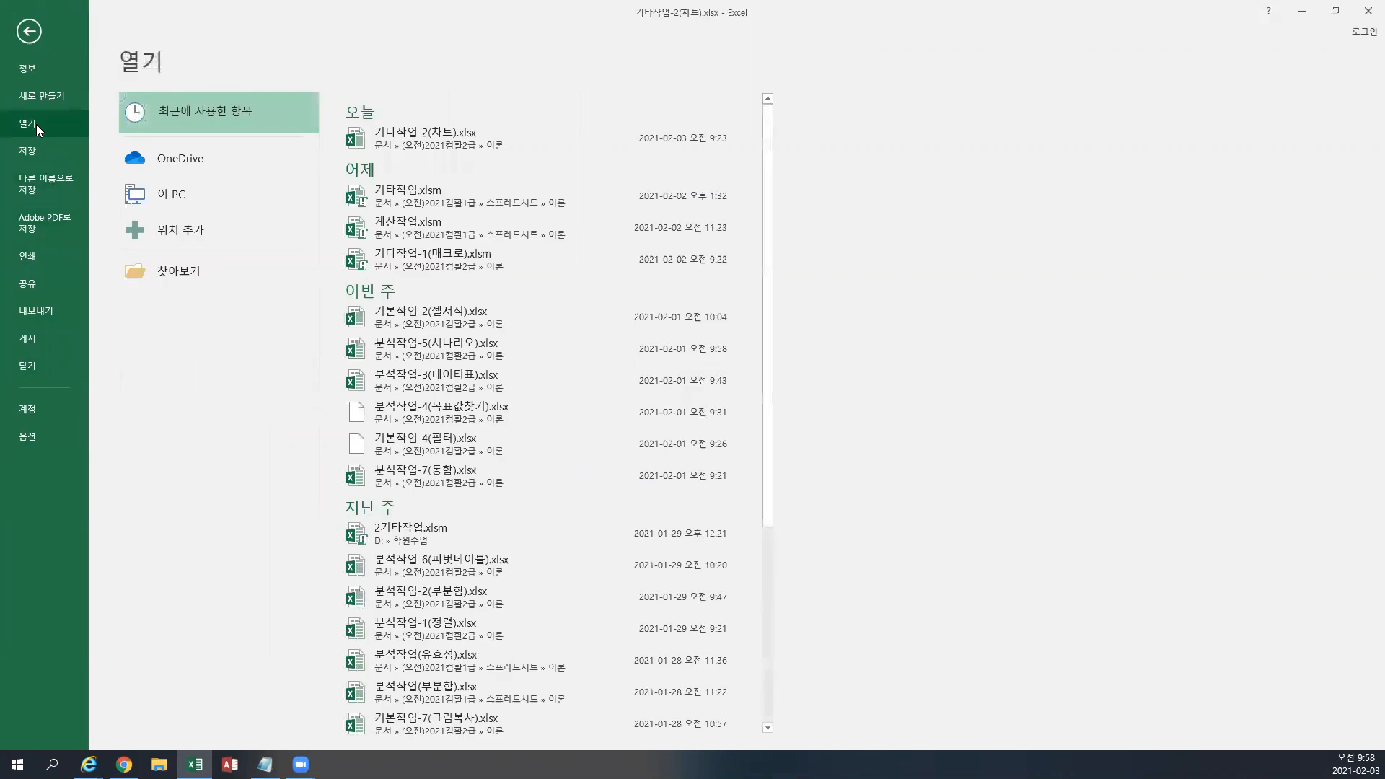
{"action": "left_click", "coordinate": [145, 269]}
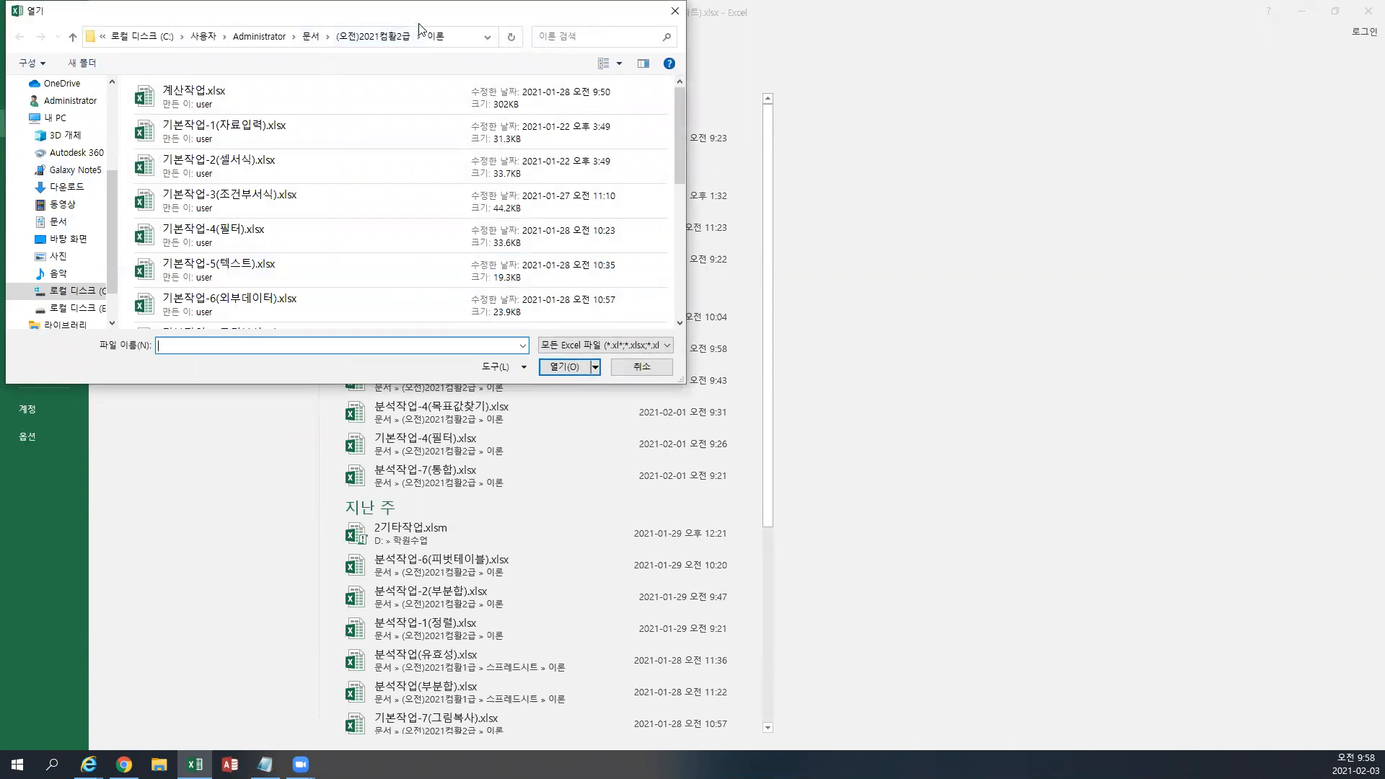
{"action": "left_click_drag", "start_coordinate": [420, 30], "coordinate": [443, 111]}
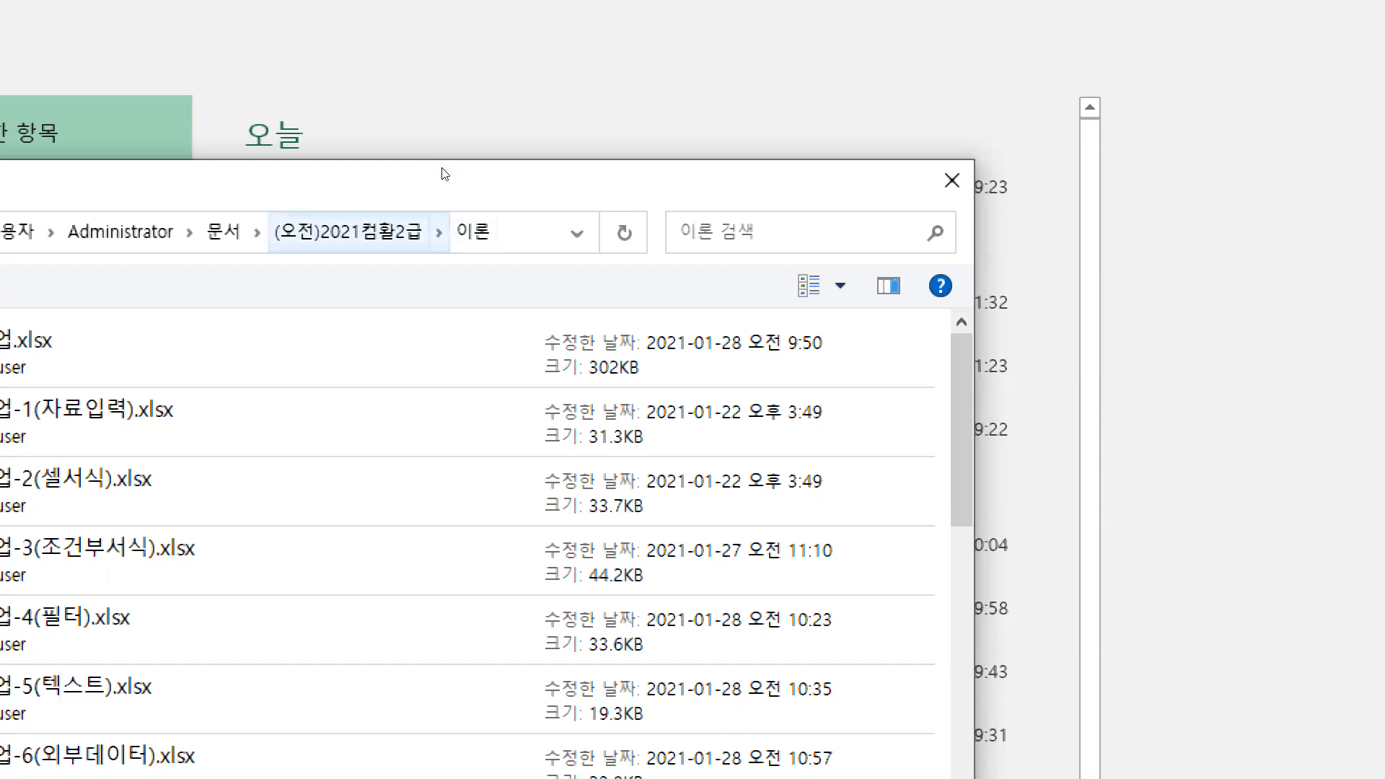
{"action": "left_click", "coordinate": [440, 232]}
{"action": "left_click", "coordinate": [440, 233]}
{"action": "left_click", "coordinate": [440, 232]}
{"action": "left_click", "coordinate": [440, 232]}
{"action": "left_click", "coordinate": [439, 232]}
{"action": "left_click", "coordinate": [439, 233]}
{"action": "left_click", "coordinate": [440, 232]}
{"action": "left_click", "coordinate": [439, 232]}
{"action": "left_click", "coordinate": [439, 232]}
{"action": "left_click", "coordinate": [439, 232]}
{"action": "left_click", "coordinate": [439, 232]}
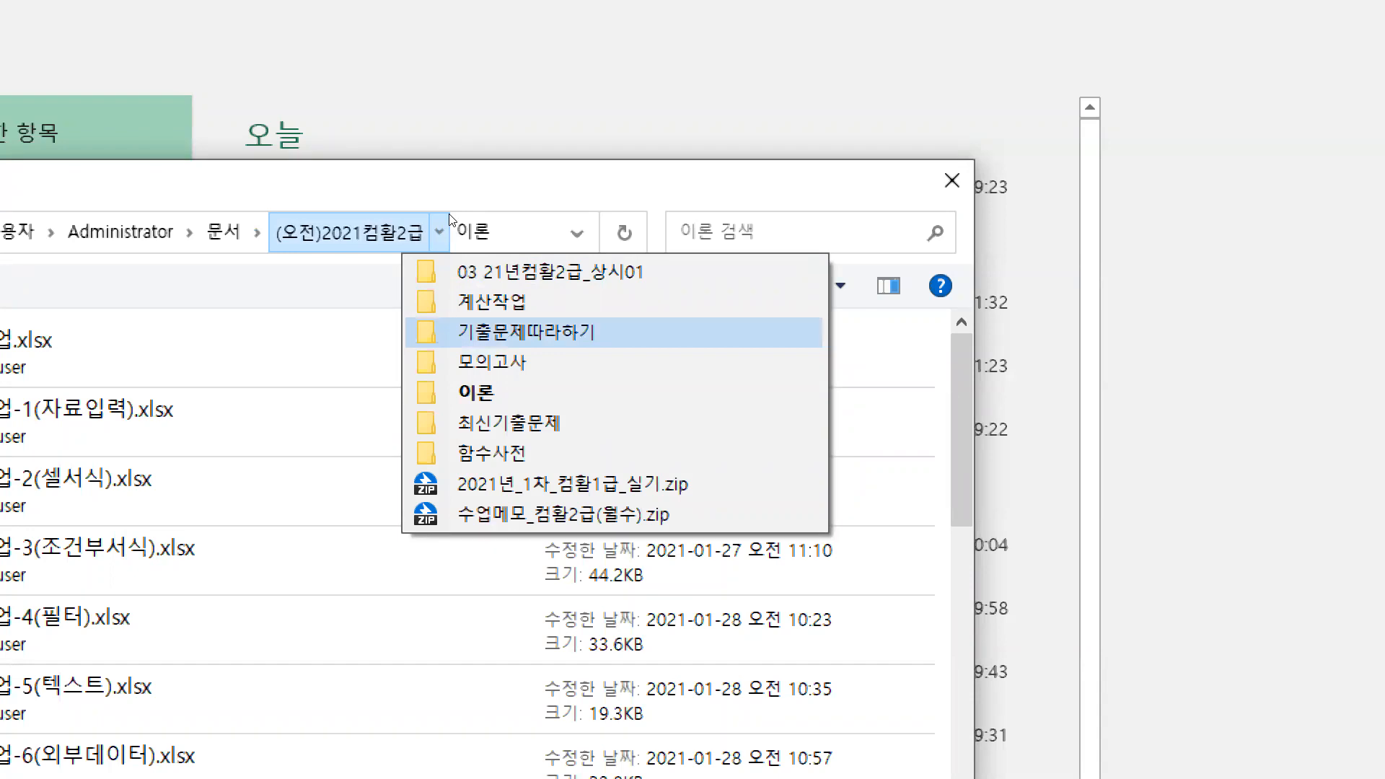
{"action": "left_click", "coordinate": [527, 332]}
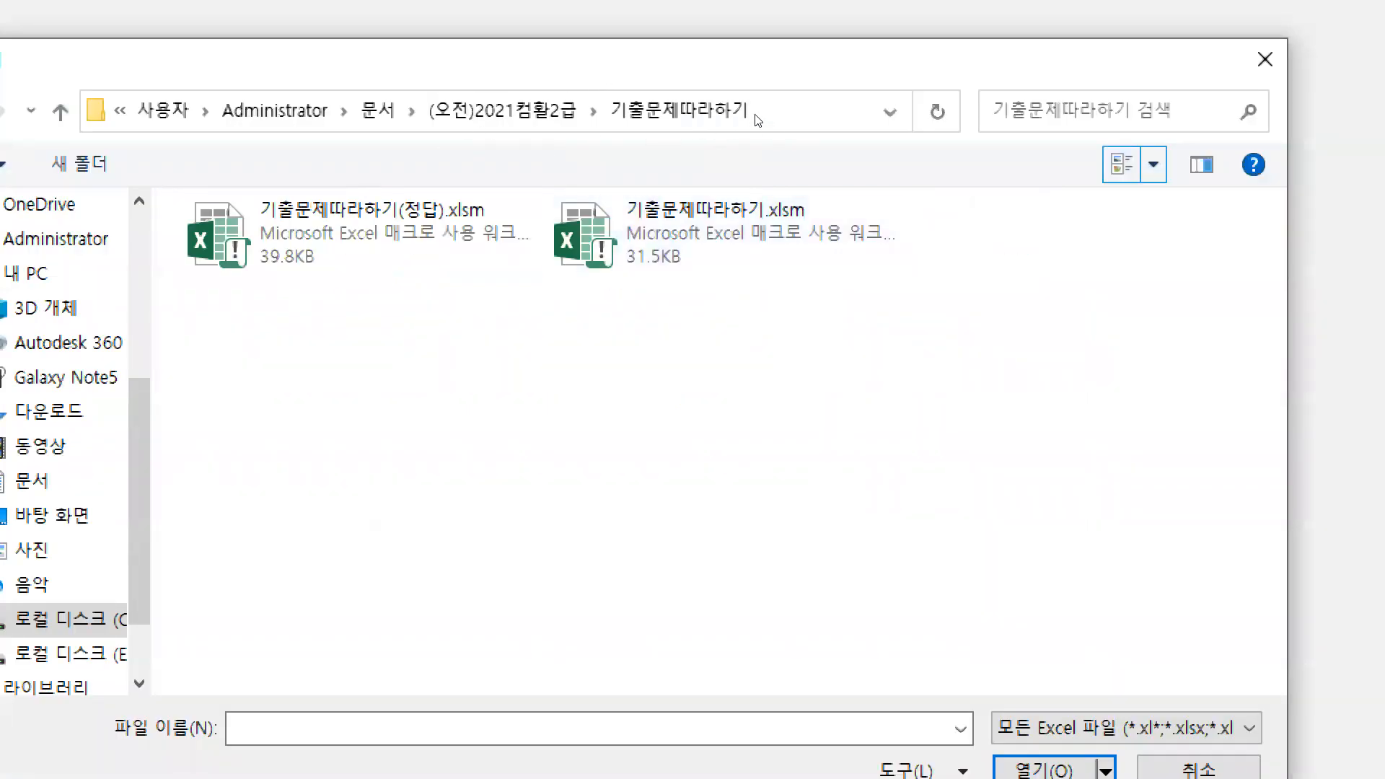
Open 기출문제따라하기.xlsm from the folder and enter the workbook's opening password.
{"action": "left_click", "coordinate": [1121, 165]}
{"action": "left_click", "coordinate": [425, 296]}
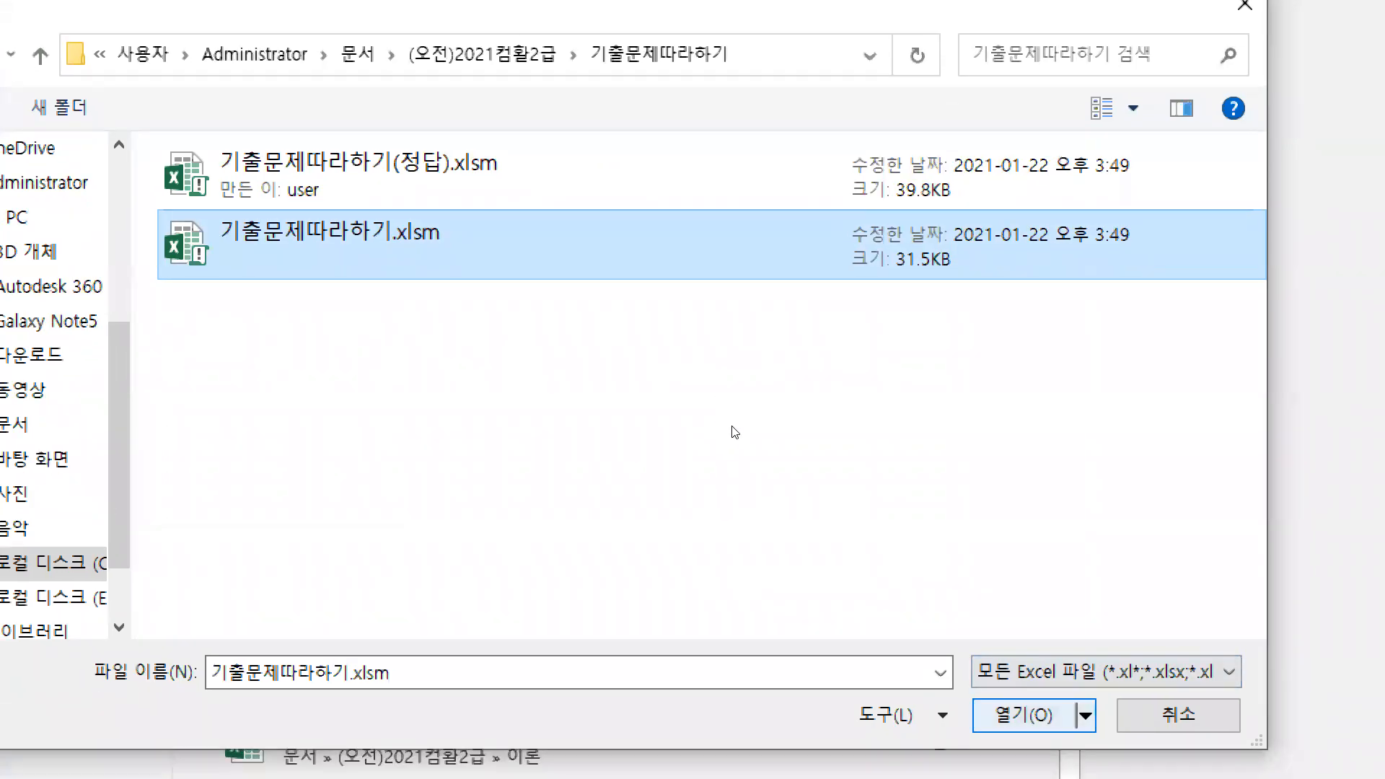
{"action": "left_click", "coordinate": [1025, 716]}
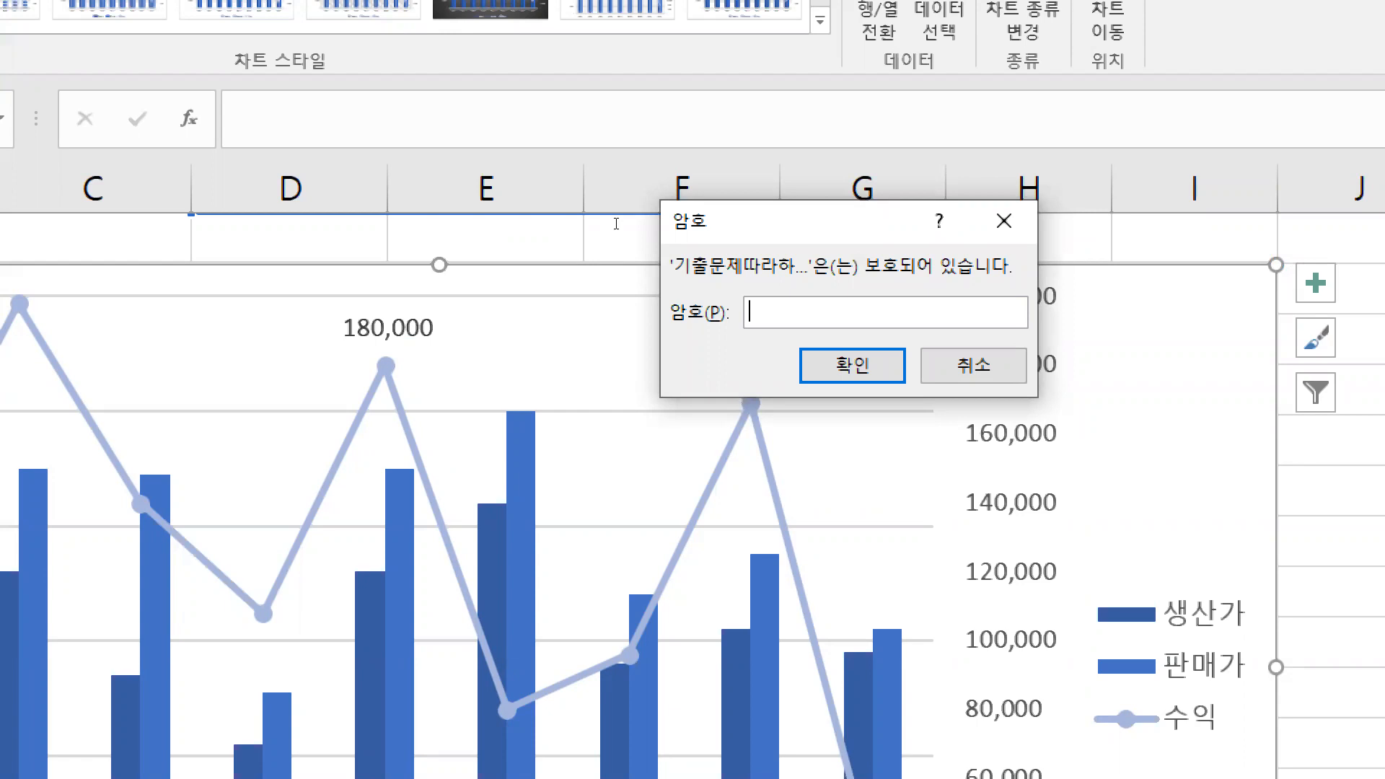
{"action": "type", "text": "******"}
{"action": "key", "text": "Return"}
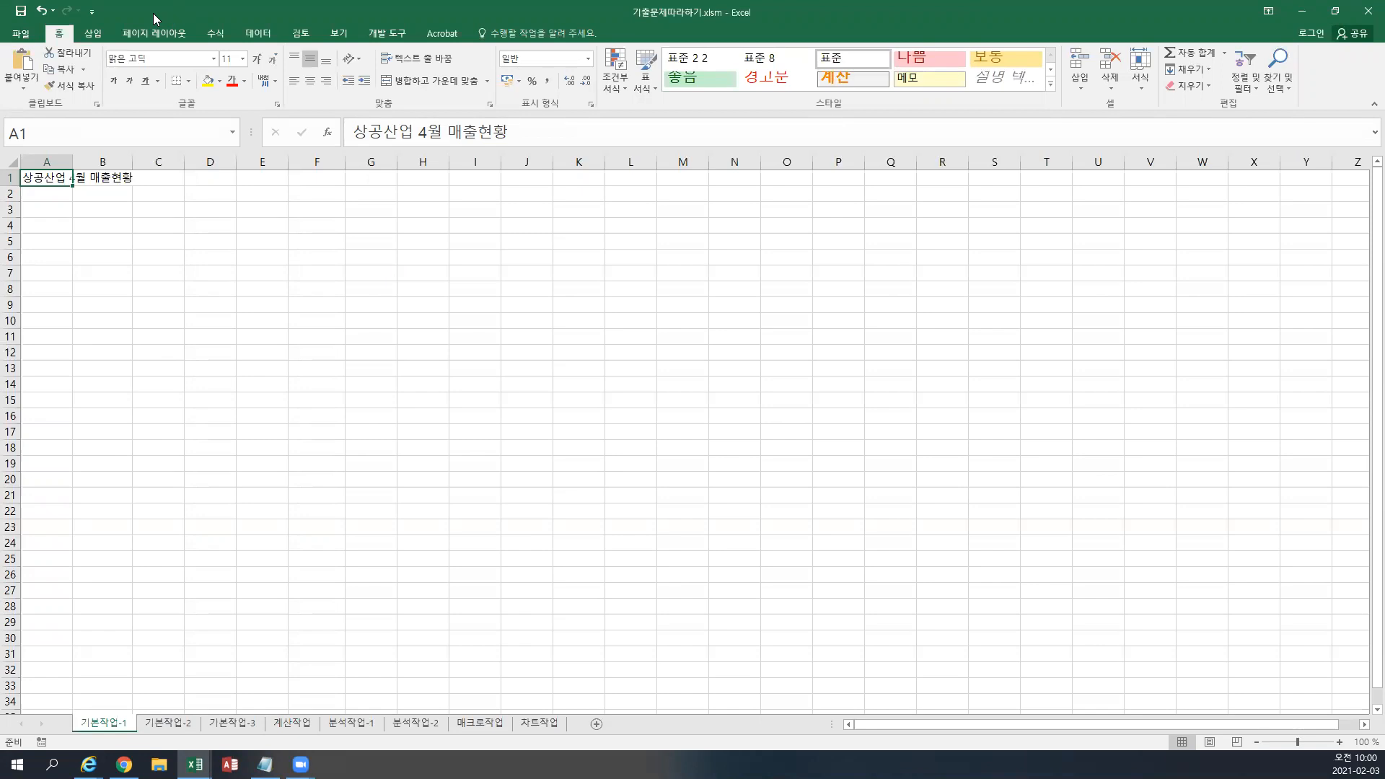
Start saving the workbook under another name, browsing for the save location.
{"action": "left_click", "coordinate": [20, 34]}
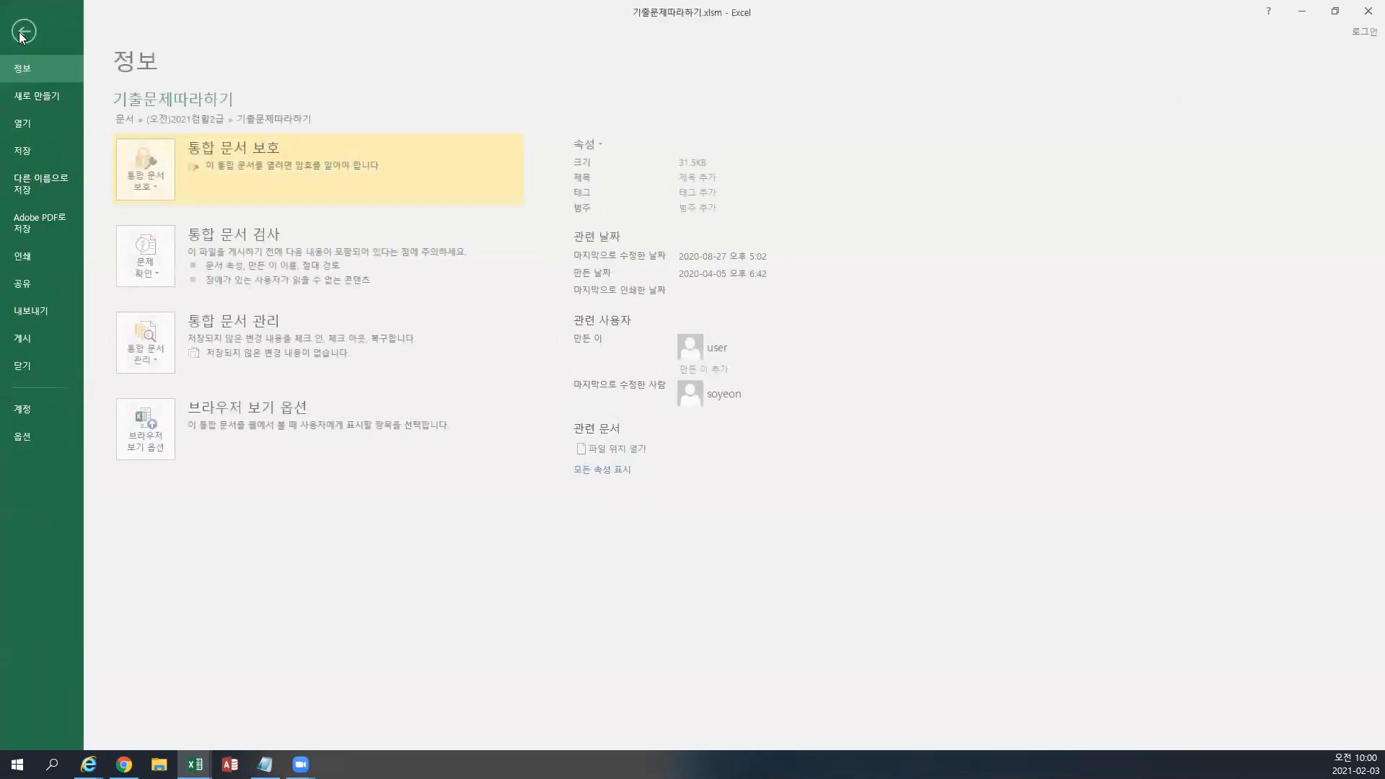
{"action": "left_click", "coordinate": [40, 184]}
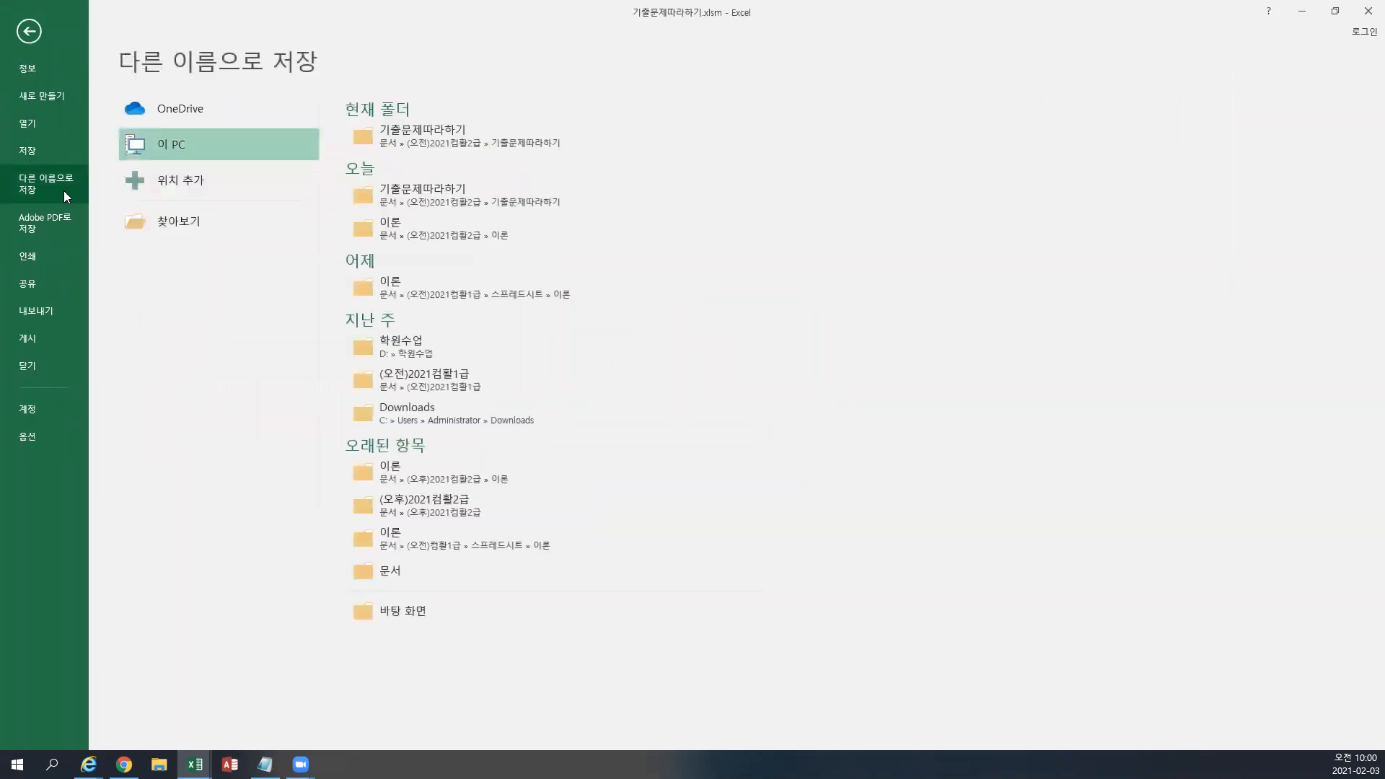
{"action": "left_click", "coordinate": [154, 225]}
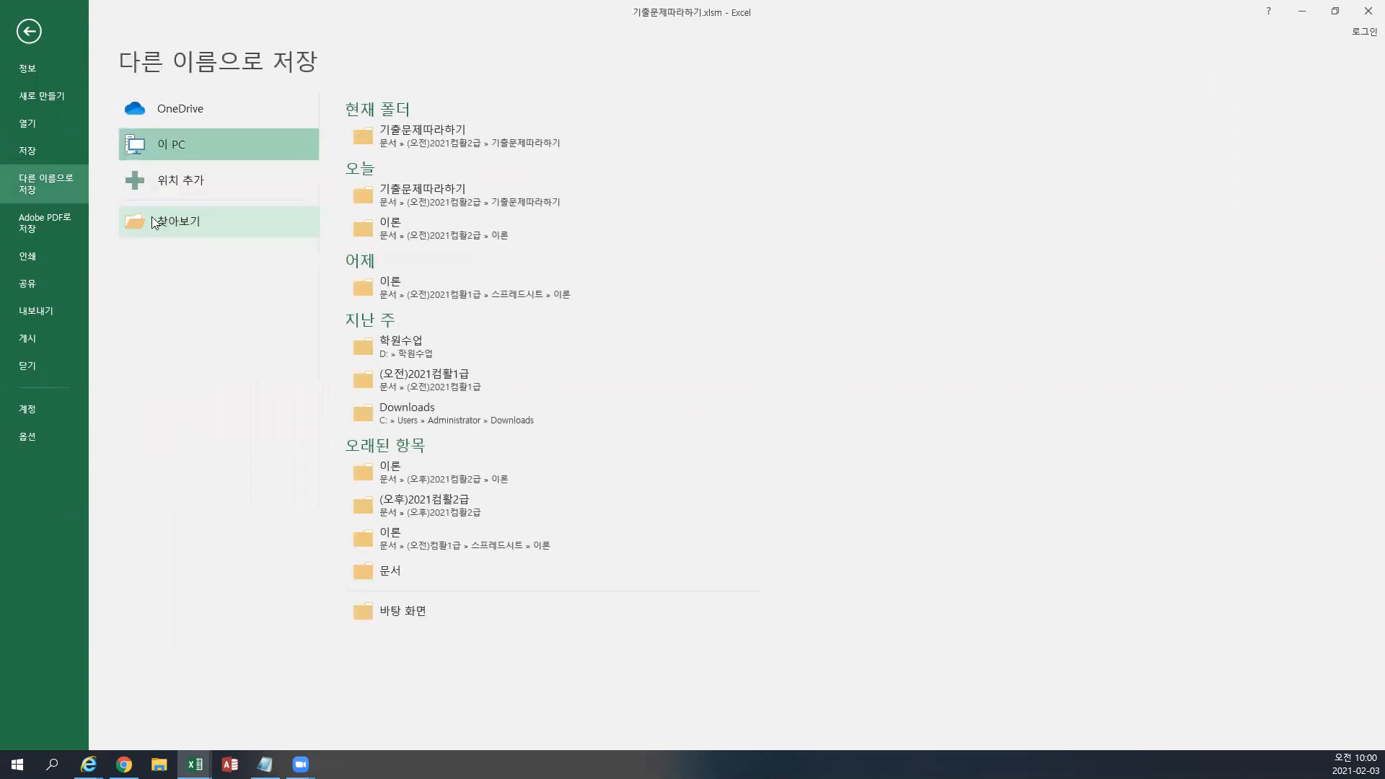
{"action": "left_click_drag", "start_coordinate": [171, 21], "coordinate": [283, 117]}
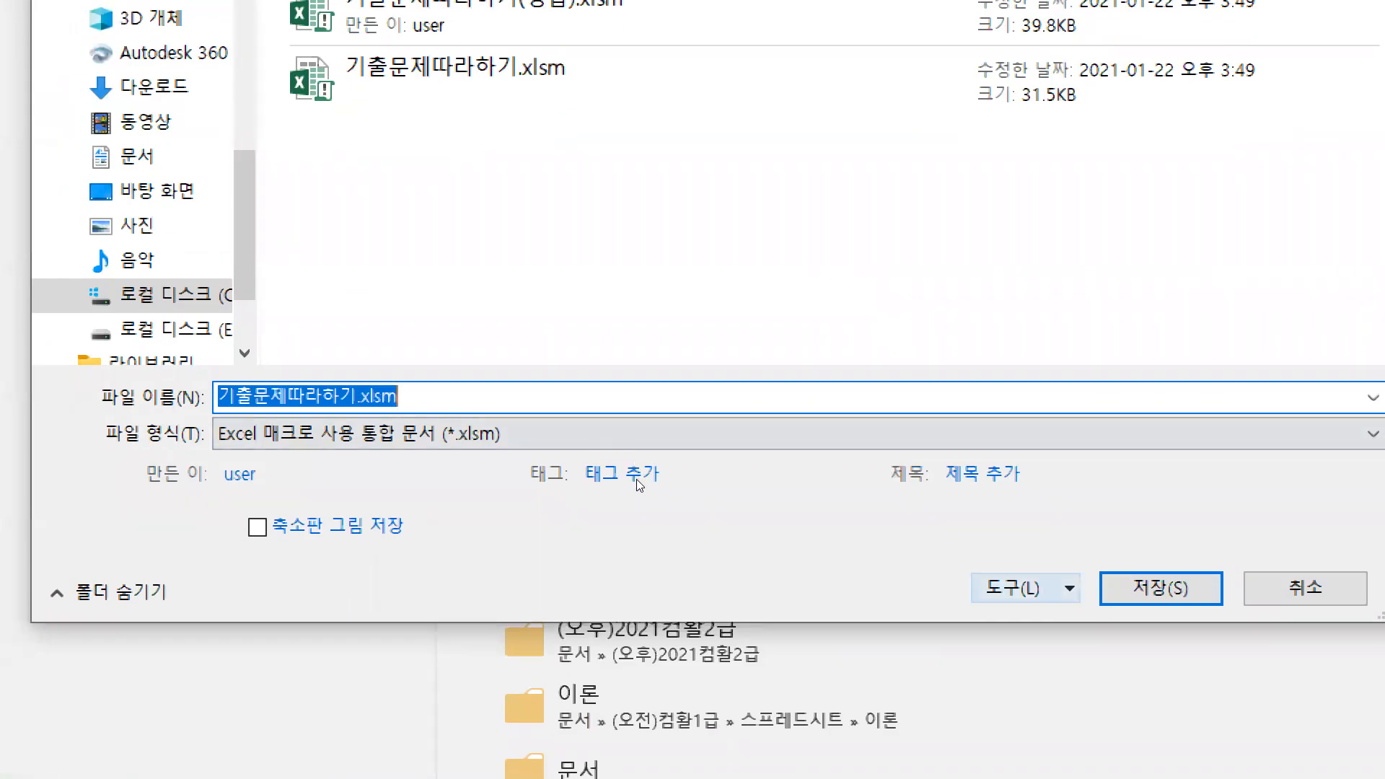
Clear the opening password (열기 암호) in the save dialog's general options and accept the options.
{"action": "key", "text": "alt+l"}
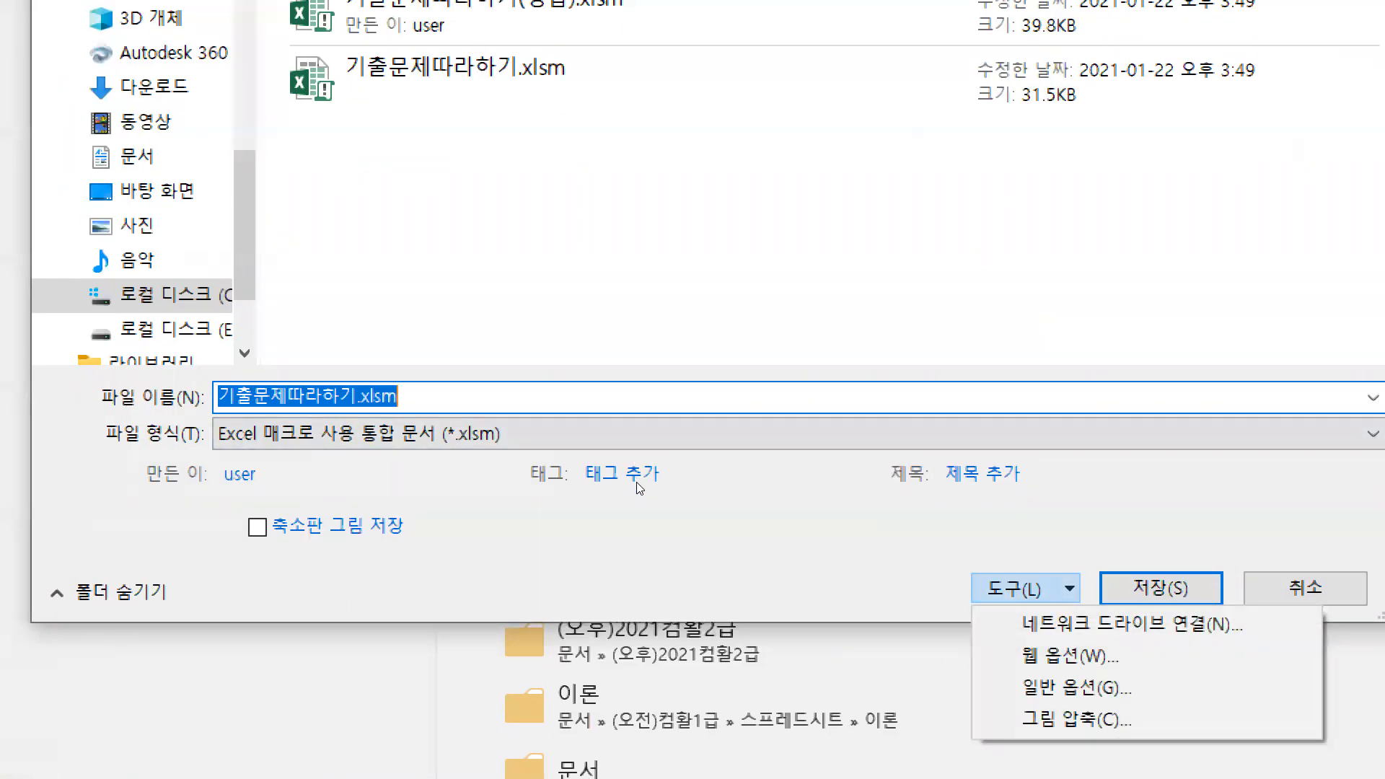
{"action": "key", "text": "Down"}
{"action": "key", "text": "Down"}
{"action": "key", "text": "Down"}
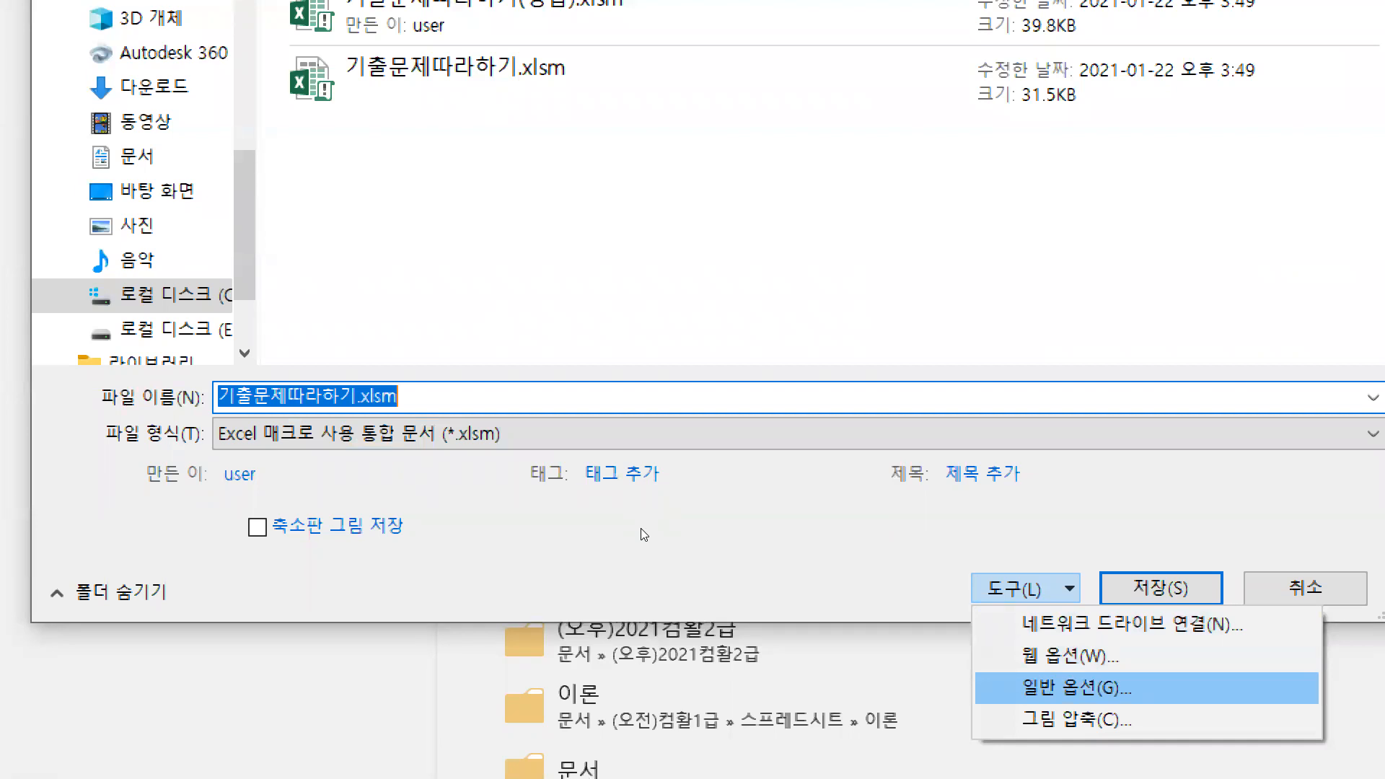
{"action": "key", "text": "Return"}
{"action": "type", "text": "******"}
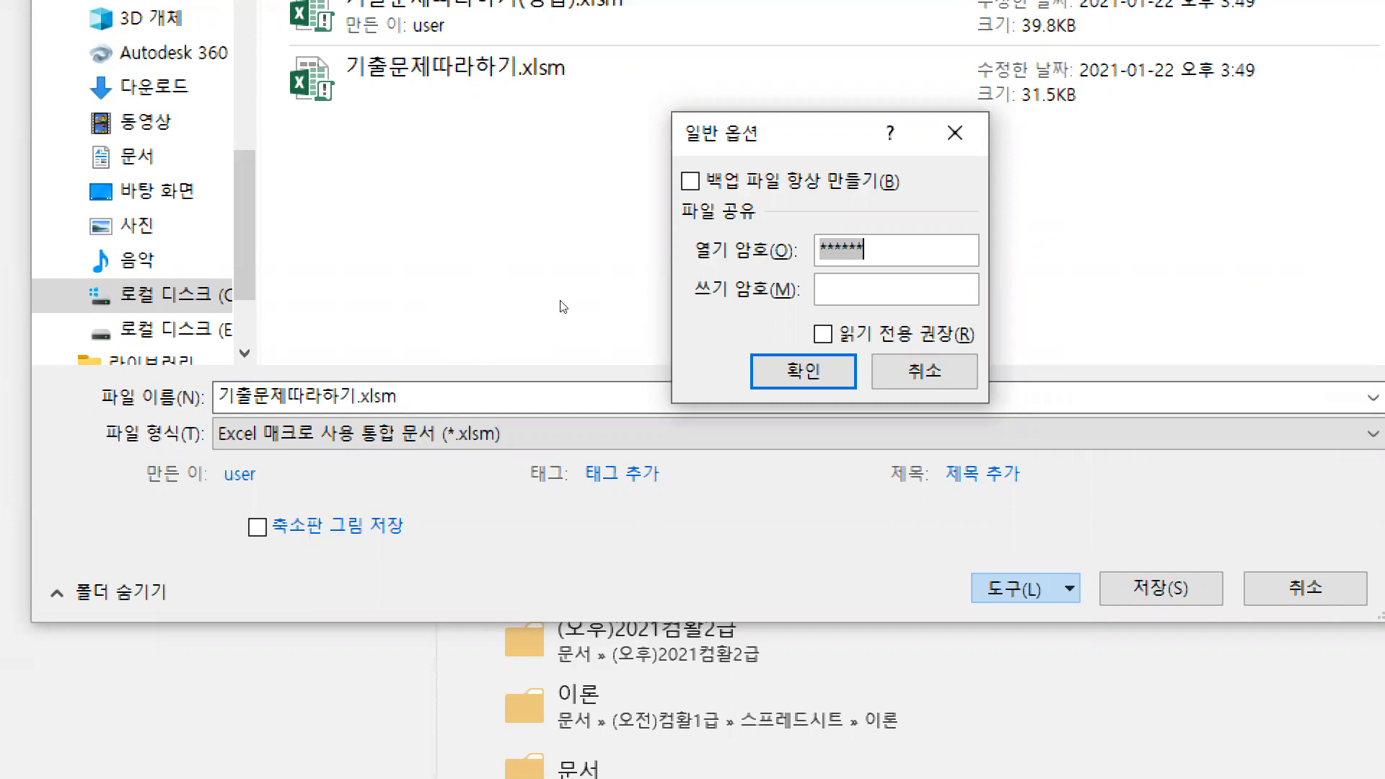
{"action": "key", "text": "BackSpace"}
{"action": "key", "text": "shift+Tab"}
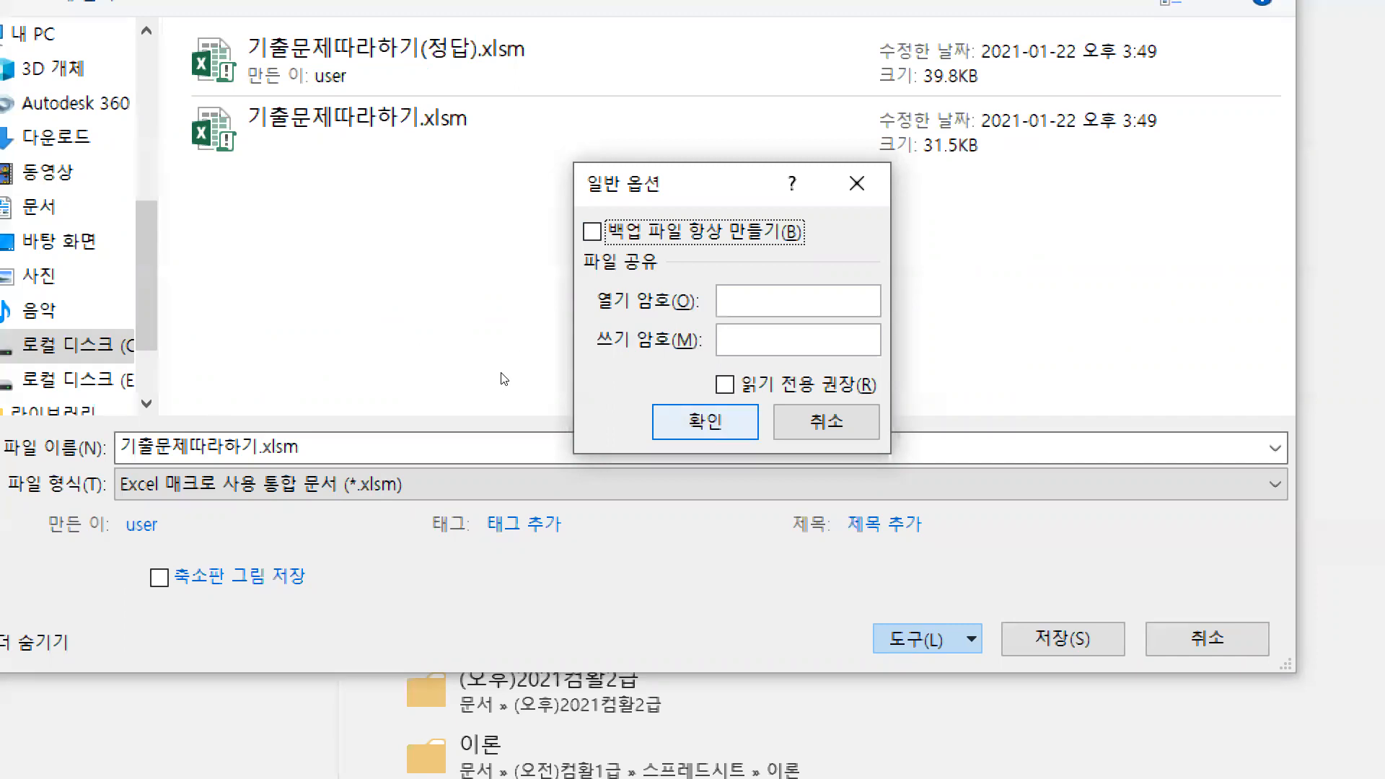
{"action": "key", "text": "Return"}
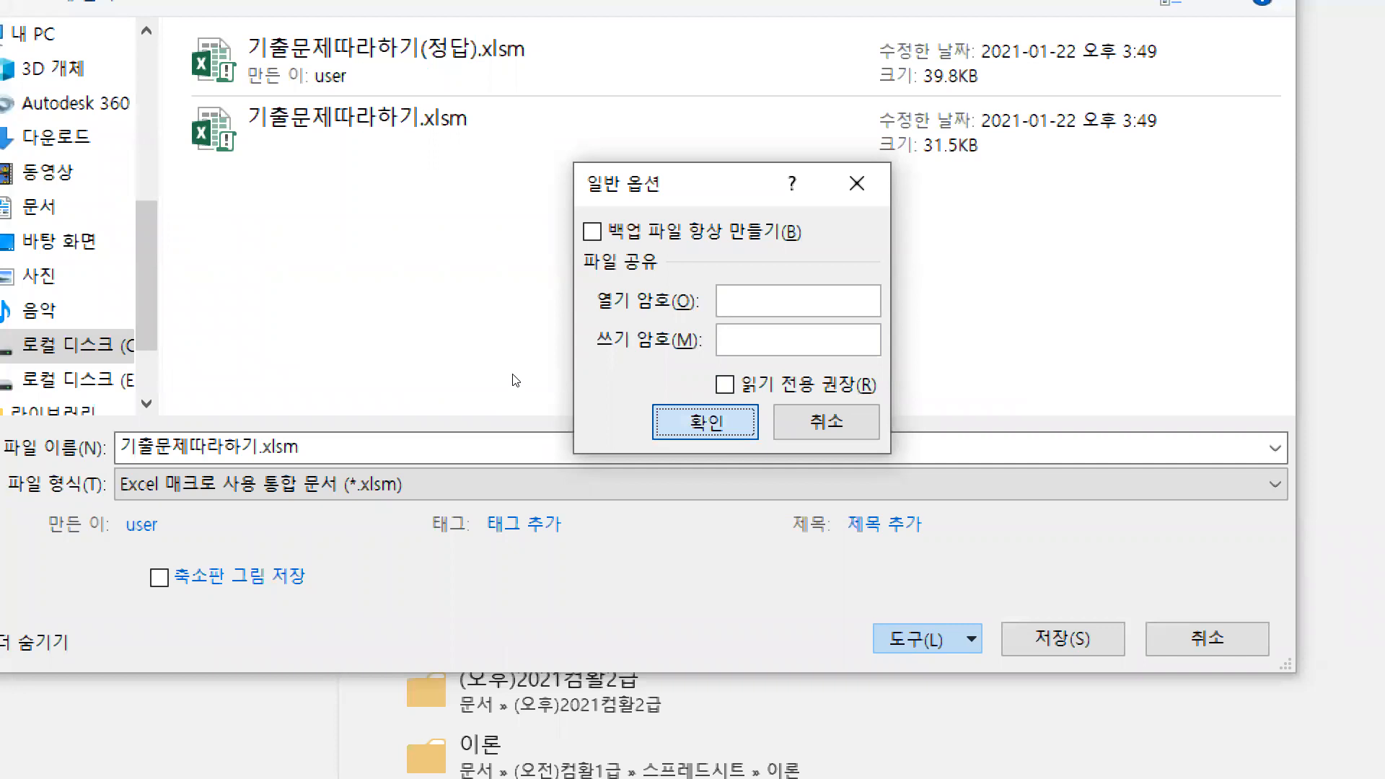
{"action": "key", "text": "Return"}
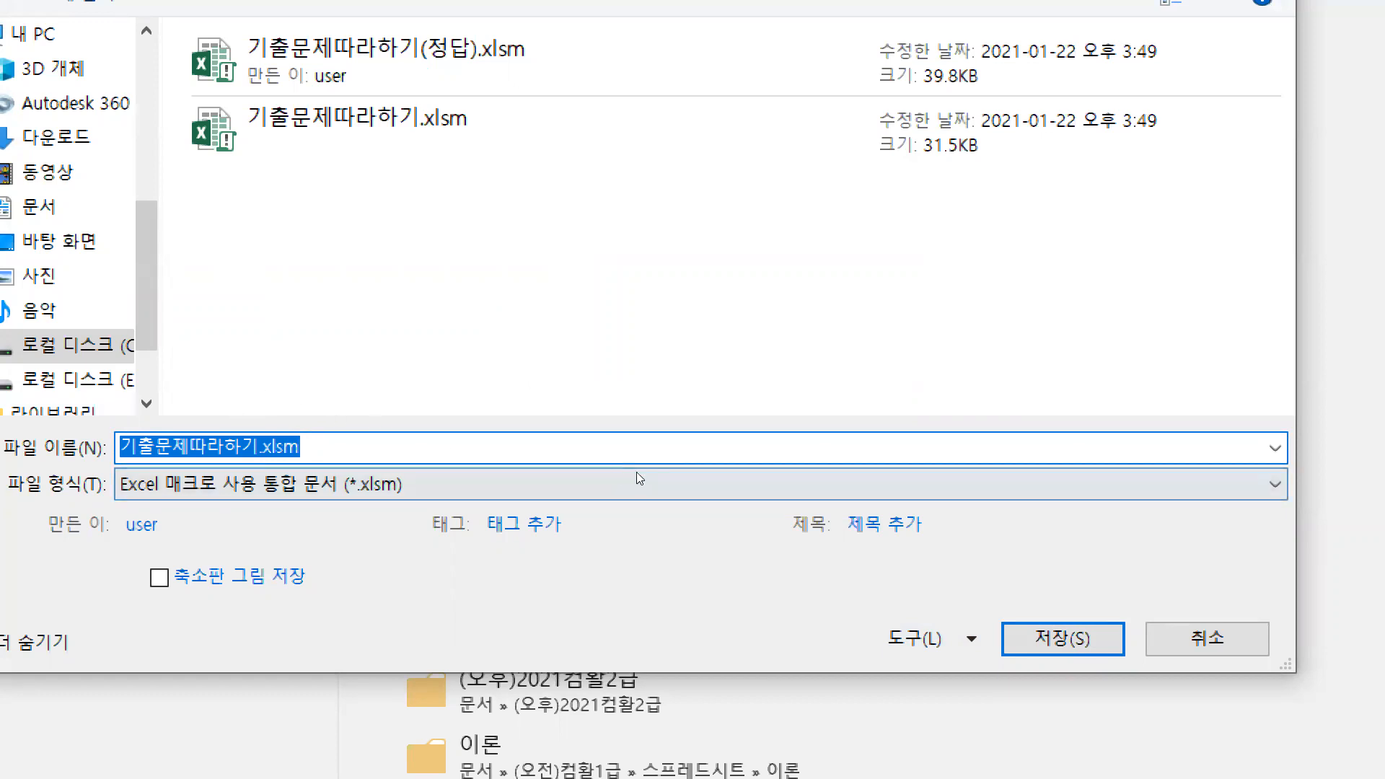
Save under the same name 기출문제따라하기.xlsm, replacing the existing file.
{"action": "key", "text": "Return"}
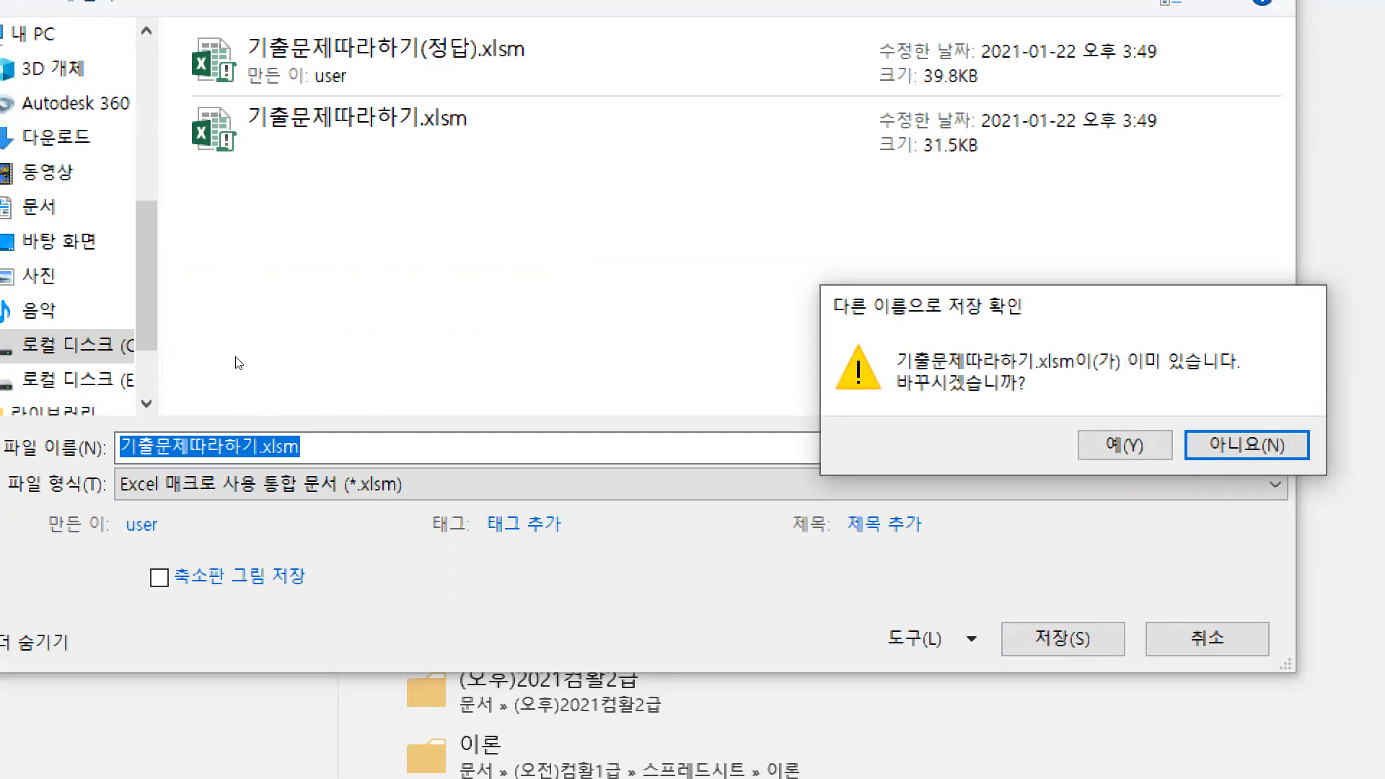
{"action": "key", "text": "Left"}
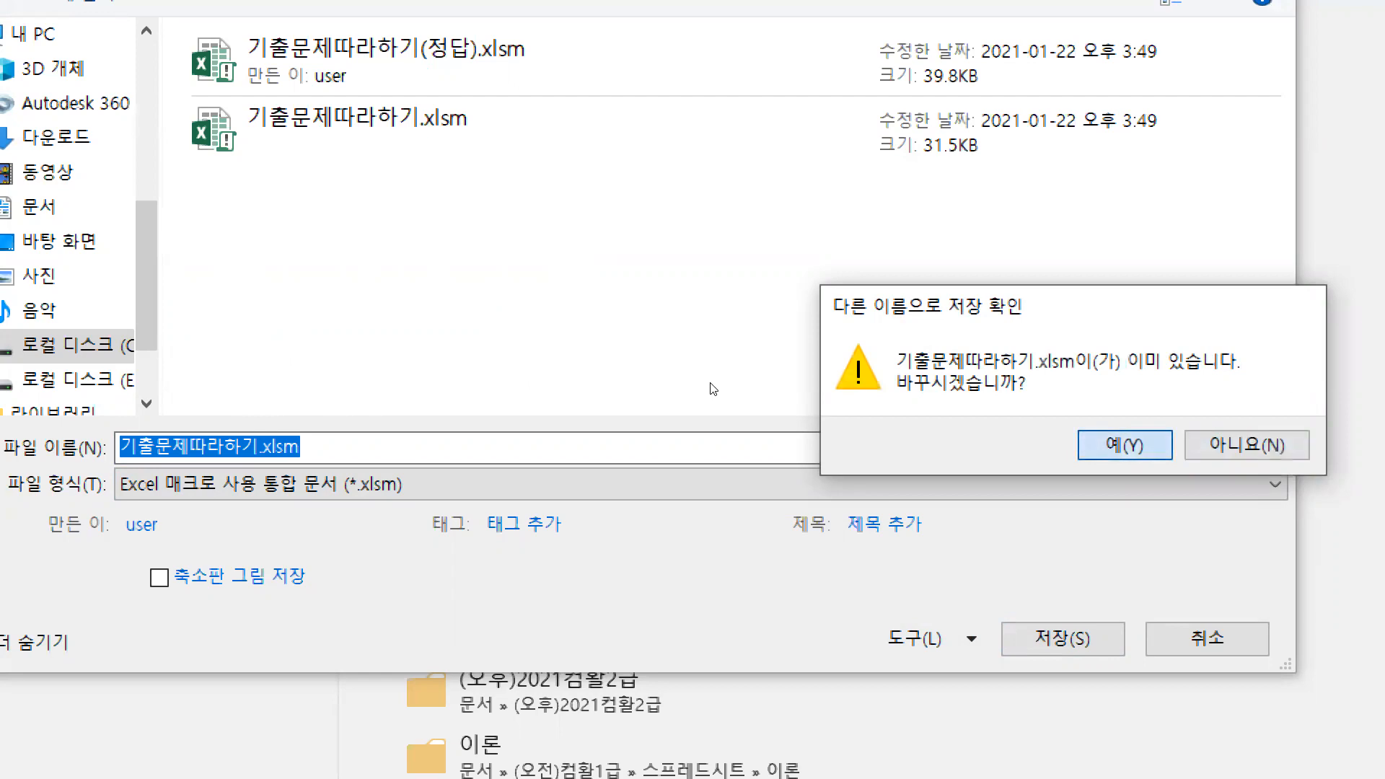
{"action": "key", "text": "Return"}
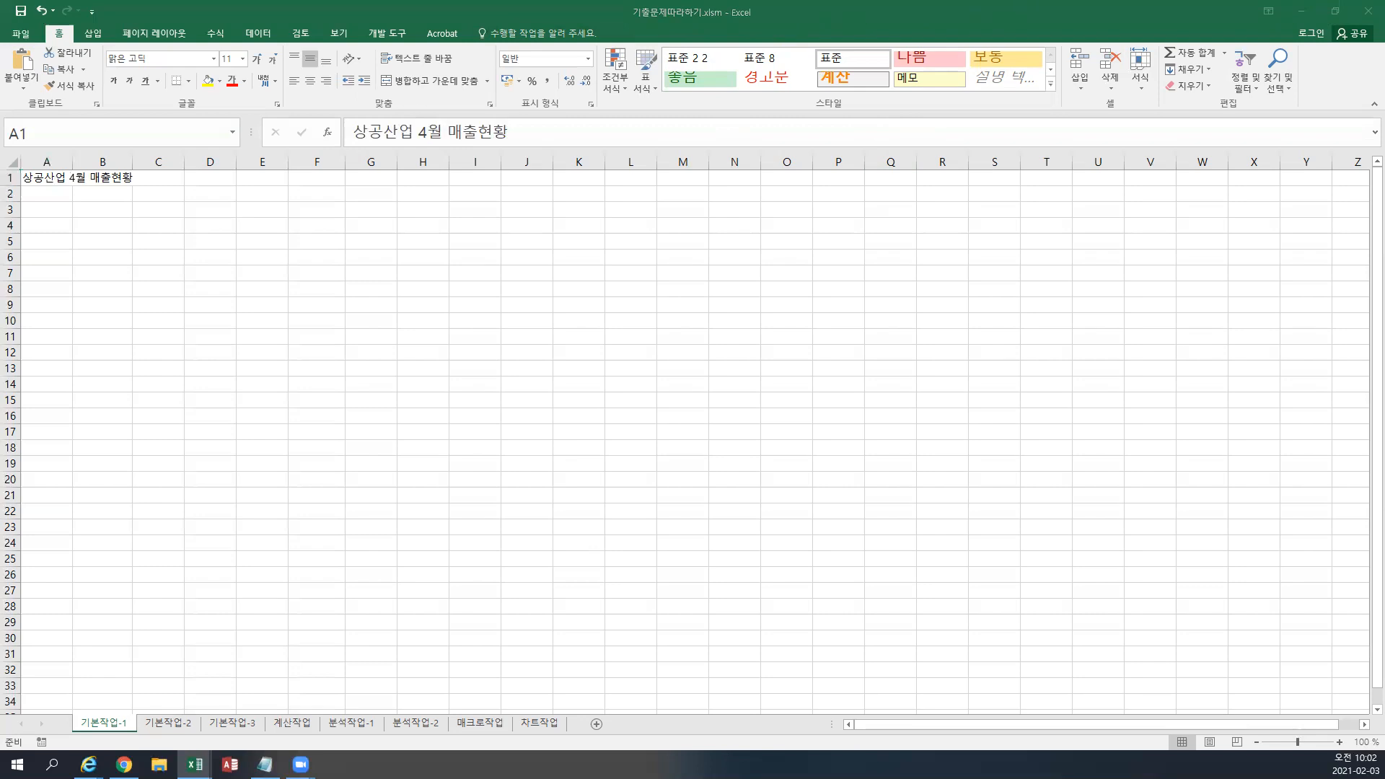
{"action": "left_click_drag", "start_coordinate": [614, 767], "coordinate": [687, 150]}
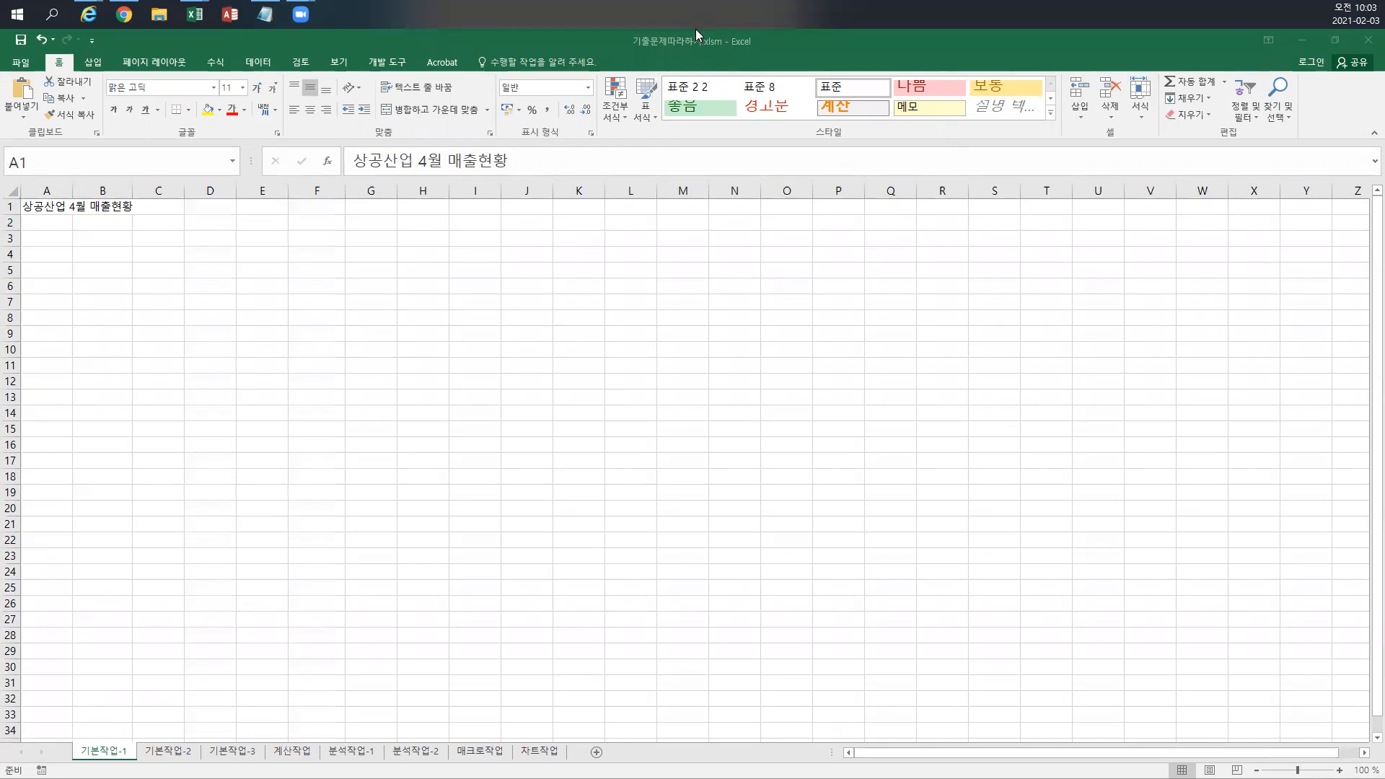
{"action": "left_click_drag", "start_coordinate": [696, 29], "coordinate": [697, 429]}
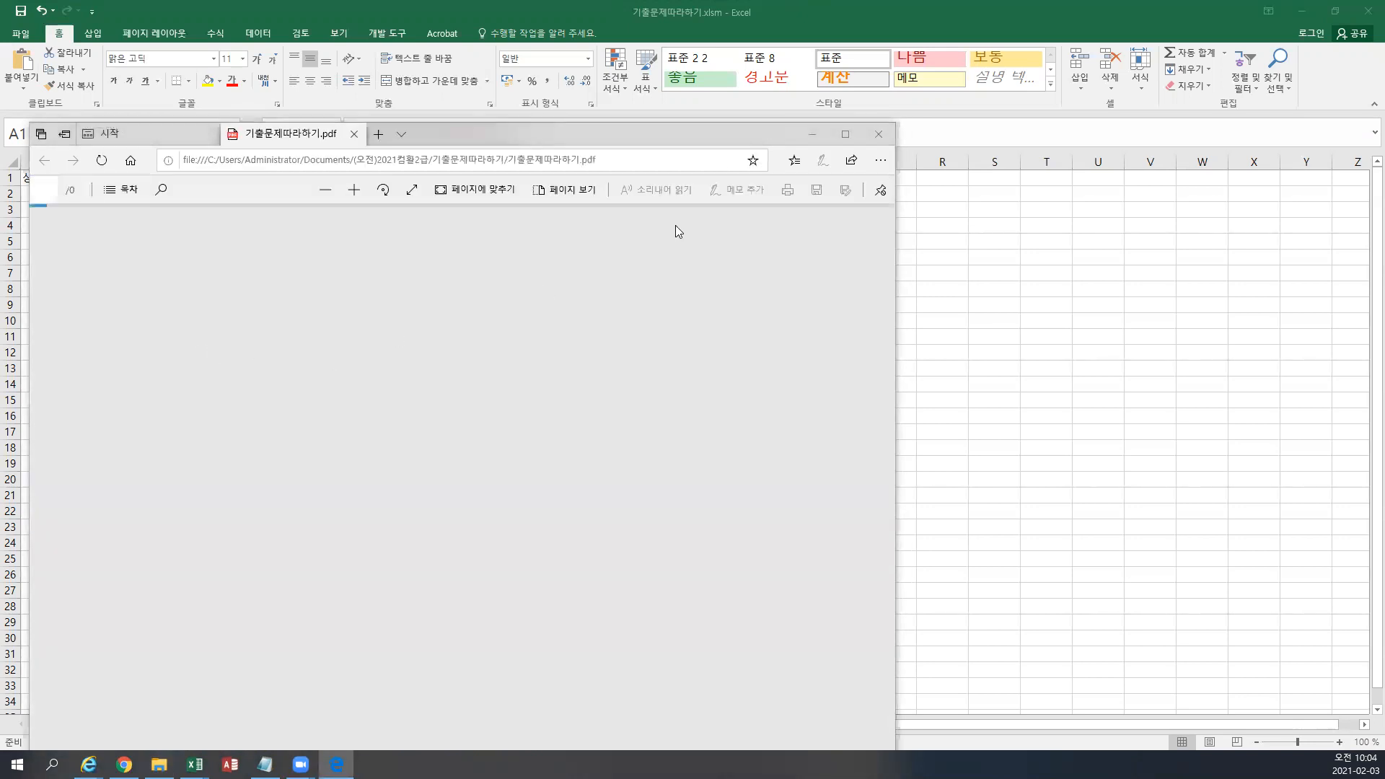
Maximize 기출문제따라하기.pdf and read the exam cautions (유의사항) on its first page.
{"action": "left_click", "coordinate": [845, 134]}
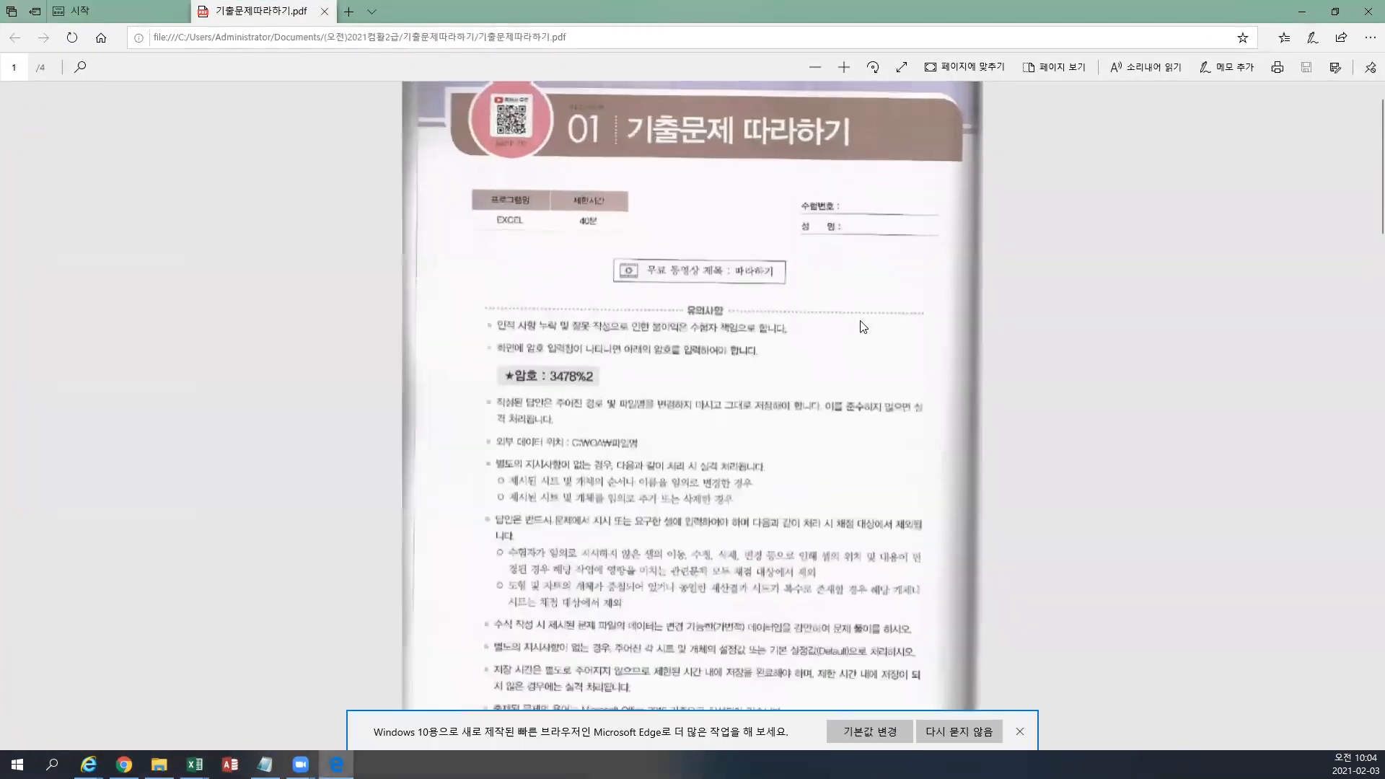
{"action": "scroll", "coordinate": [863, 327], "scroll_direction": "up", "scroll_amount": 2}
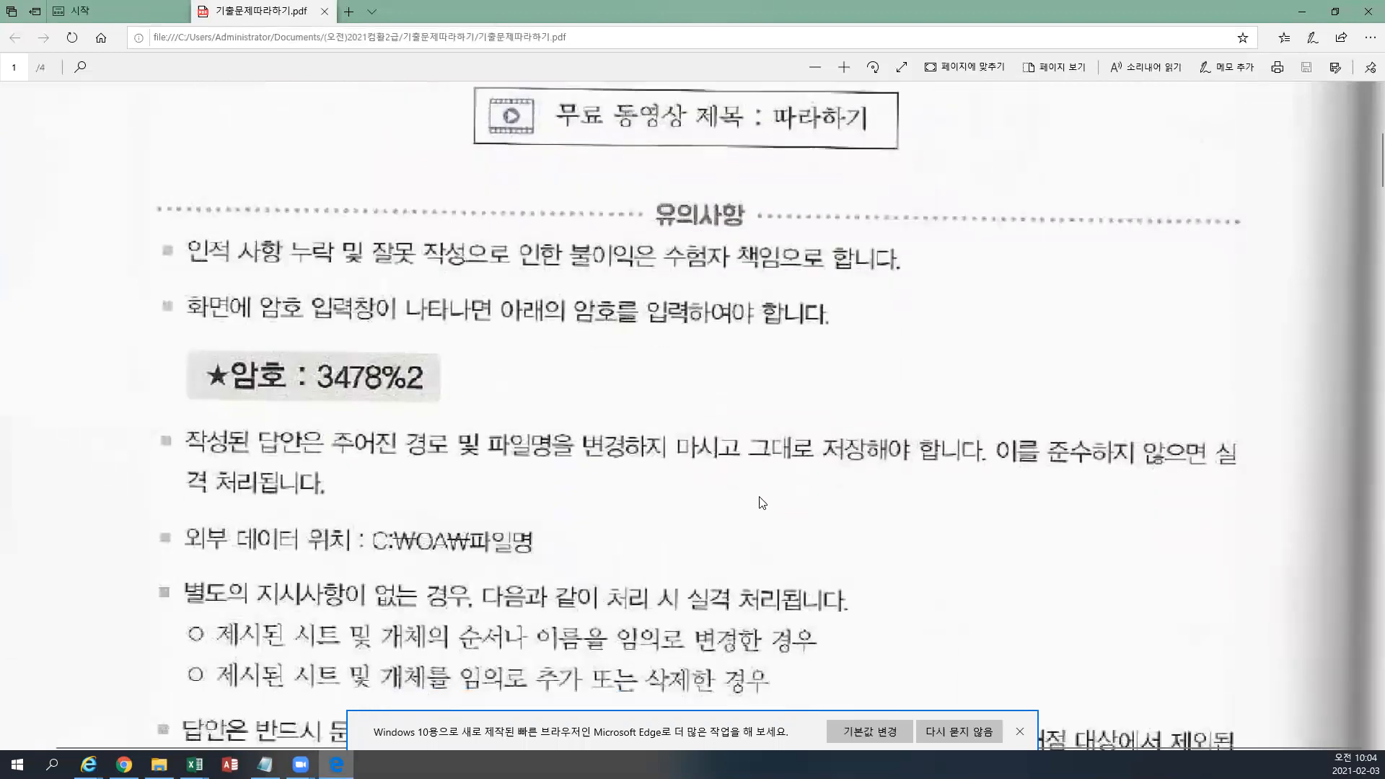
{"action": "scroll", "coordinate": [746, 475], "scroll_direction": "down", "scroll_amount": 5}
{"action": "scroll", "coordinate": [730, 464], "scroll_direction": "down", "scroll_amount": 3}
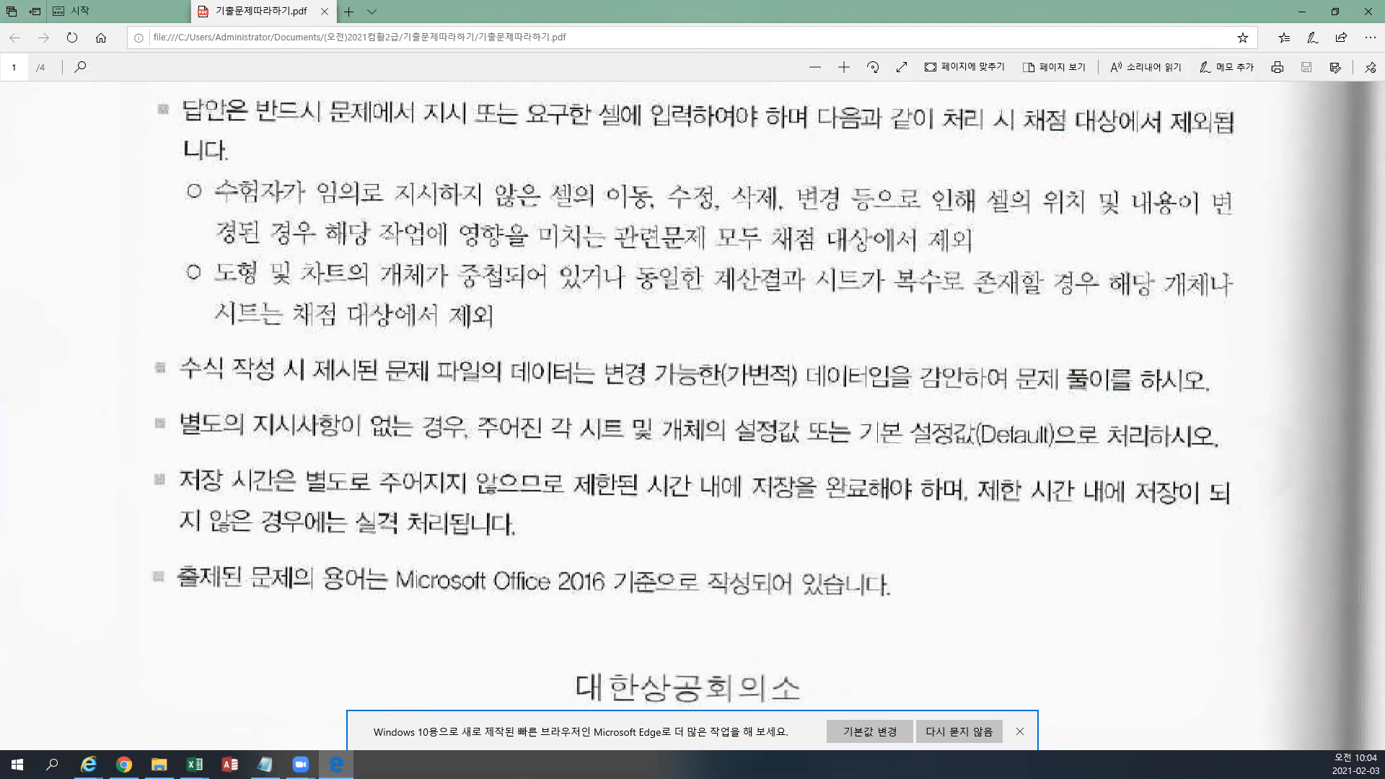
Close the blank Hangul document and the PDF, then open 2급 엑셀 A형.hwp in Hangul and dismiss its version notice.
{"action": "key", "text": "alt+Tab"}
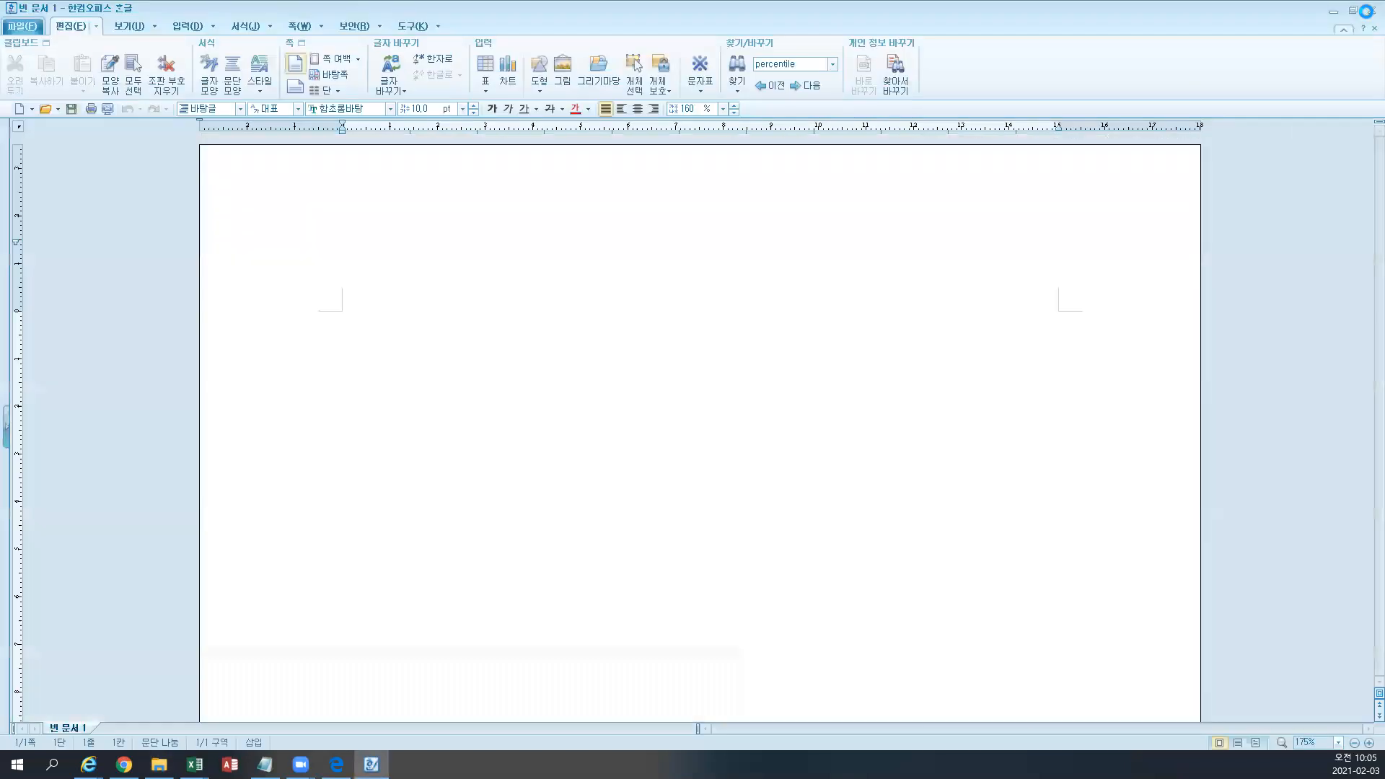
{"action": "left_click", "coordinate": [1364, 8]}
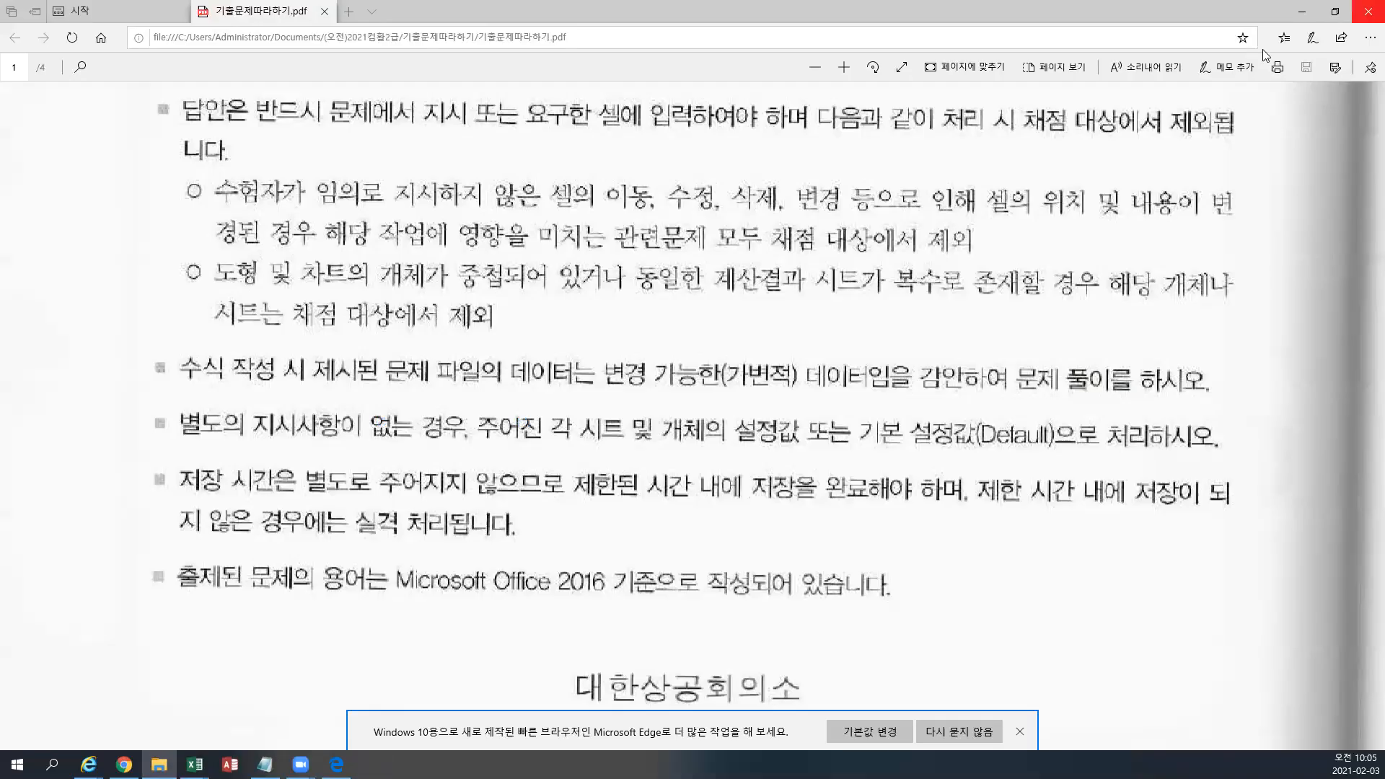
{"action": "left_click", "coordinate": [1368, 11]}
{"action": "left_click", "coordinate": [638, 416]}
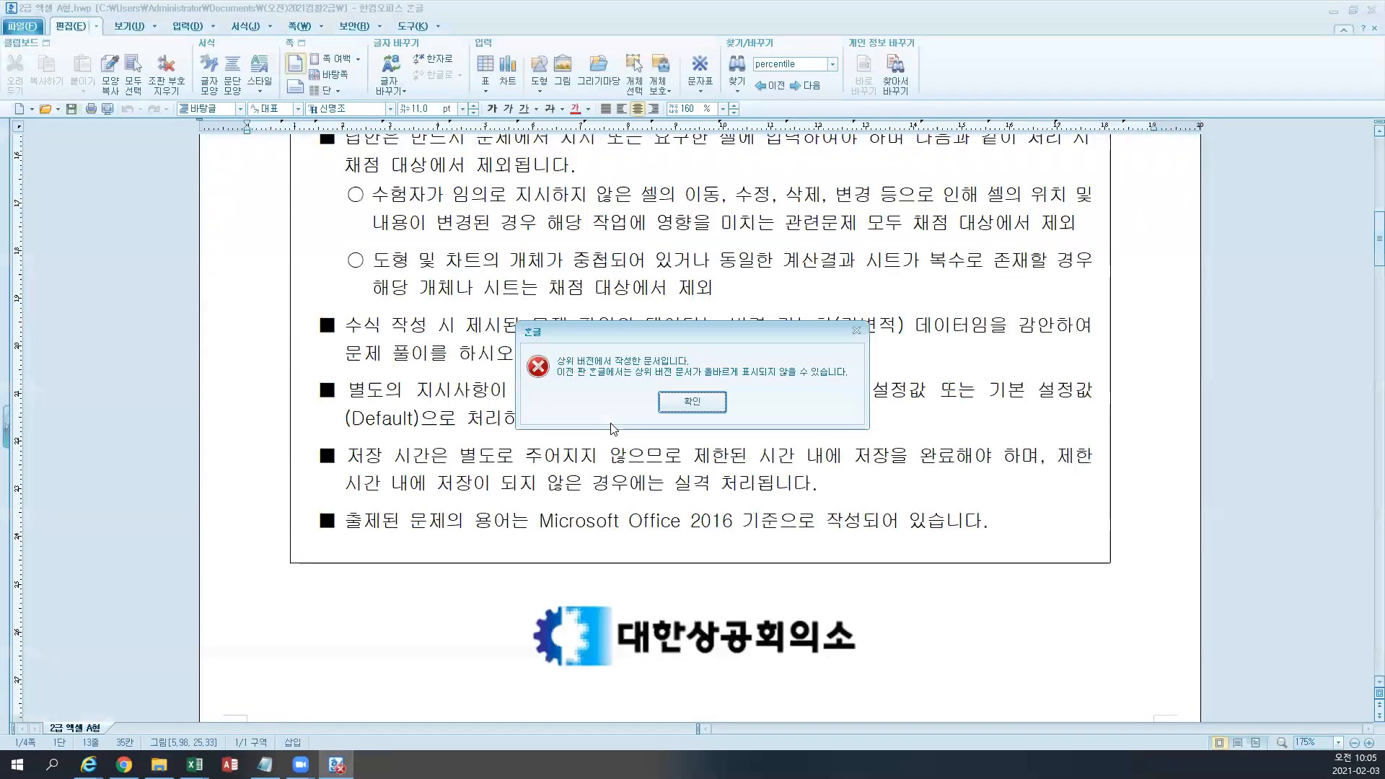
{"action": "left_click", "coordinate": [692, 402]}
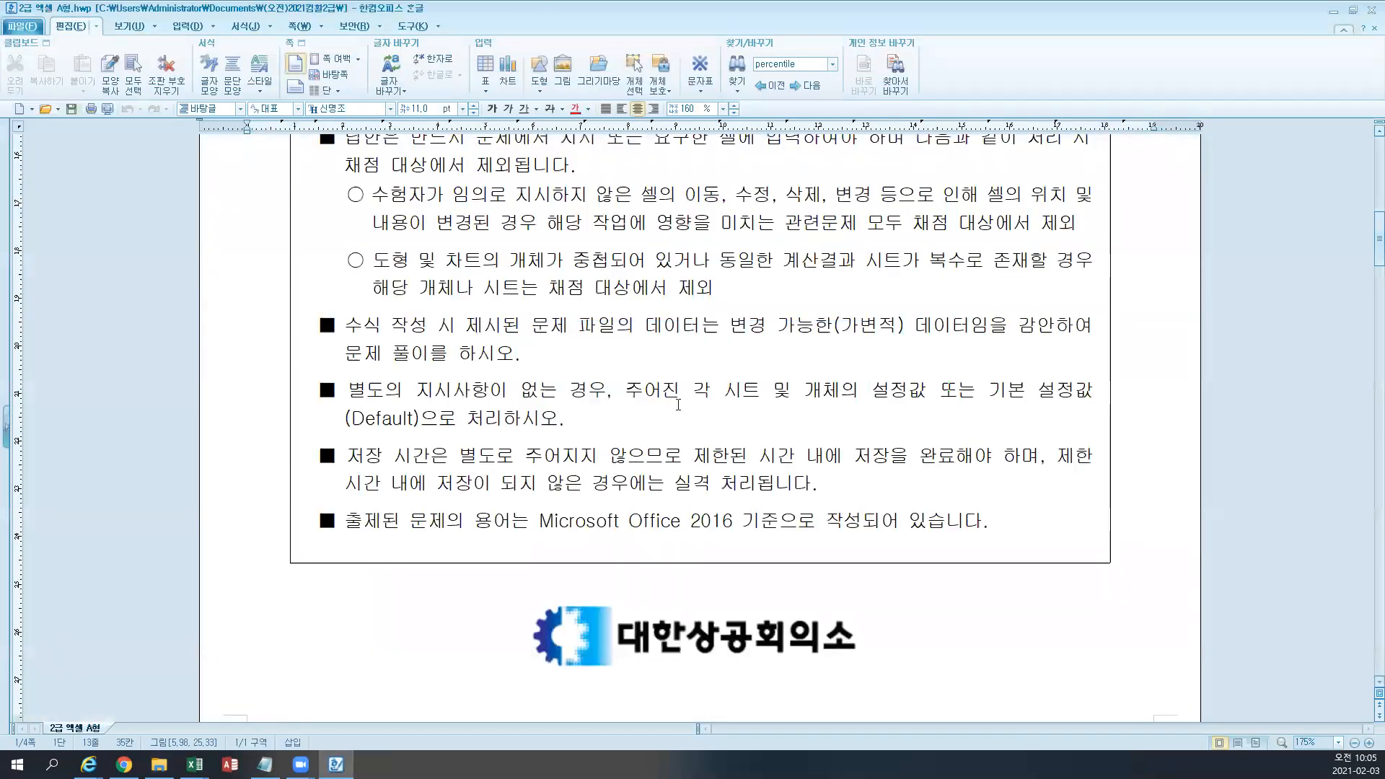
Review the cautions (유의사항) on the first page, highlighting the item about treating the problem file's data as variable in formulas.
{"action": "scroll", "coordinate": [678, 399], "scroll_direction": "up", "scroll_amount": 8}
{"action": "scroll", "coordinate": [679, 399], "scroll_direction": "up", "scroll_amount": 3}
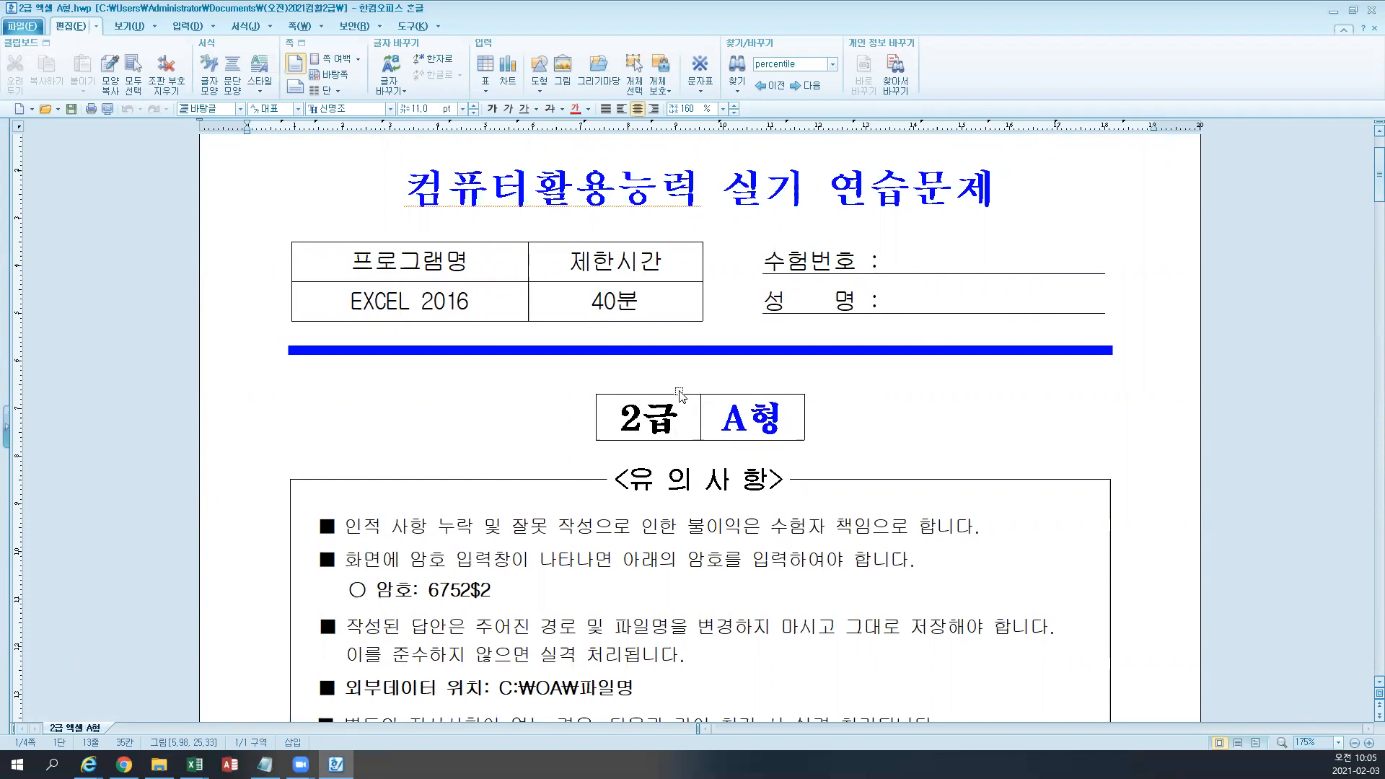
{"action": "scroll", "coordinate": [679, 396], "scroll_direction": "down", "scroll_amount": 10}
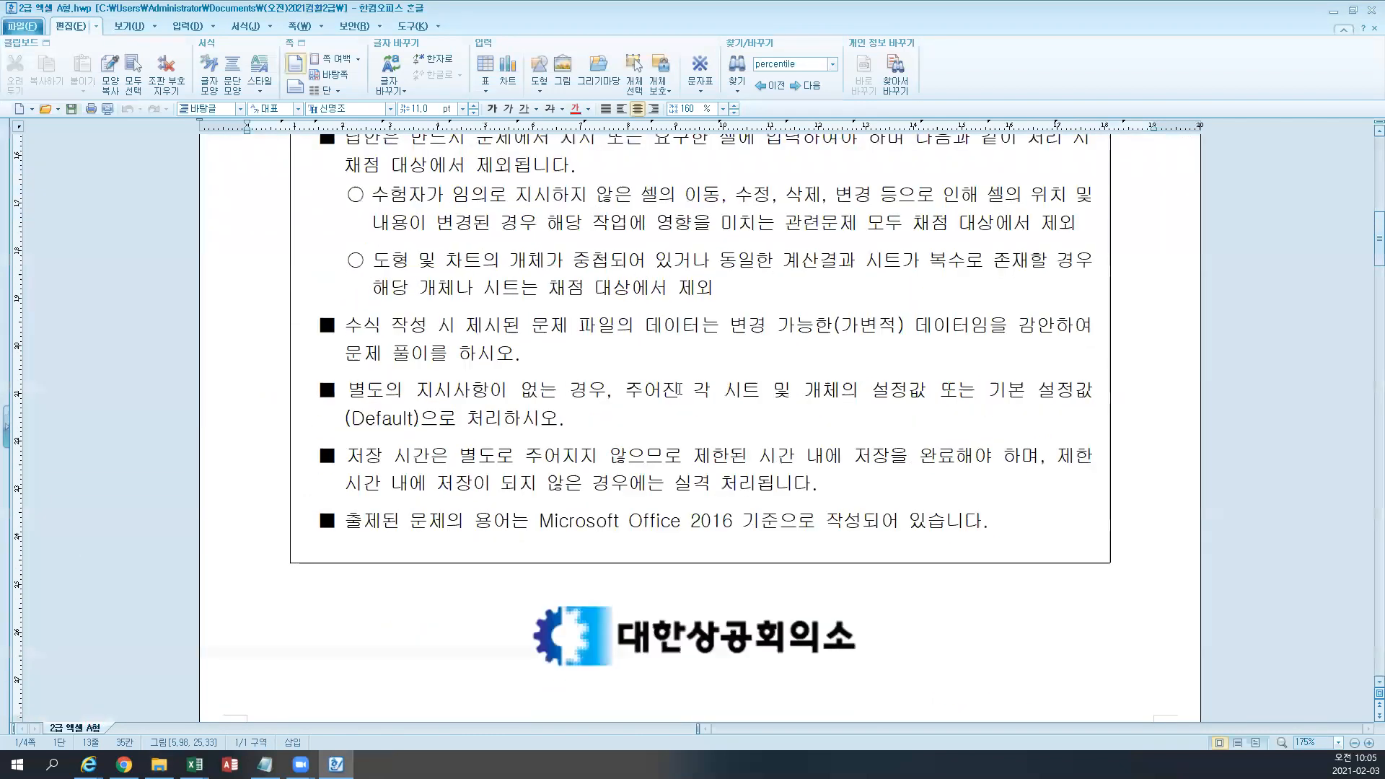
{"action": "scroll", "coordinate": [564, 412], "scroll_direction": "up", "scroll_amount": 1}
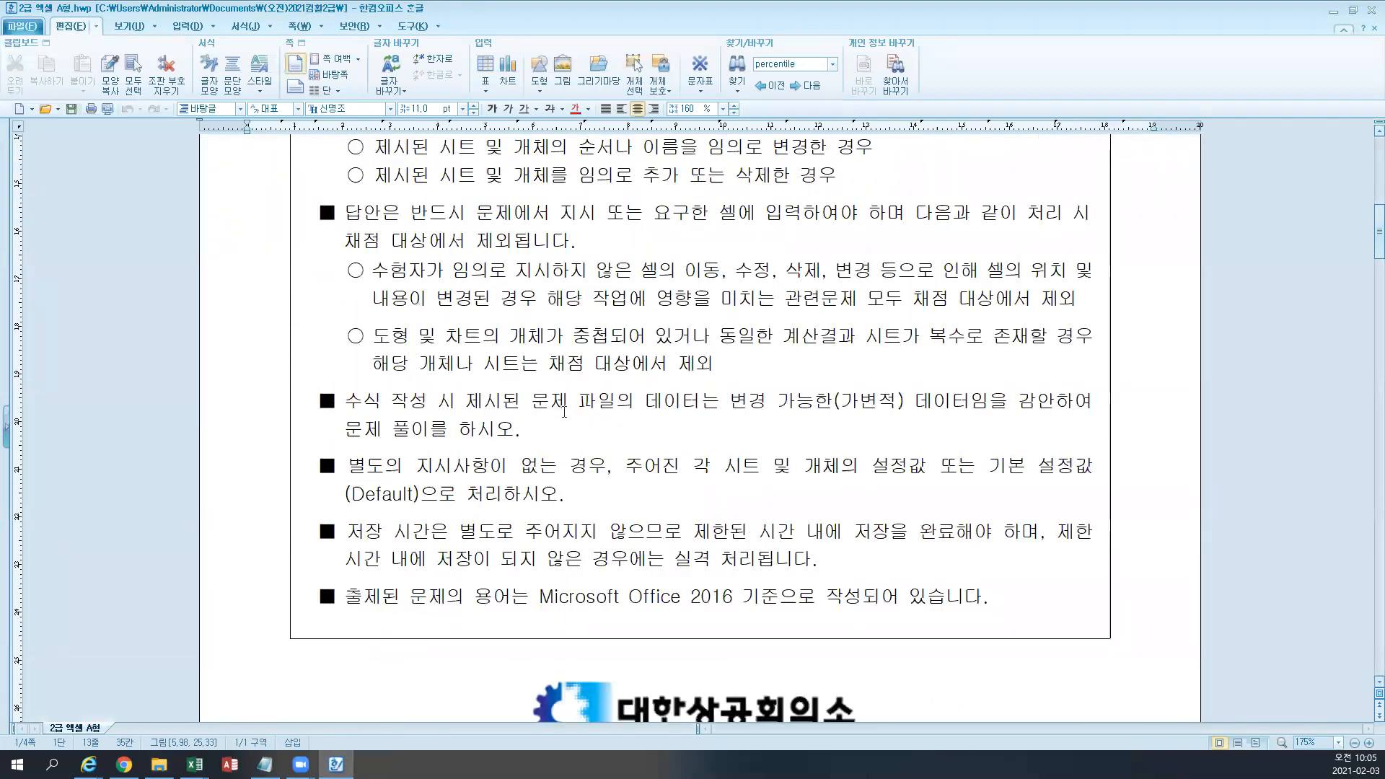
{"action": "left_click_drag", "start_coordinate": [347, 404], "coordinate": [1077, 409]}
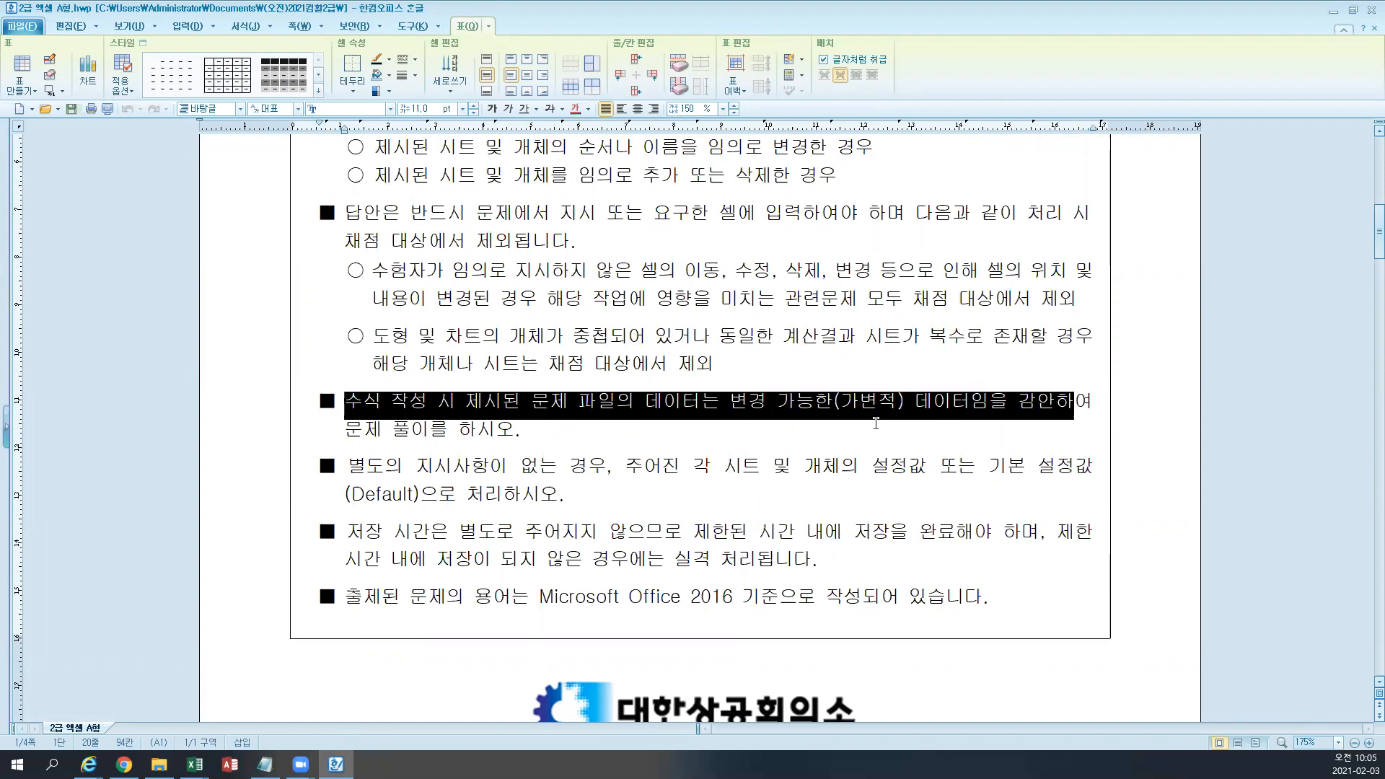
{"action": "left_click_drag", "start_coordinate": [365, 429], "coordinate": [520, 427]}
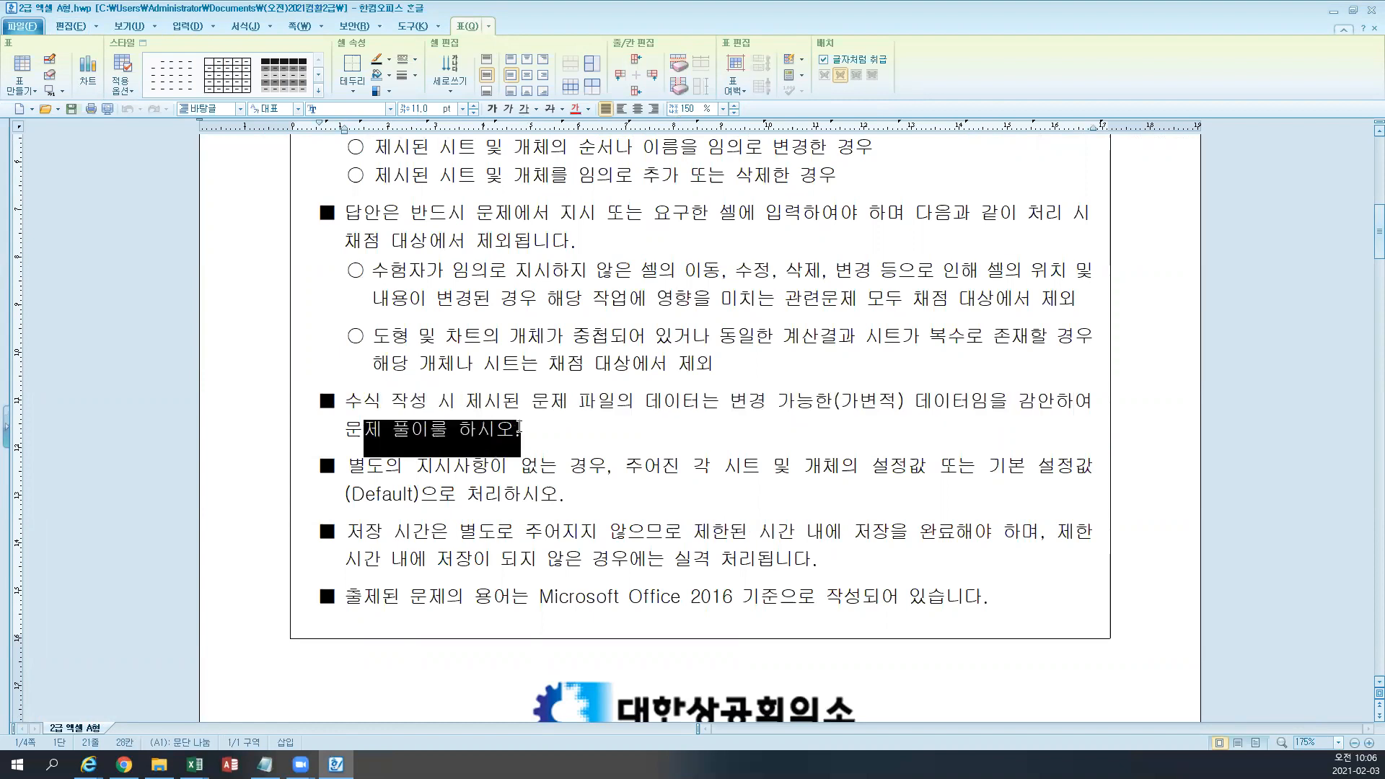
Find the 표5 admission-code task just before 문제3 and highlight its HEALTHCARE display example.
{"action": "scroll", "coordinate": [541, 426], "scroll_direction": "down", "scroll_amount": 20}
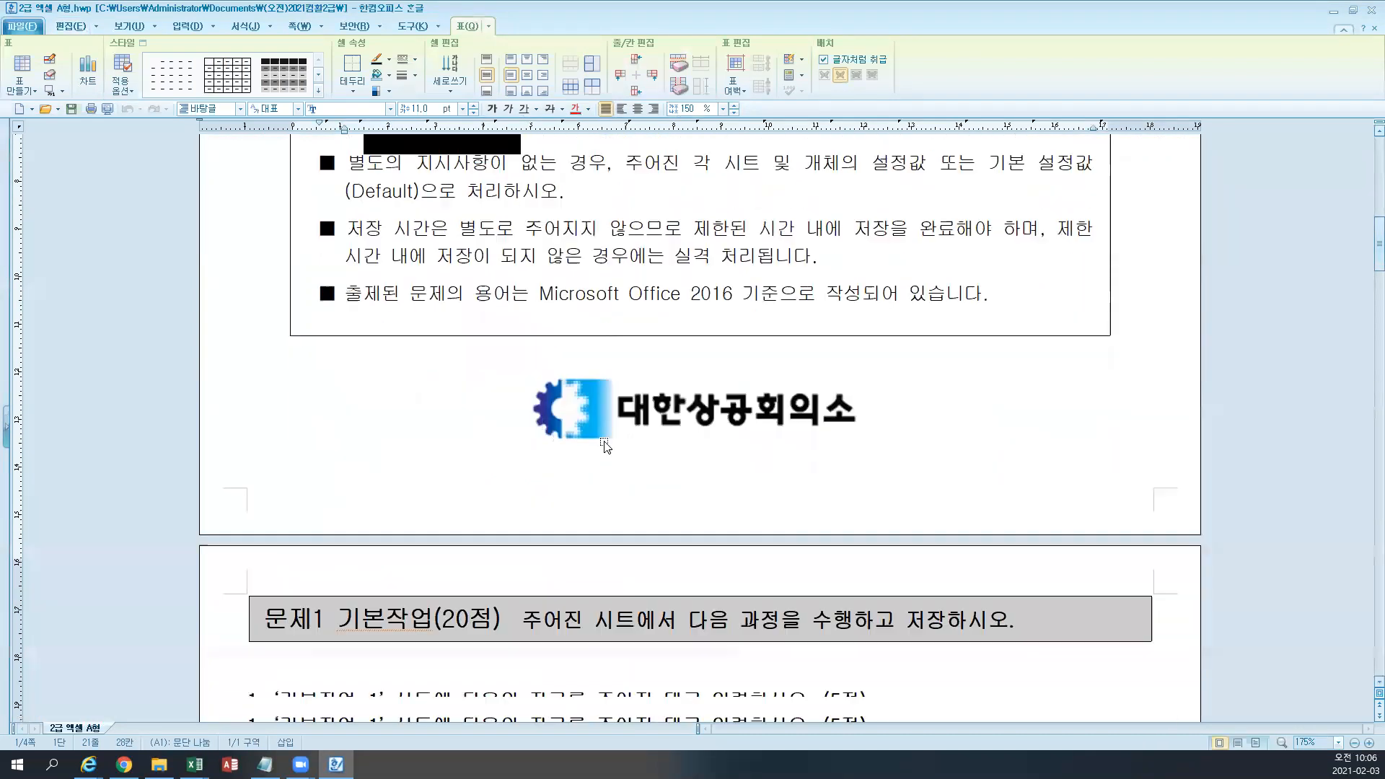
{"action": "scroll", "coordinate": [606, 427], "scroll_direction": "down", "scroll_amount": 3}
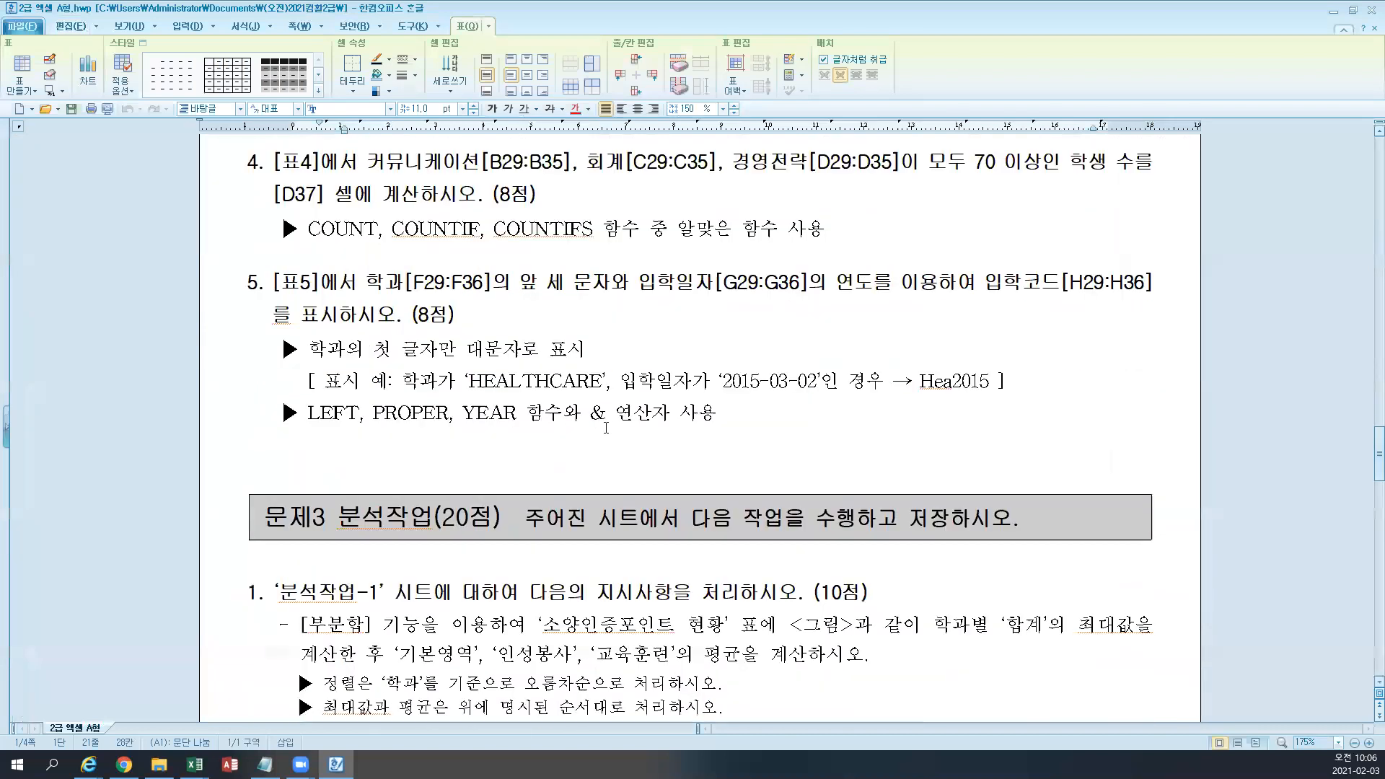
{"action": "left_click_drag", "start_coordinate": [348, 383], "coordinate": [1004, 390]}
{"action": "left_click", "coordinate": [429, 380]}
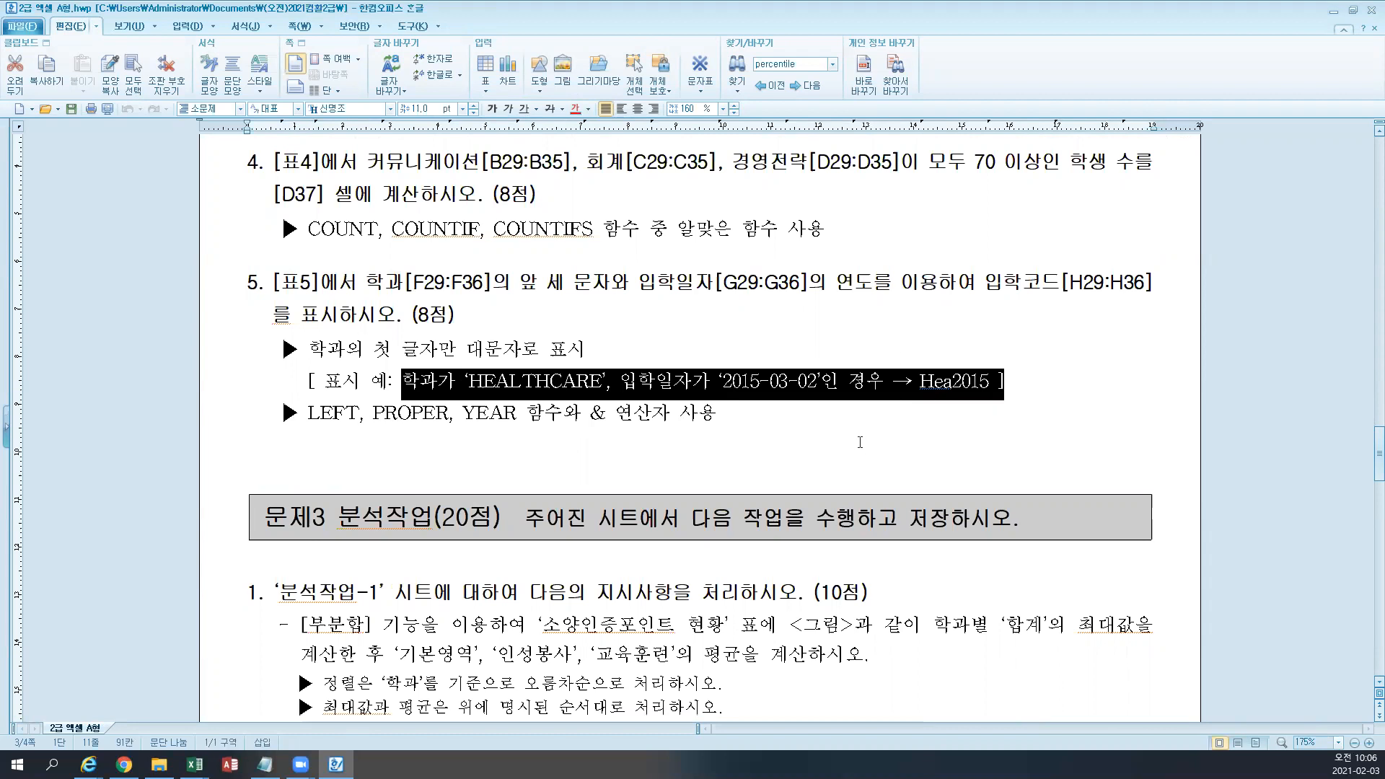
Return to the first page's cautions and reread the item on changeable data when writing formulas.
{"action": "scroll", "coordinate": [860, 442], "scroll_direction": "up", "scroll_amount": 20}
{"action": "scroll", "coordinate": [860, 443], "scroll_direction": "up", "scroll_amount": 10}
{"action": "left_click_drag", "start_coordinate": [522, 483], "coordinate": [815, 483]}
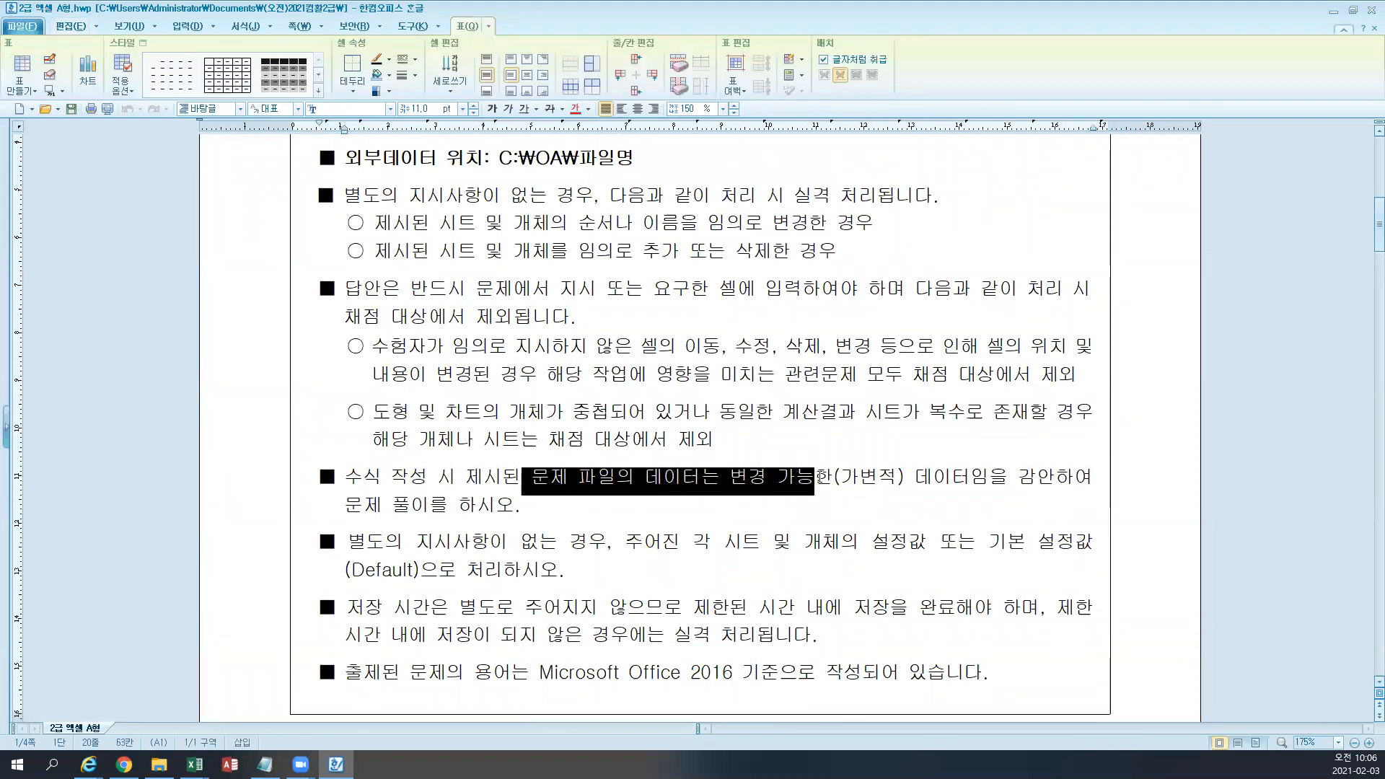
{"action": "left_click", "coordinate": [972, 478]}
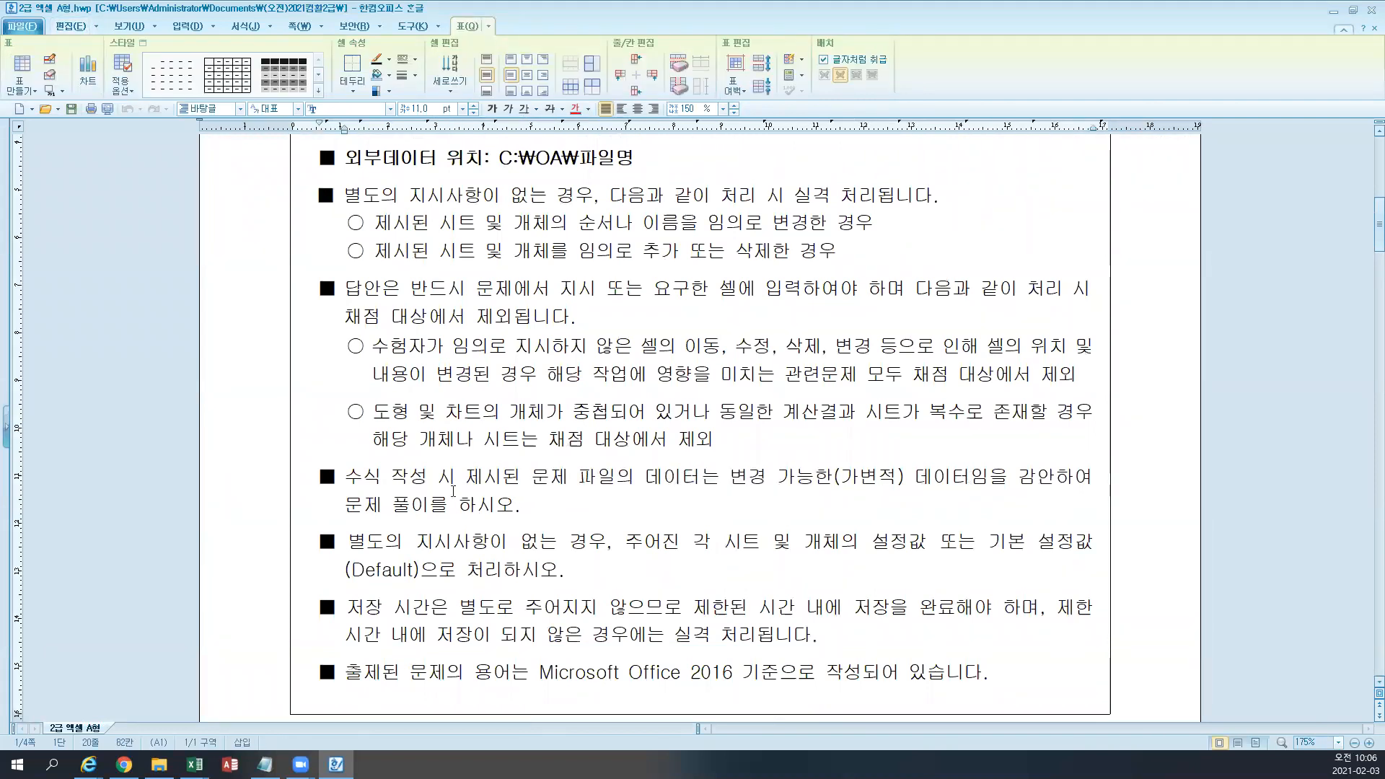
Highlight the caution on variable data in formulas, then reread the surrounding cautions through the default-settings item.
{"action": "left_click", "coordinate": [521, 505]}
{"action": "left_click_drag", "start_coordinate": [586, 520], "coordinate": [322, 485]}
{"action": "scroll", "coordinate": [536, 559], "scroll_direction": "up", "scroll_amount": 2}
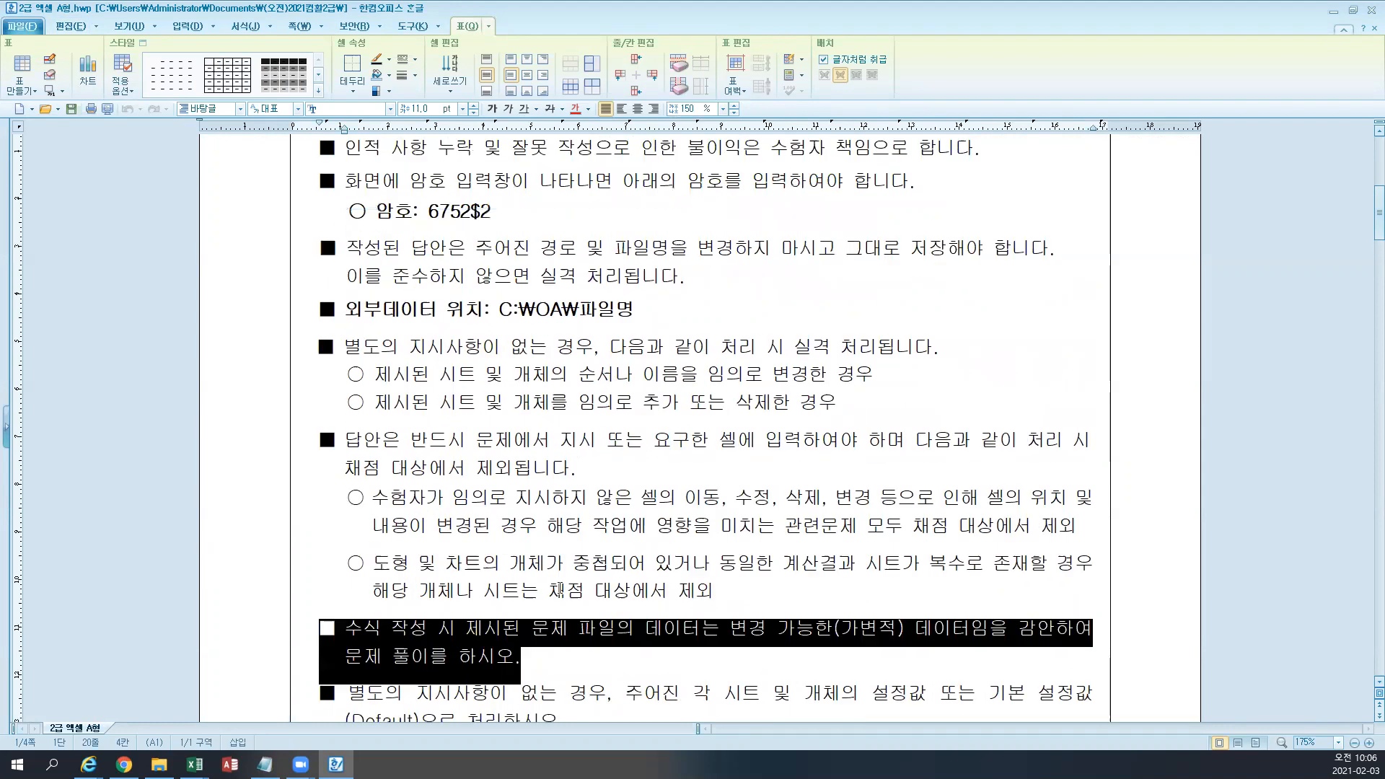
{"action": "scroll", "coordinate": [561, 590], "scroll_direction": "down", "scroll_amount": 6}
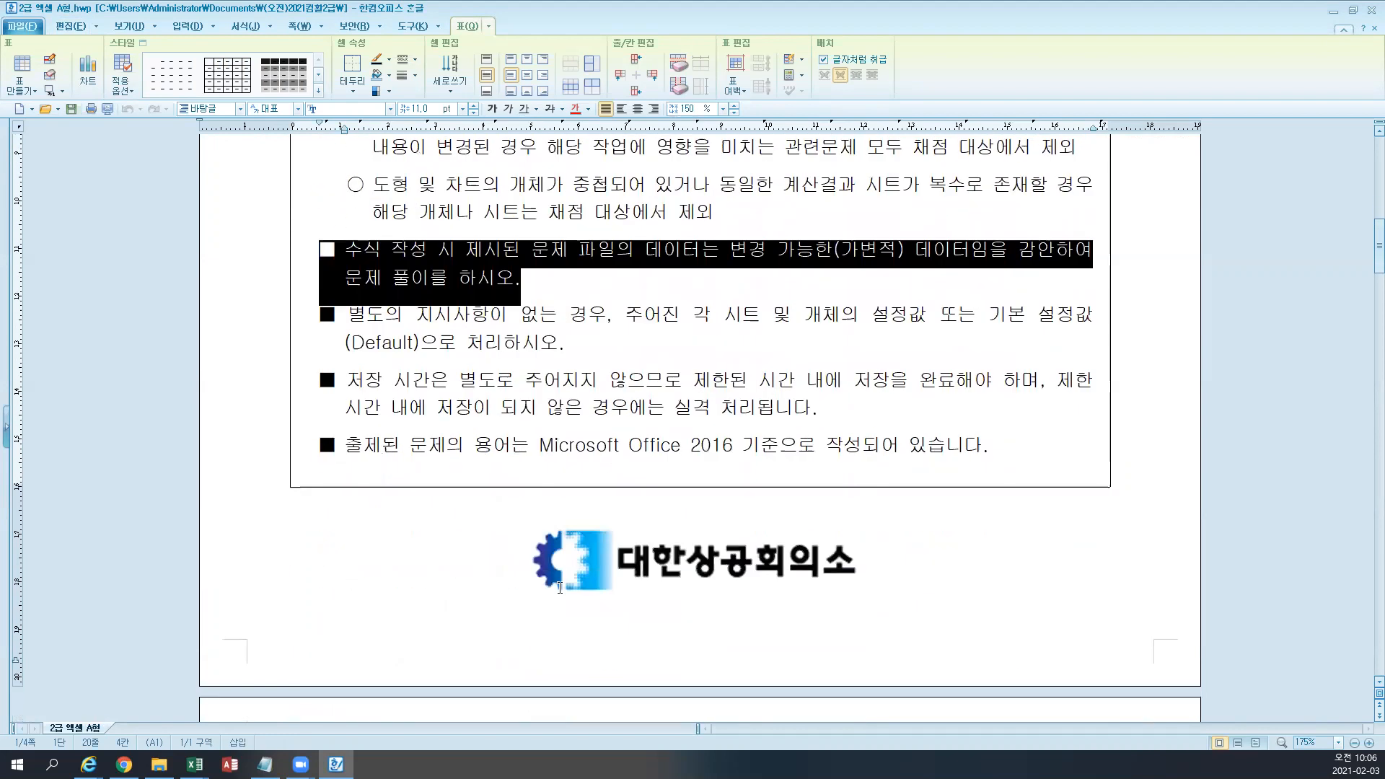
{"action": "left_click", "coordinate": [509, 446]}
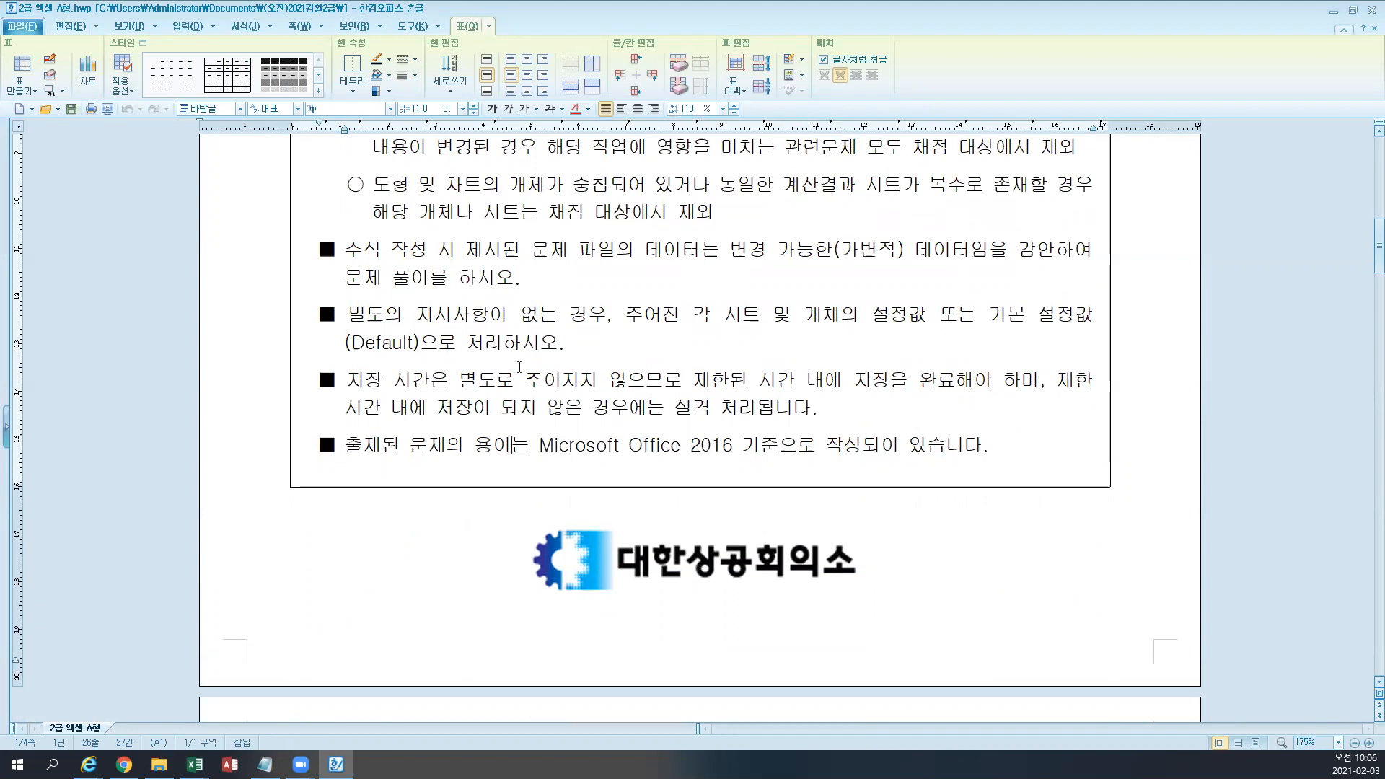
{"action": "left_click", "coordinate": [573, 345]}
Close 2급 엑셀 A형.hwp, restore the 기출문제따라하기.xlsm window to a smaller size, and close 기타작업-2(차트).xlsx.
{"action": "left_click", "coordinate": [1366, 10]}
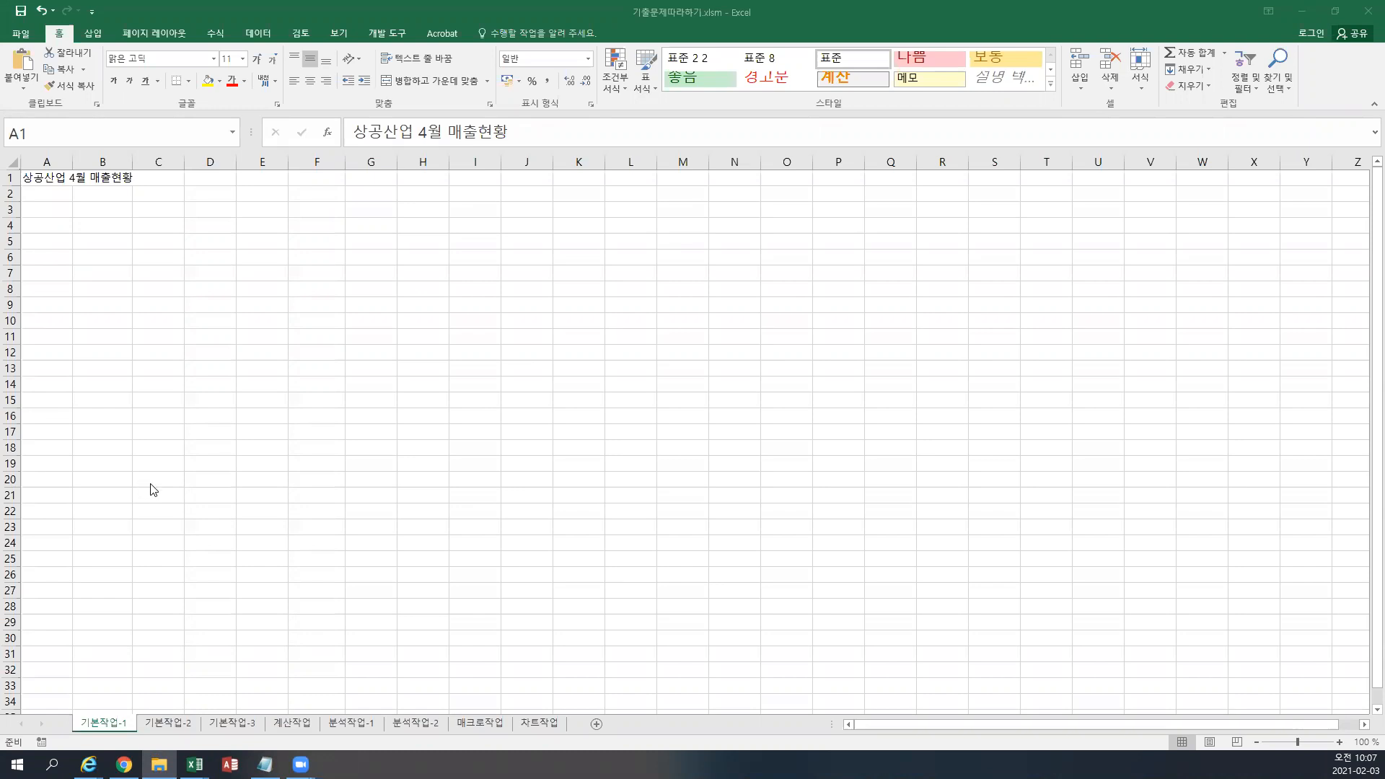
{"action": "left_click", "coordinate": [1335, 12]}
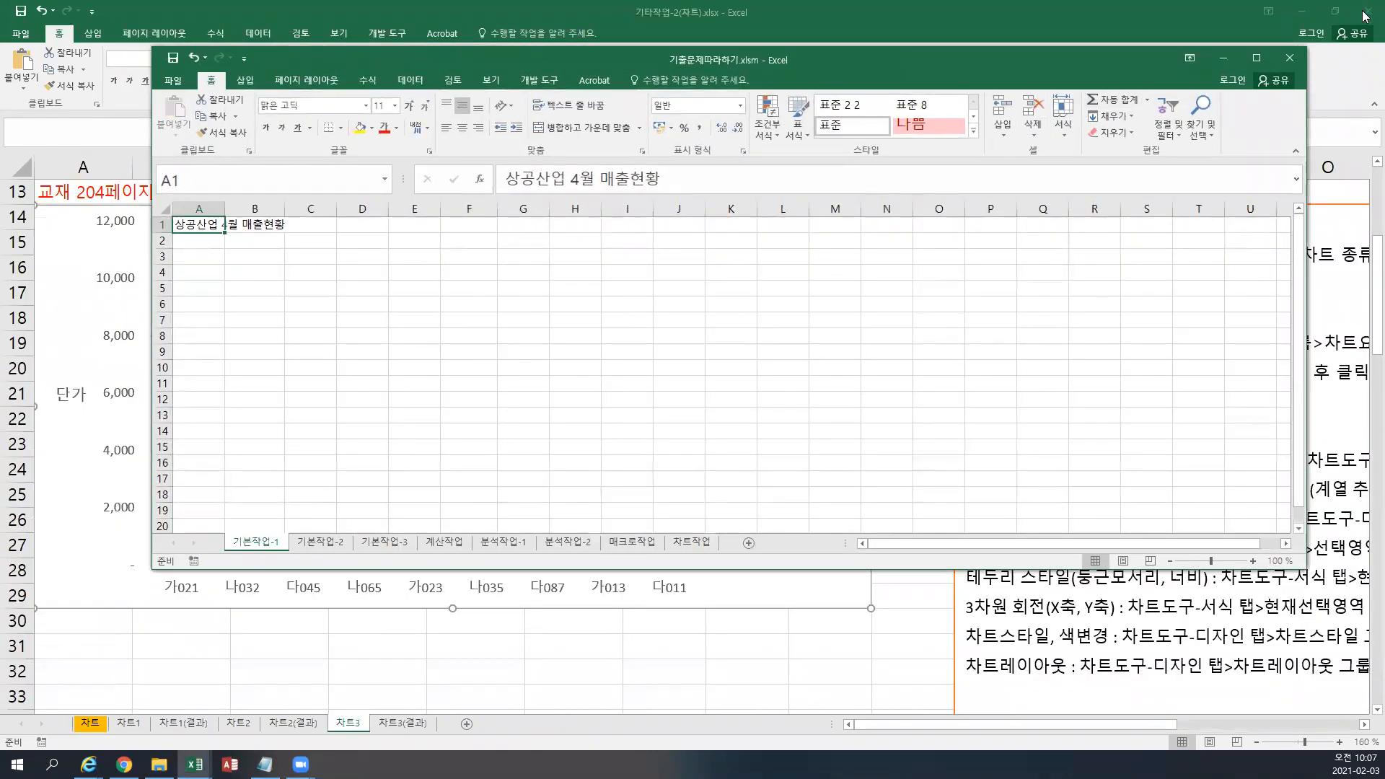
{"action": "left_click", "coordinate": [1368, 11]}
Zoom the 기본작업-1 sheet to 145% and move the workbook window toward the desktop's upper-left corner.
{"action": "left_click", "coordinate": [621, 318]}
{"action": "scroll", "coordinate": [619, 313], "scroll_direction": "up", "scroll_amount": 1}
{"action": "scroll", "coordinate": [618, 313], "scroll_direction": "up", "scroll_amount": 1}
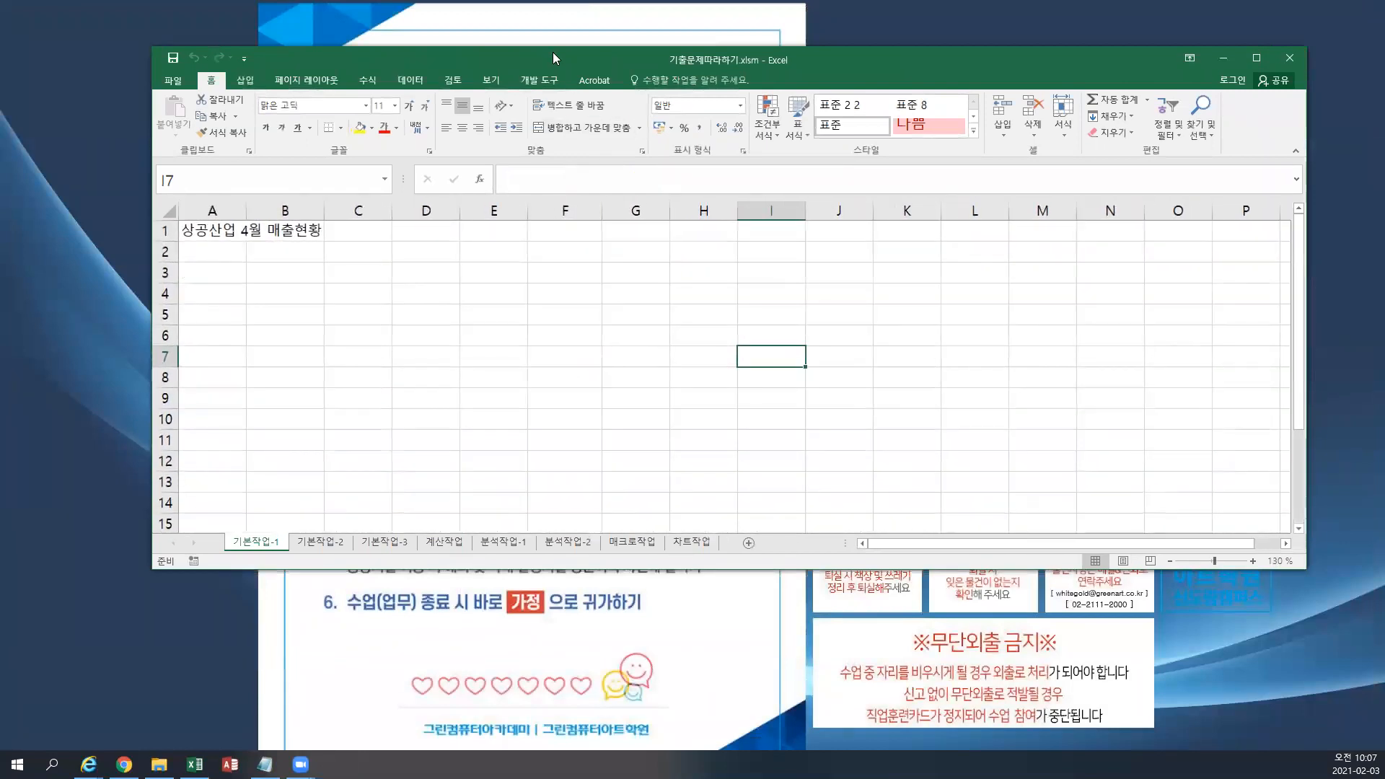
{"action": "left_click_drag", "start_coordinate": [552, 58], "coordinate": [421, 21]}
{"action": "scroll", "coordinate": [421, 252], "scroll_direction": "up", "scroll_amount": 1}
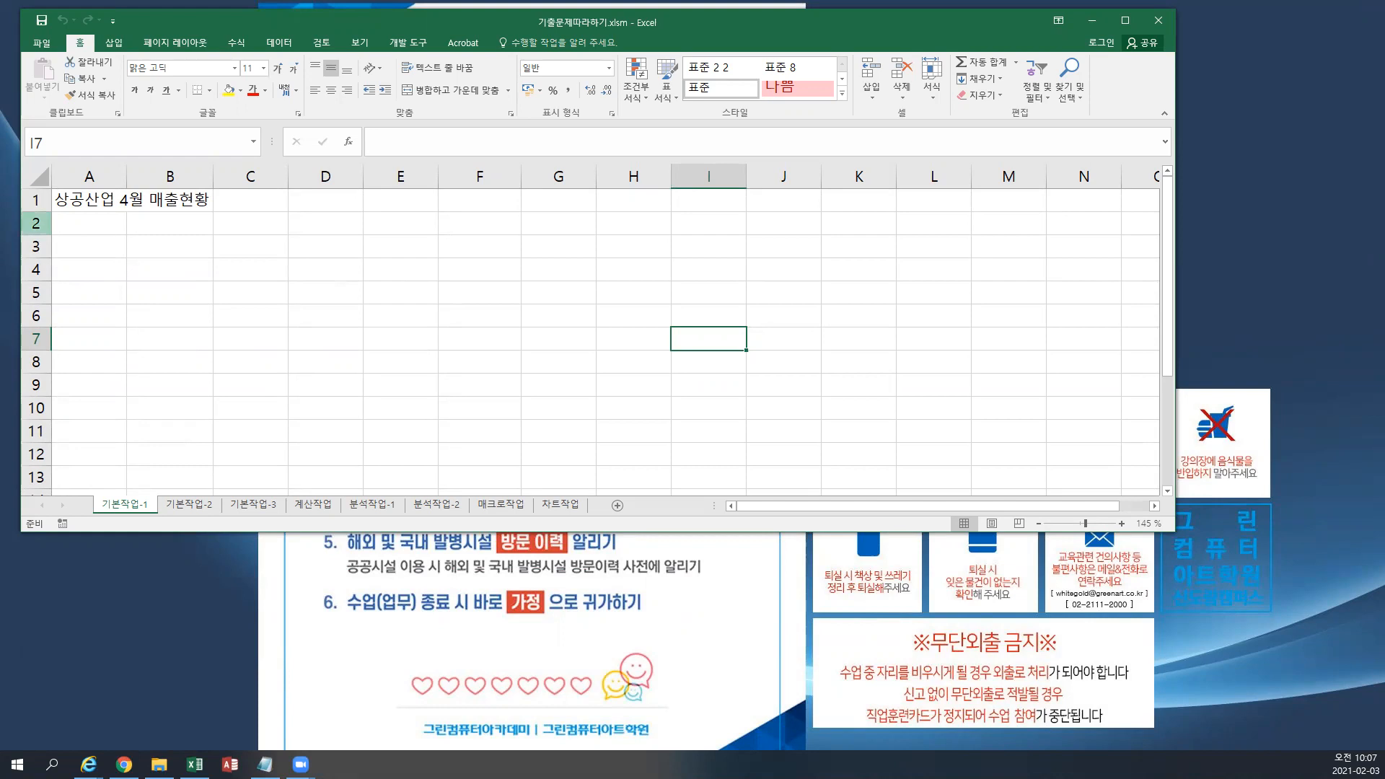
Open 기본작업-1(자료입력).xlsx, move its window aside, and paste the '* 데이터 입력' note text box into the 기본작업-1 sheet.
{"action": "left_click", "coordinate": [160, 765]}
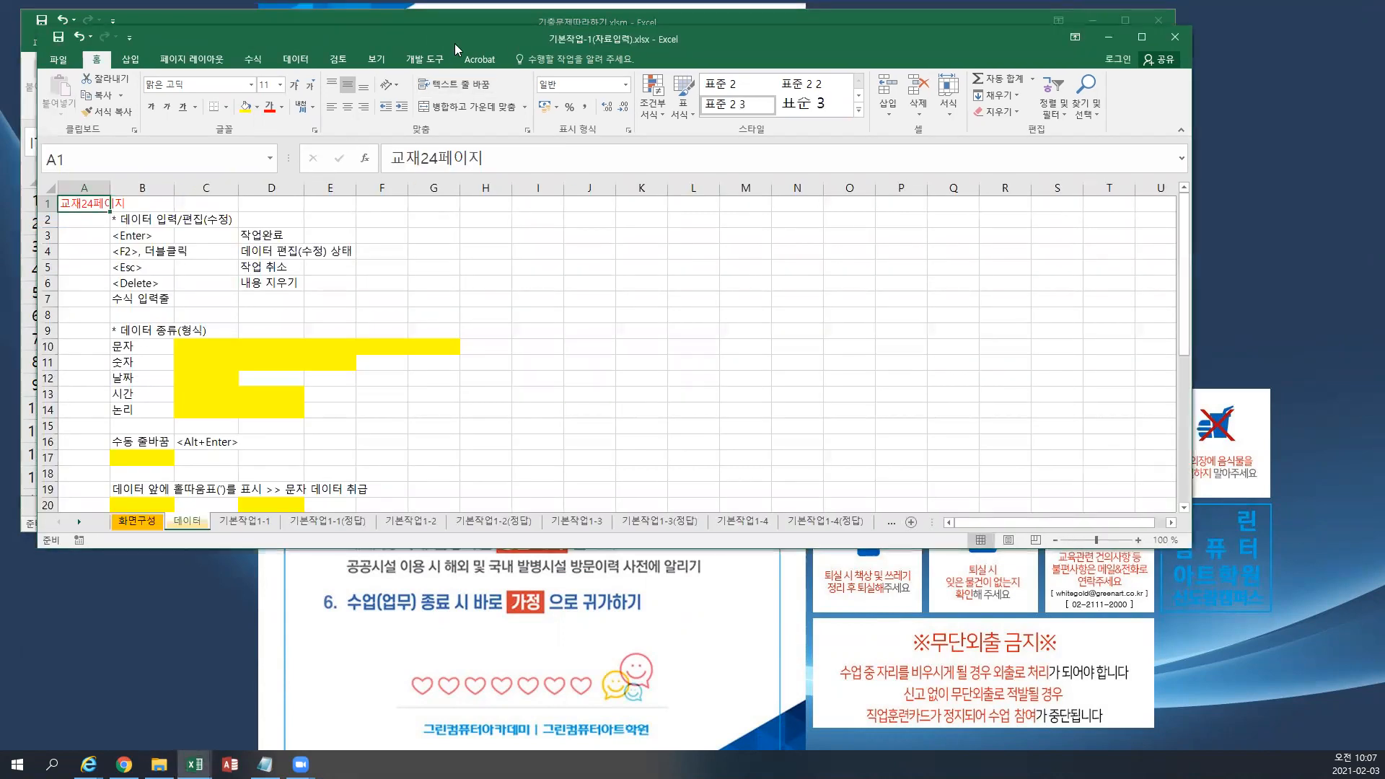
{"action": "left_click_drag", "start_coordinate": [438, 39], "coordinate": [0, 39]}
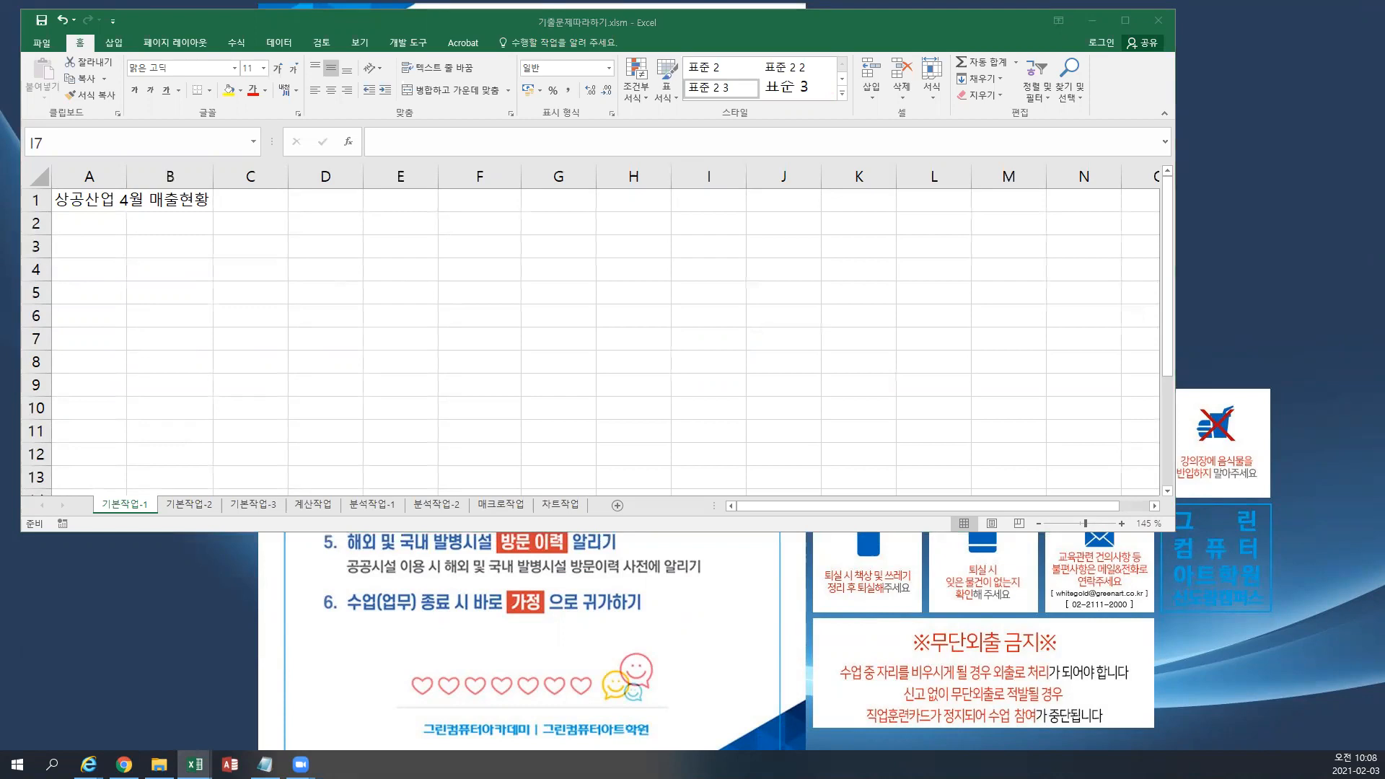
{"action": "left_click", "coordinate": [421, 222]}
{"action": "key", "text": "ctrl+v"}
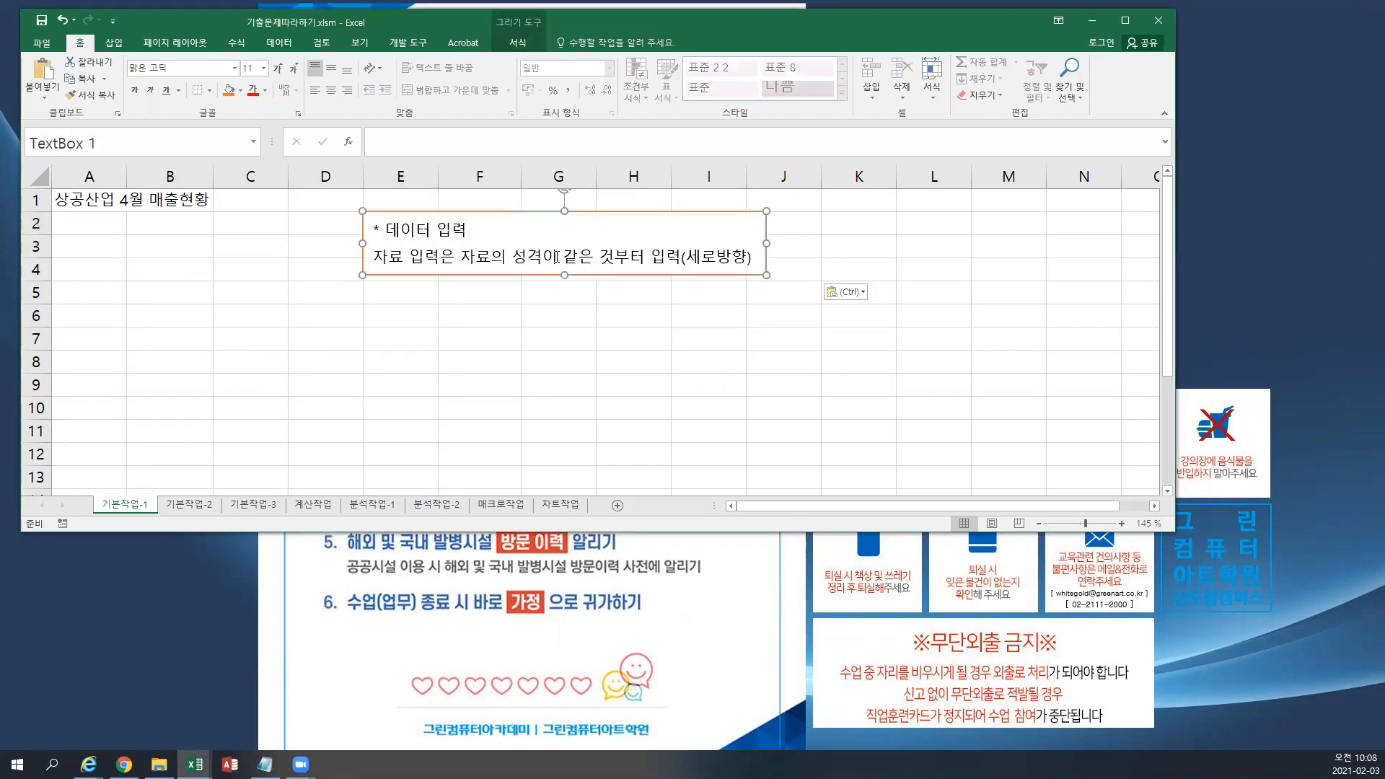
Add the line '화면에 보이는 상태로 입력(엑셀 기능 사용x)' to the note text box and shift the box rightward.
{"action": "key", "text": "Return"}
{"action": "type", "text": "화면에 보이는 데"}
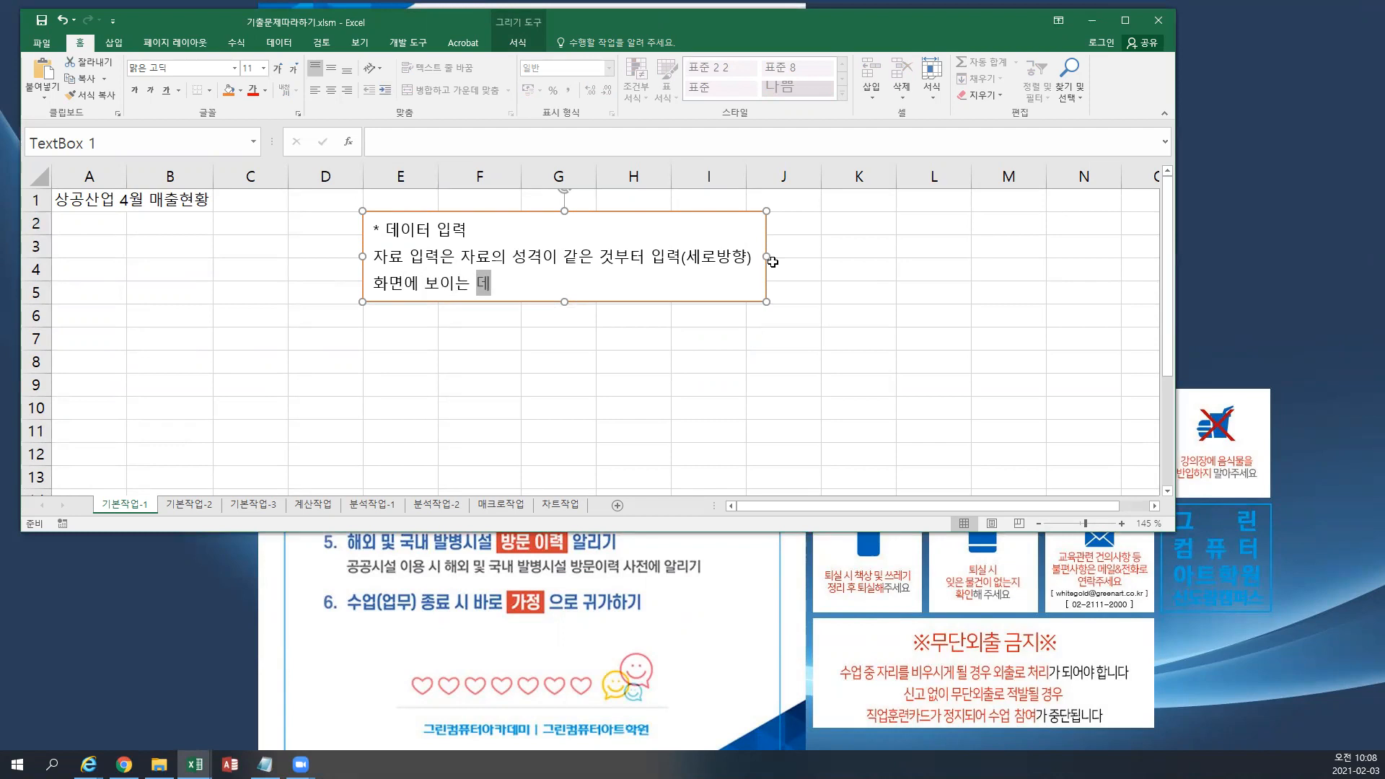
{"action": "type", "text": "로"}
{"action": "key", "text": "BackSpace"}
{"action": "key", "text": "BackSpace"}
{"action": "key", "text": "BackSpace"}
{"action": "type", "text": "상태로 입력(엑"}
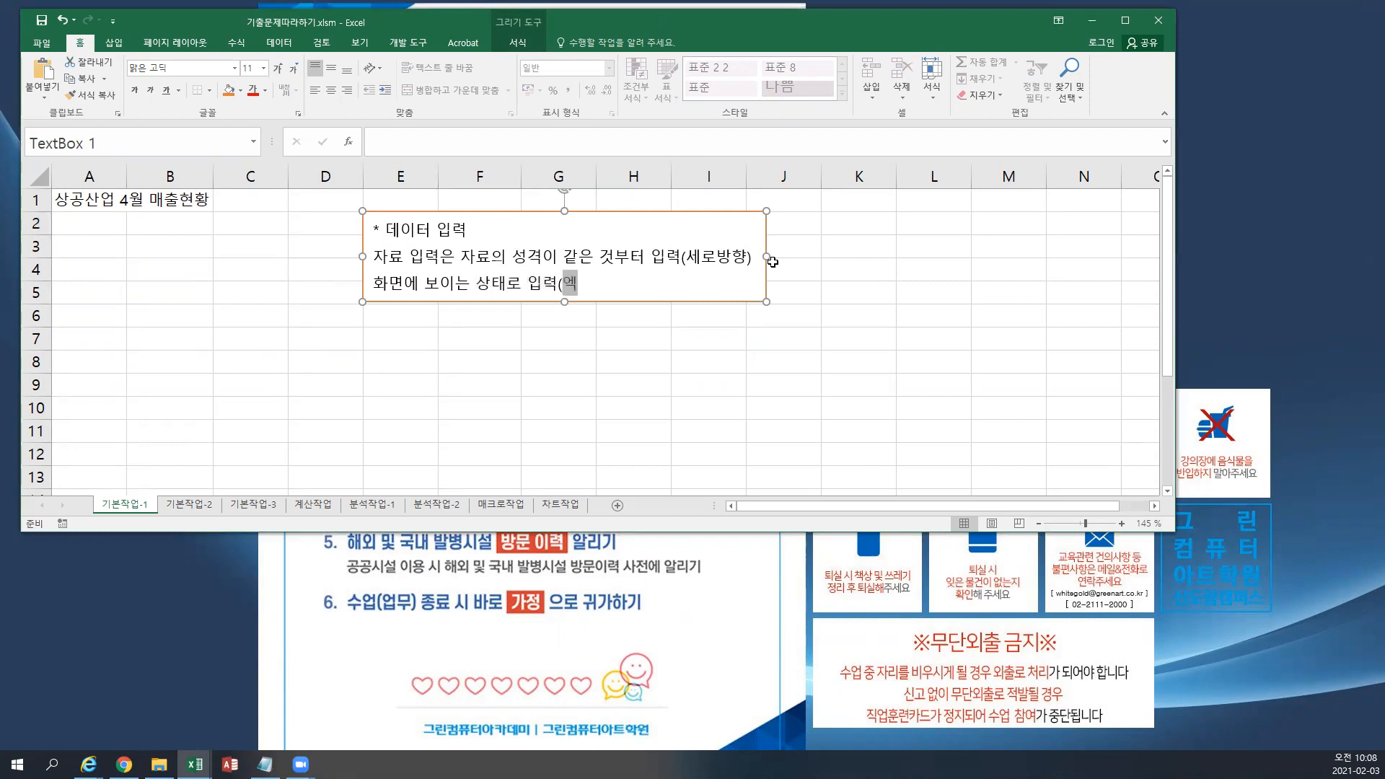
{"action": "type", "text": "셀 기능 사용"}
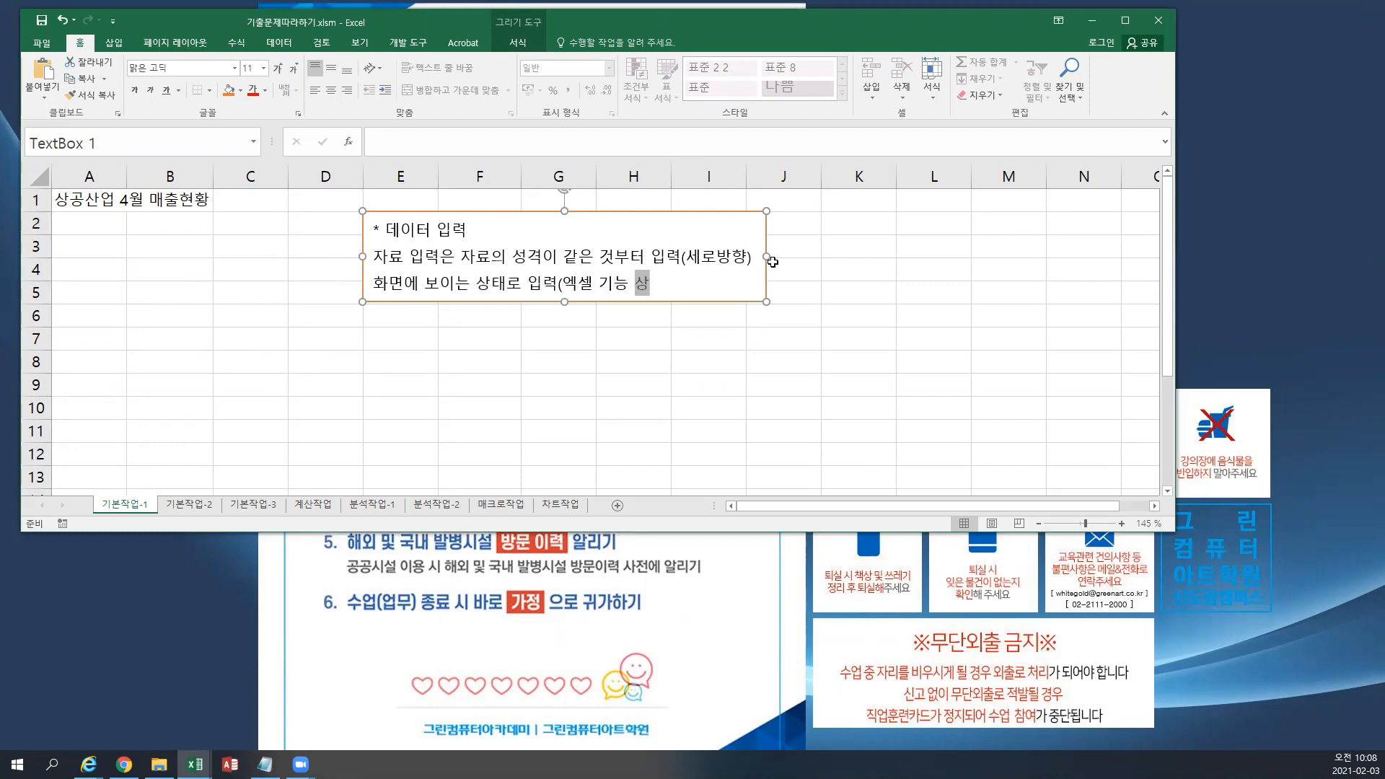
{"action": "type", "text": "x)"}
{"action": "left_click_drag", "start_coordinate": [381, 213], "coordinate": [492, 215]}
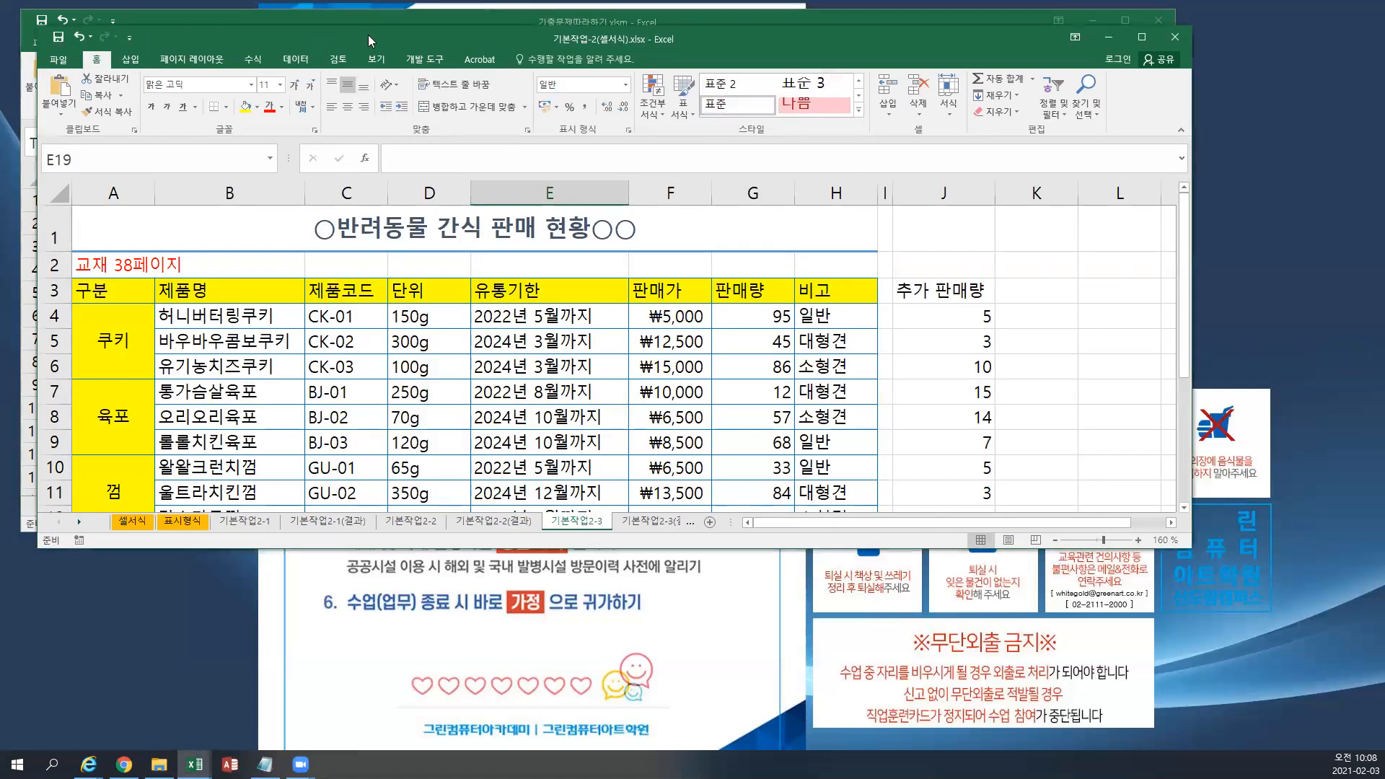
Move the 기본작업-2(셀서식).xlsx window aside, paste the sales table at A3 of 기본작업-1, and save the practice workbook.
{"action": "left_click_drag", "start_coordinate": [368, 35], "coordinate": [0, 40]}
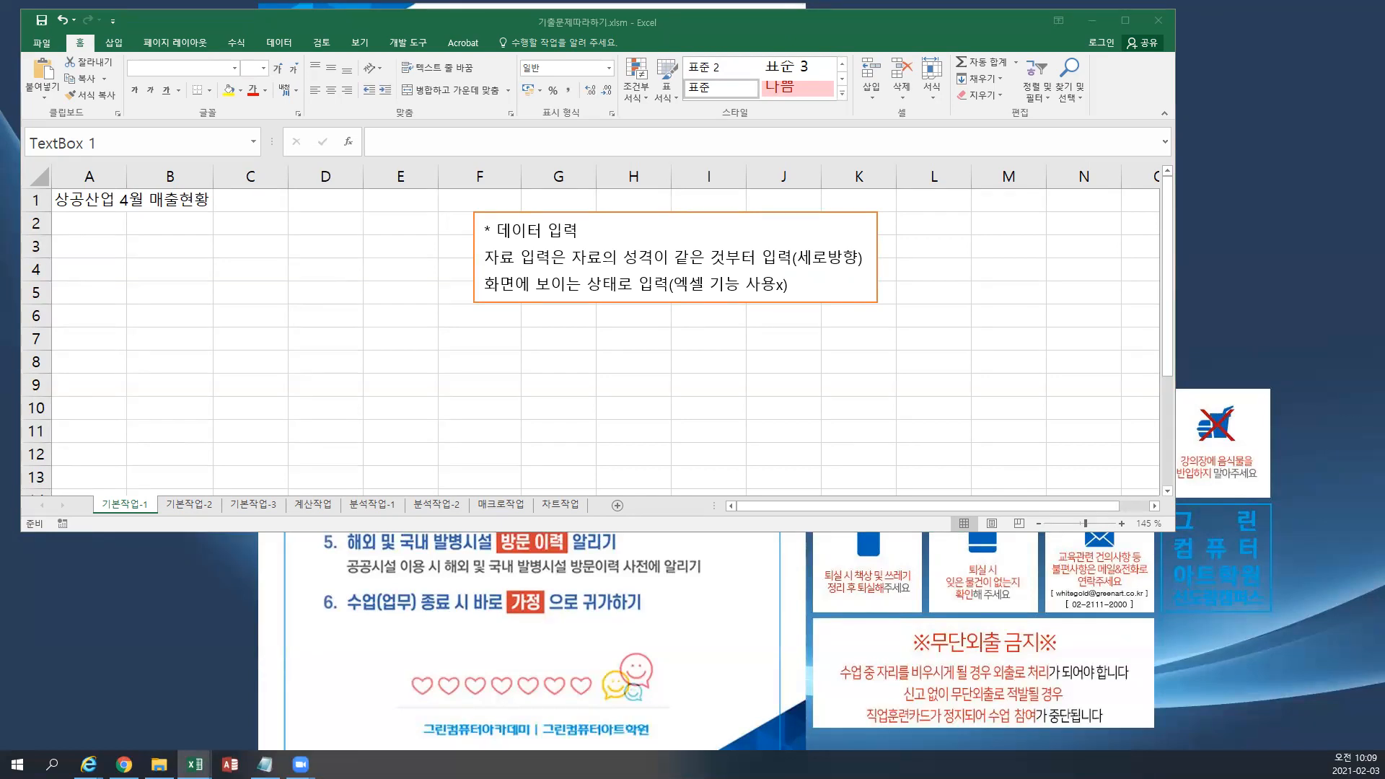
{"action": "left_click", "coordinate": [93, 247]}
{"action": "key", "text": "ctrl+v"}
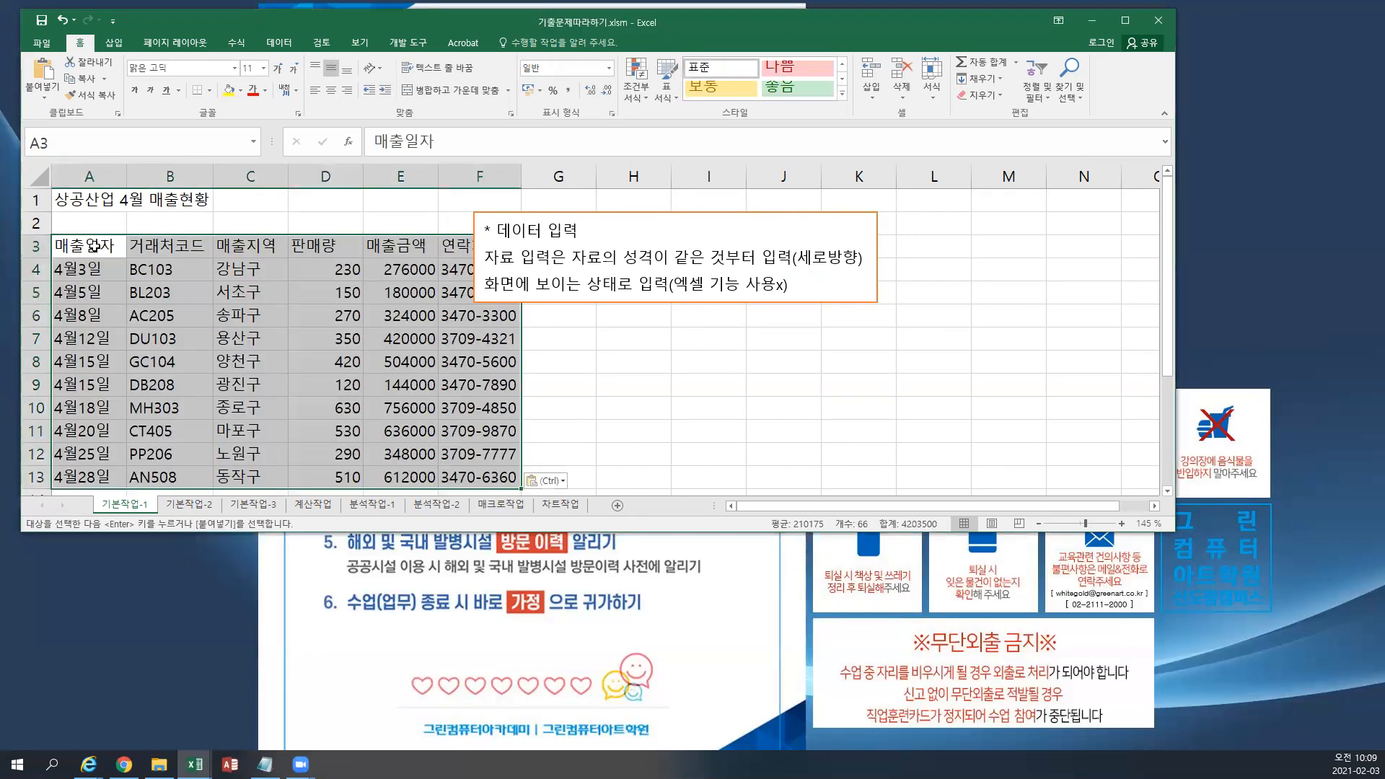
{"action": "left_click", "coordinate": [42, 20]}
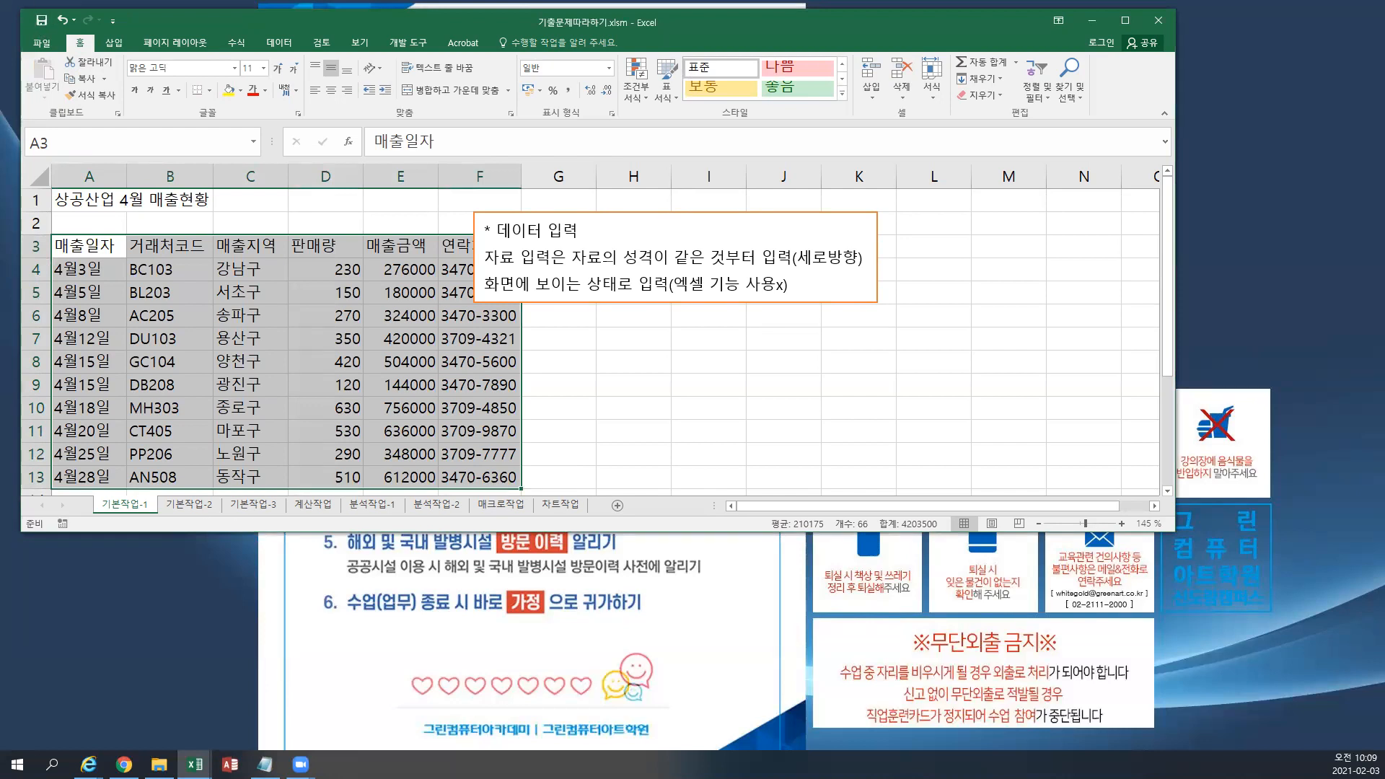
Insert a screen clipping of the number format code notes (0, #, 천원, G/표준) into the 기본작업-2 sheet.
{"action": "key", "text": "alt+Tab"}
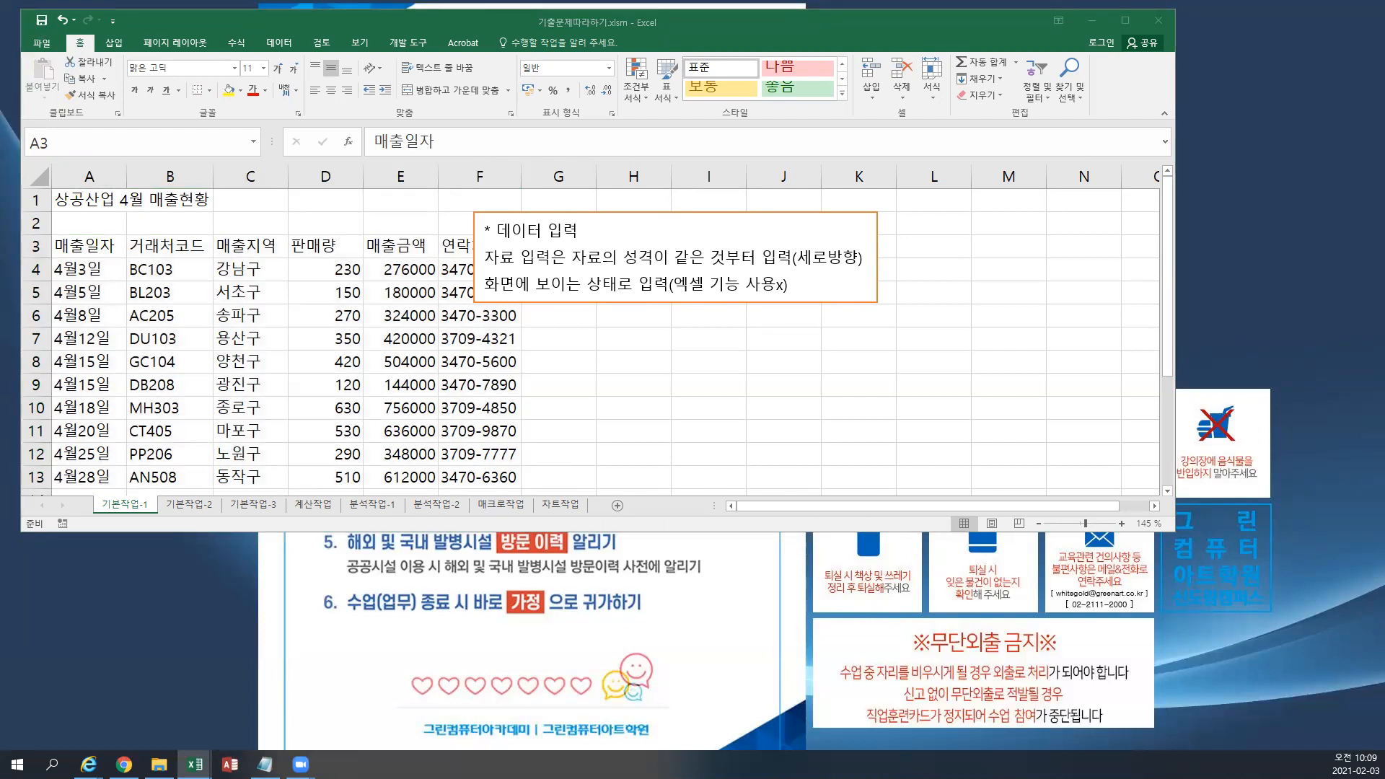
{"action": "key", "text": "alt+Tab"}
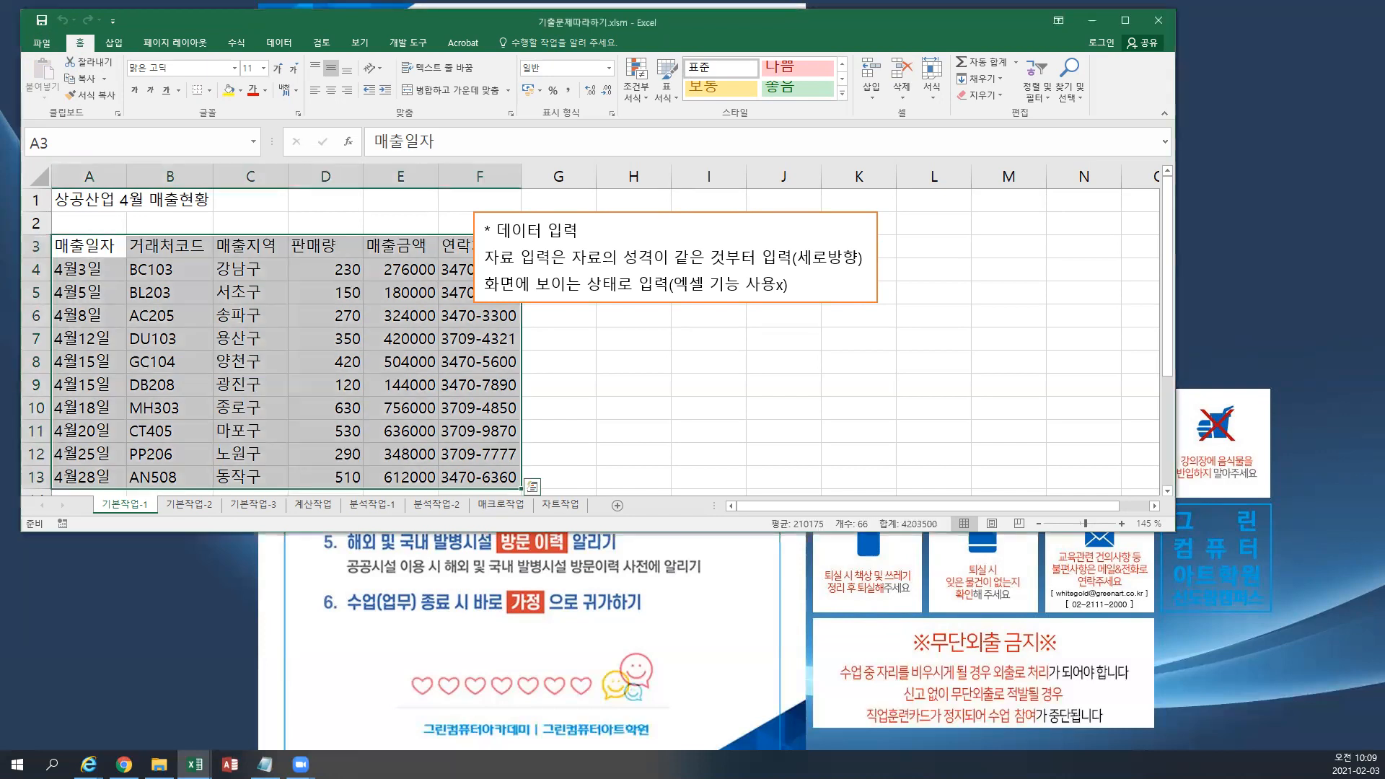
{"action": "left_click", "coordinate": [189, 504]}
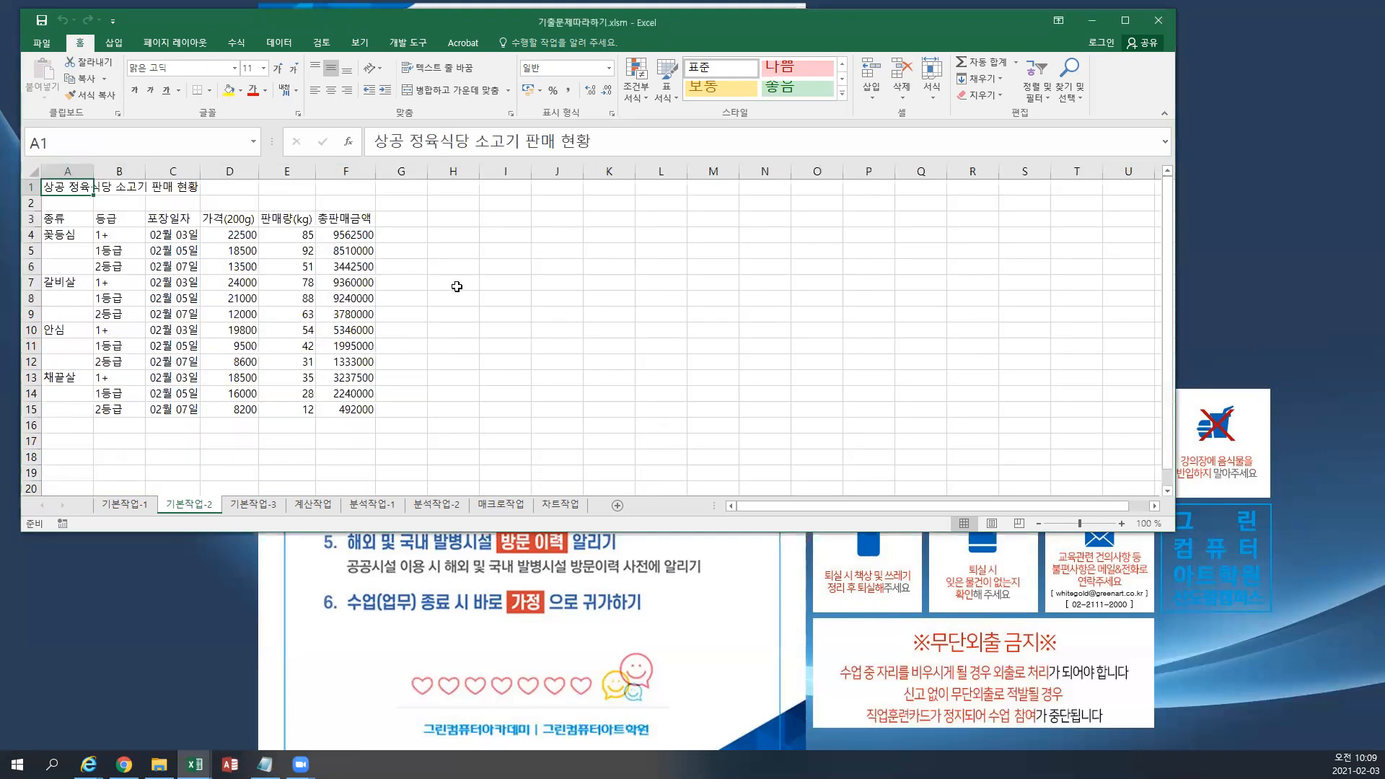
{"action": "left_click", "coordinate": [114, 43]}
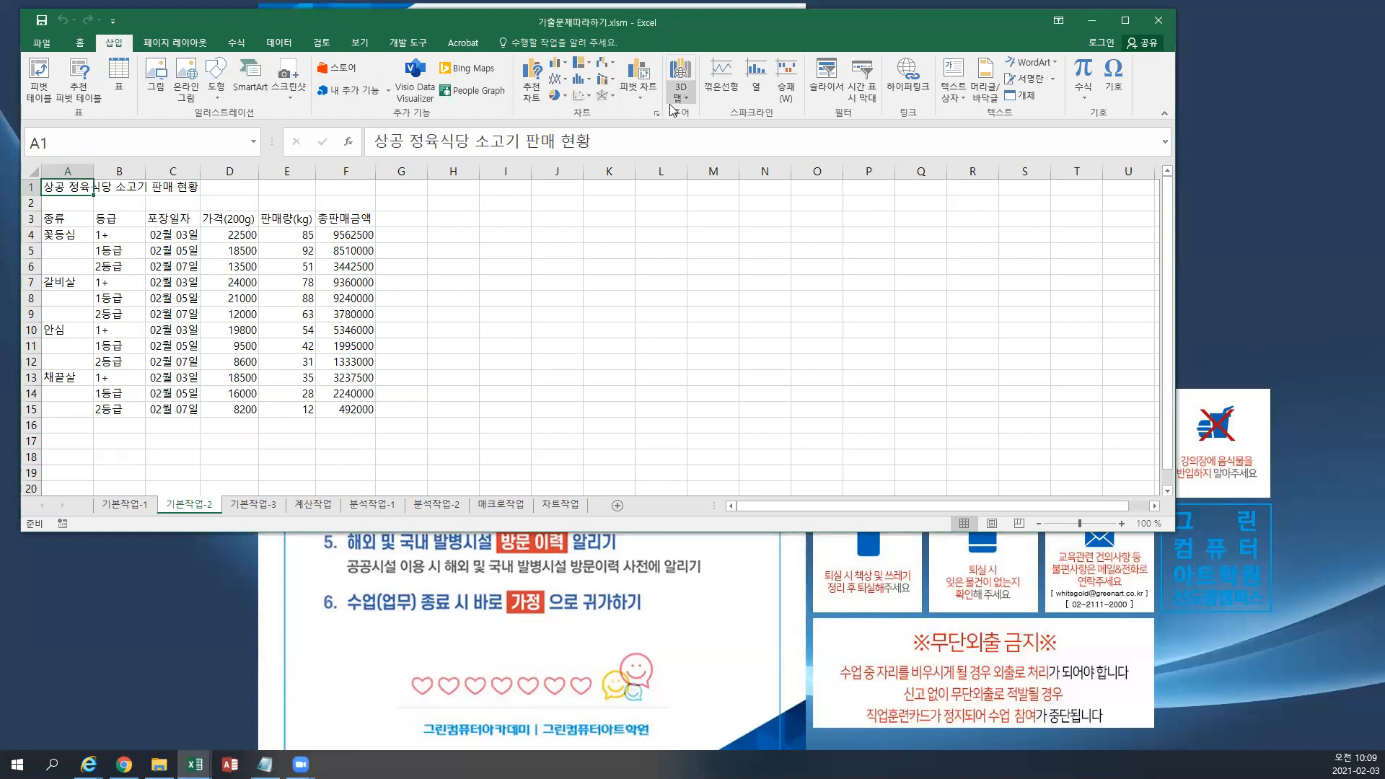
{"action": "left_click", "coordinate": [288, 99]}
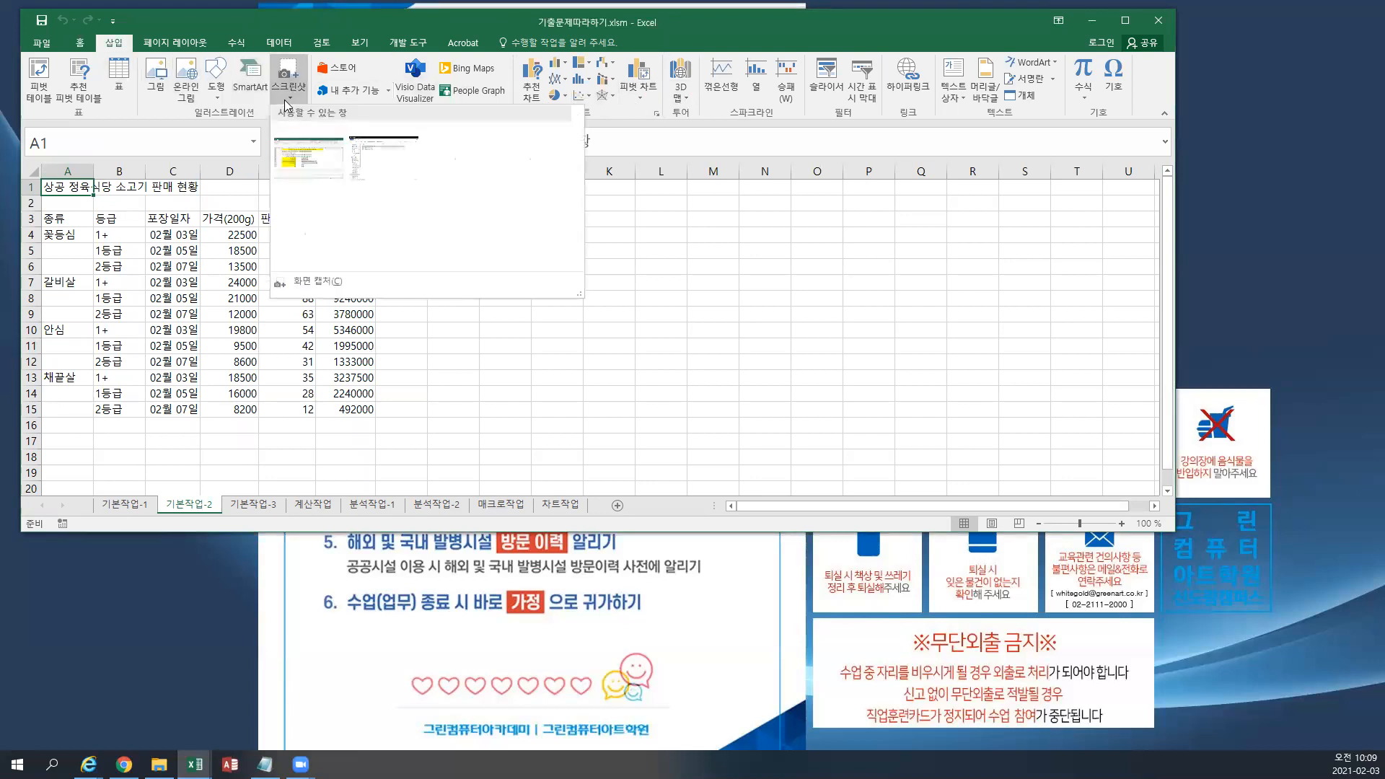
{"action": "left_click", "coordinate": [314, 209]}
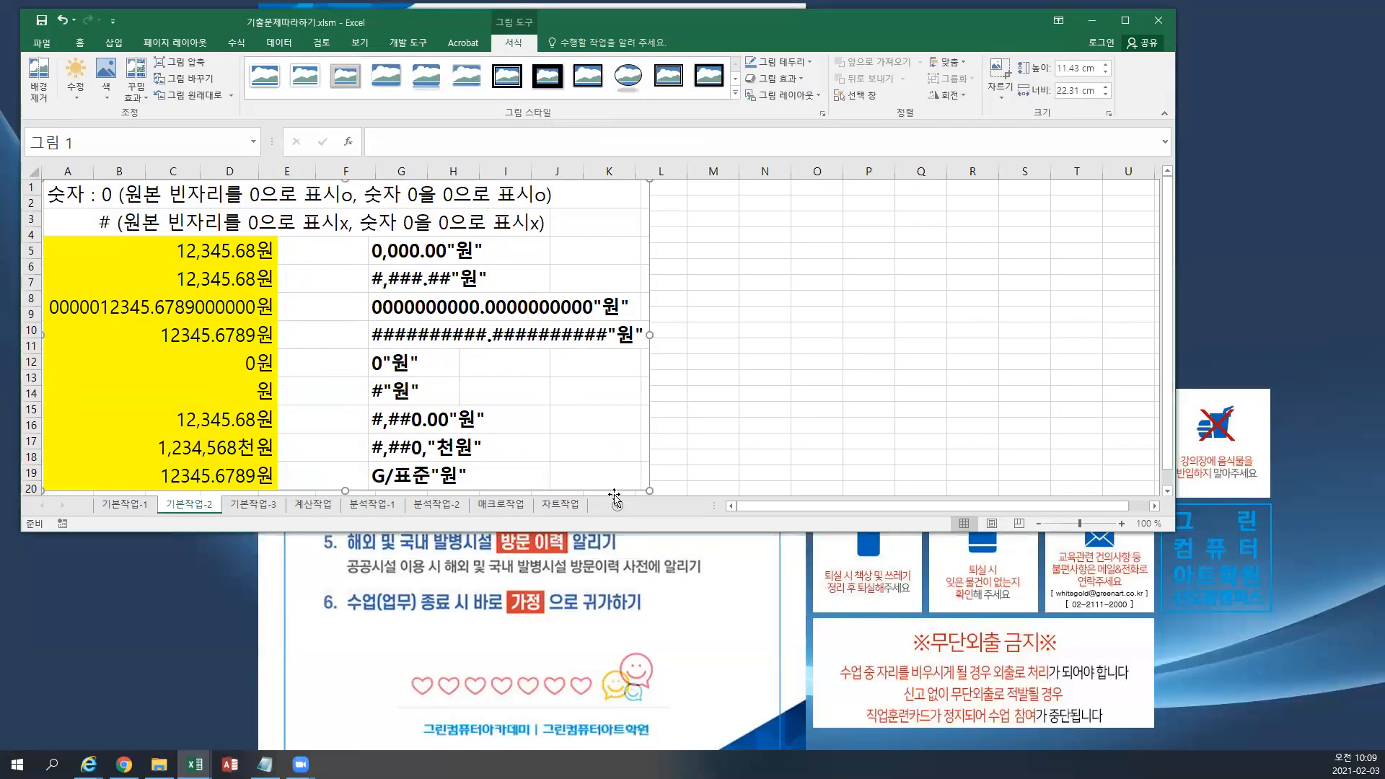
Shrink the clipping to about 5.86 × 11.43 cm, place it beside the table over columns H to M, and select A1.
{"action": "left_click_drag", "start_coordinate": [648, 491], "coordinate": [354, 313]}
{"action": "left_click_drag", "start_coordinate": [215, 260], "coordinate": [621, 292]}
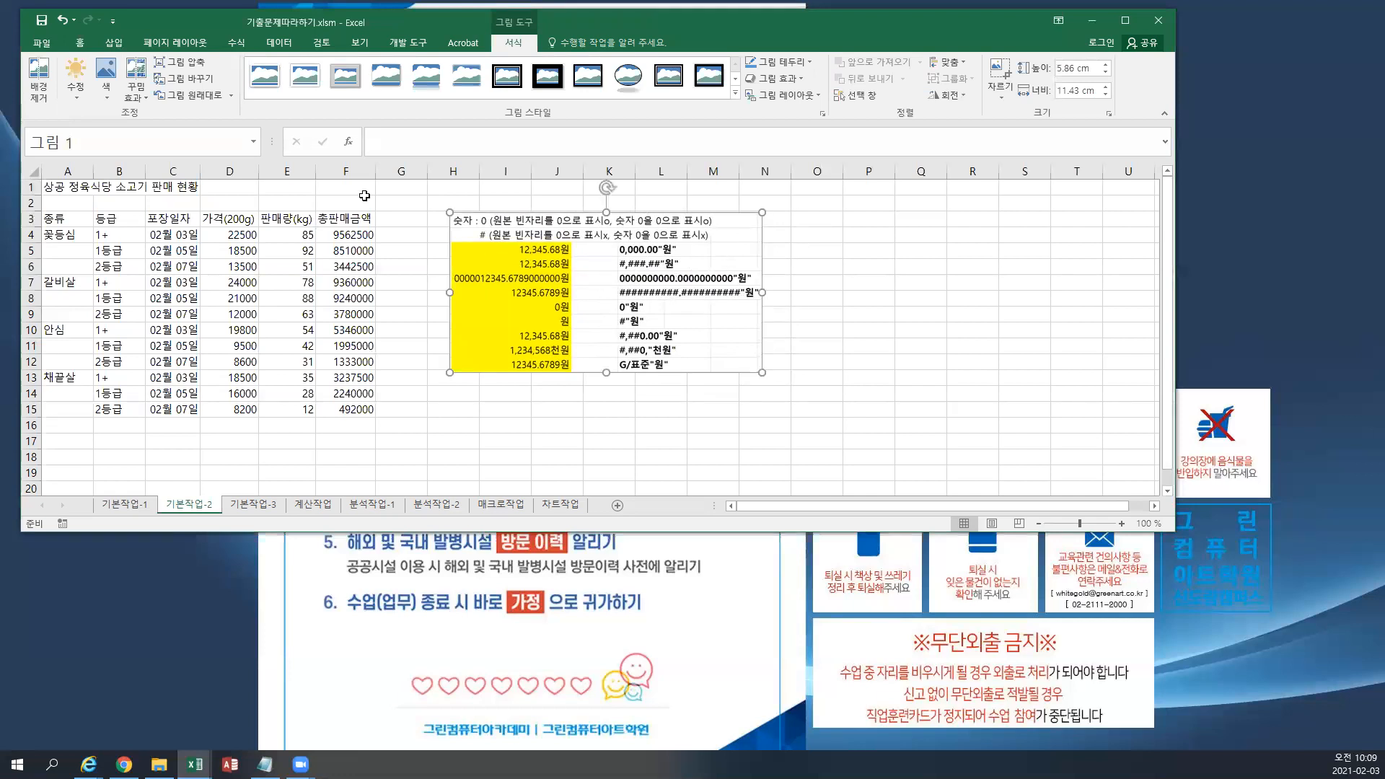
{"action": "left_click", "coordinate": [84, 202]}
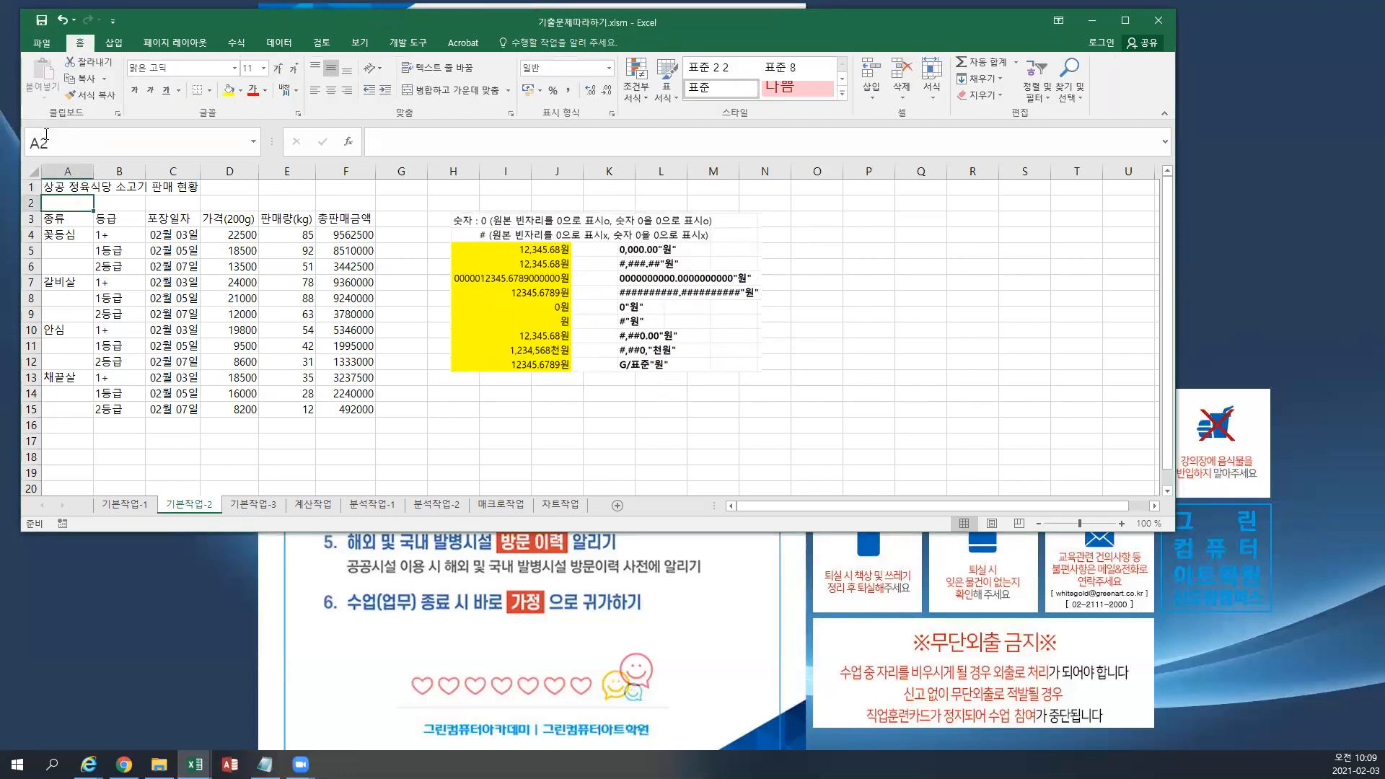
{"action": "left_click", "coordinate": [55, 176]}
{"action": "left_click", "coordinate": [63, 186]}
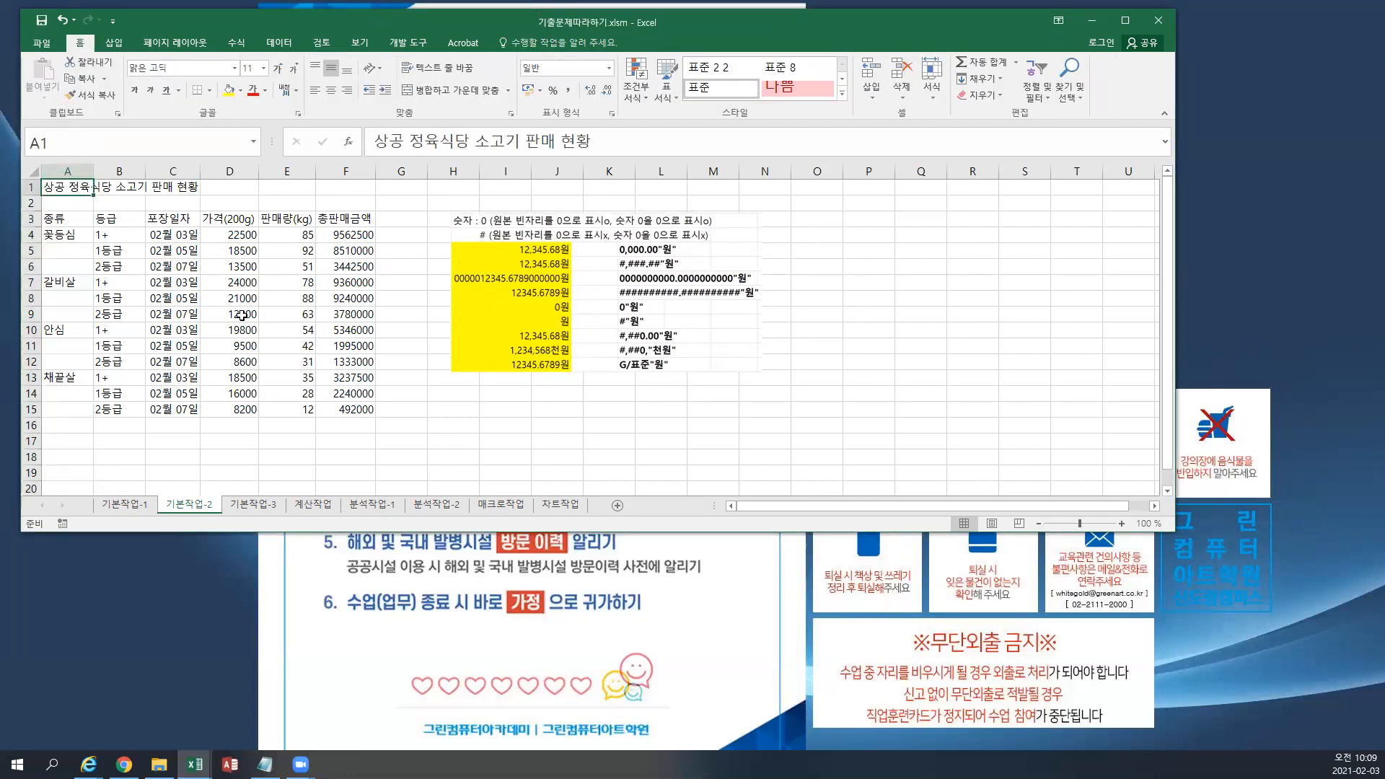
Switch to the 기본작업-3 sheet.
{"action": "left_click", "coordinate": [253, 506]}
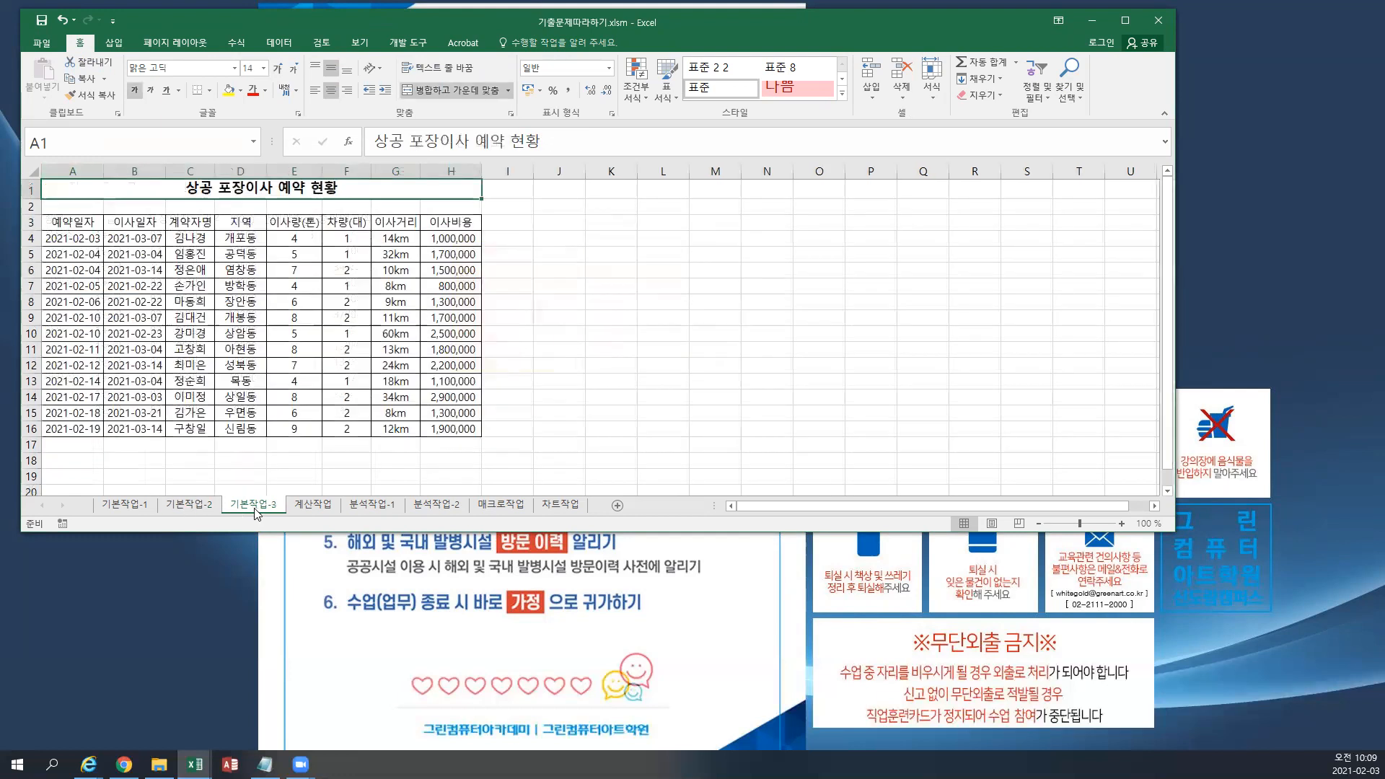